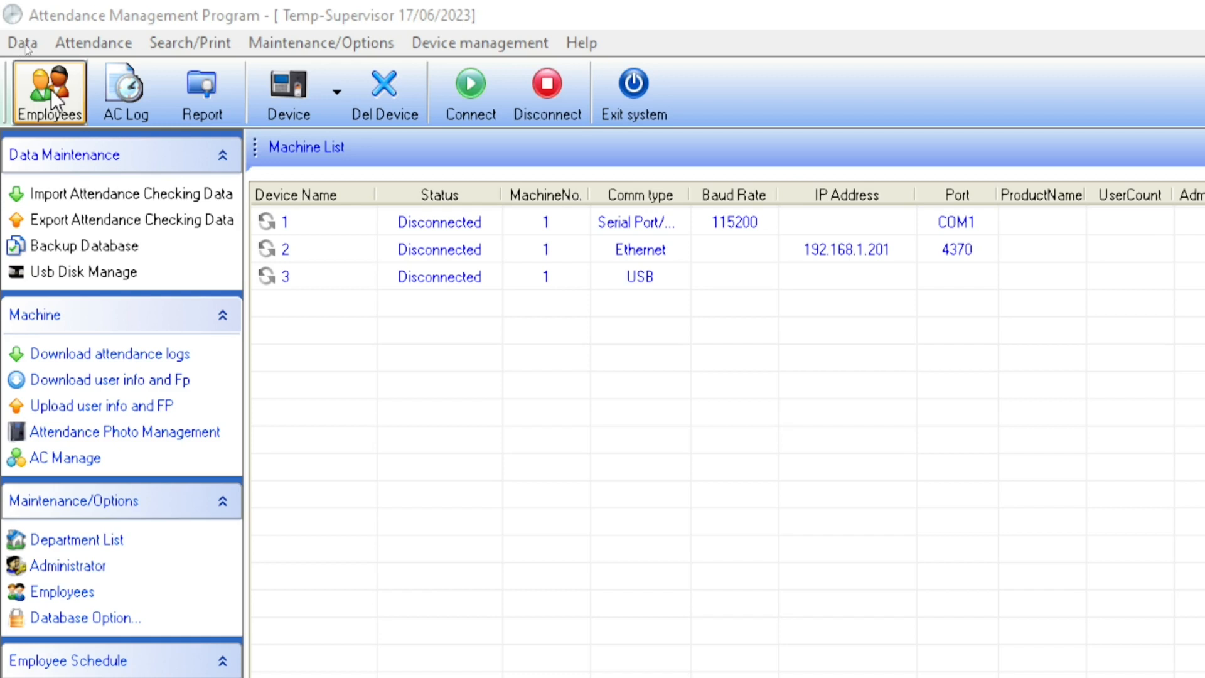
- Open the employee list and show the employees assigned to OUR COMPANY
{"action": "left_click", "coordinate": [51, 89]}
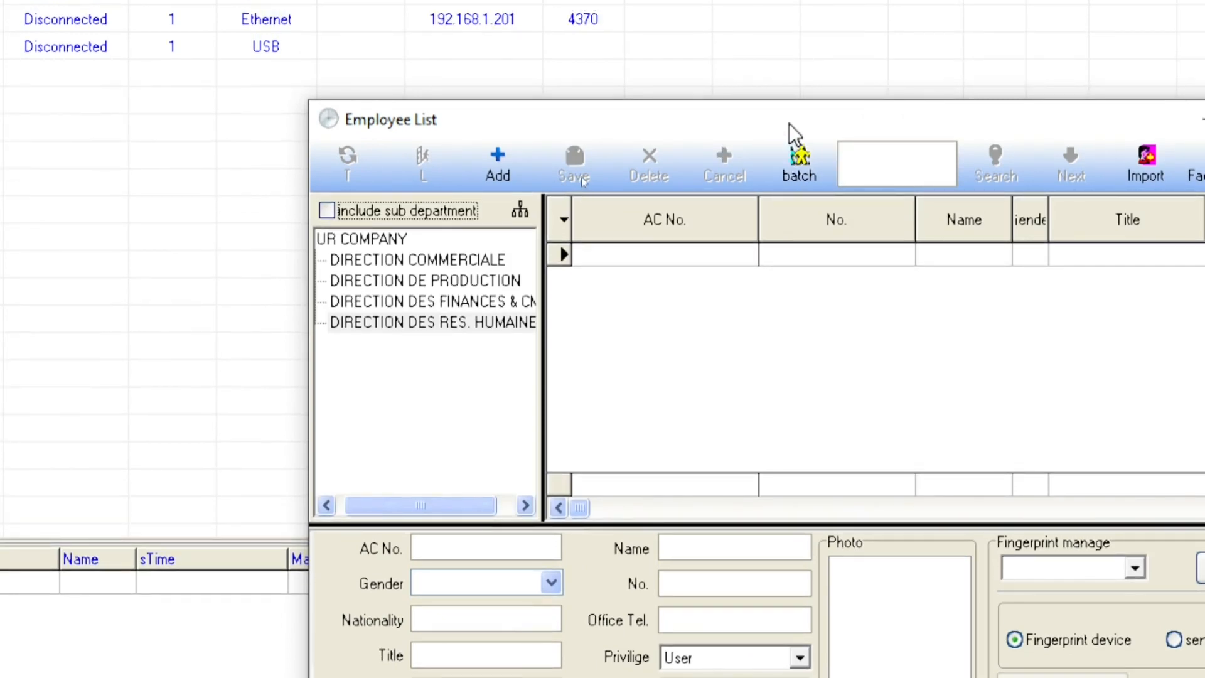
{"action": "left_click_drag", "start_coordinate": [795, 132], "coordinate": [571, 59]}
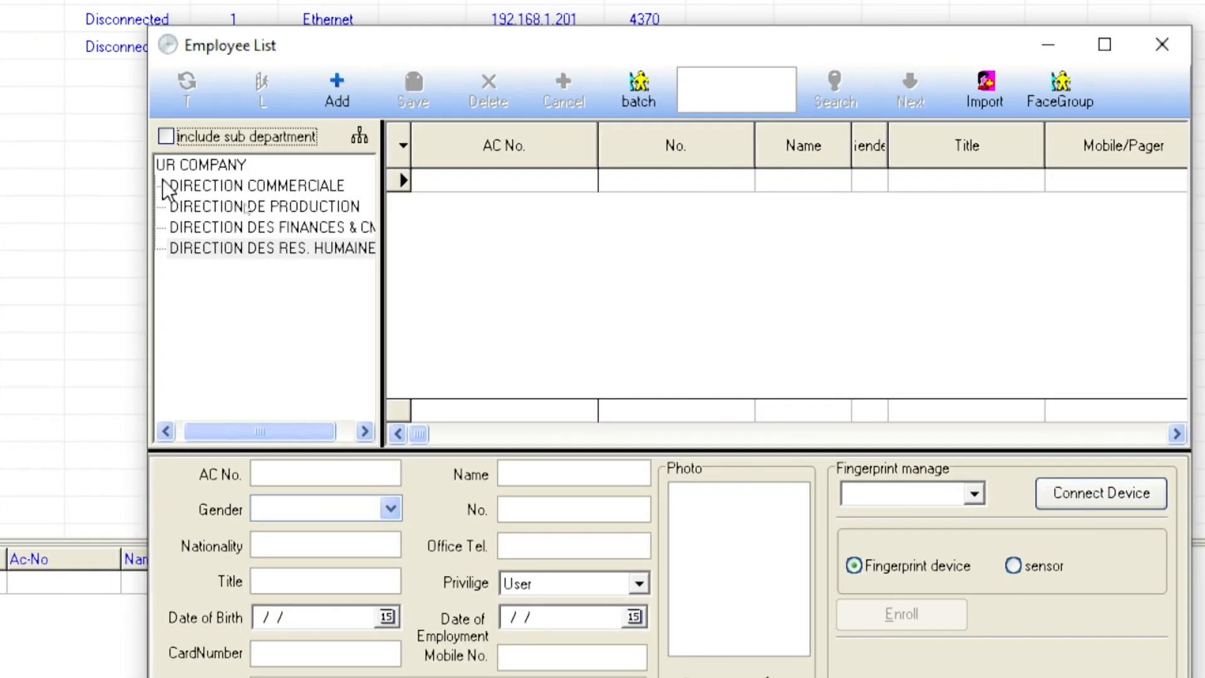
{"action": "left_click", "coordinate": [236, 158]}
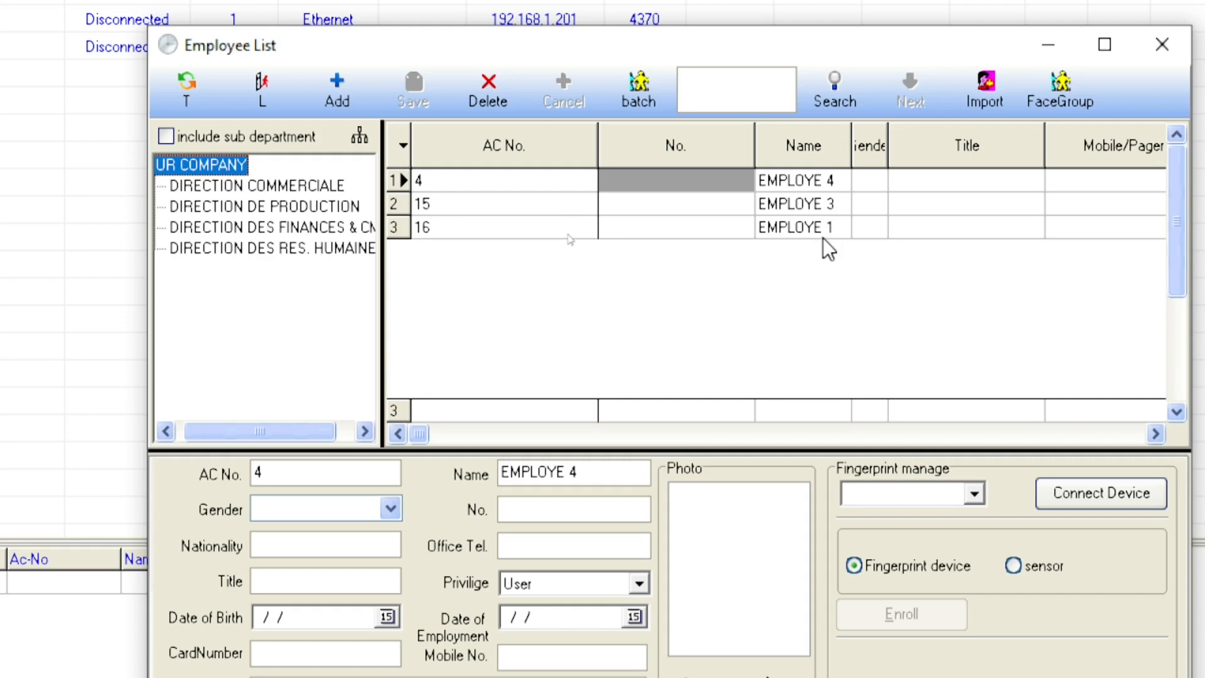
- Add a new employee record to OUR COMPANY with the name EMPLOYE 2
{"action": "left_click", "coordinate": [340, 101]}
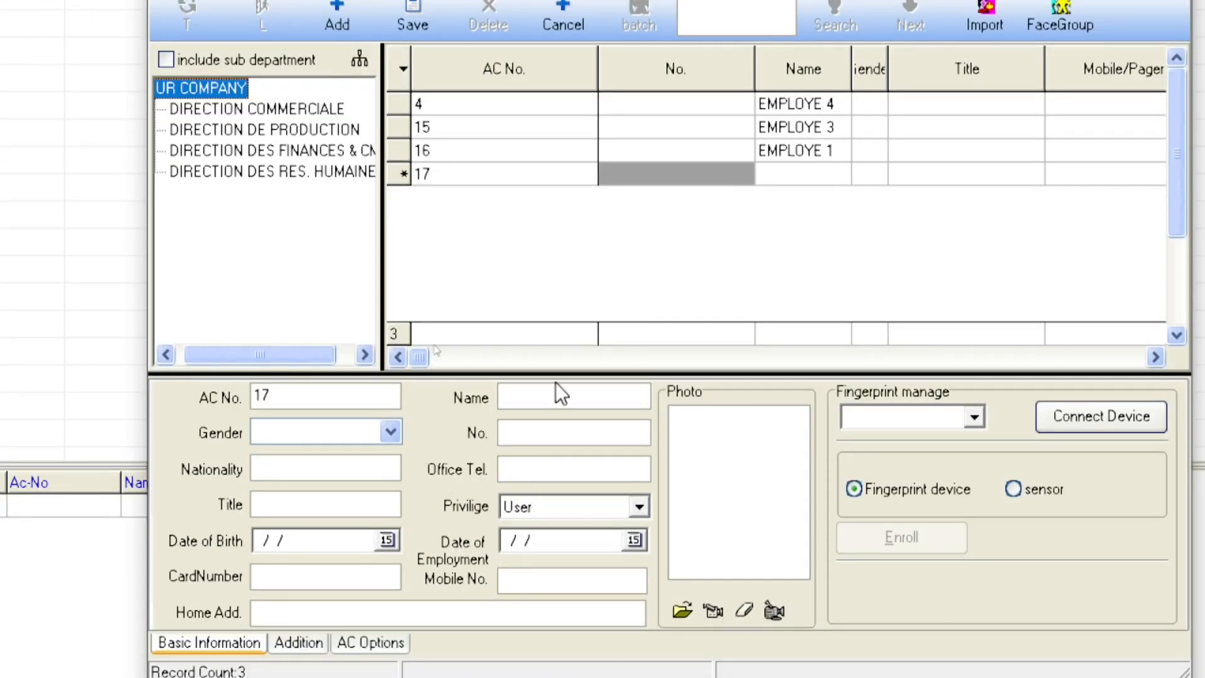
{"action": "left_click", "coordinate": [561, 398]}
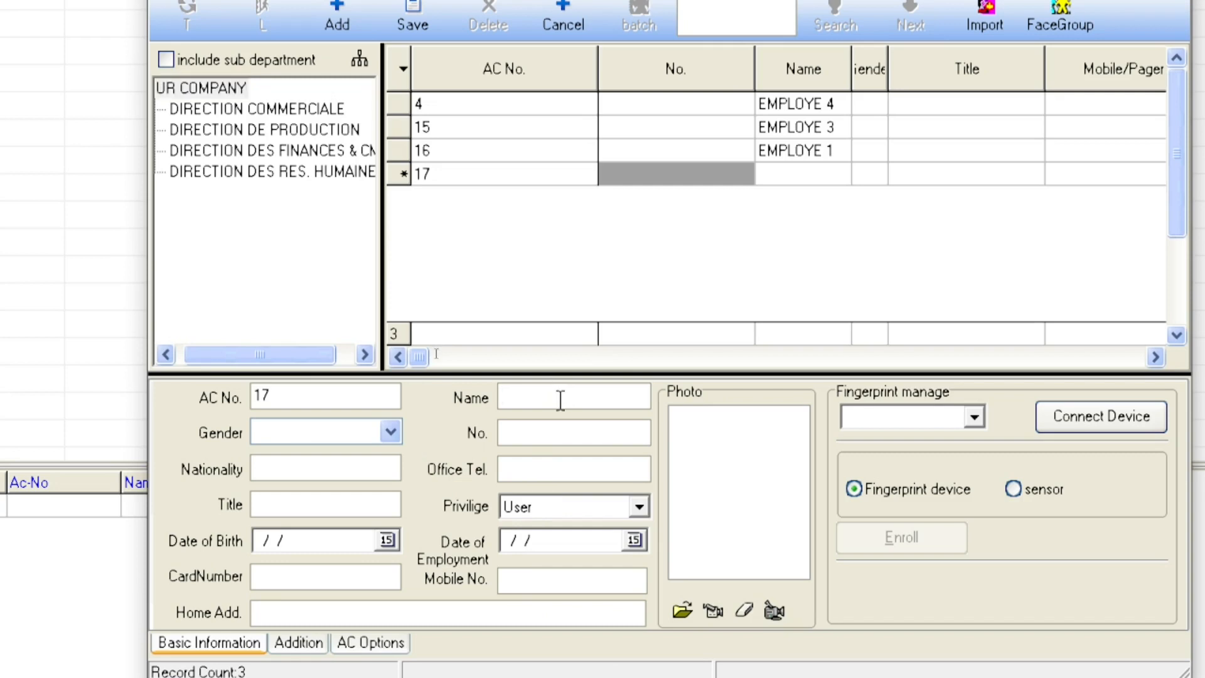
{"action": "type", "text": "E"}
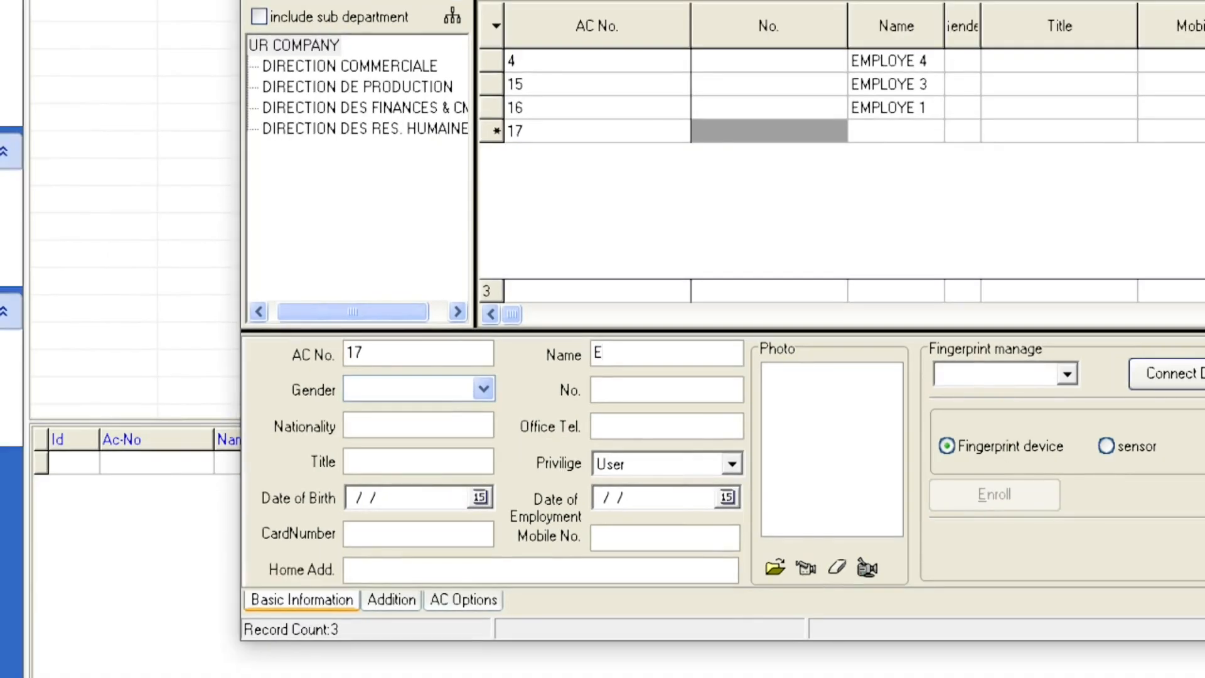
{"action": "type", "text": "MPLOYE"}
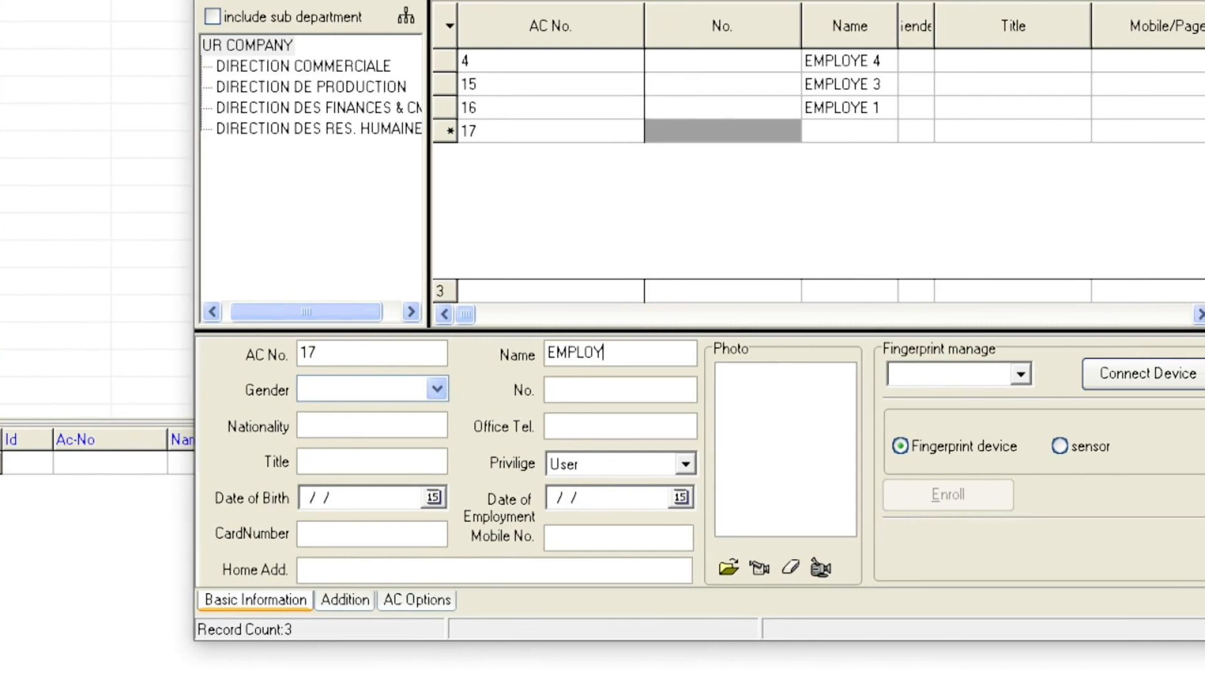
{"action": "type", "text": " 2"}
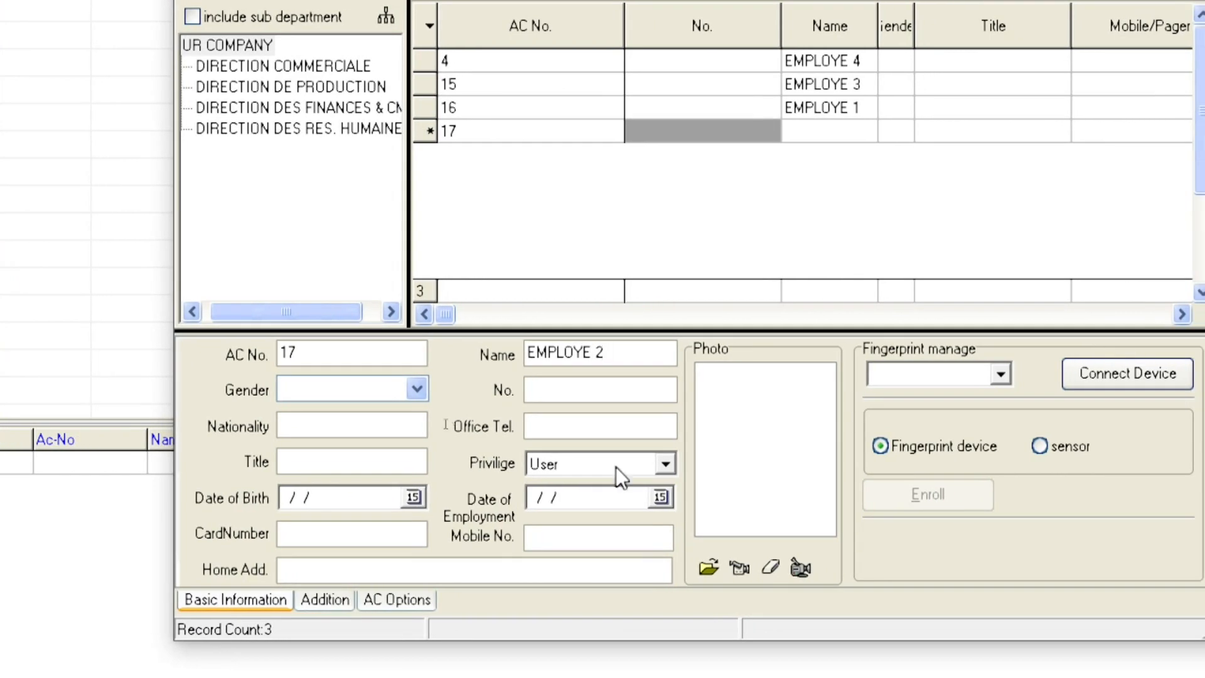
- Set the date of employment of EMPLOYE 2 to 01/06/2023, leave the gender blank and save the record
{"action": "left_click", "coordinate": [533, 494]}
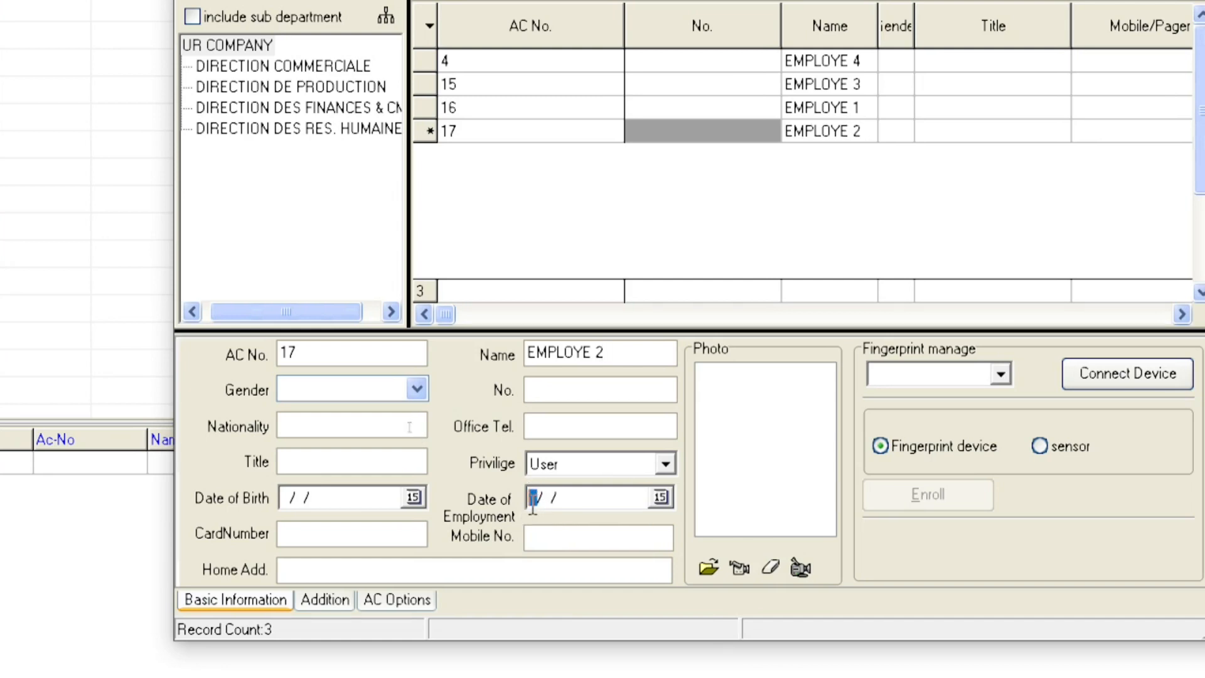
{"action": "type", "text": "0"}
{"action": "type", "text": "1/06/"}
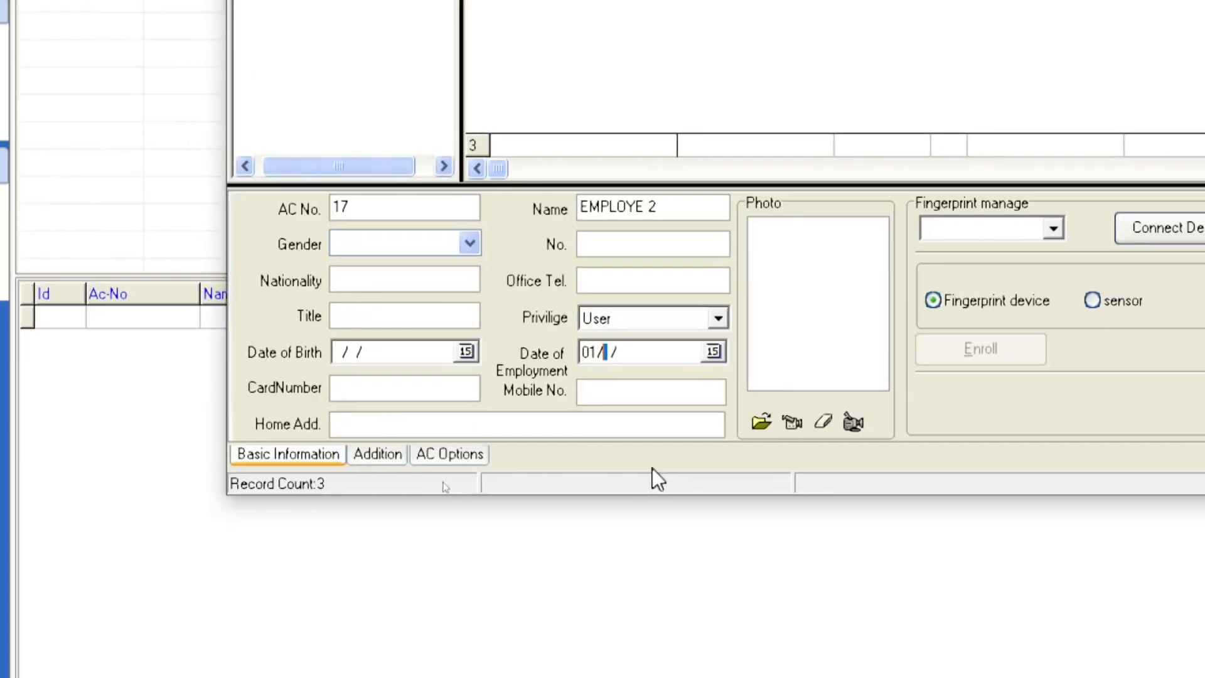
{"action": "type", "text": "2023"}
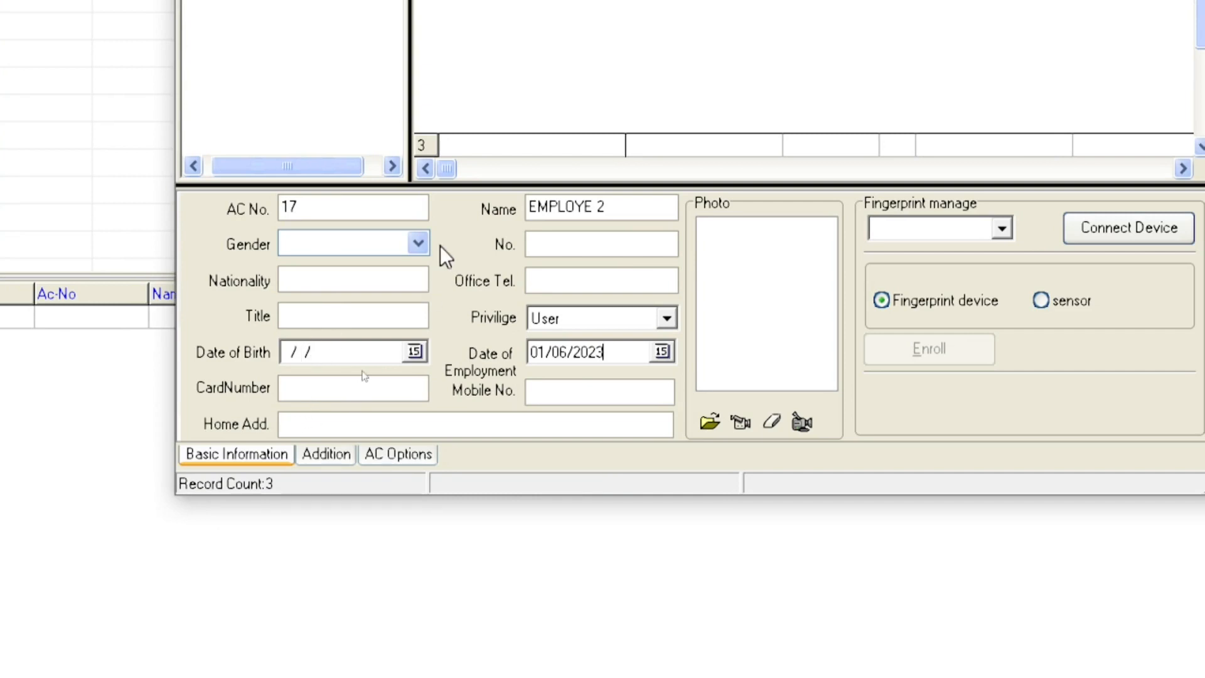
{"action": "left_click", "coordinate": [420, 243]}
{"action": "left_click", "coordinate": [419, 243]}
{"action": "left_click", "coordinate": [417, 243]}
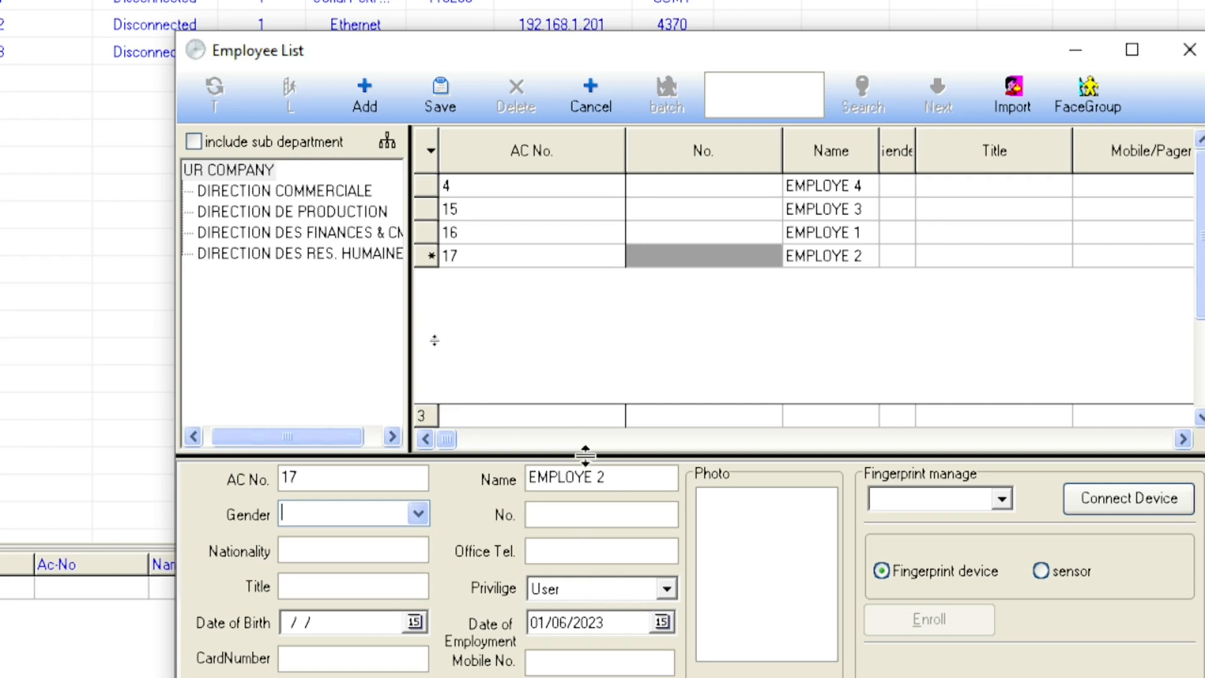
{"action": "left_click", "coordinate": [446, 89]}
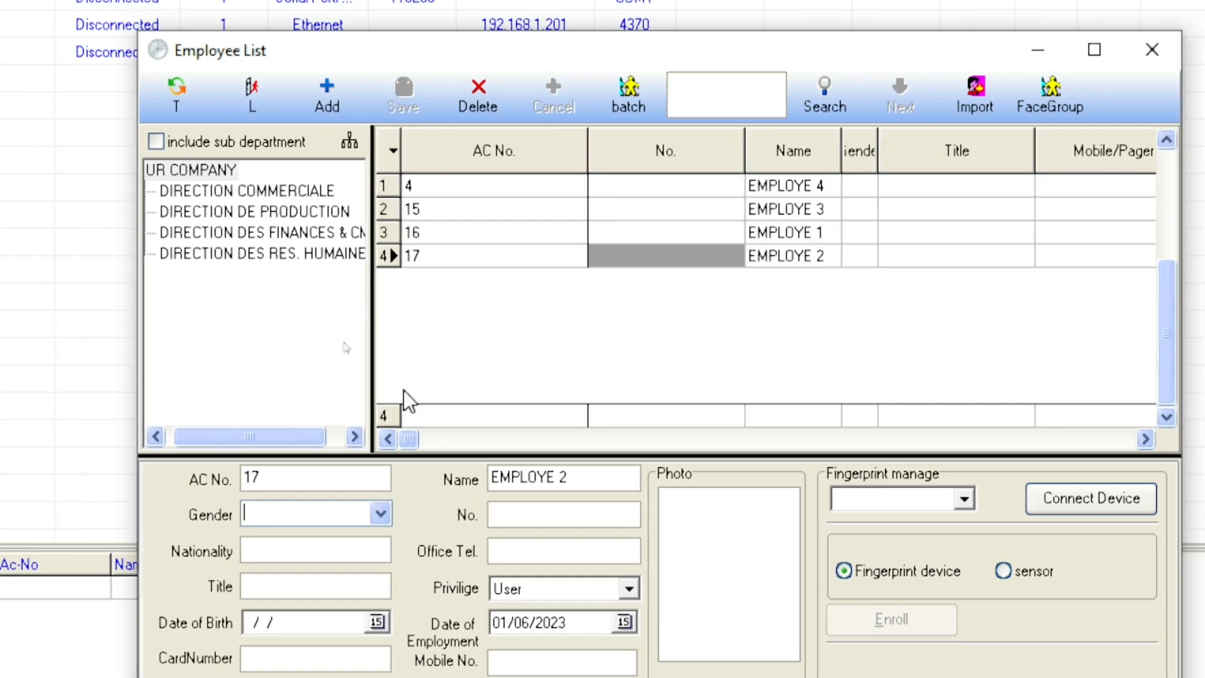
- Add another employee record to OUR COMPANY with the name EMPLOYE 5
{"action": "left_click", "coordinate": [337, 96]}
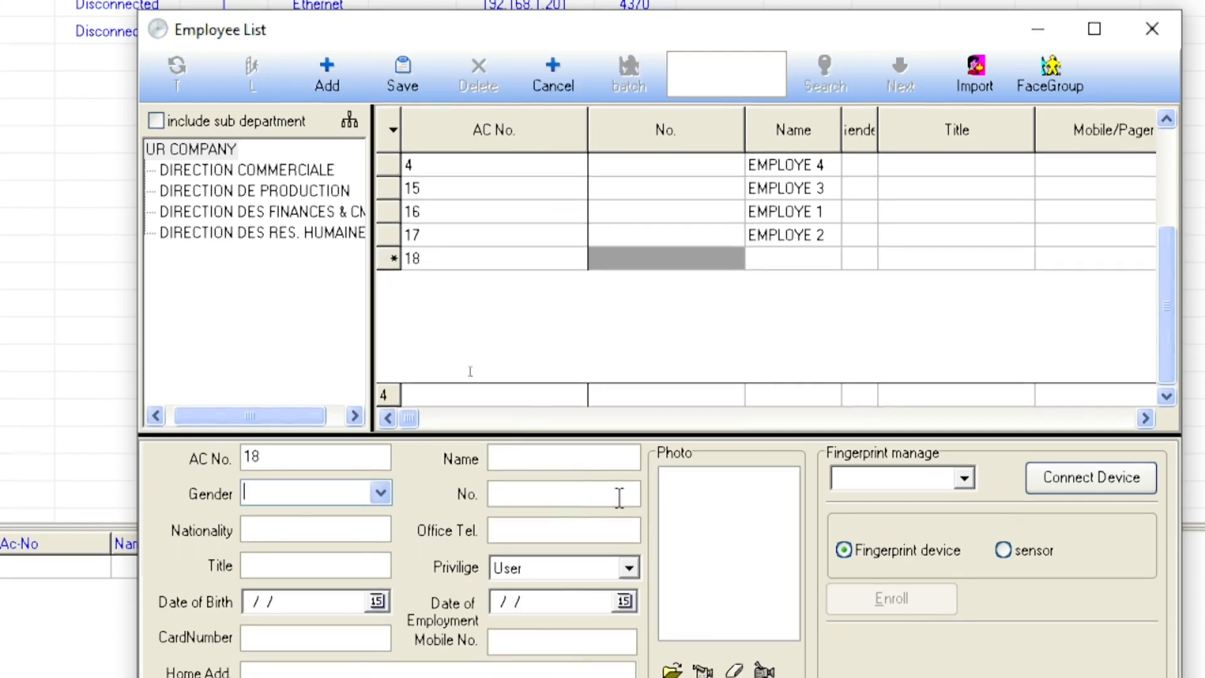
{"action": "left_click", "coordinate": [580, 465]}
{"action": "type", "text": "EMPLOYE"}
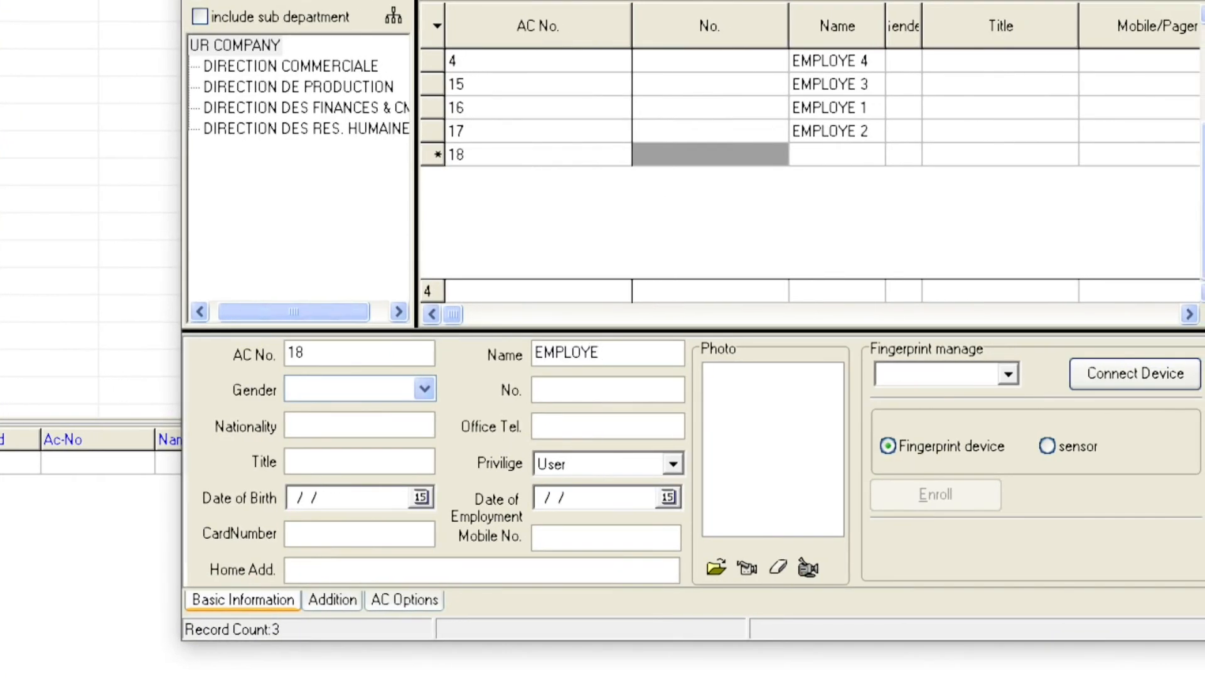
{"action": "type", "text": " 5"}
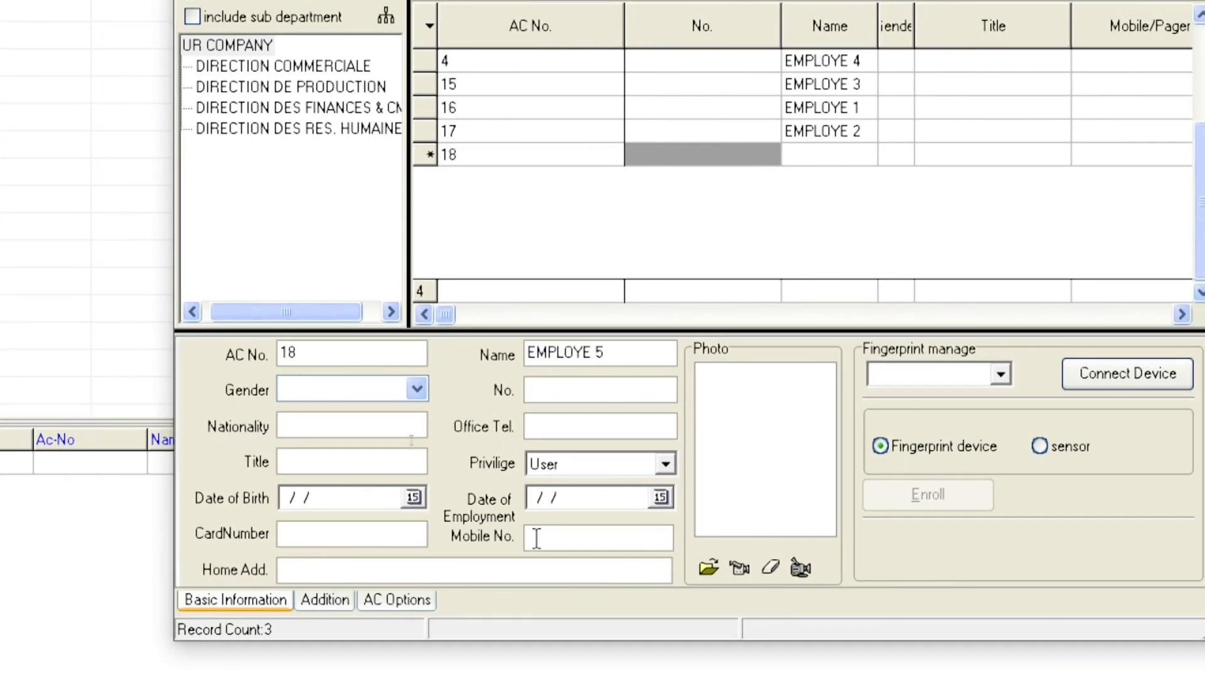
- Set the date of employment of EMPLOYE 5 to 02/06/2023 and save the record
{"action": "left_click", "coordinate": [532, 499]}
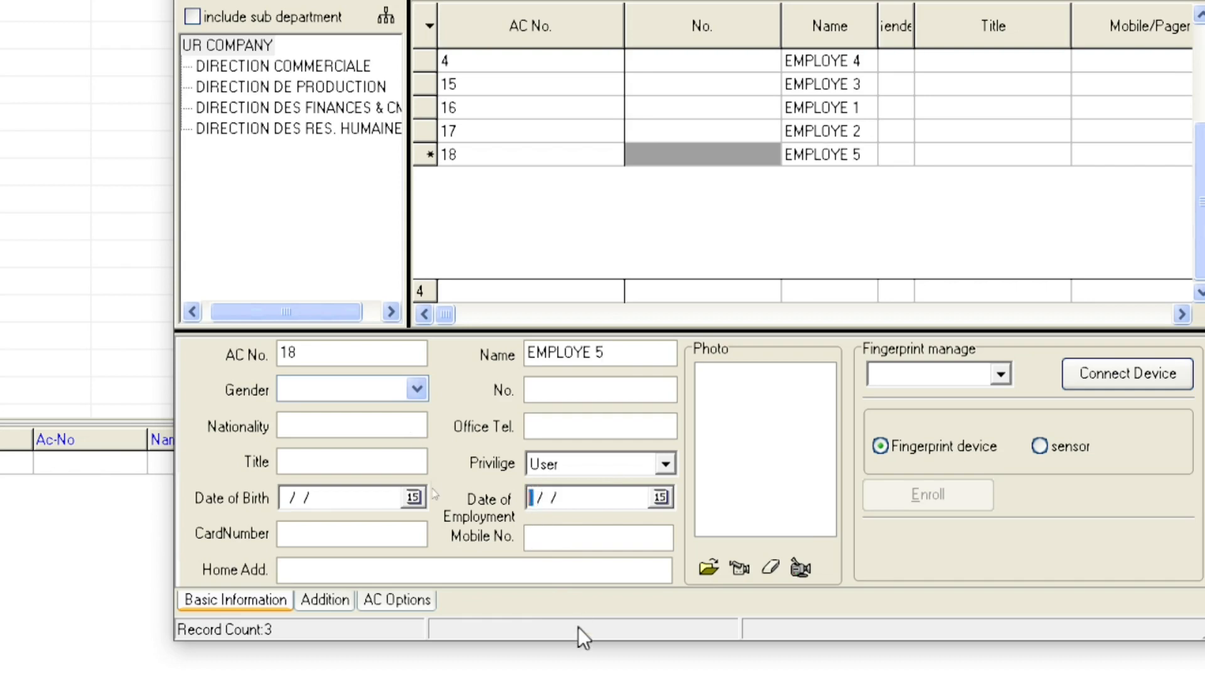
{"action": "type", "text": "02/0"}
{"action": "type", "text": "6/20"}
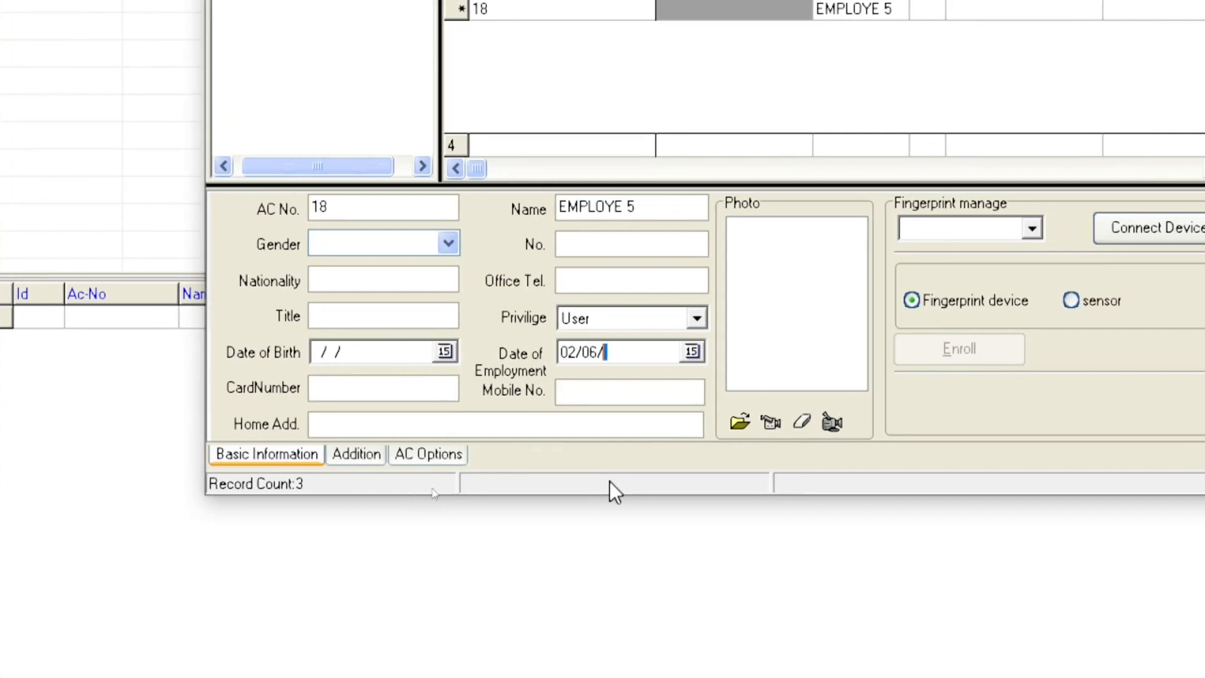
{"action": "type", "text": "23"}
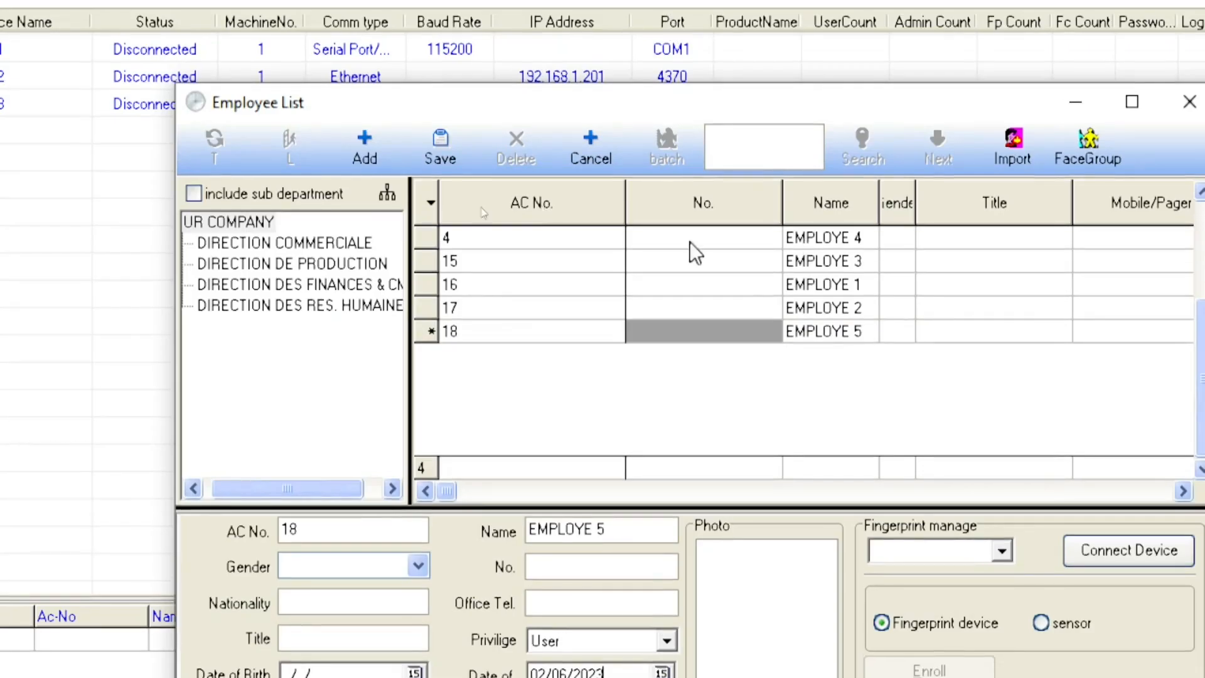
{"action": "left_click", "coordinate": [455, 147]}
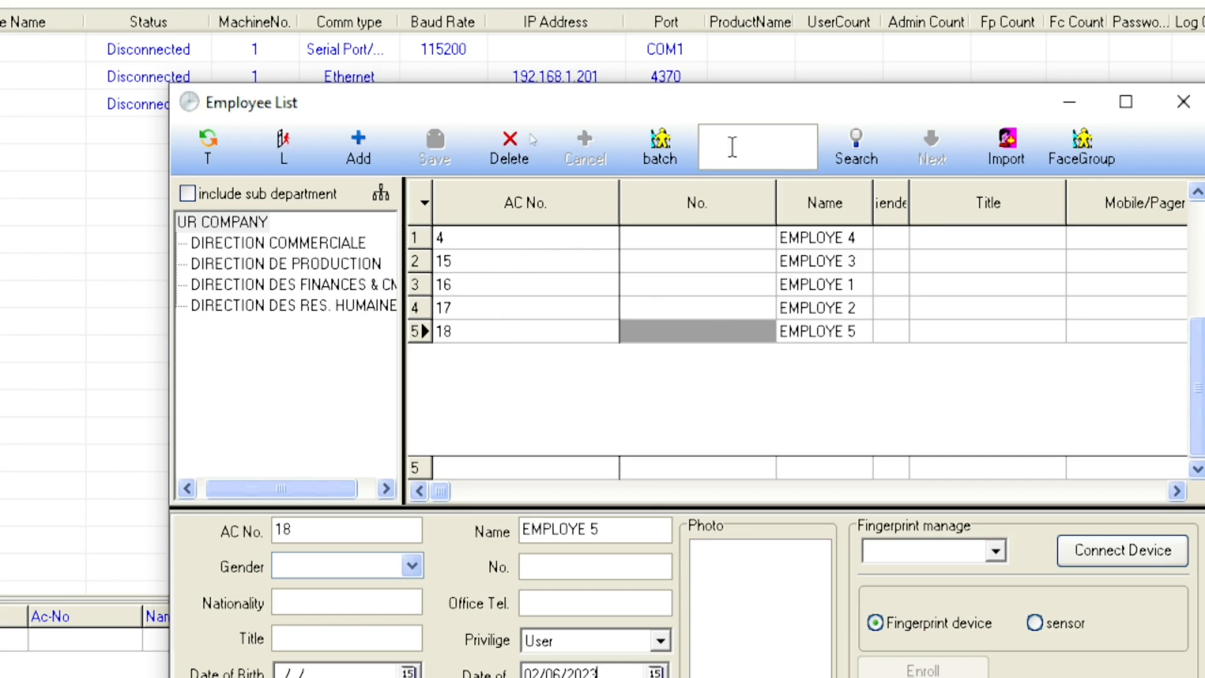
- Review the employee lists of the four sub-departments and of OUR COMPANY
{"action": "left_click_drag", "start_coordinate": [792, 104], "coordinate": [699, 81]}
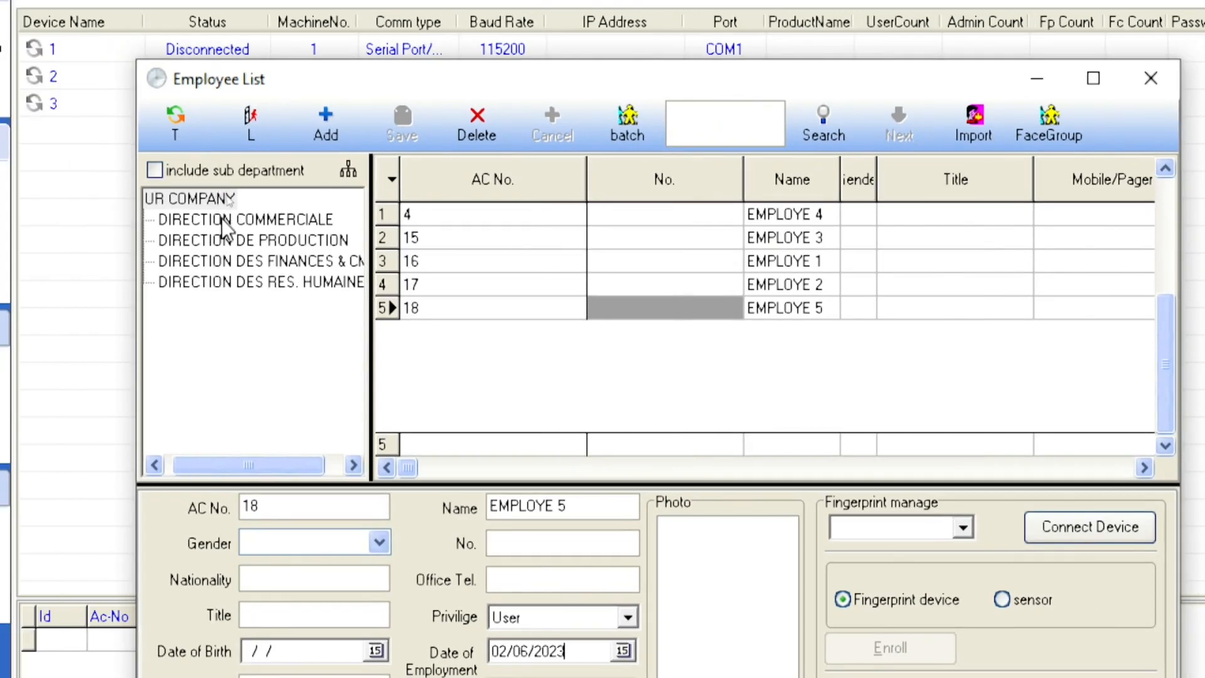
{"action": "left_click", "coordinate": [221, 219]}
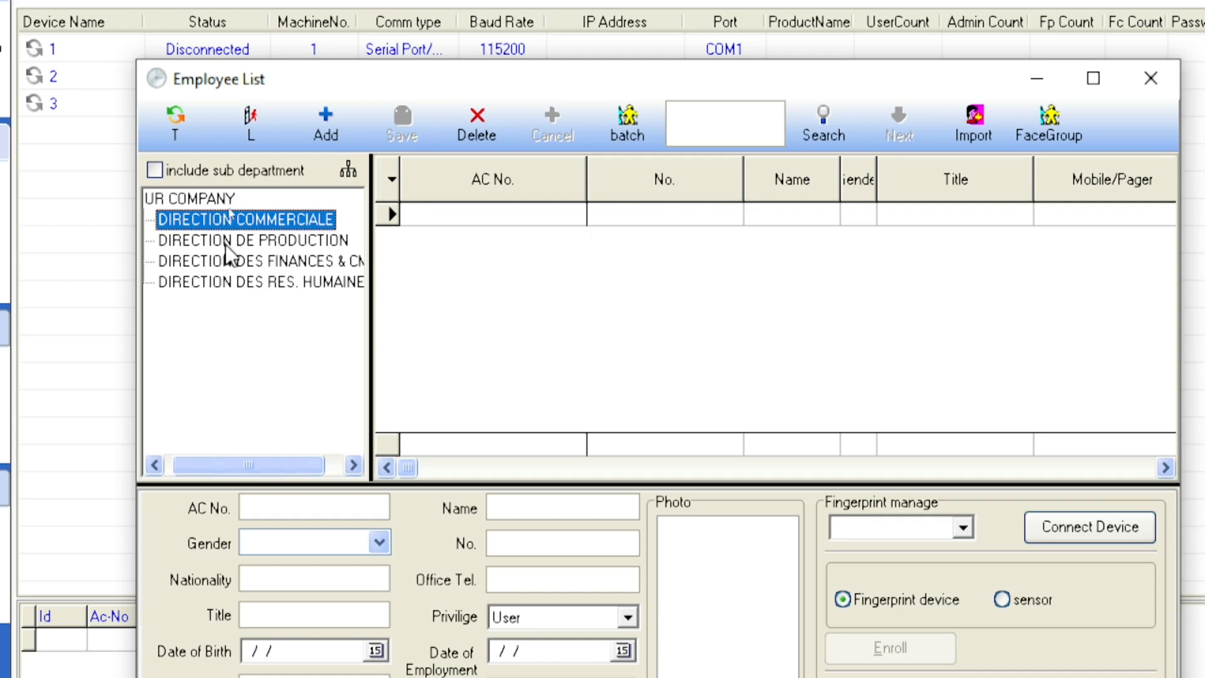
{"action": "left_click", "coordinate": [226, 241]}
{"action": "left_click", "coordinate": [225, 263]}
{"action": "left_click", "coordinate": [224, 284]}
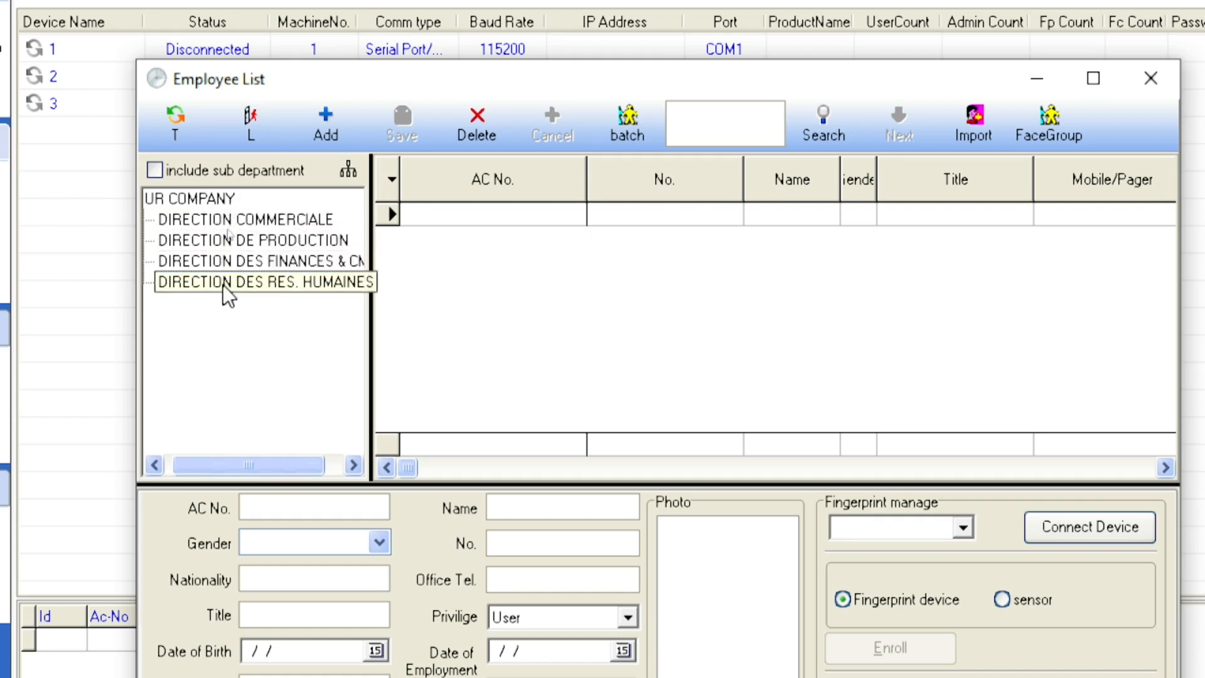
{"action": "left_click", "coordinate": [269, 217]}
{"action": "left_click", "coordinate": [217, 199]}
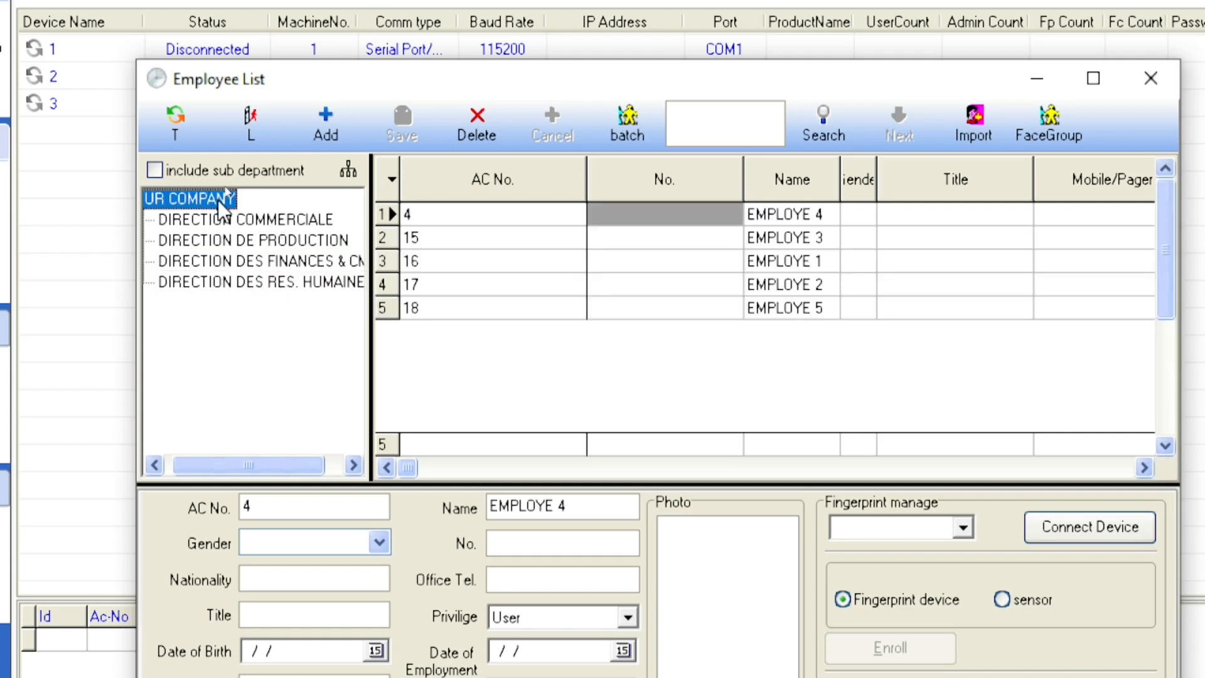
- Transfer EMPLOYE 4 from OUR COMPANY to the DIRECTION COMMERCIALE department and check that department's employee list
{"action": "left_click", "coordinate": [792, 216]}
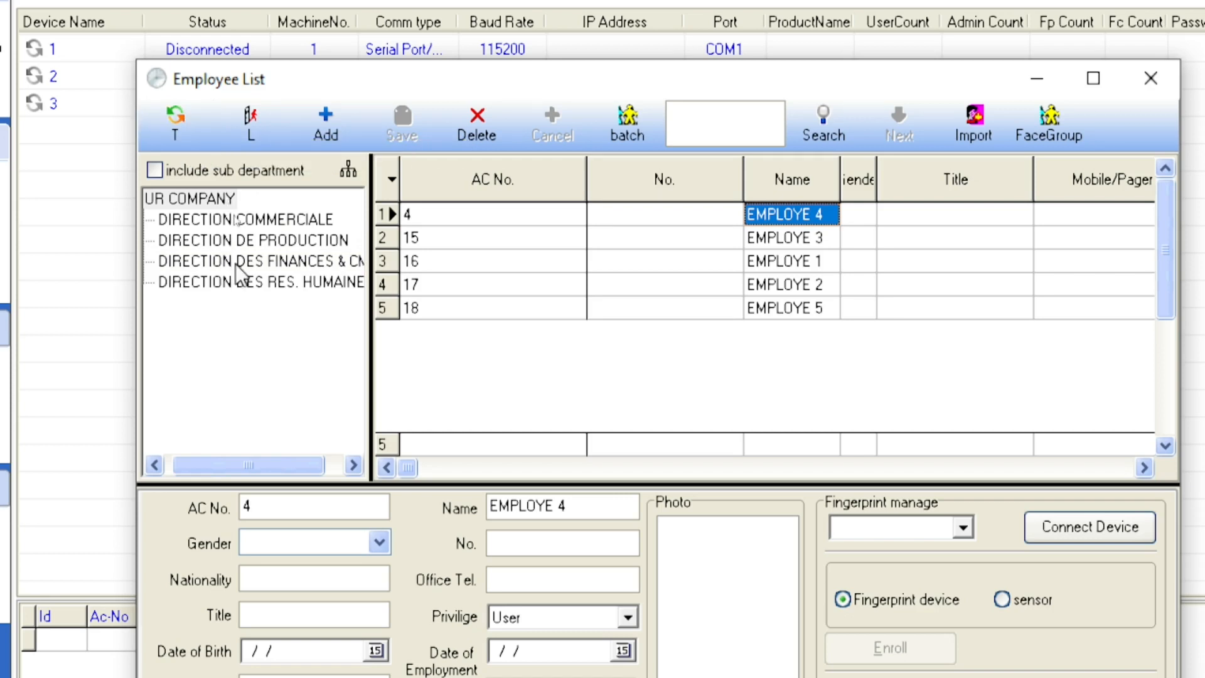
{"action": "left_click", "coordinate": [253, 218]}
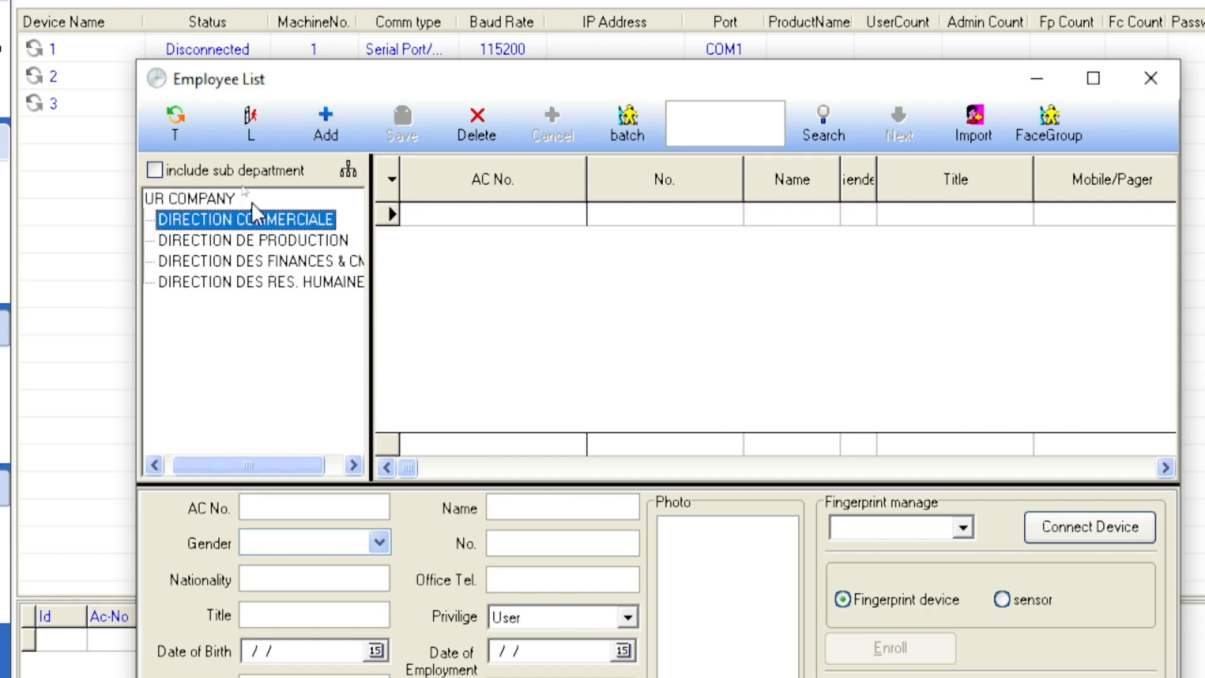
{"action": "left_click", "coordinate": [204, 198]}
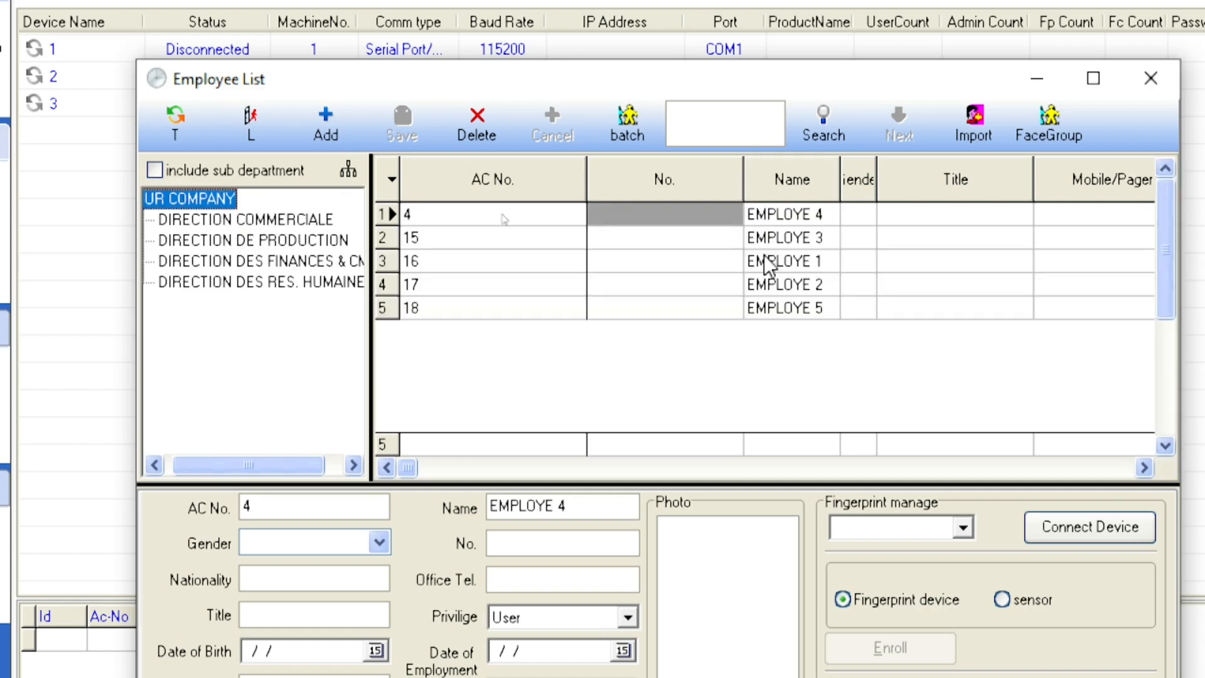
{"action": "left_click", "coordinate": [815, 214]}
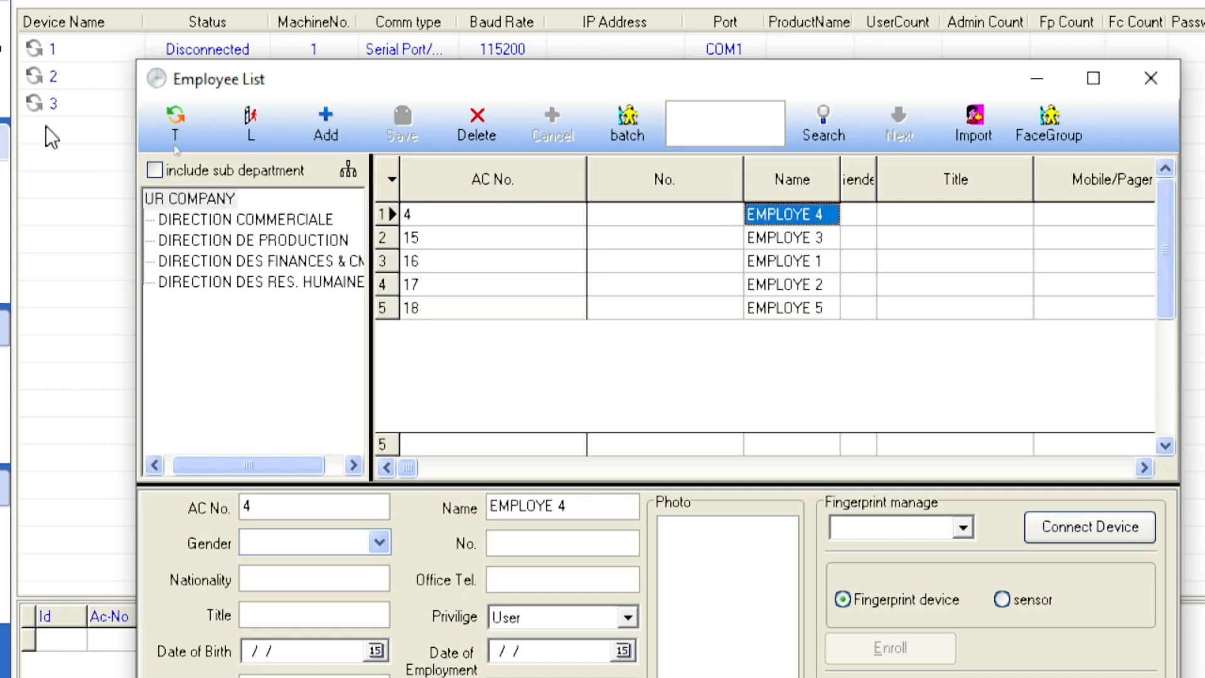
{"action": "left_click", "coordinate": [186, 123]}
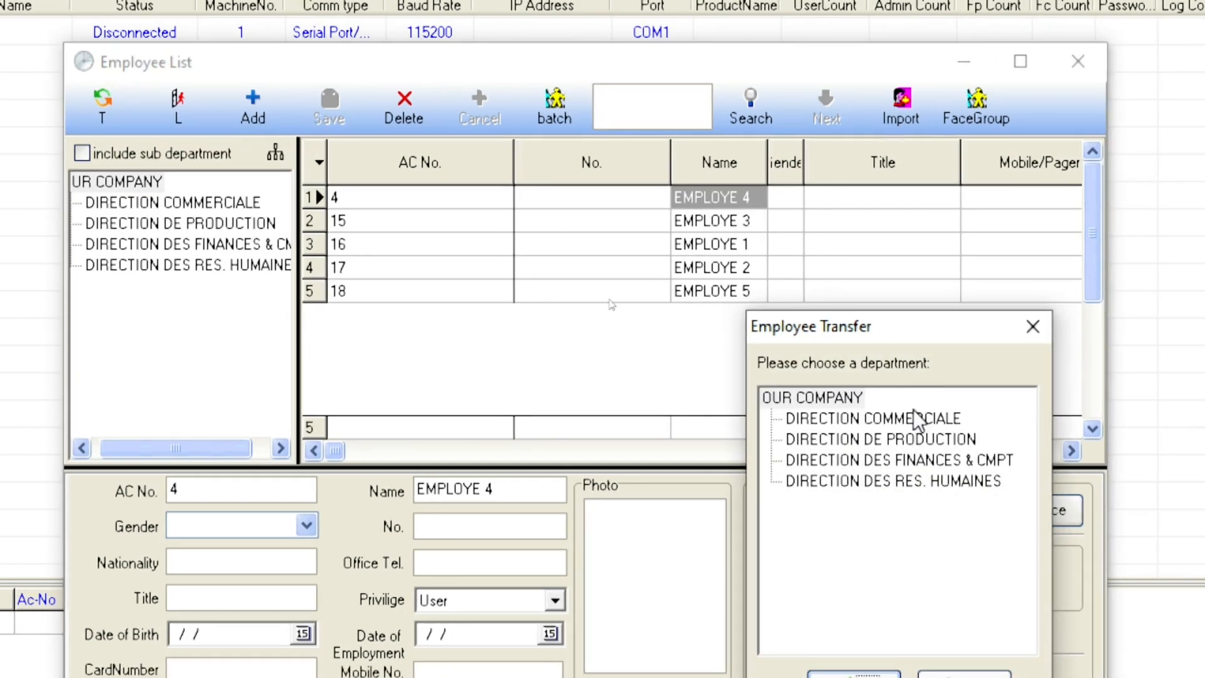
{"action": "left_click", "coordinate": [917, 420]}
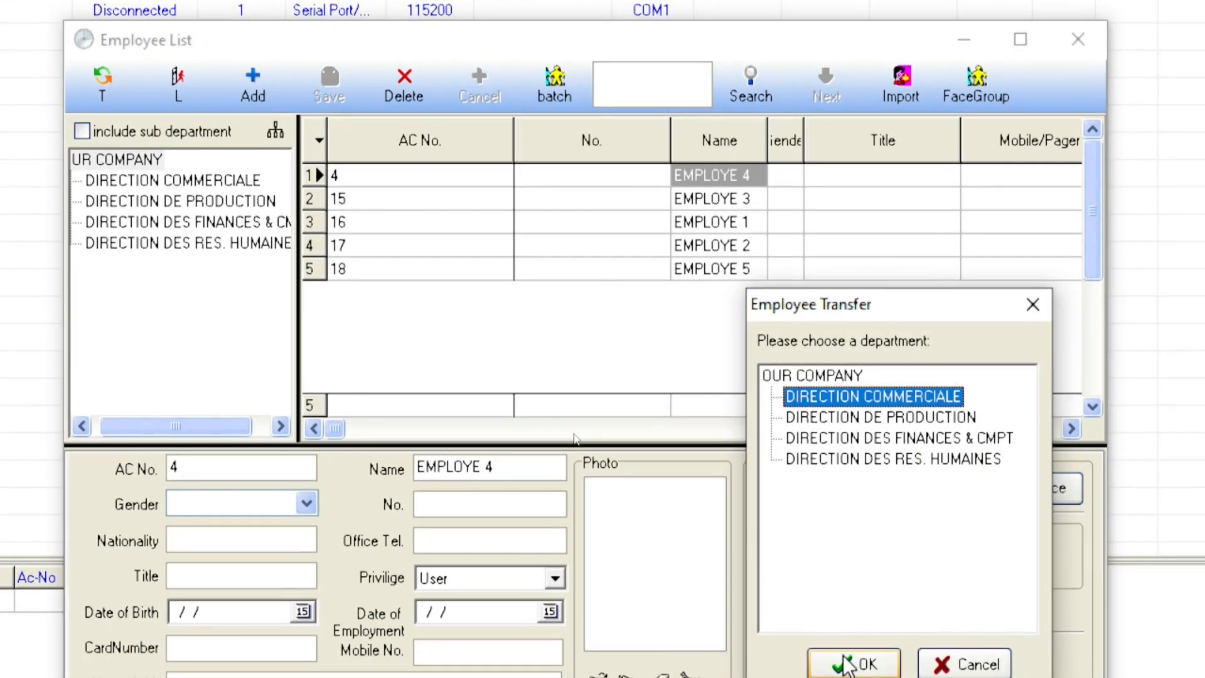
{"action": "left_click", "coordinate": [845, 676]}
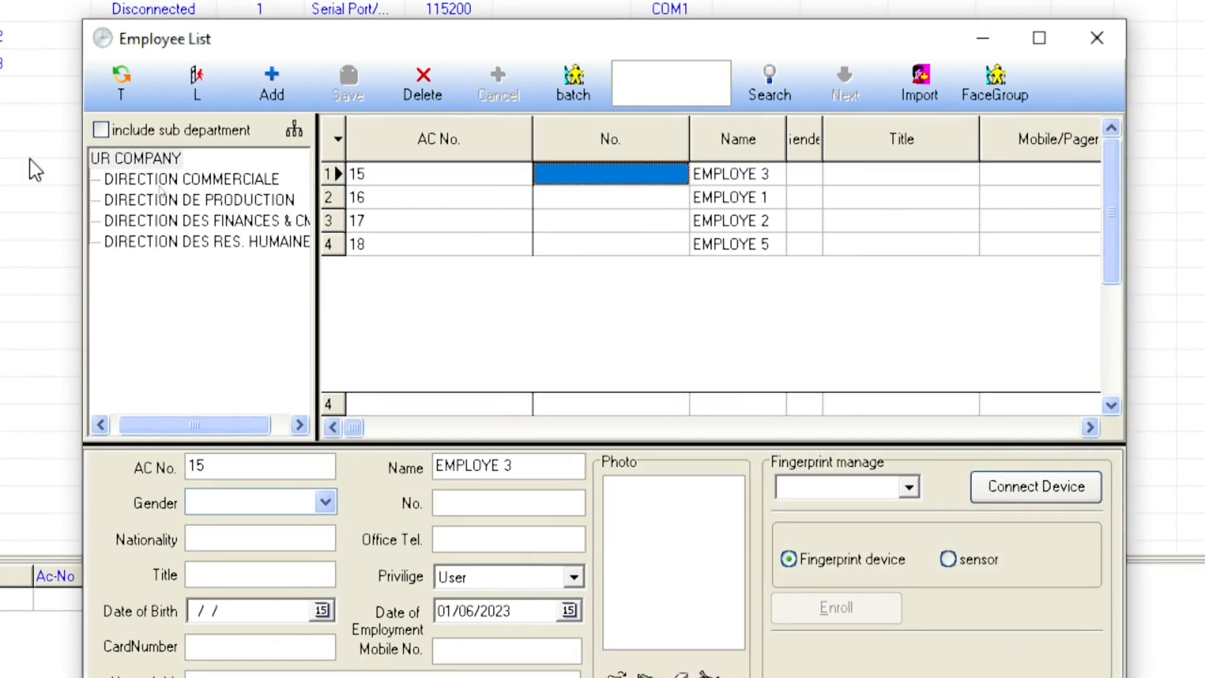
{"action": "left_click", "coordinate": [149, 160]}
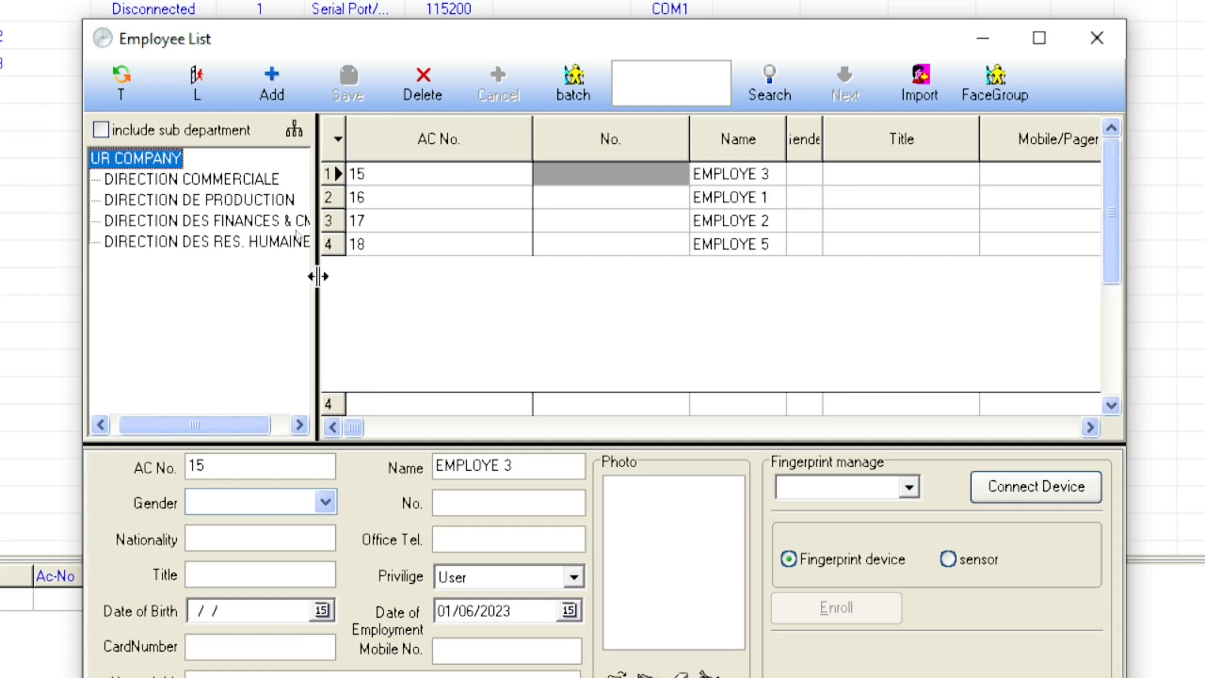
{"action": "left_click", "coordinate": [211, 179]}
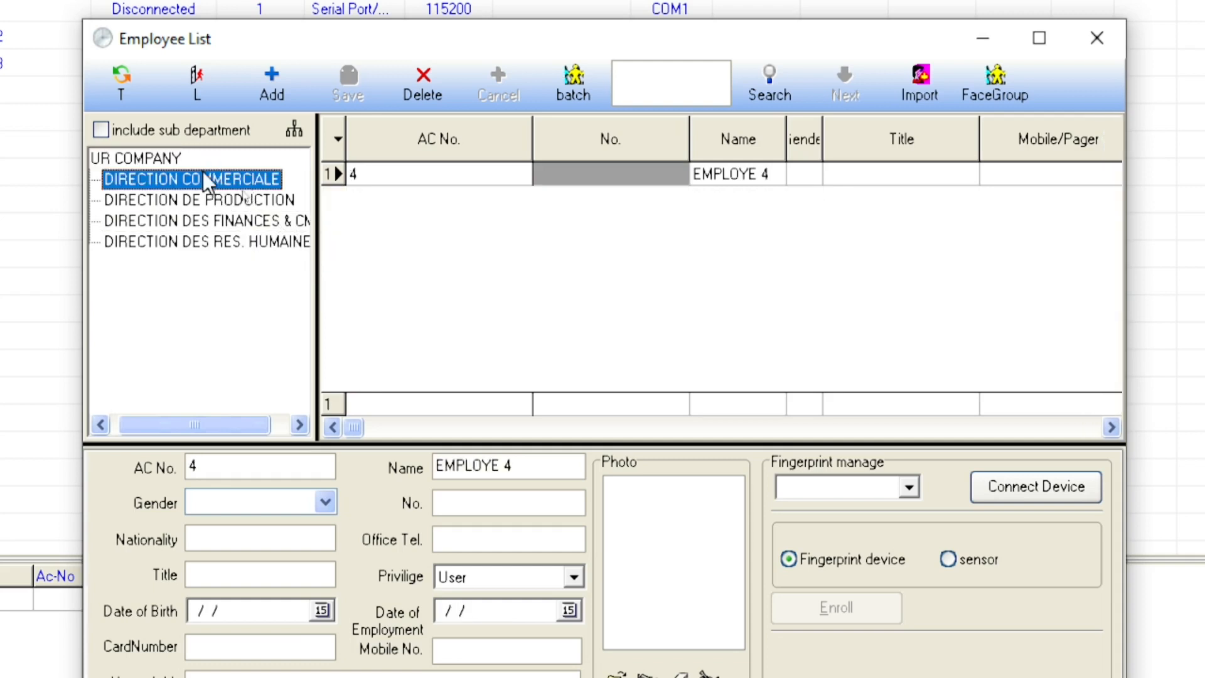
- Transfer EMPLOYE 3 from OUR COMPANY to the DIRECTION DE PRODUCTION department
{"action": "left_click", "coordinate": [171, 160]}
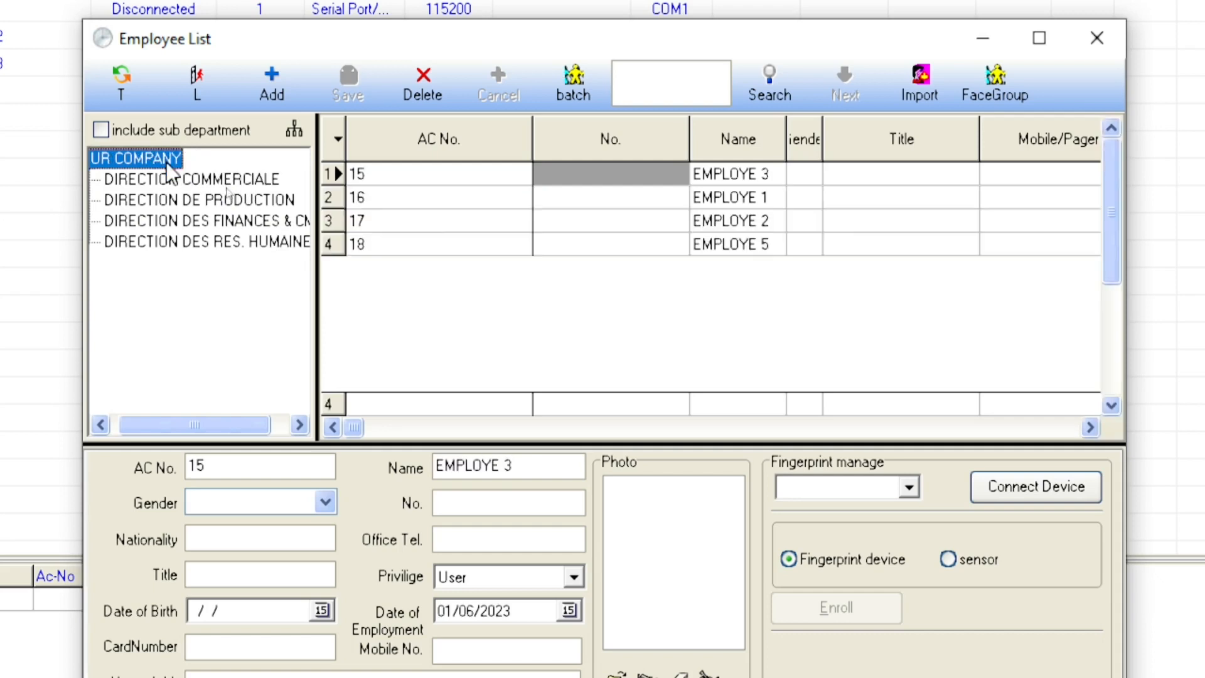
{"action": "left_click", "coordinate": [744, 173]}
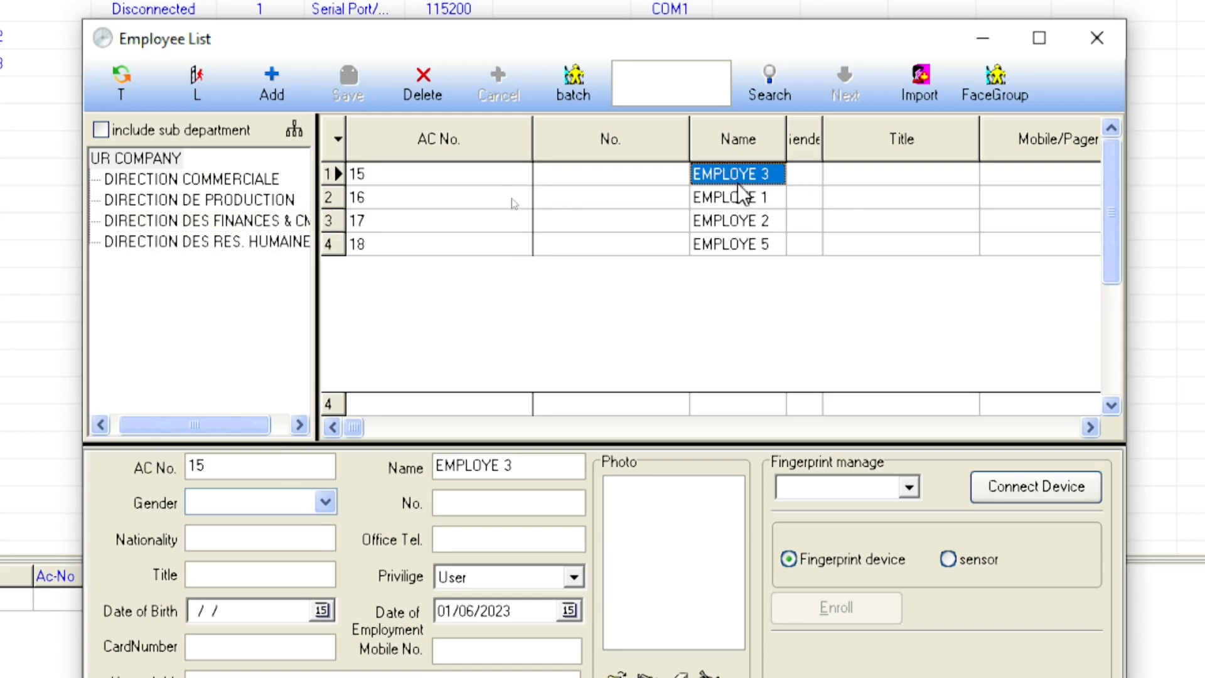
{"action": "left_click", "coordinate": [115, 74]}
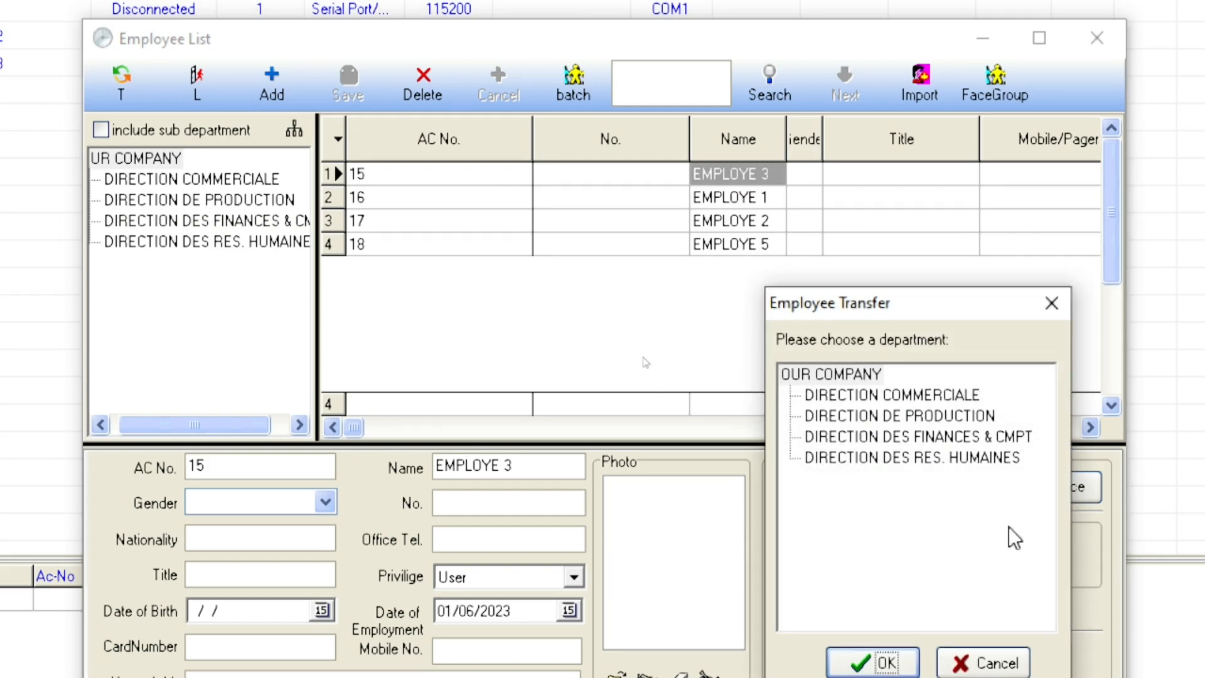
{"action": "left_click", "coordinate": [987, 419]}
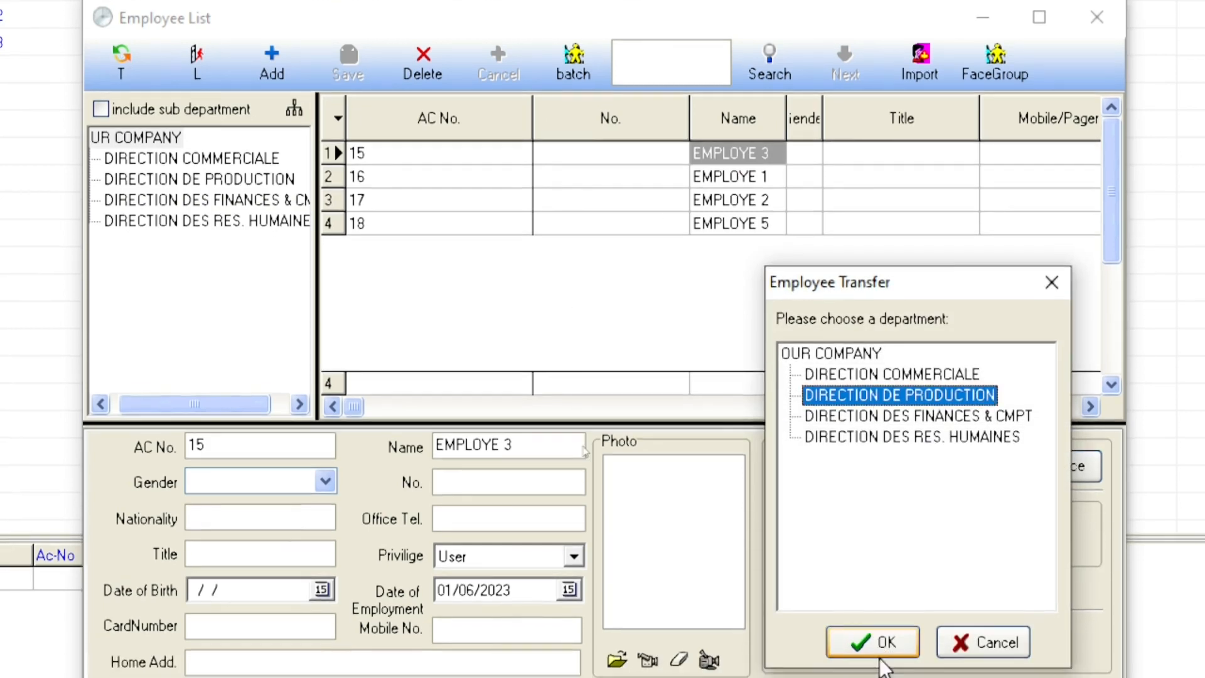
{"action": "left_click", "coordinate": [885, 640]}
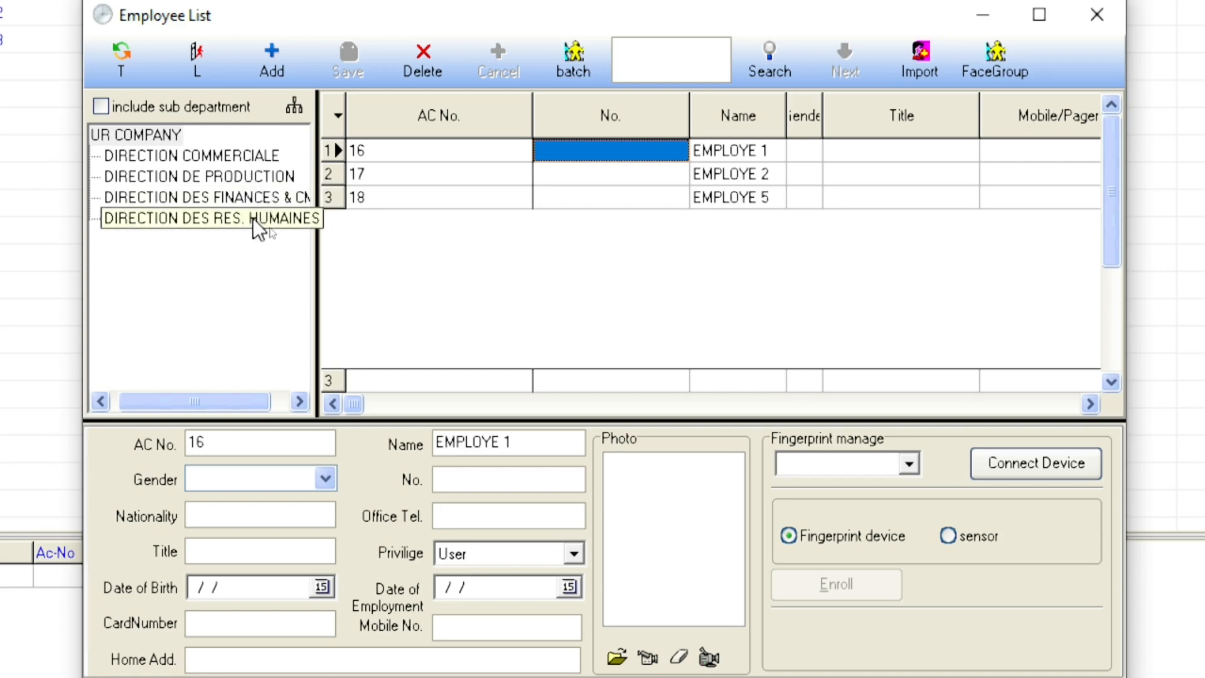
- Check the employee lists of DIRECTION COMMERCIALE and DIRECTION DE PRODUCTION, and close the Employee List
{"action": "left_click", "coordinate": [264, 152]}
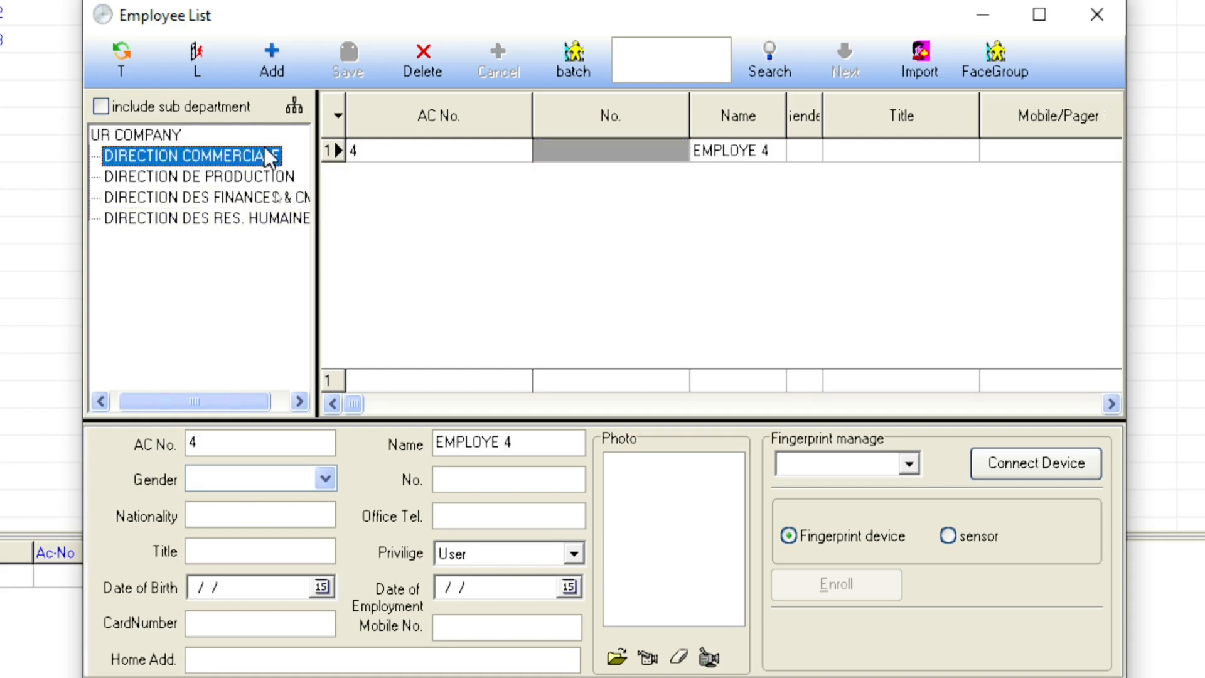
{"action": "left_click", "coordinate": [265, 175]}
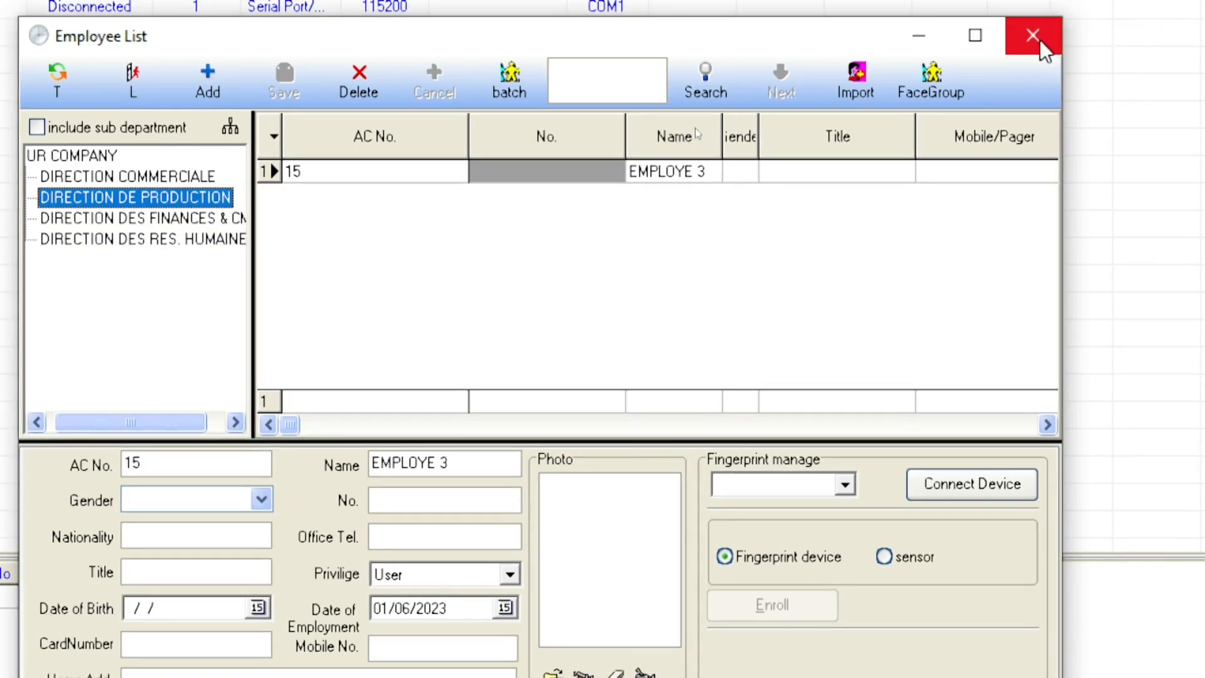
{"action": "left_click", "coordinate": [1033, 35]}
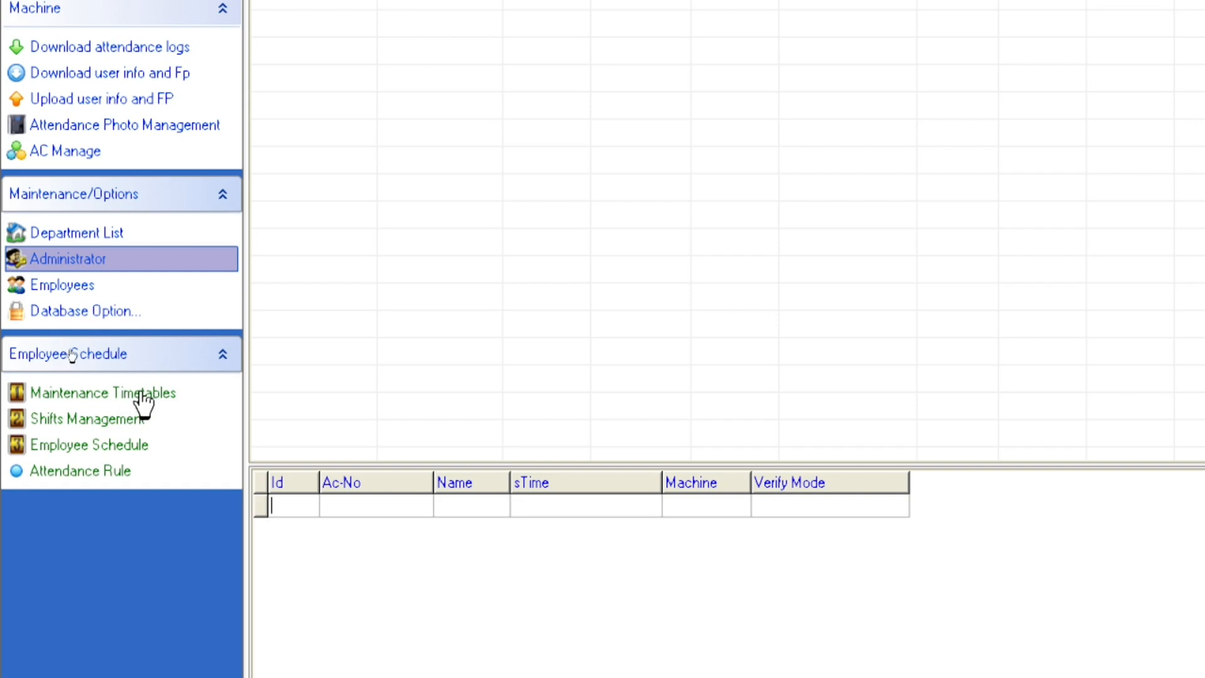
- Open the shift timetable maintenance and select the EMPLOYE 1 timetable to examine its duty and late time fields
{"action": "left_click", "coordinate": [142, 402]}
{"action": "left_click_drag", "start_coordinate": [872, 164], "coordinate": [390, 71]}
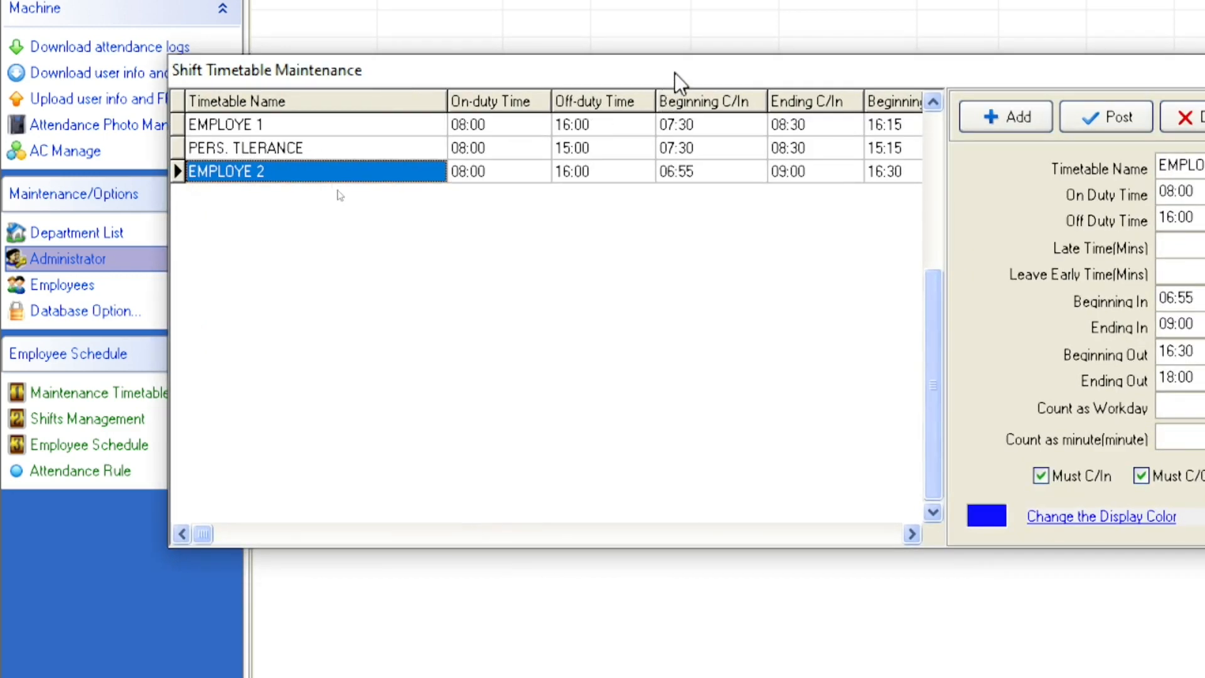
{"action": "left_click_drag", "start_coordinate": [675, 73], "coordinate": [644, 68]}
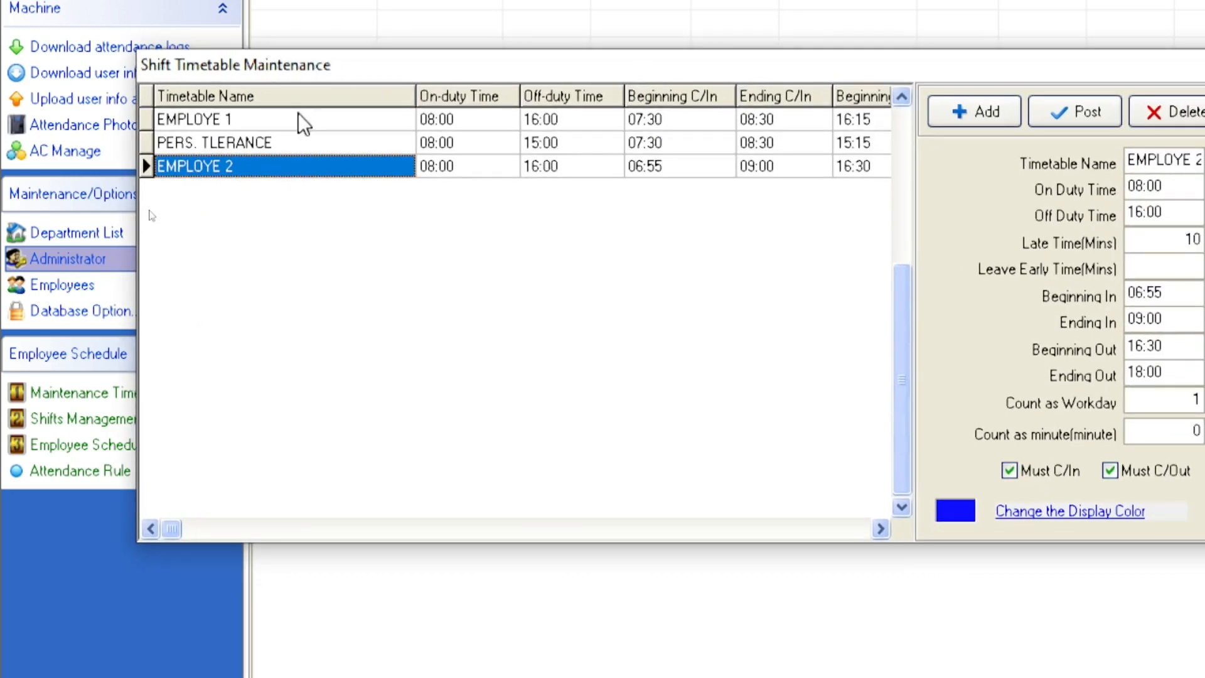
{"action": "left_click", "coordinate": [300, 113]}
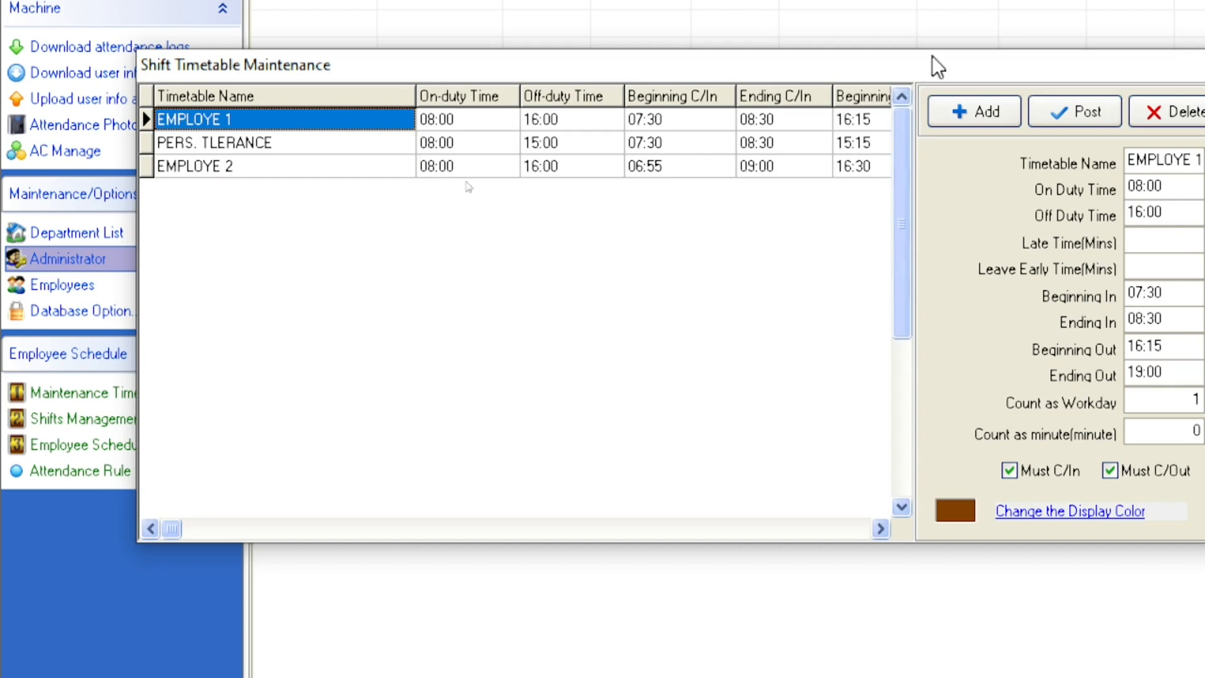
{"action": "left_click_drag", "start_coordinate": [929, 59], "coordinate": [812, 62]}
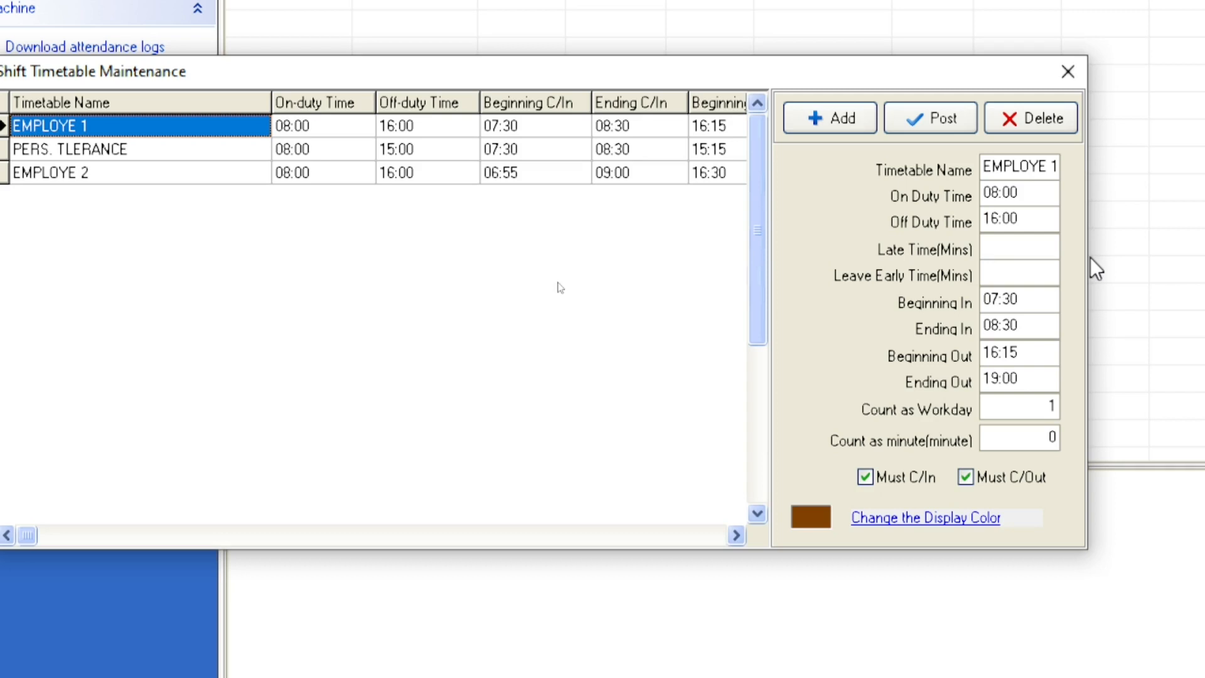
{"action": "left_click", "coordinate": [1033, 194]}
{"action": "left_click", "coordinate": [1035, 220]}
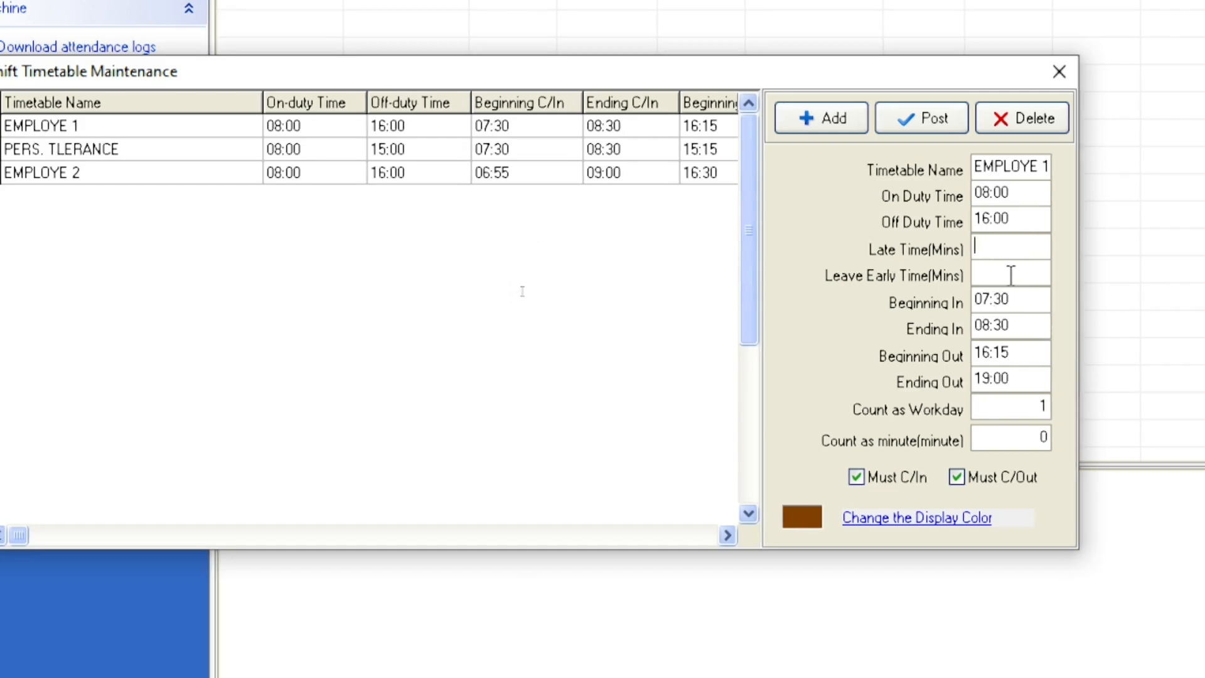
{"action": "left_click", "coordinate": [1022, 244]}
- Set the Beginning In time of the EMPLOYE 1 timetable to 07:30 and post the record
{"action": "left_click", "coordinate": [1031, 294]}
{"action": "key", "text": "BackSpace"}
{"action": "key", "text": "BackSpace"}
{"action": "type", "text": "00"}
{"action": "left_click_drag", "start_coordinate": [1009, 299], "coordinate": [993, 302]}
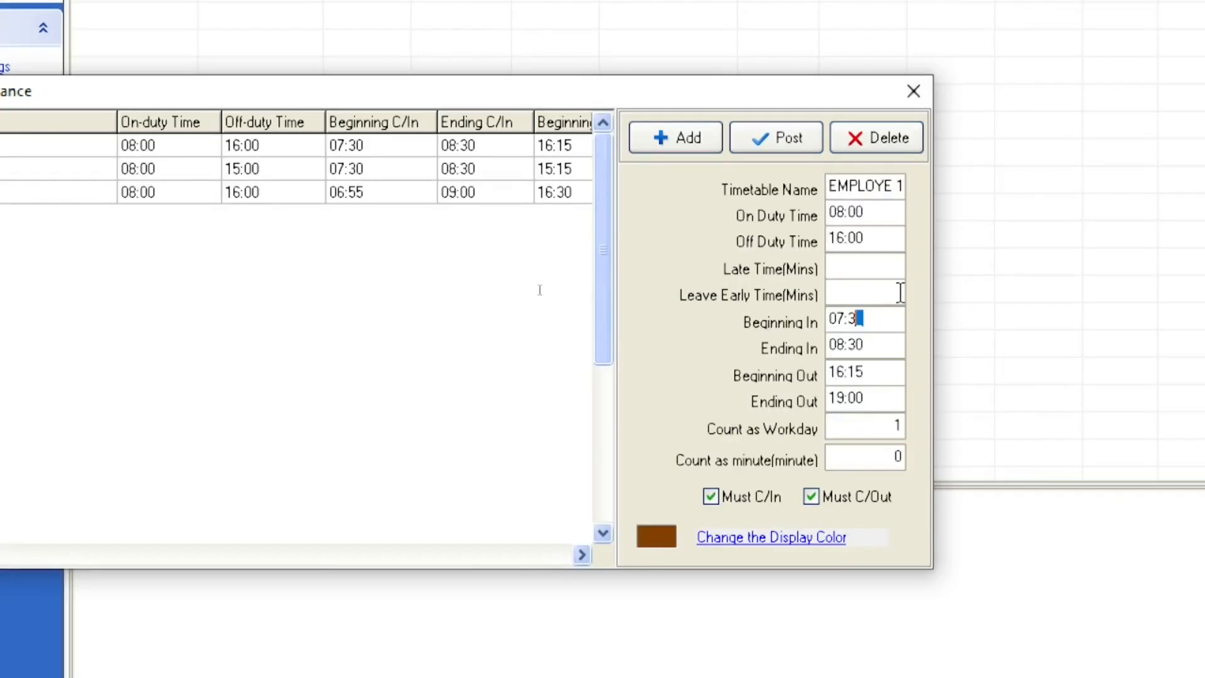
{"action": "type", "text": "30"}
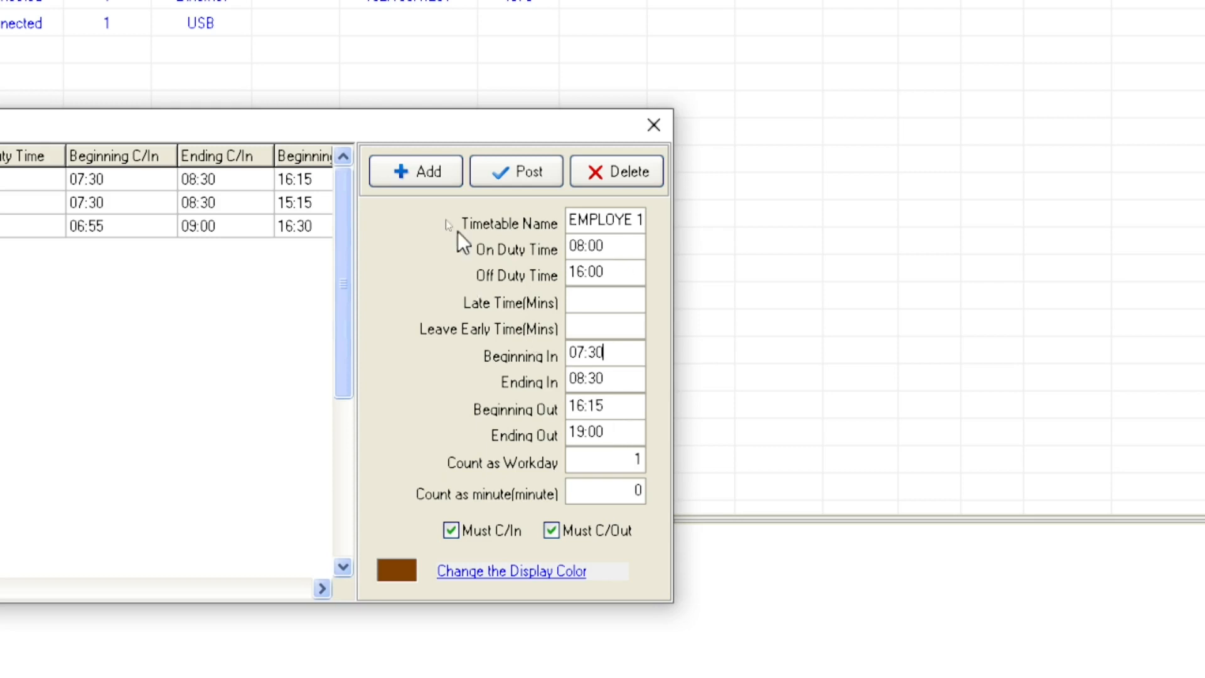
{"action": "left_click_drag", "start_coordinate": [446, 130], "coordinate": [902, 112]}
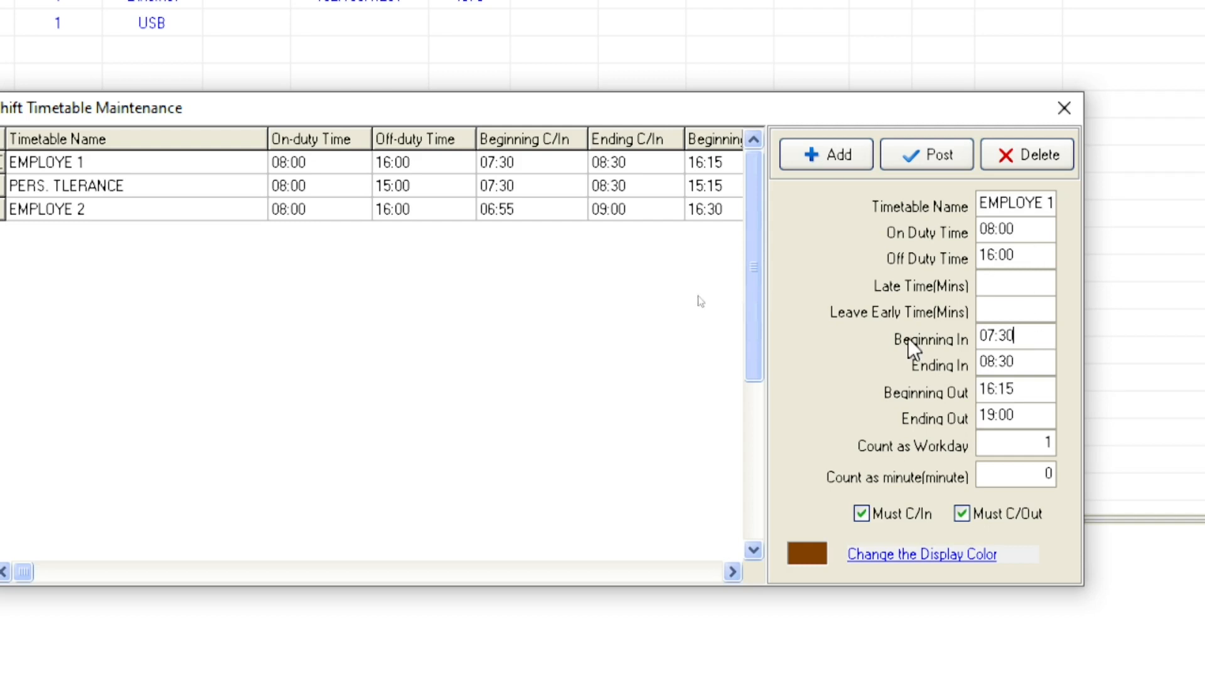
{"action": "left_click", "coordinate": [936, 148]}
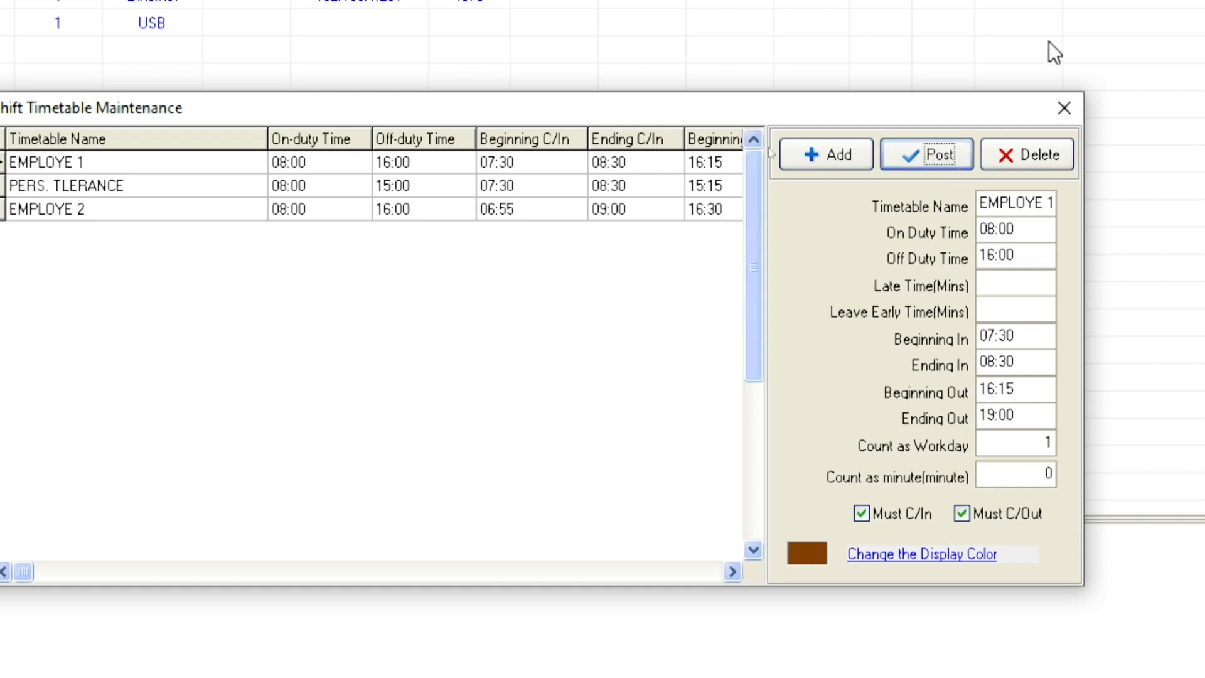
- Review the settings of the PERS. TLERANCE and EMPLOYE 2 timetables
{"action": "left_click", "coordinate": [97, 186]}
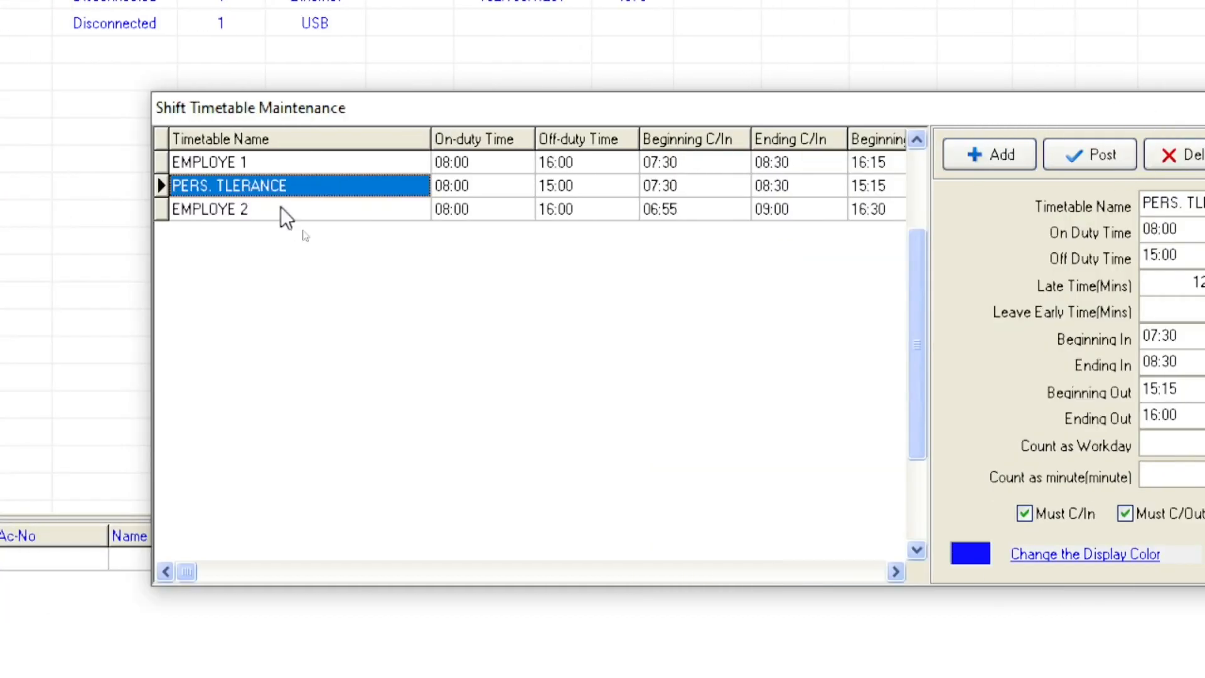
{"action": "left_click", "coordinate": [287, 209]}
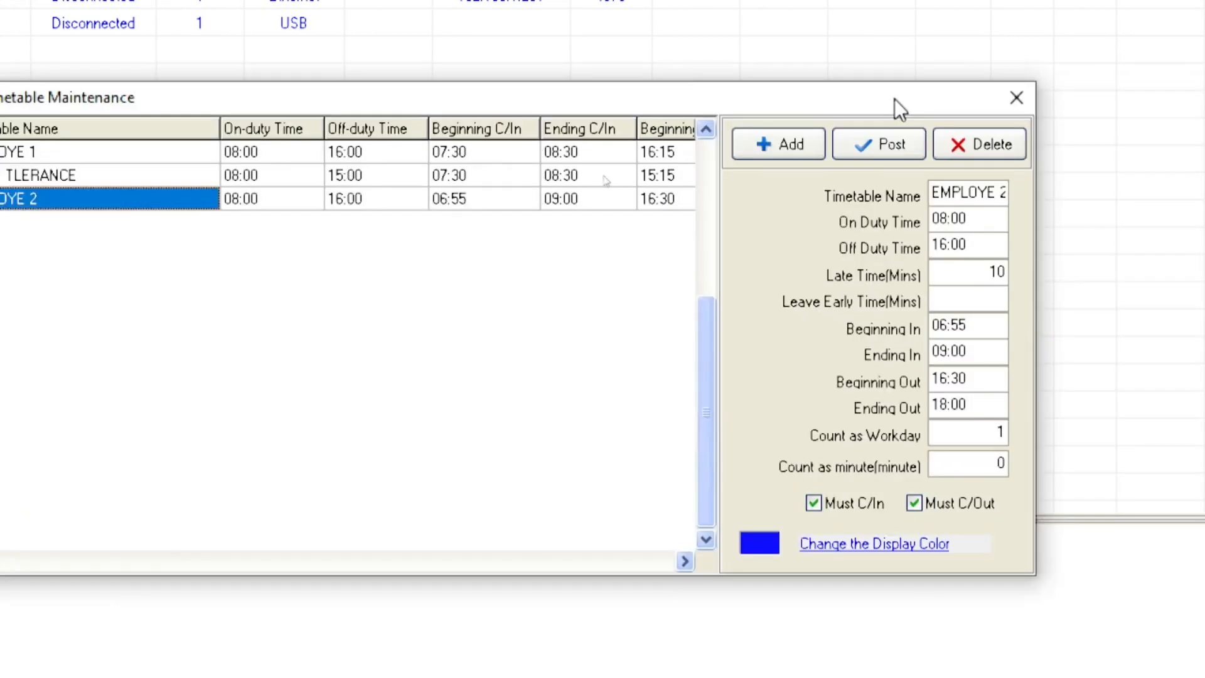
{"action": "left_click_drag", "start_coordinate": [894, 100], "coordinate": [807, 97]}
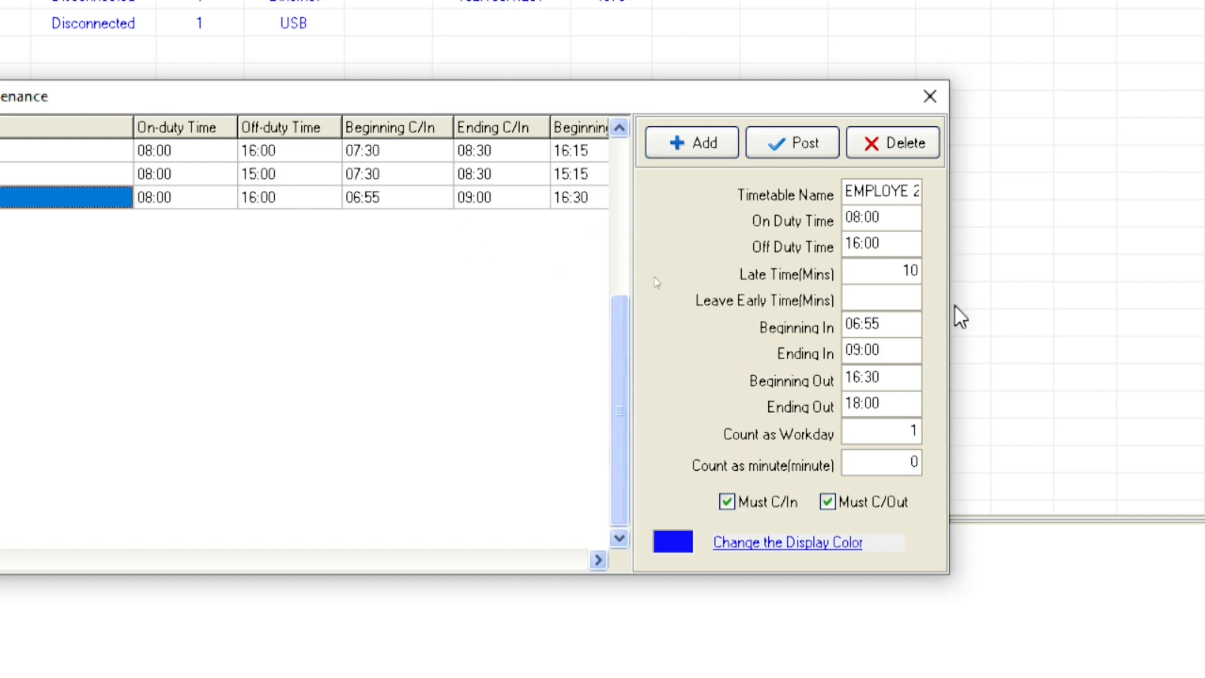
- Rename the EMPLOYE 1 timetable as PERSONNEL ADM
{"action": "left_click", "coordinate": [205, 150]}
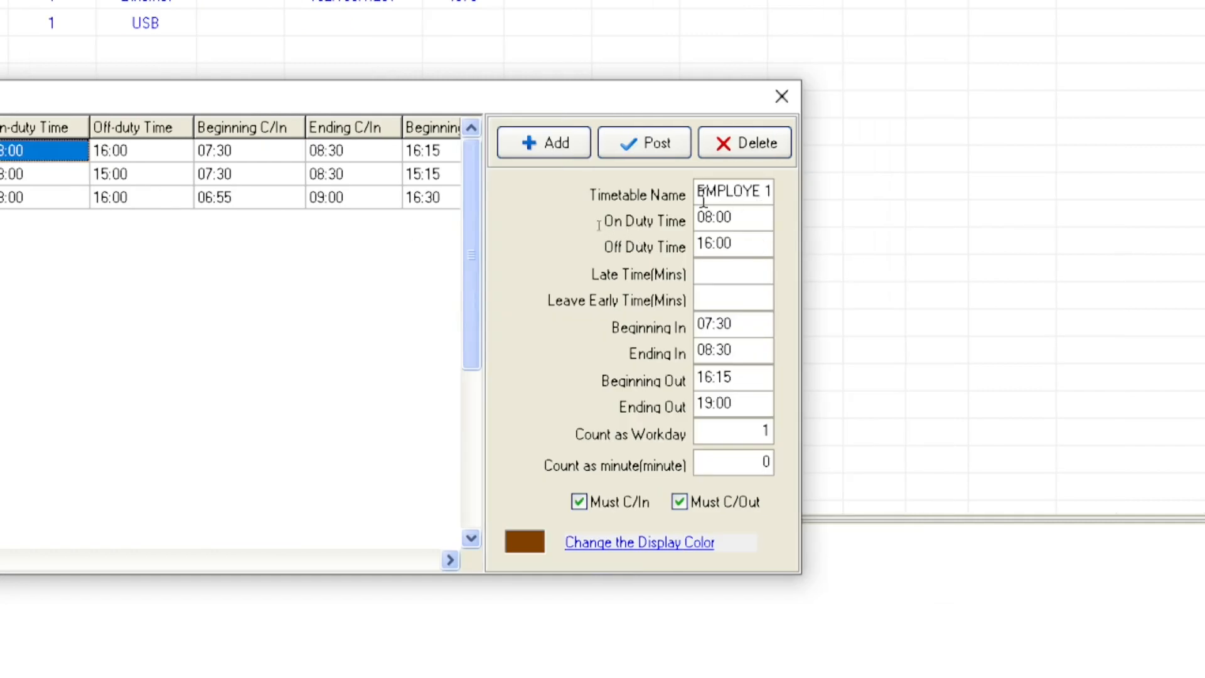
{"action": "left_click", "coordinate": [700, 196]}
{"action": "double_click", "coordinate": [744, 195]}
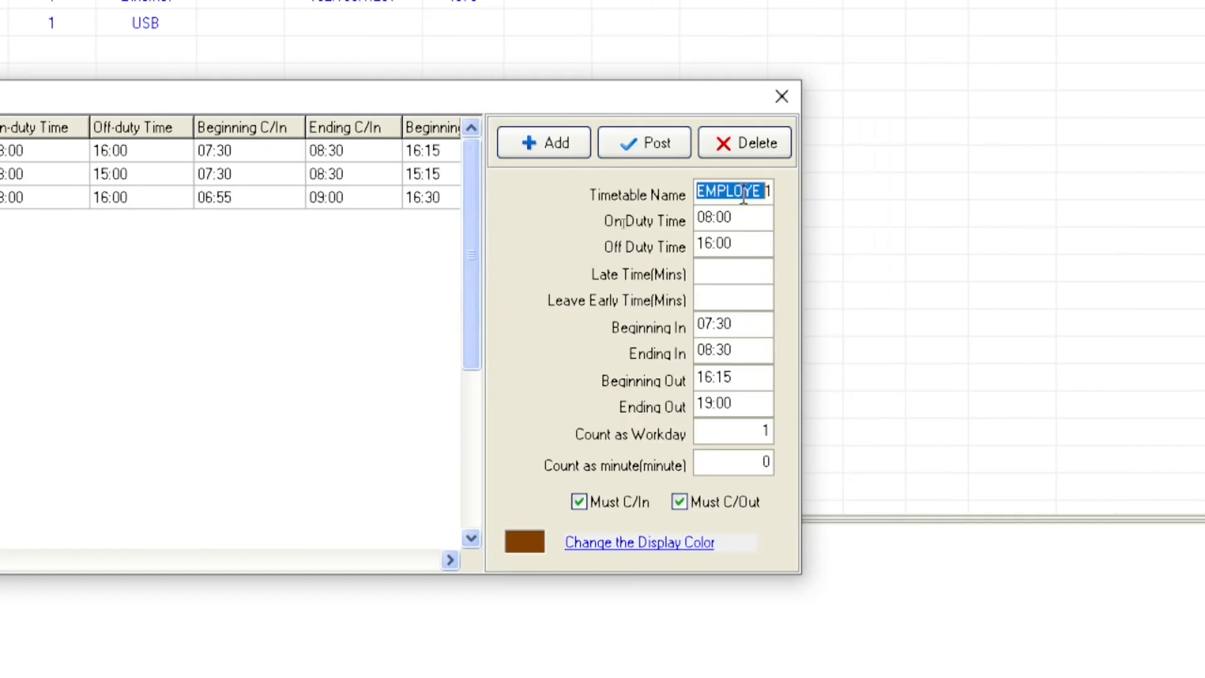
{"action": "left_click_drag", "start_coordinate": [744, 196], "coordinate": [816, 207]}
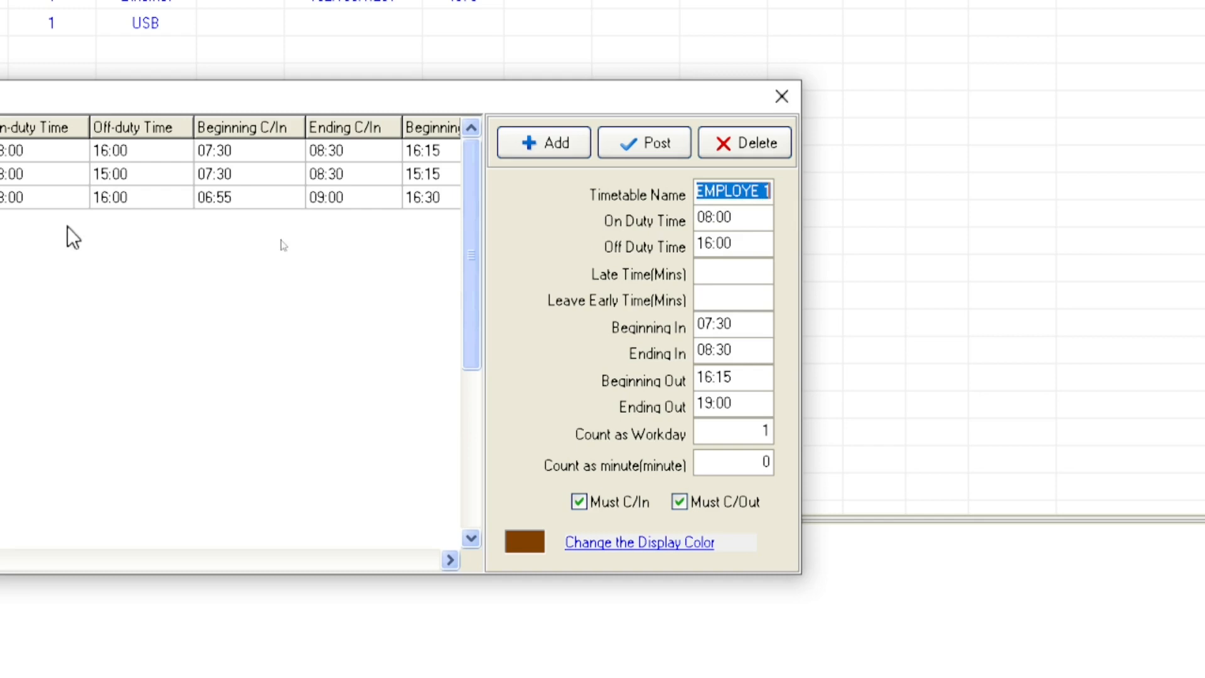
{"action": "type", "text": "E"}
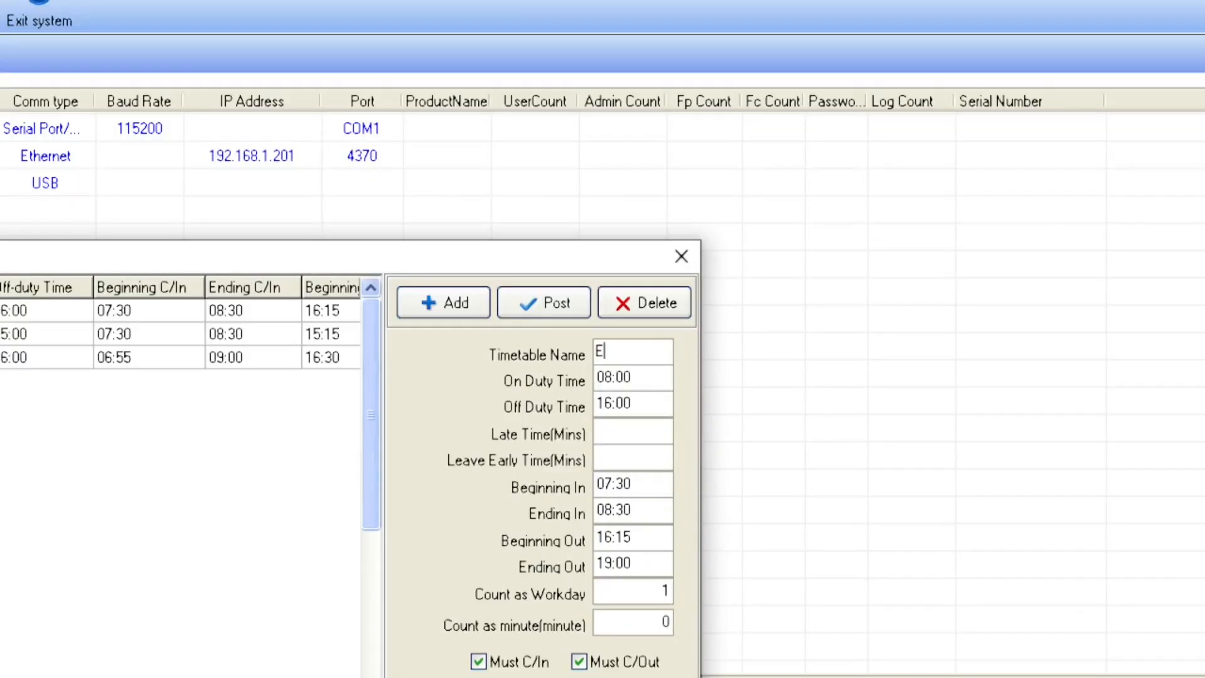
{"action": "key", "text": "BackSpace"}
{"action": "type", "text": "PERS"}
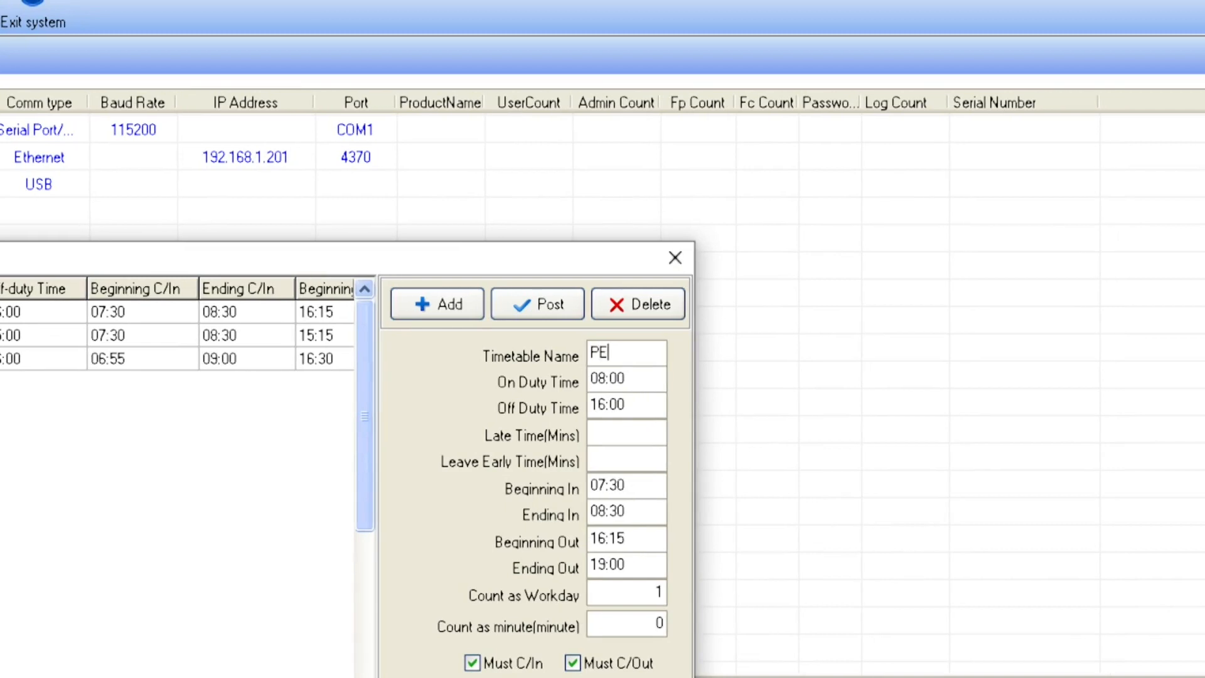
{"action": "type", "text": "ONN"}
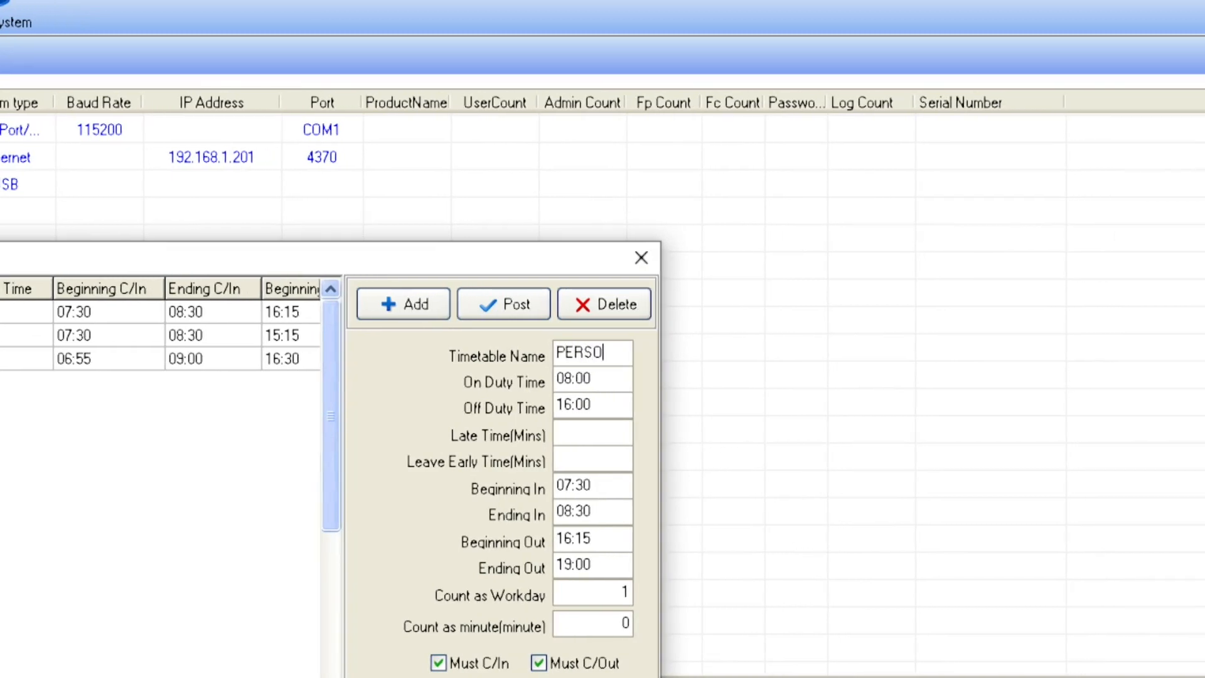
{"action": "type", "text": "EL"}
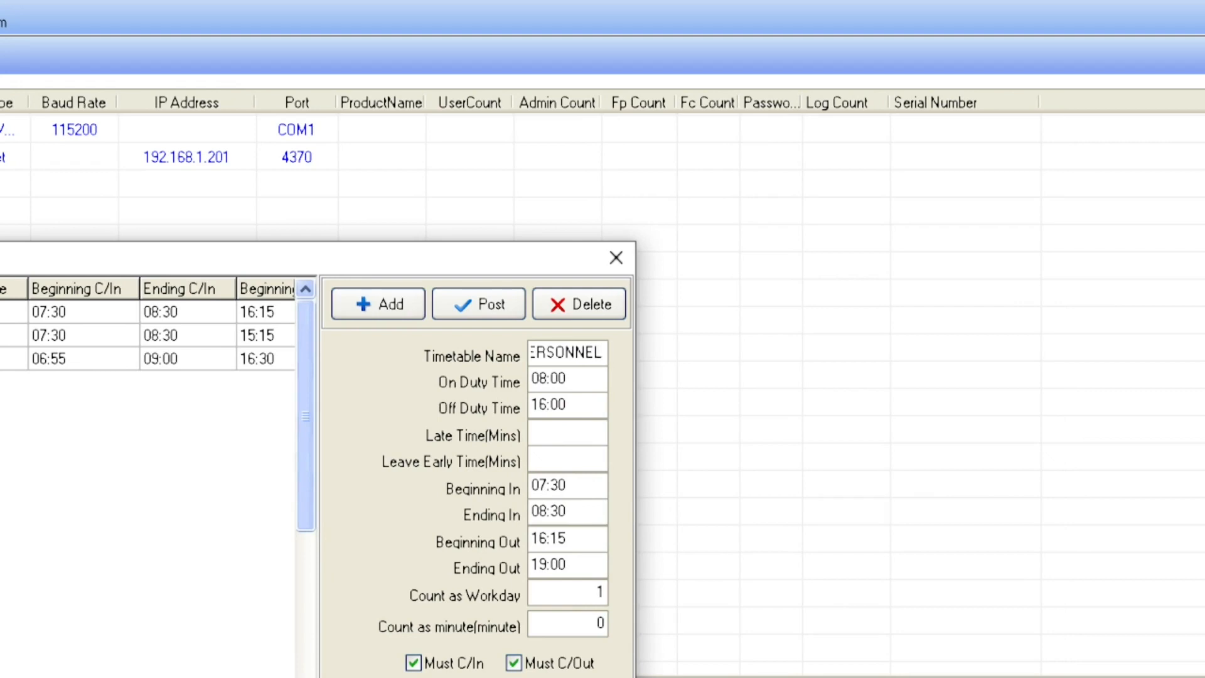
{"action": "type", "text": " ADM"}
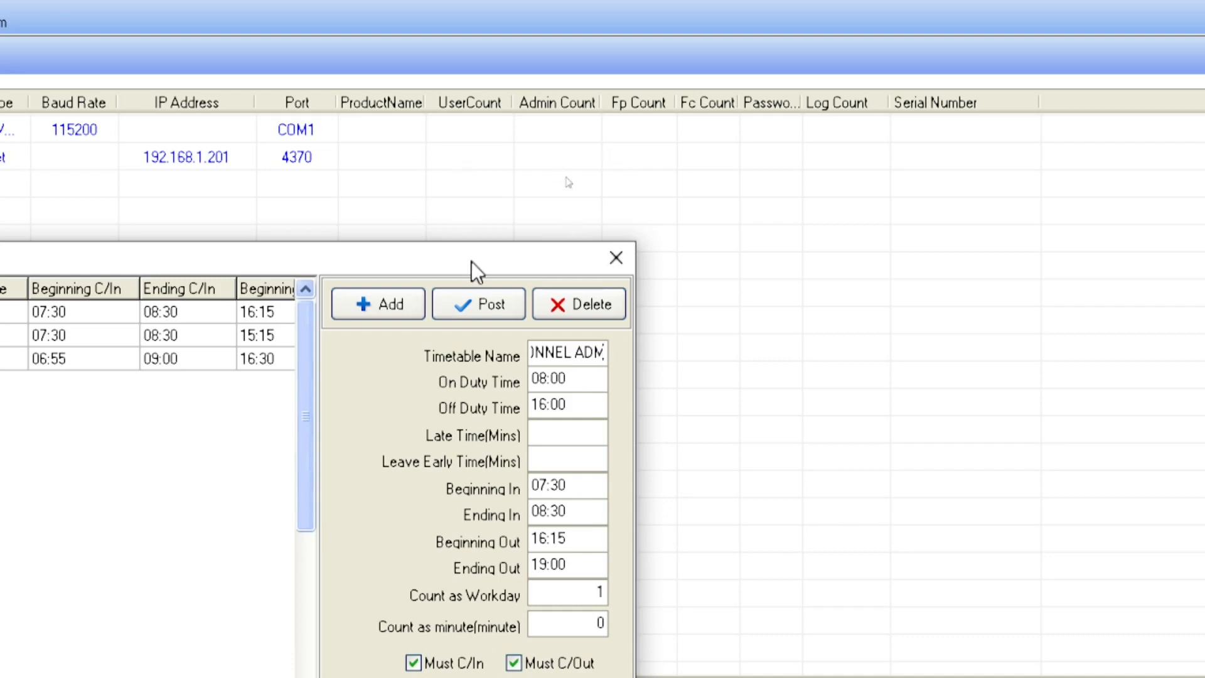
{"action": "left_click_drag", "start_coordinate": [472, 261], "coordinate": [801, 202]}
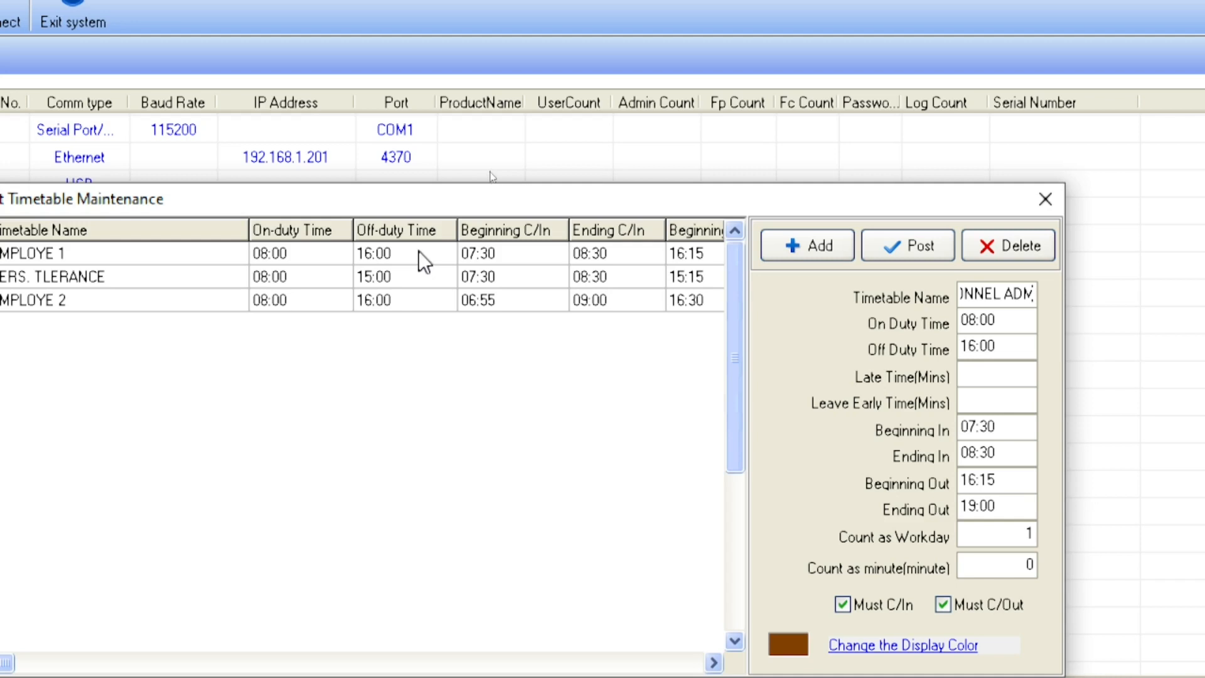
- Rename the PERS. TLERANCE timetable as EMPLOYE 2
{"action": "left_click", "coordinate": [137, 272]}
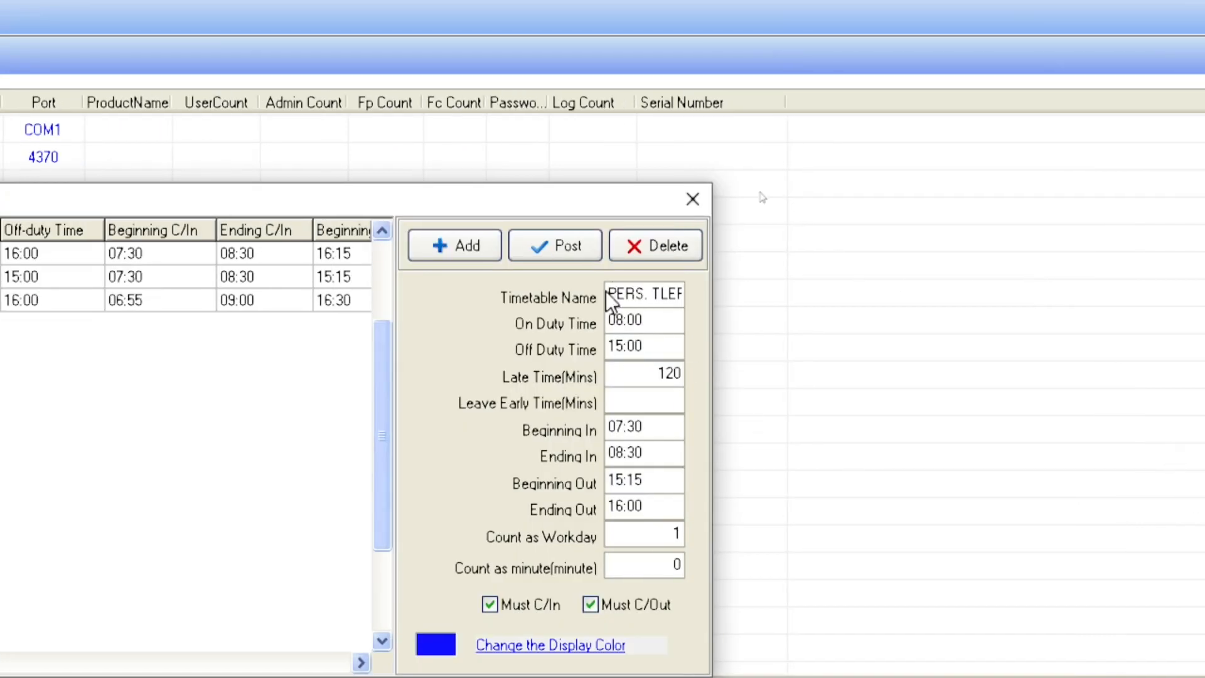
{"action": "left_click_drag", "start_coordinate": [612, 302], "coordinate": [726, 302]}
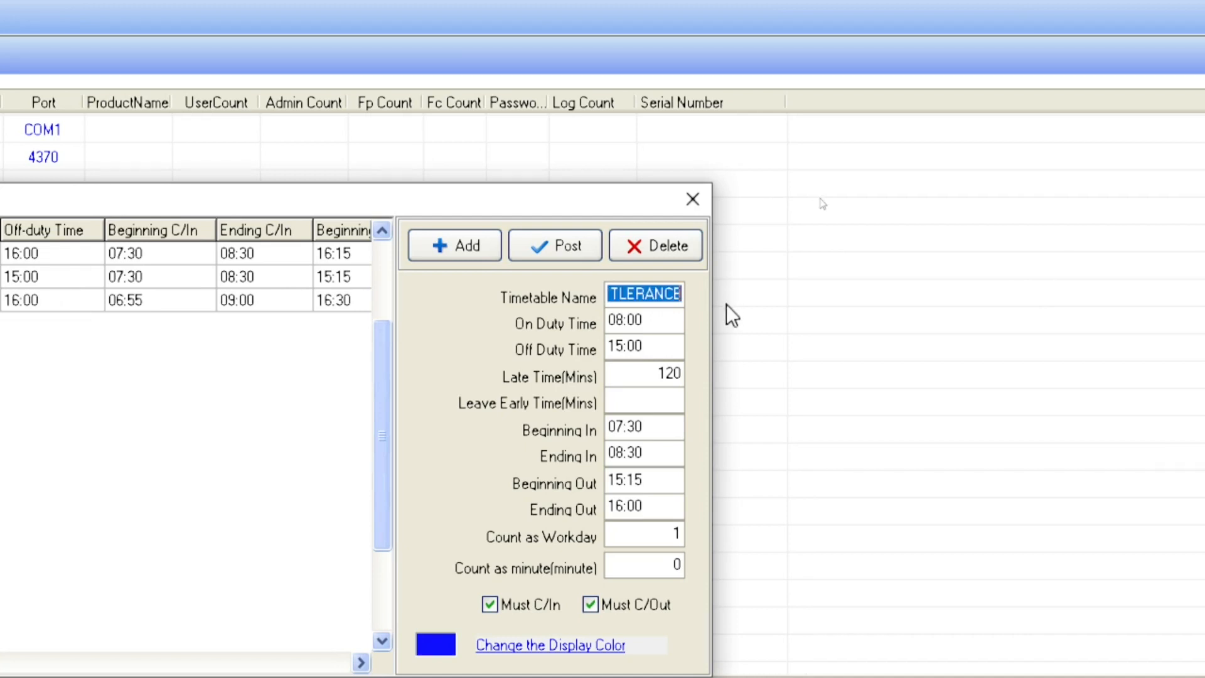
{"action": "type", "text": "E"}
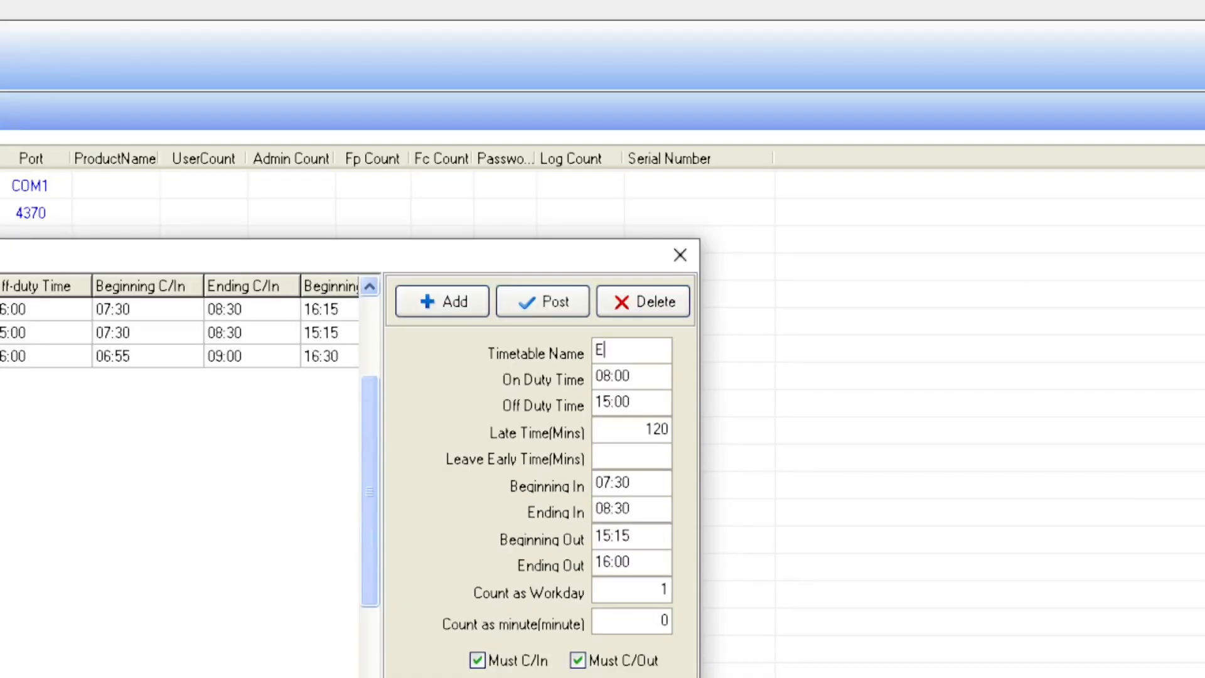
{"action": "type", "text": "MPLOYE"}
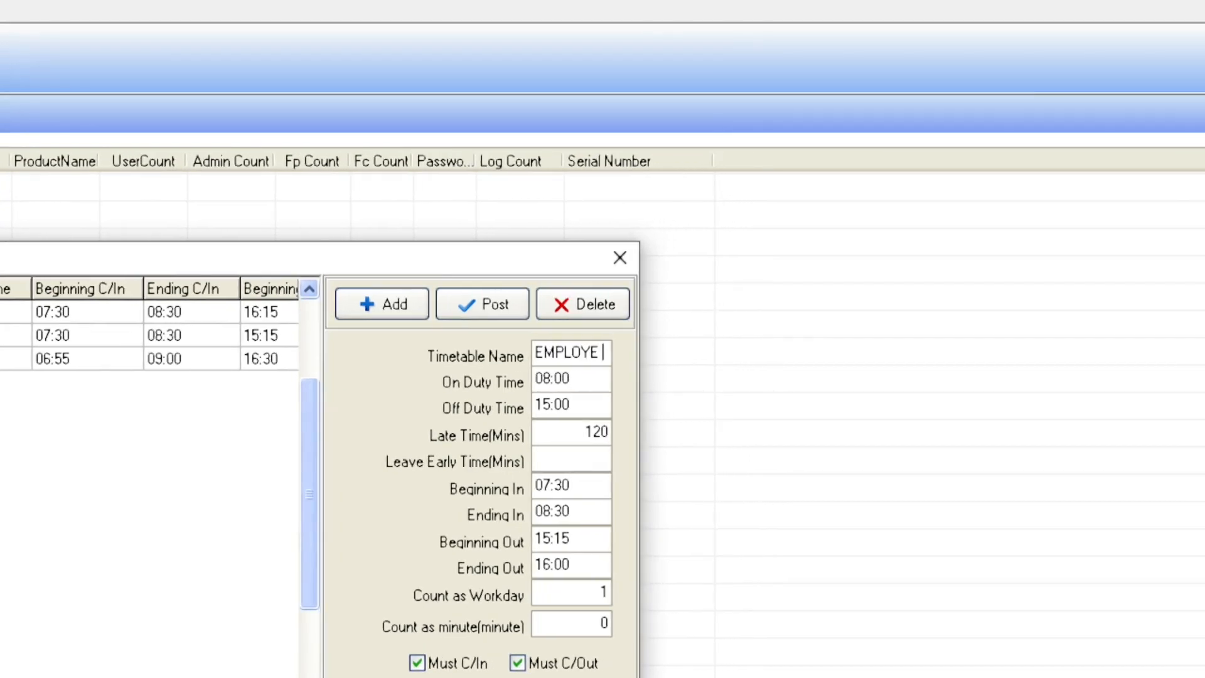
{"action": "type", "text": " 2"}
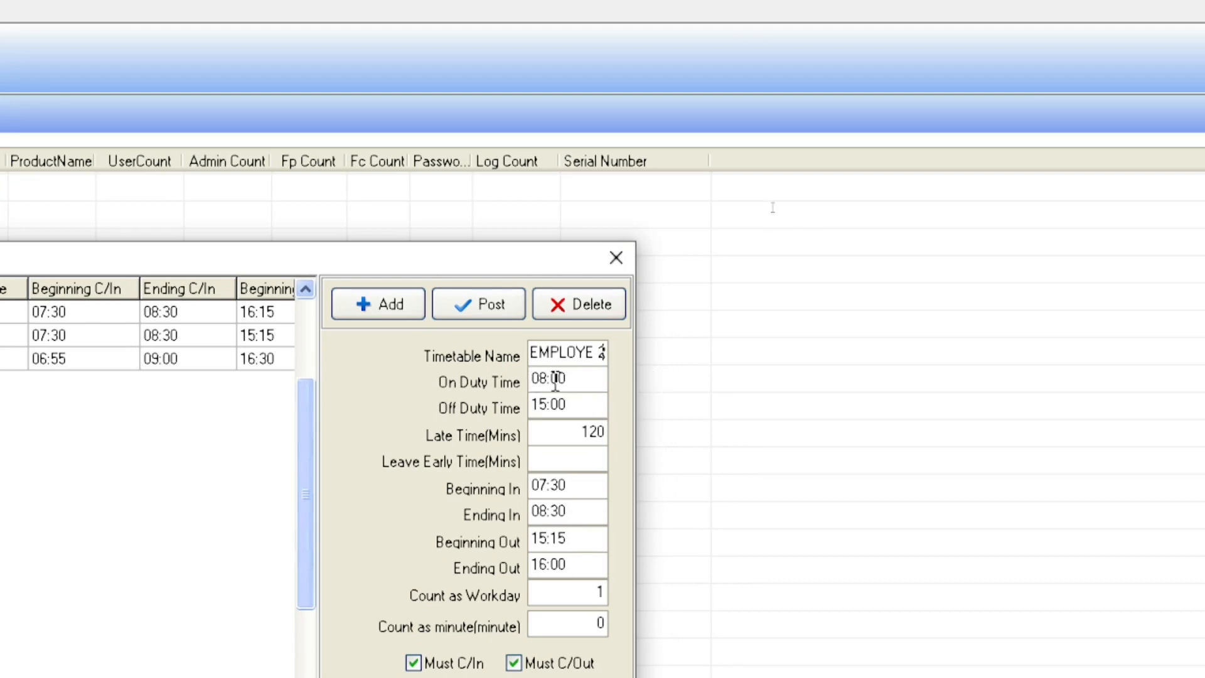
- Set the EMPLOYE 2 timetable's On Duty Time to 16:00 and Off Duty Time to 23:59
{"action": "left_click", "coordinate": [533, 381]}
{"action": "type", "text": "16"}
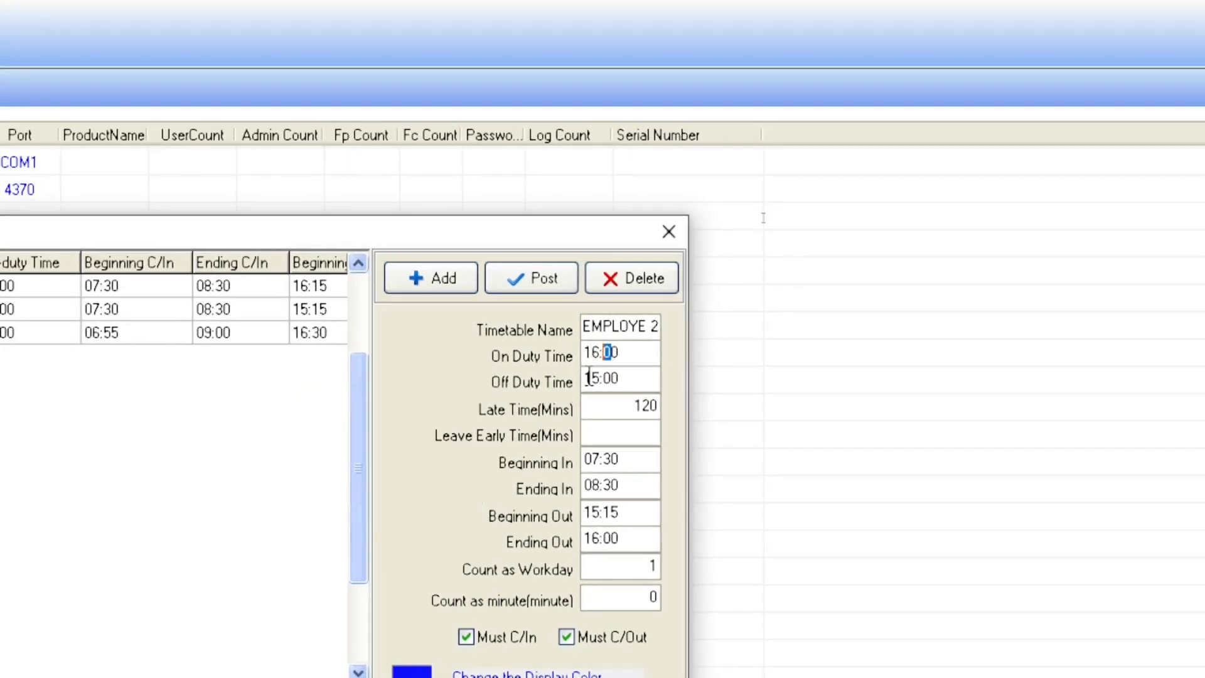
{"action": "left_click_drag", "start_coordinate": [585, 378], "coordinate": [597, 381]}
{"action": "type", "text": "00"}
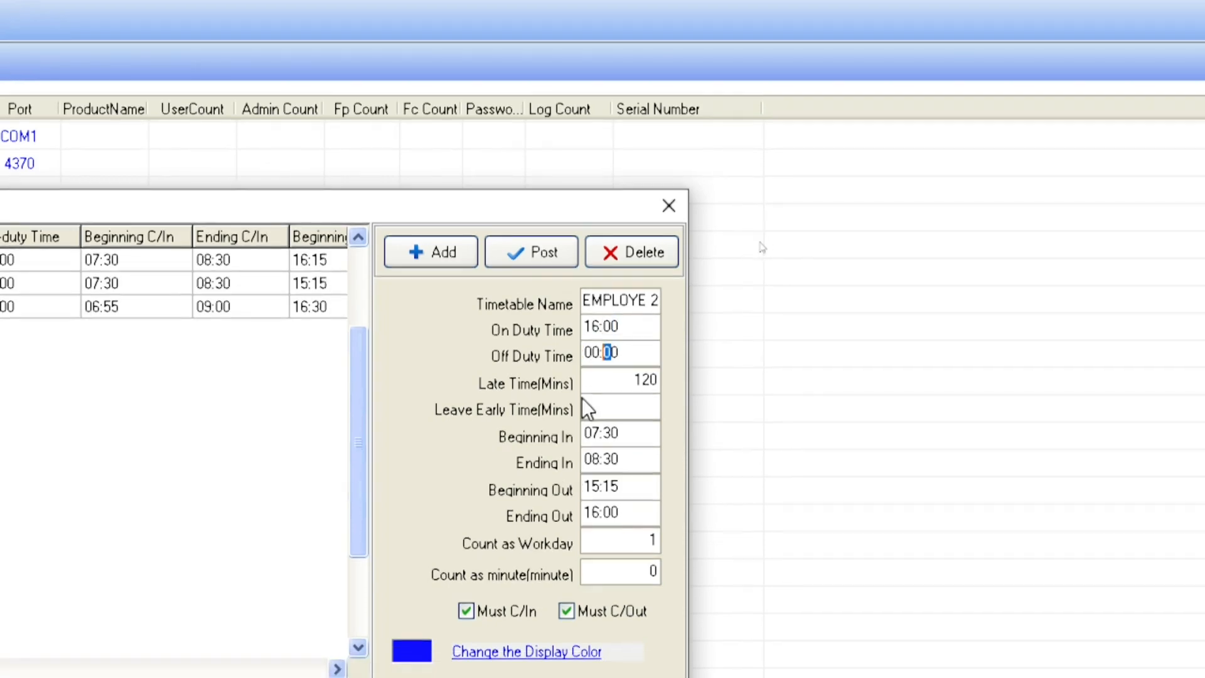
{"action": "left_click", "coordinate": [595, 353]}
{"action": "left_click", "coordinate": [594, 353]}
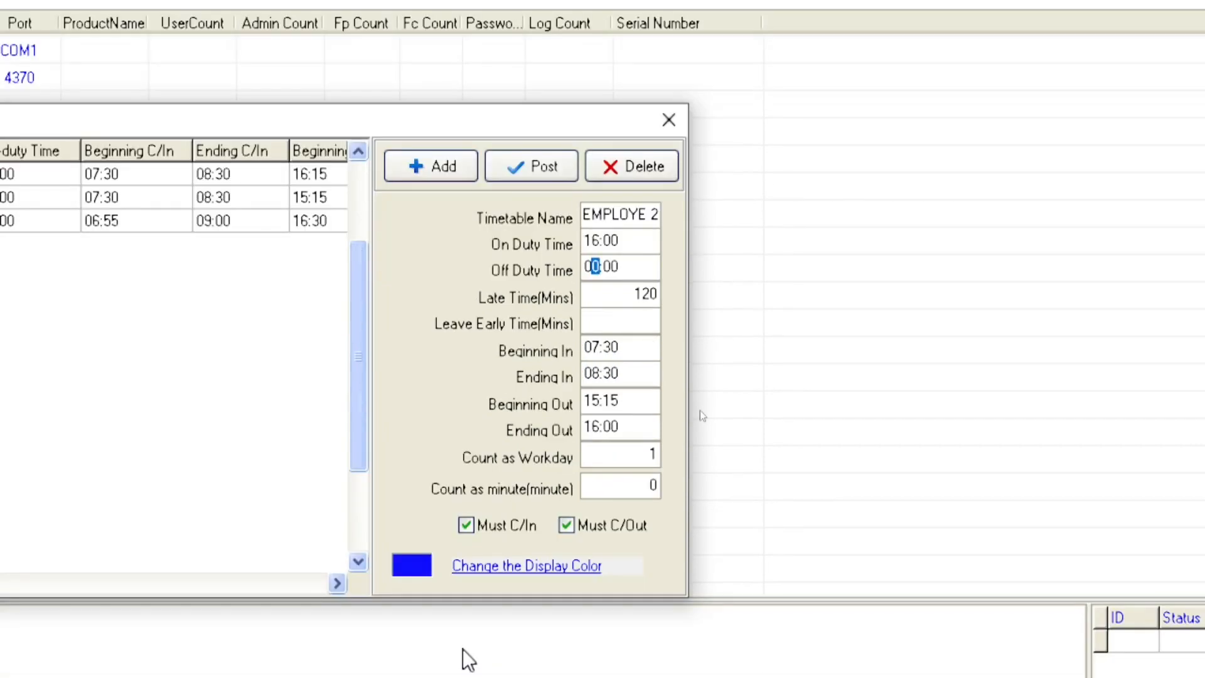
{"action": "key", "text": "Left"}
{"action": "type", "text": "23:"}
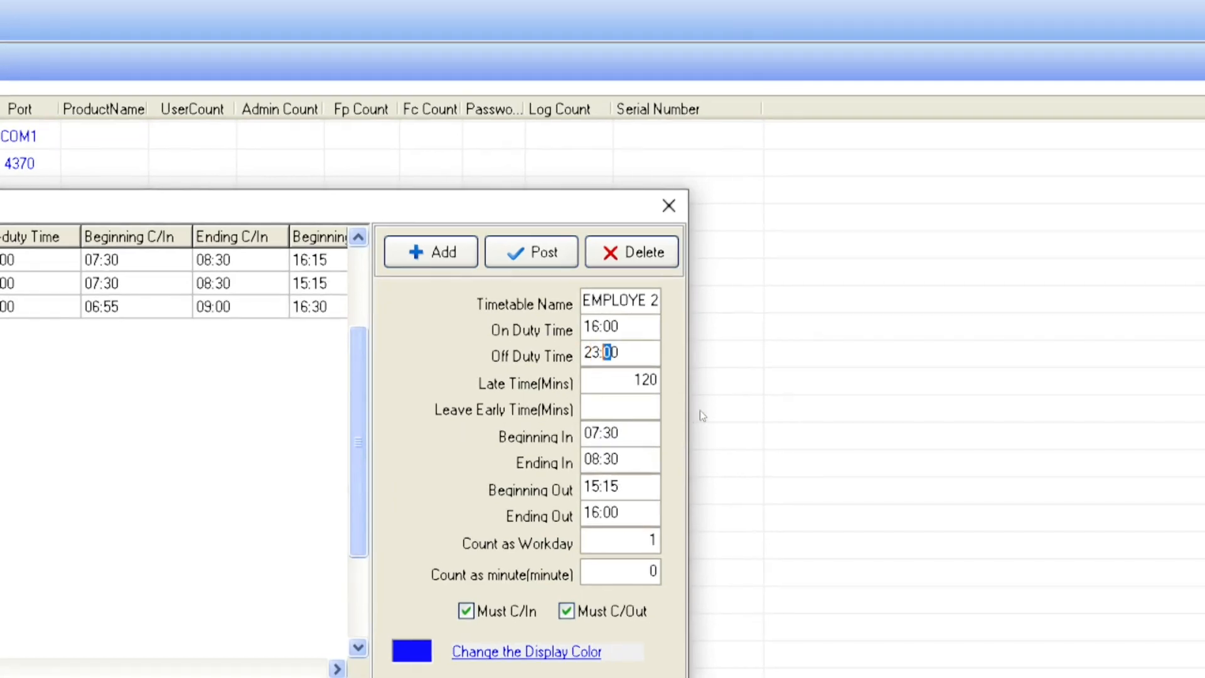
{"action": "type", "text": "59"}
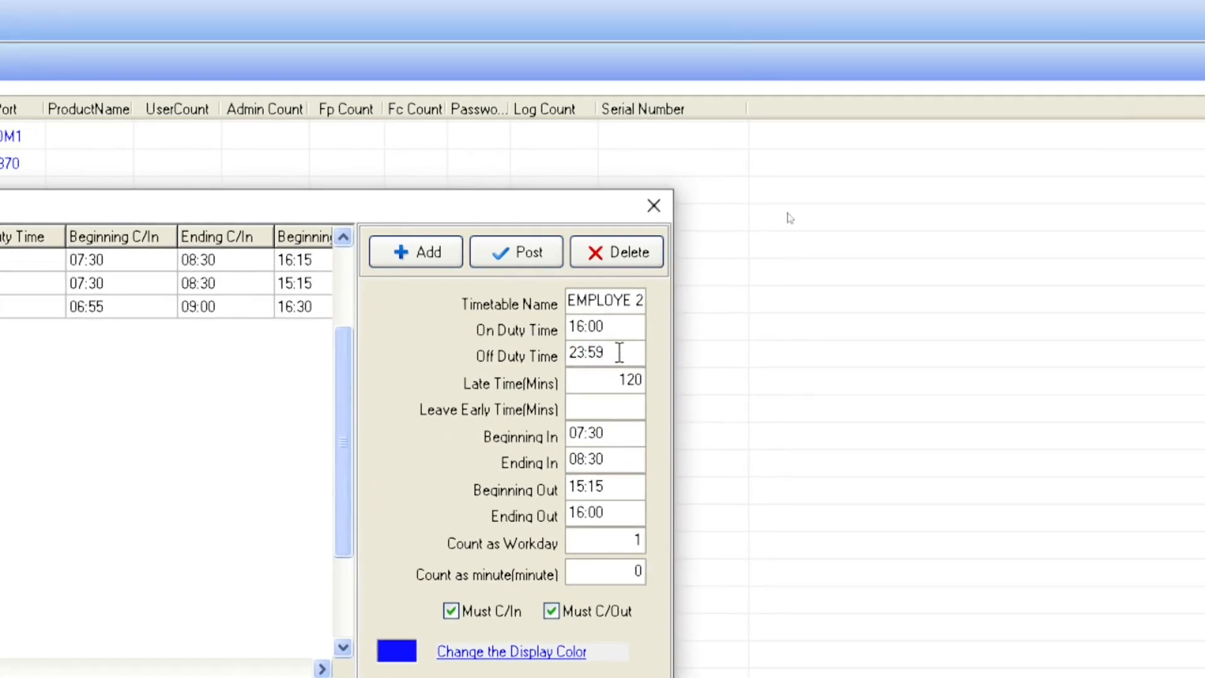
- Clear the Late Time of the EMPLOYE 2 timetable and set Beginning In to 15:30 and Ending In to 16:30
{"action": "left_click", "coordinate": [615, 379]}
{"action": "left_click_drag", "start_coordinate": [627, 380], "coordinate": [550, 384]}
{"action": "key", "text": "BackSpace"}
{"action": "left_click_drag", "start_coordinate": [570, 437], "coordinate": [585, 436]}
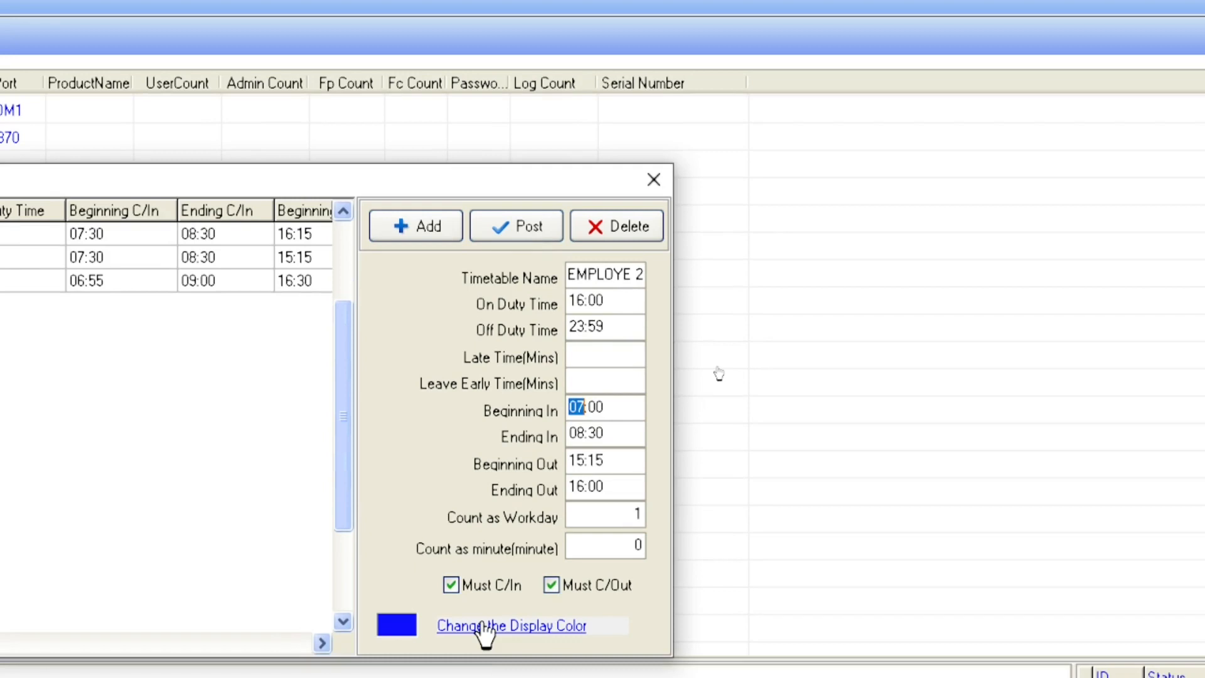
{"action": "type", "text": "15:"}
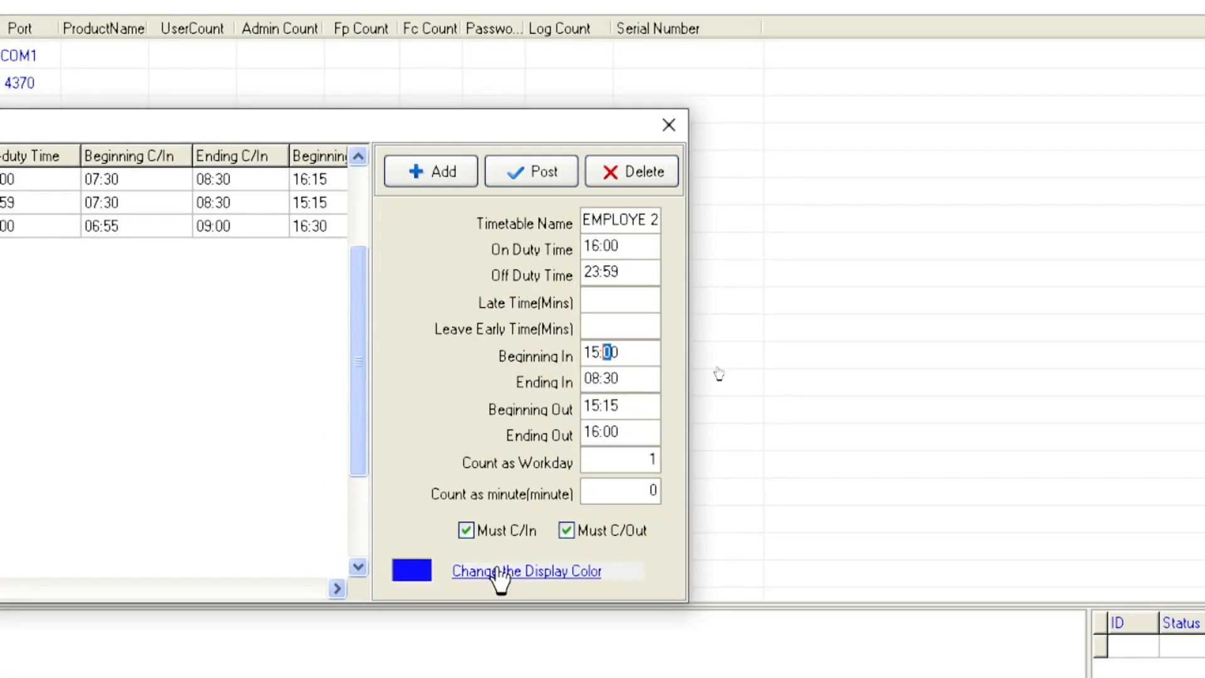
{"action": "type", "text": "30"}
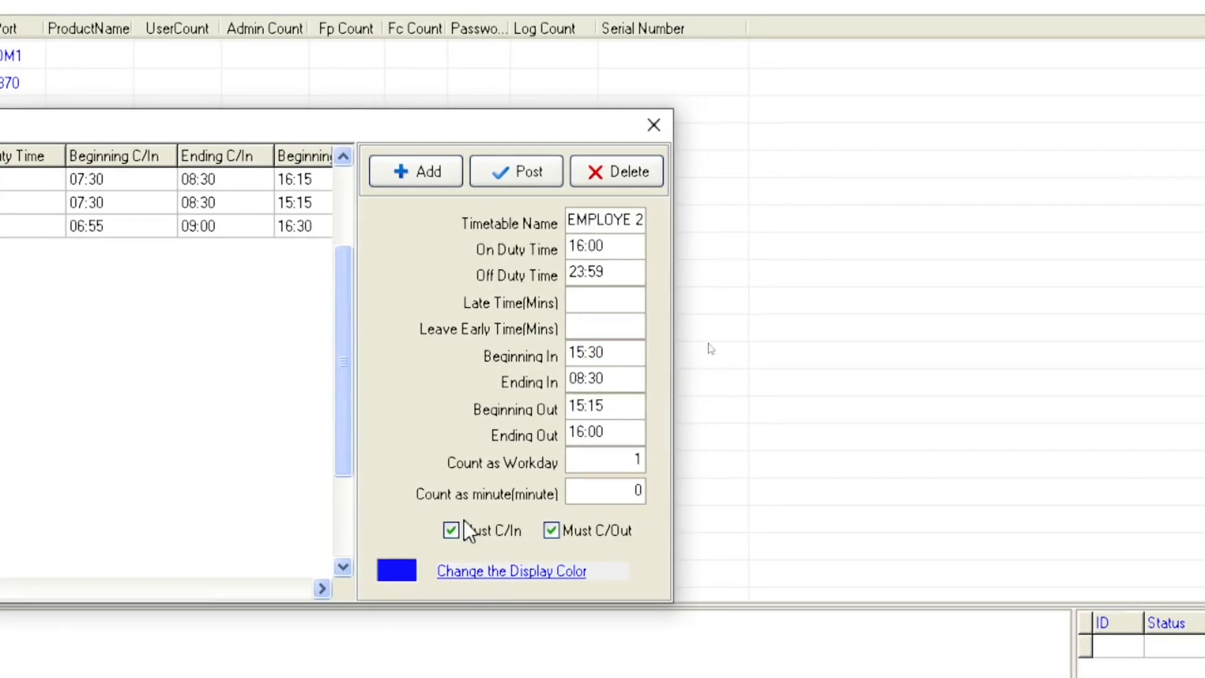
{"action": "left_click", "coordinate": [571, 377]}
{"action": "type", "text": "1"}
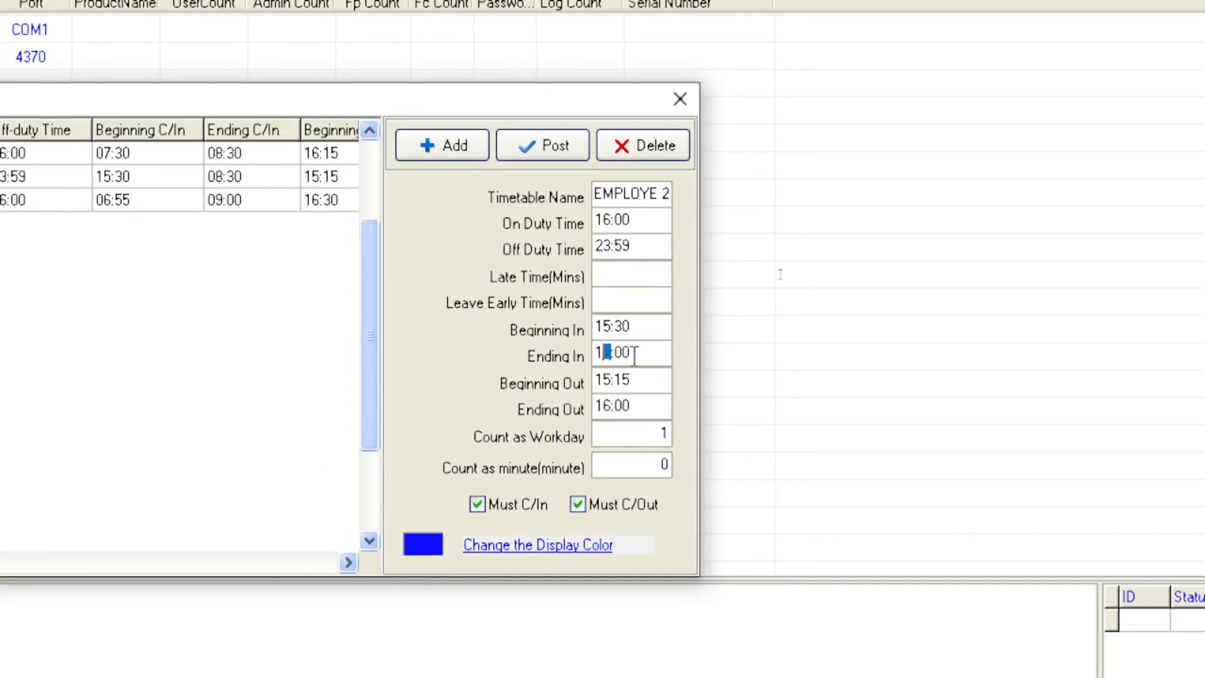
{"action": "type", "text": "6:30"}
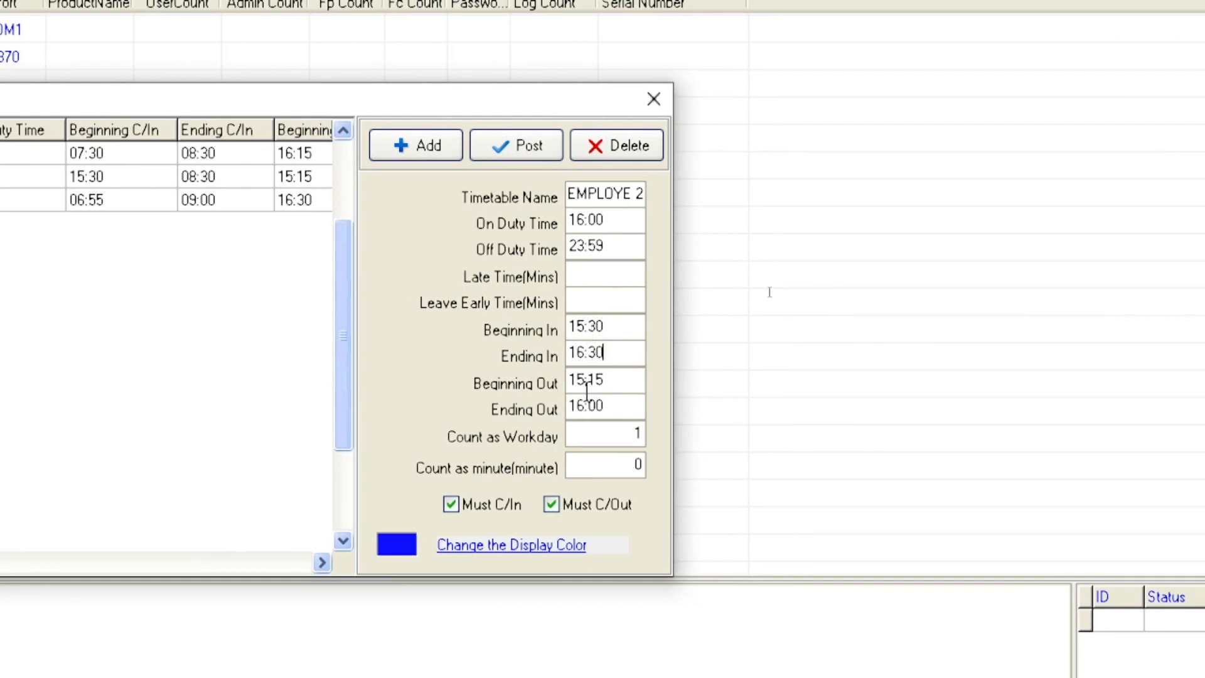
- Set Beginning Out to 00:15 and Ending Out to 01:00 for the EMPLOYE 2 timetable, and post the record
{"action": "left_click_drag", "start_coordinate": [570, 383], "coordinate": [575, 386]}
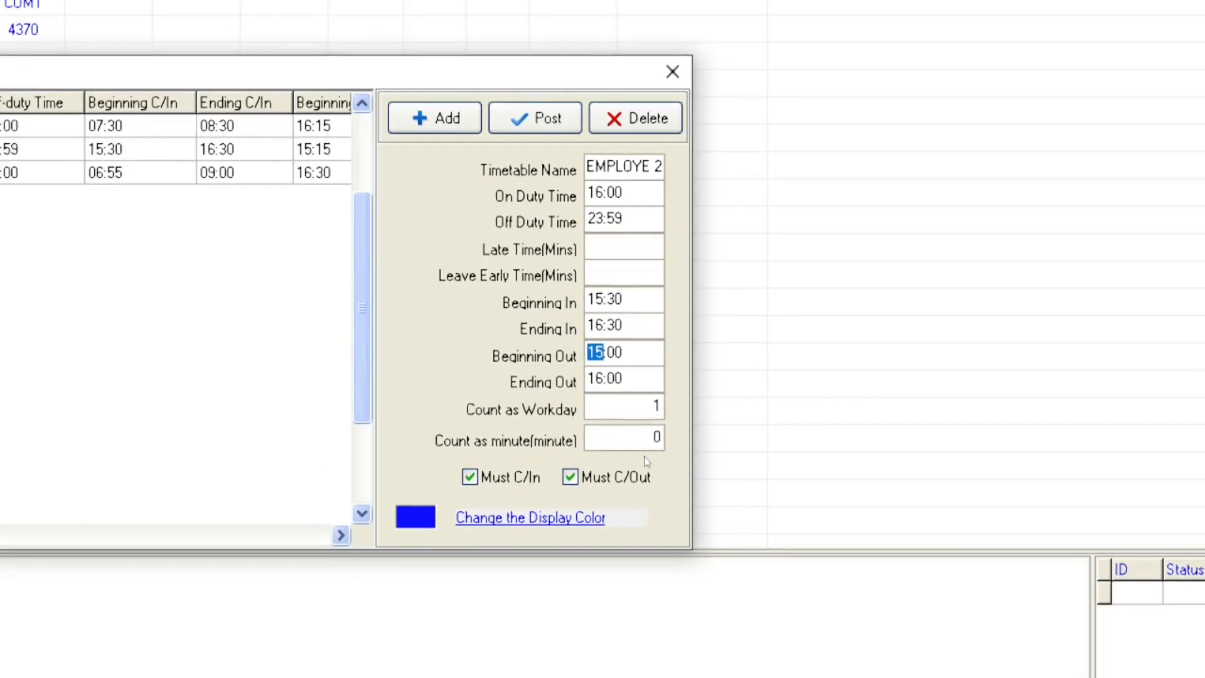
{"action": "type", "text": "00:"}
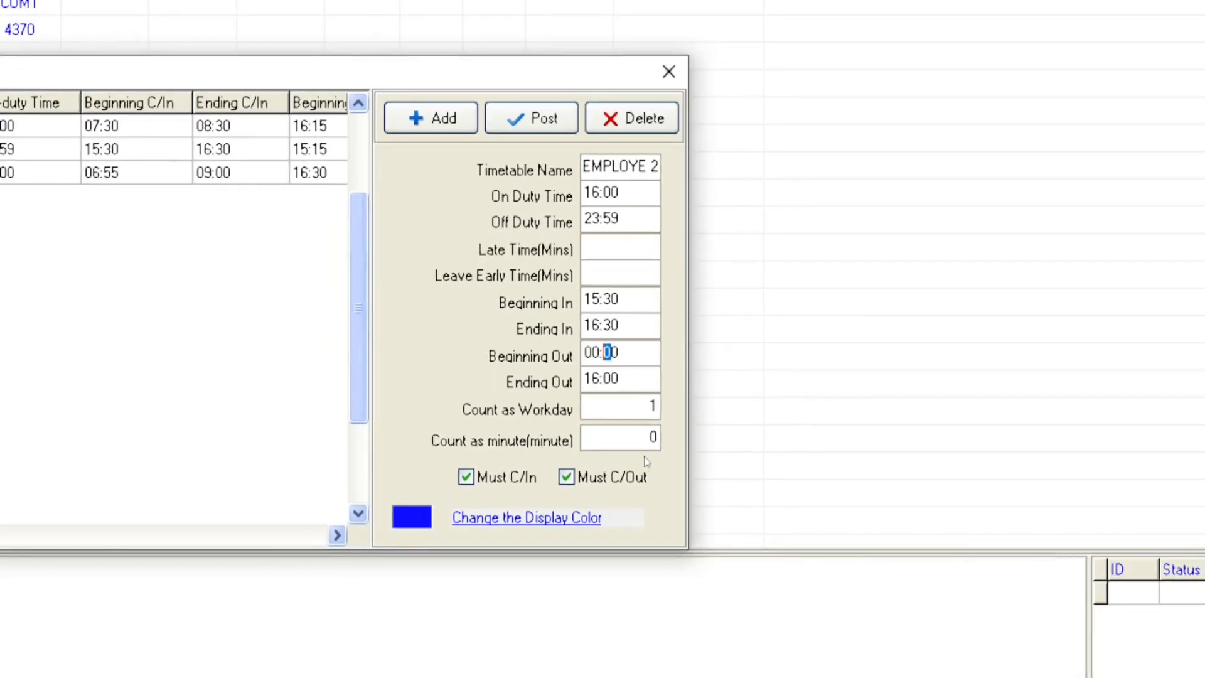
{"action": "type", "text": "15"}
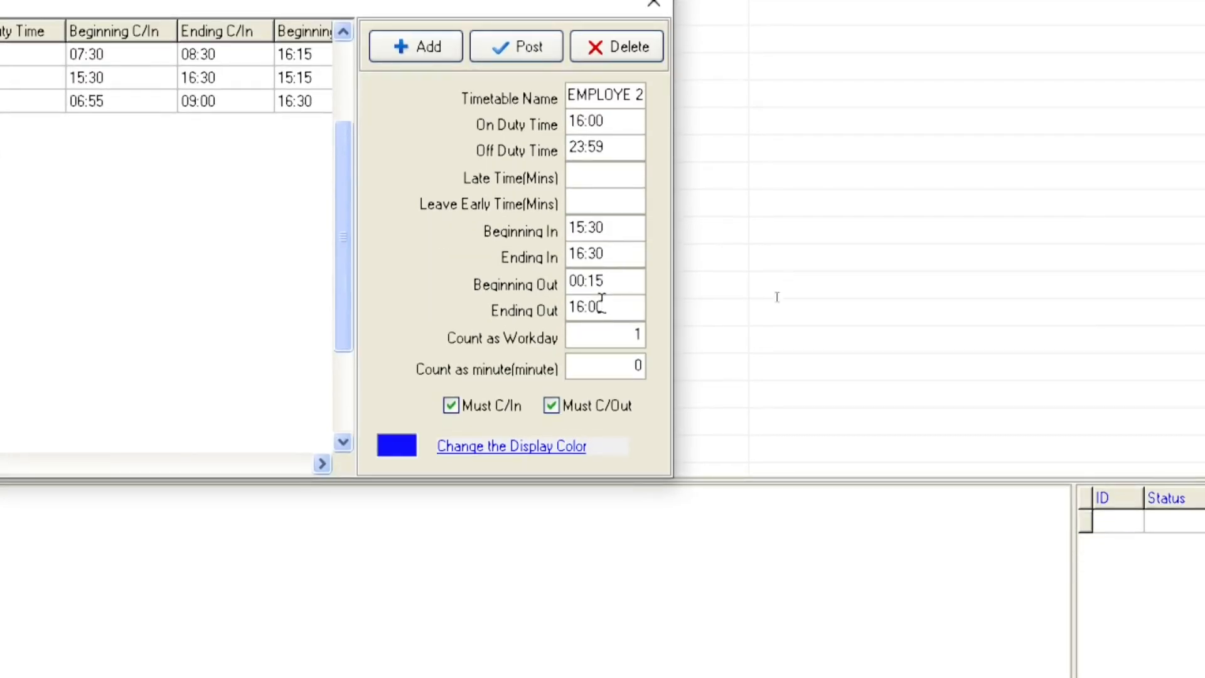
{"action": "left_click", "coordinate": [574, 306]}
{"action": "double_click", "coordinate": [574, 306]}
{"action": "type", "text": "01:"}
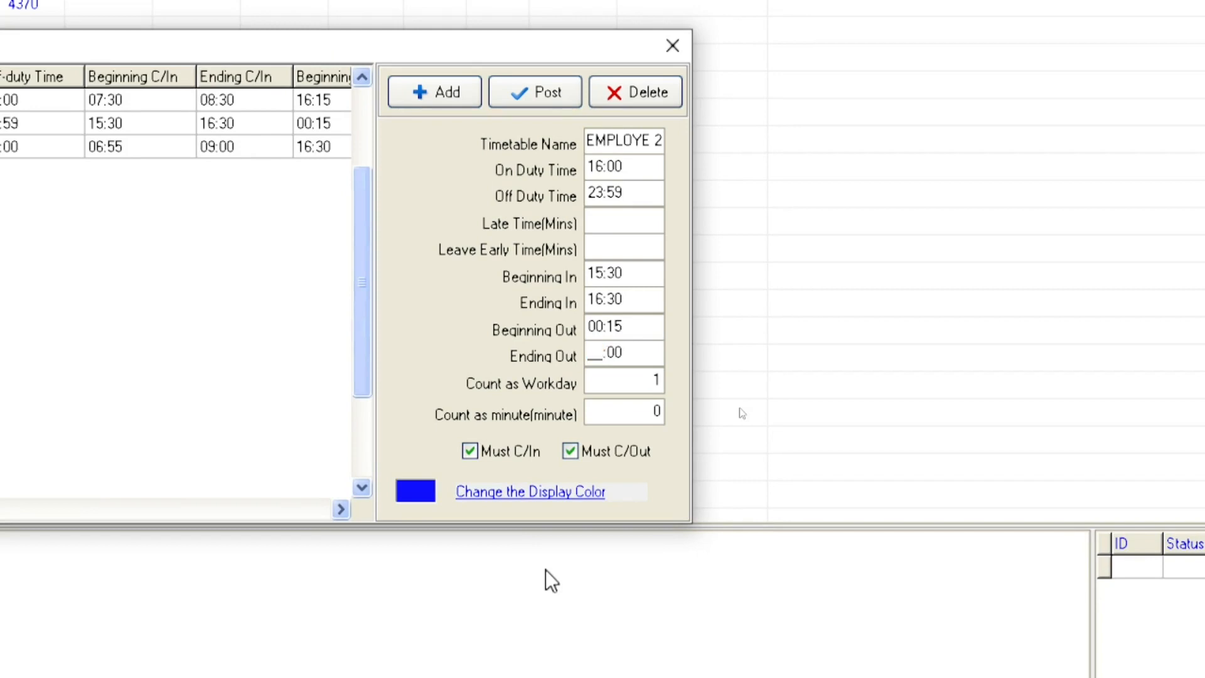
{"action": "type", "text": "00"}
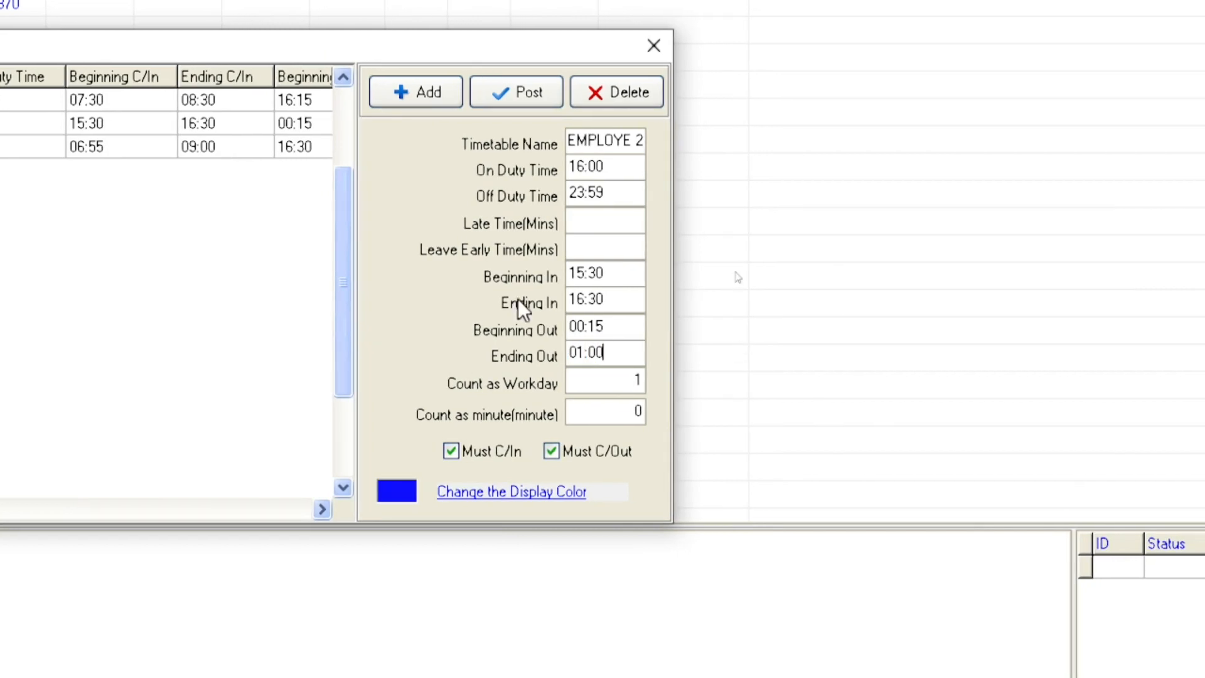
{"action": "left_click", "coordinate": [518, 87]}
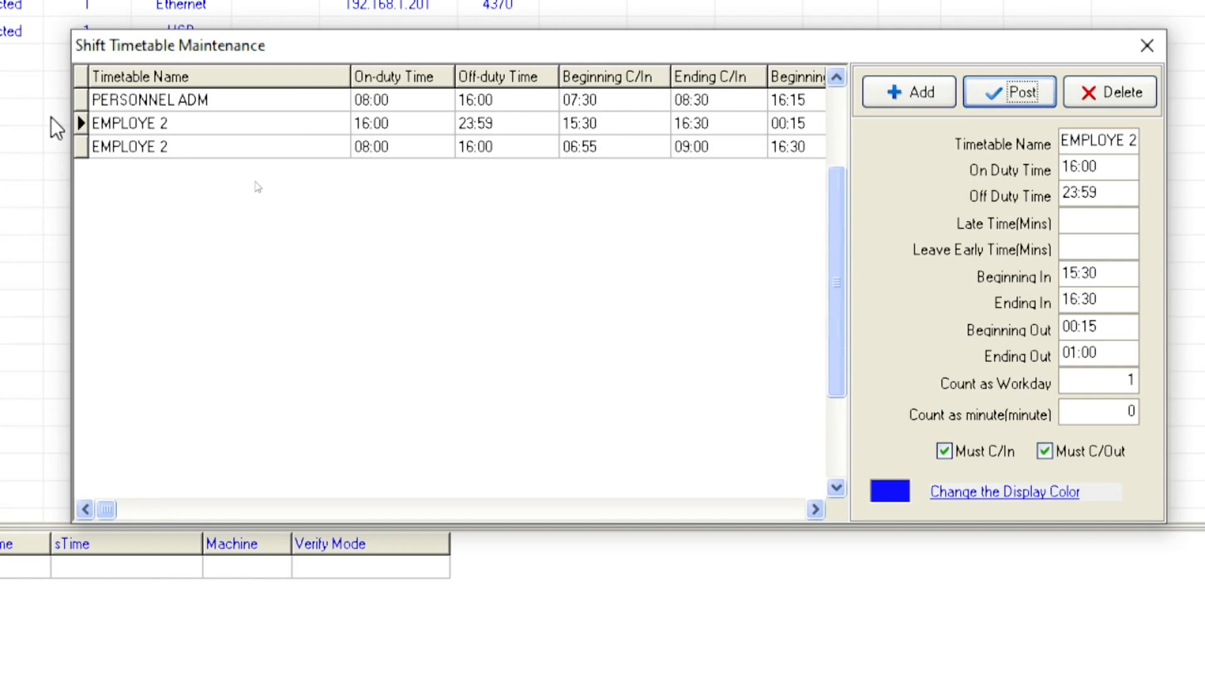
- Rename the last timetable in the list, the duplicate EMPLOYE 2, as EMPLOYE 3
{"action": "left_click", "coordinate": [127, 147]}
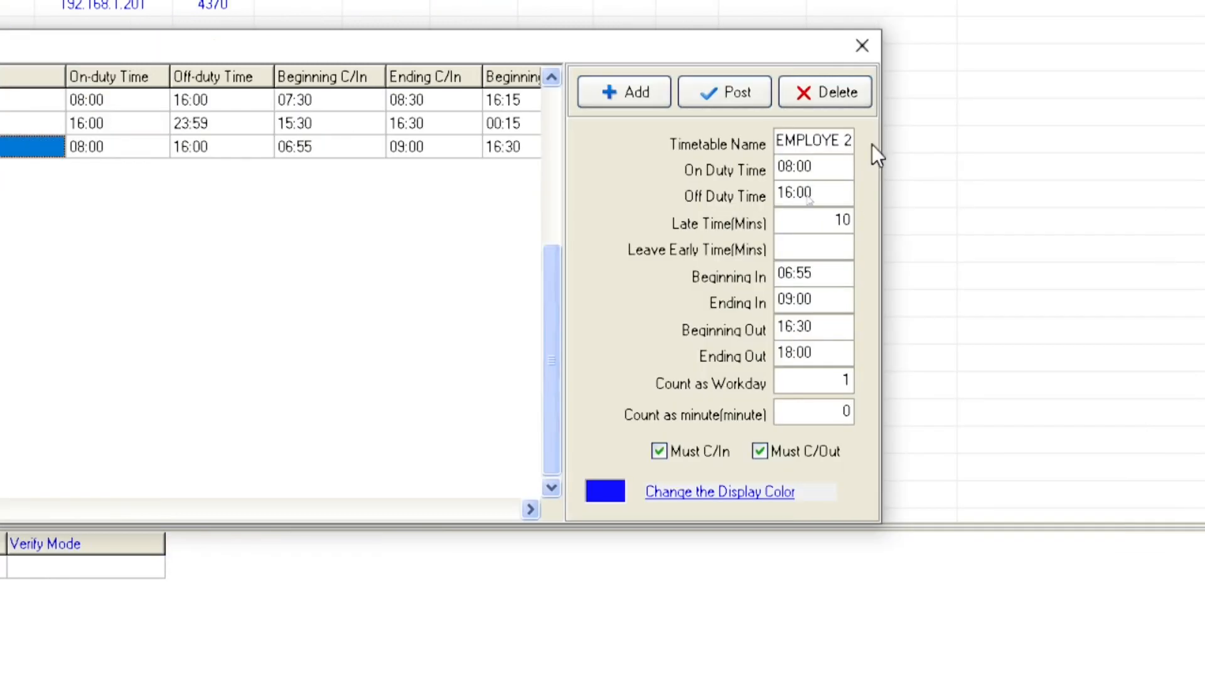
{"action": "left_click", "coordinate": [844, 141]}
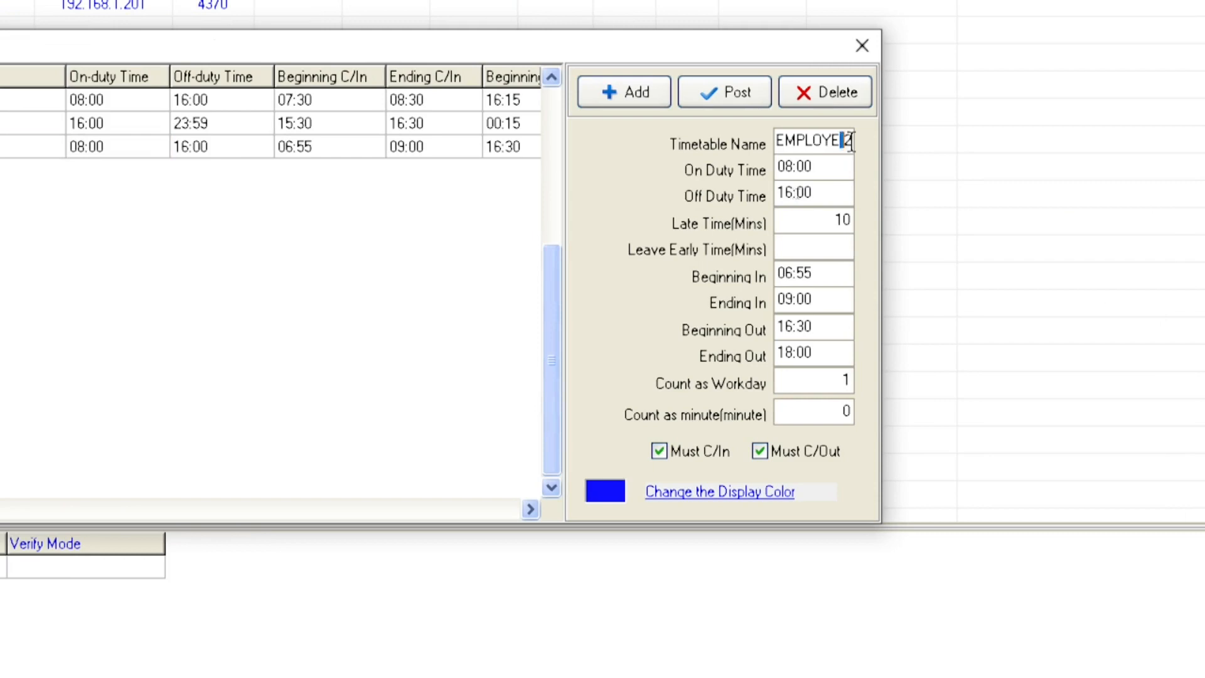
{"action": "left_click_drag", "start_coordinate": [844, 141], "coordinate": [858, 141]}
{"action": "type", "text": "3"}
- Set the EMPLOYE 3 timetable's On Duty Time to 00:00 and Off Duty Time to 08:00, and clear its Late Time
{"action": "left_click", "coordinate": [788, 167]}
{"action": "double_click", "coordinate": [791, 168]}
{"action": "type", "text": "00"}
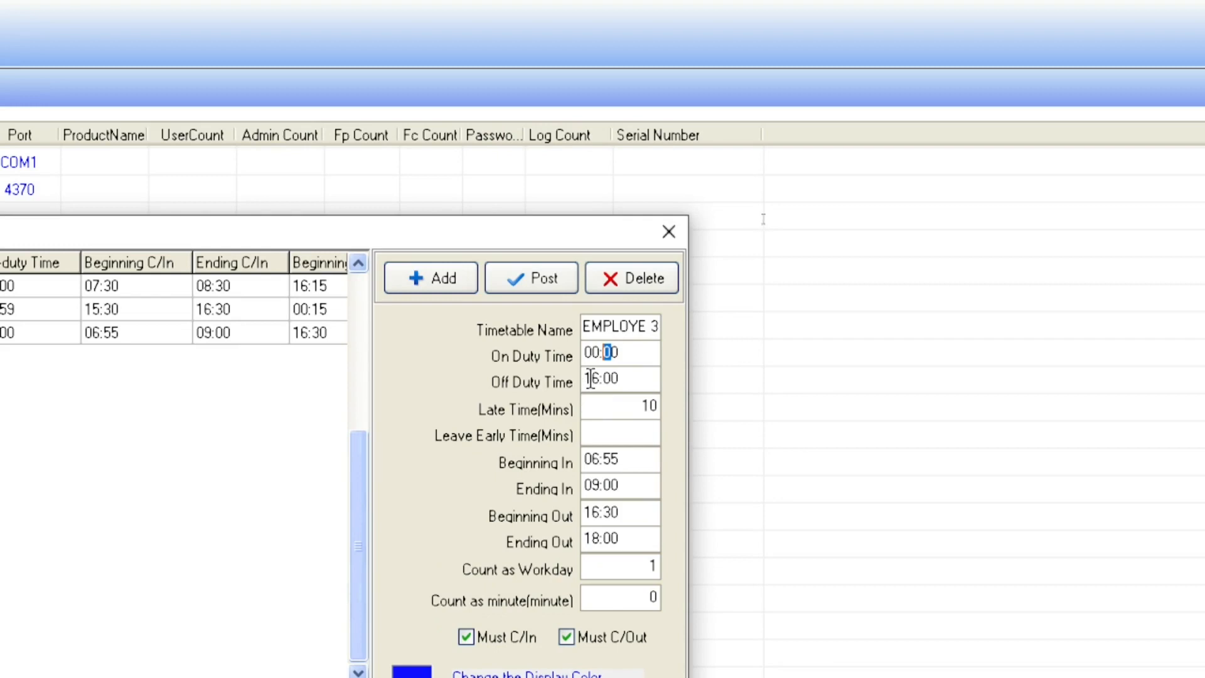
{"action": "left_click", "coordinate": [587, 379]}
{"action": "type", "text": "08:00"}
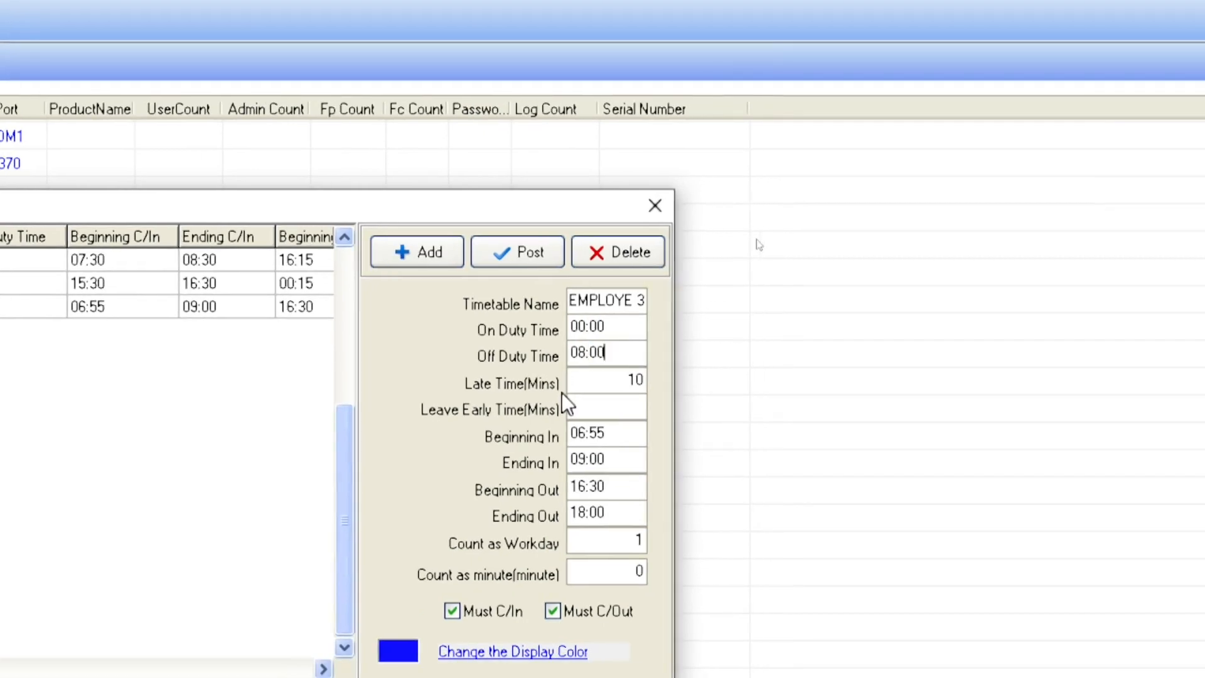
{"action": "left_click", "coordinate": [628, 384]}
{"action": "double_click", "coordinate": [632, 386]}
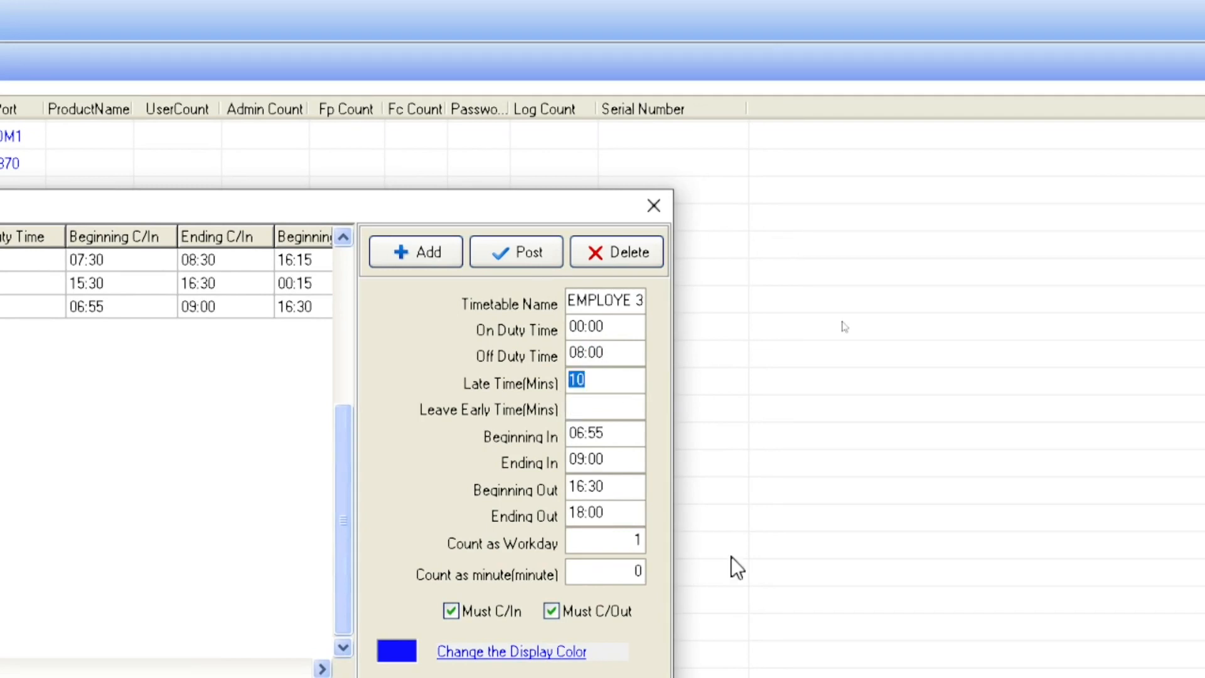
{"action": "key", "text": "BackSpace"}
- Set Beginning In to 23:30 and Ending In to 00:30 for the EMPLOYE 3 timetable
{"action": "left_click", "coordinate": [570, 432]}
{"action": "type", "text": "0600"}
{"action": "double_click", "coordinate": [577, 433]}
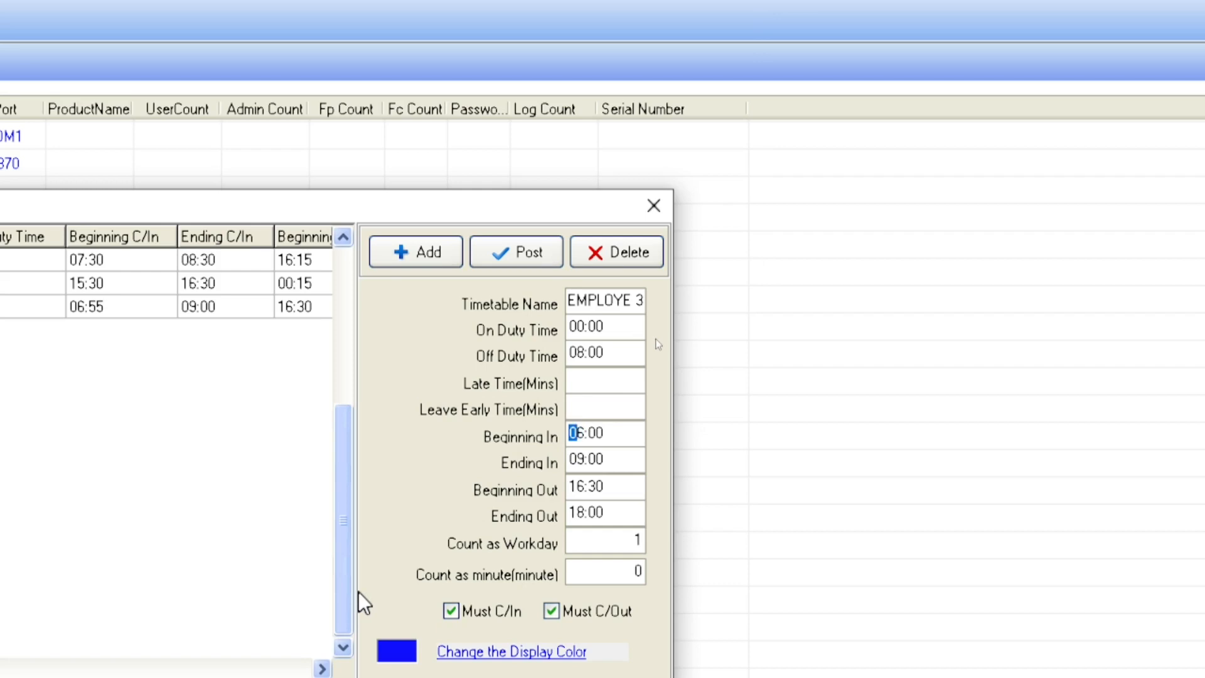
{"action": "type", "text": "2330"}
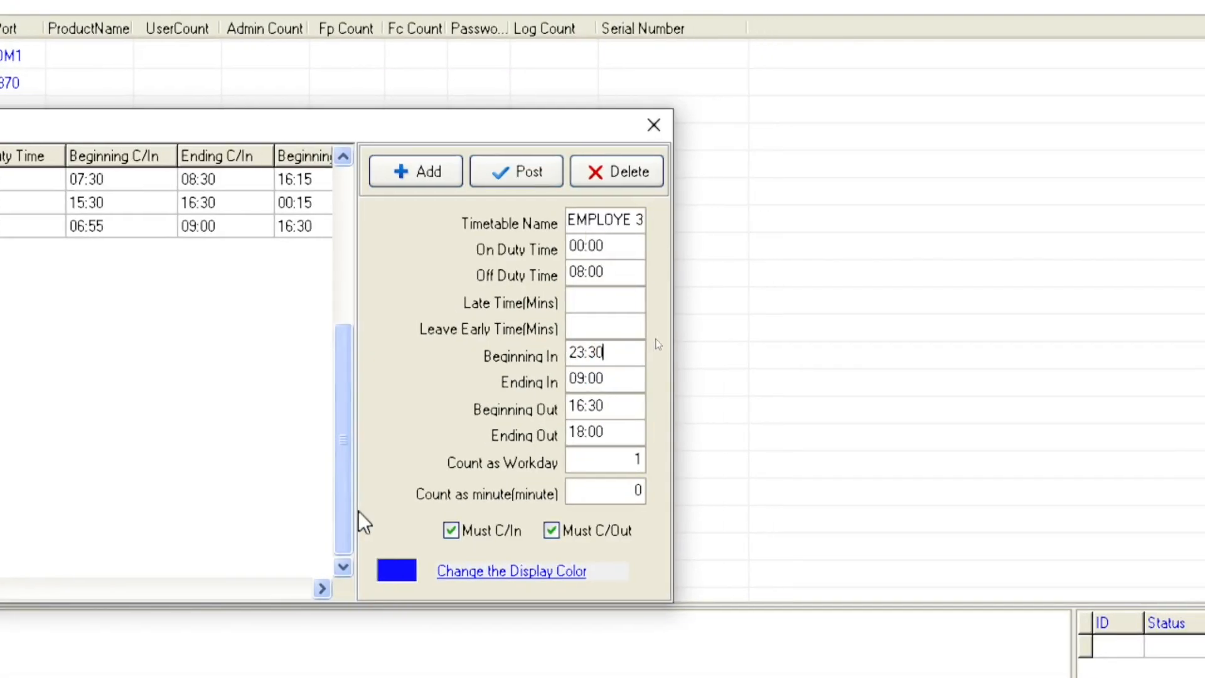
{"action": "left_click", "coordinate": [572, 378]}
{"action": "key", "text": "shift+Right"}
{"action": "type", "text": "00:"}
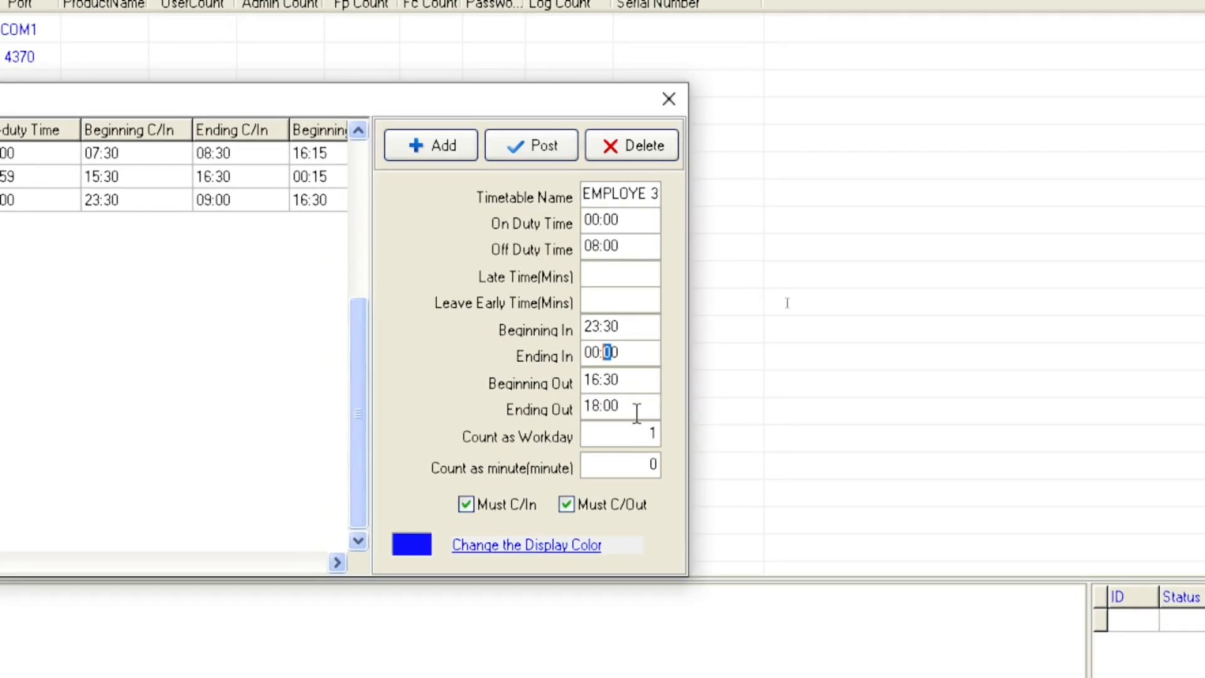
{"action": "type", "text": "3"}
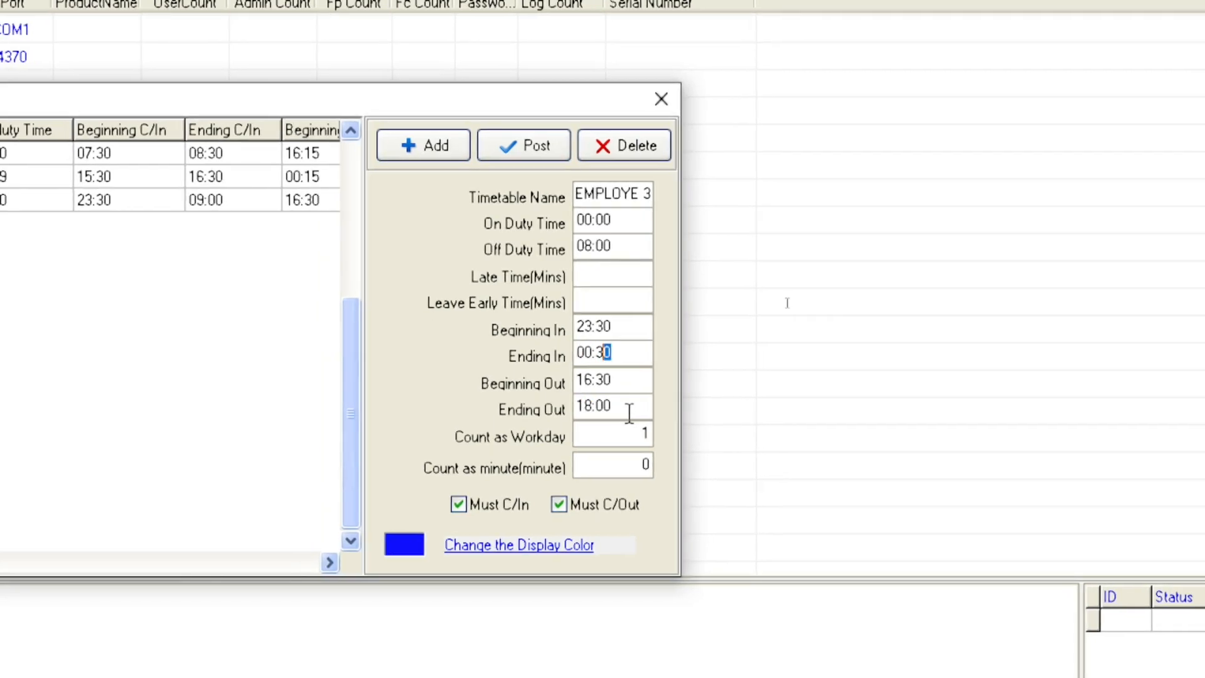
{"action": "type", "text": "0"}
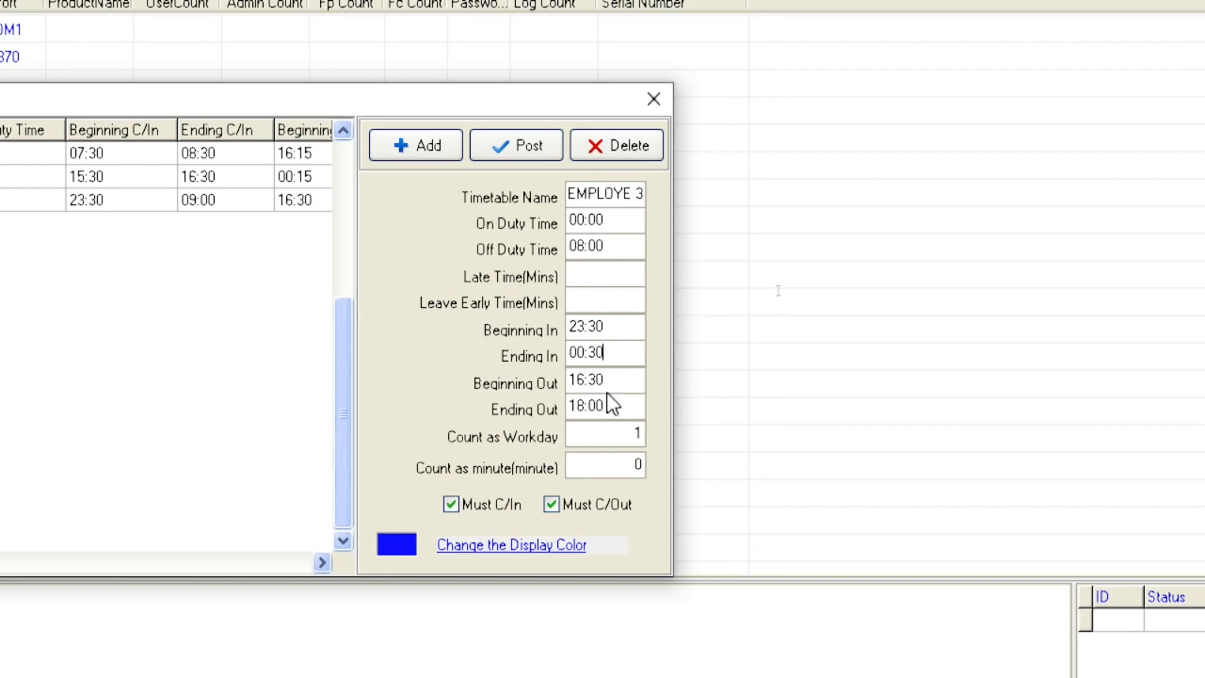
- Set EMPLOYE 3's Beginning Out to 08:15 and Ending Out to 09:00, post the record and close the timetable maintenance
{"action": "left_click", "coordinate": [572, 381]}
{"action": "left_click_drag", "start_coordinate": [573, 381], "coordinate": [584, 381]}
{"action": "type", "text": "0815"}
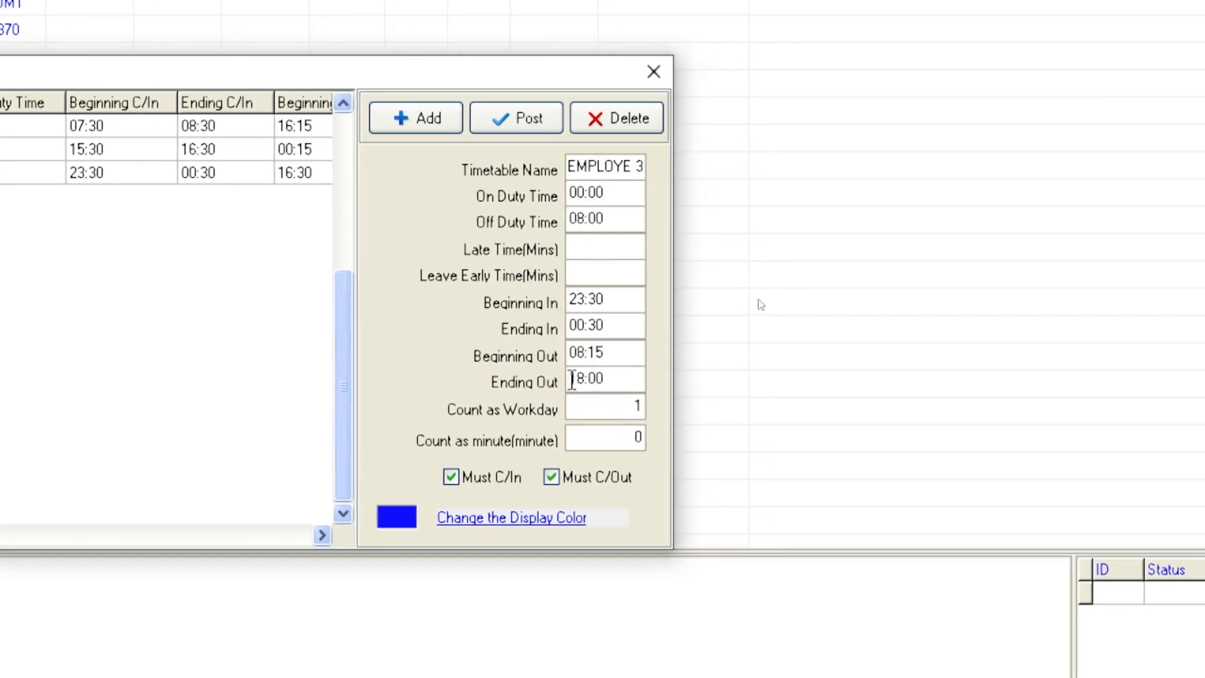
{"action": "left_click_drag", "start_coordinate": [573, 382], "coordinate": [584, 384]}
{"action": "type", "text": "09:"}
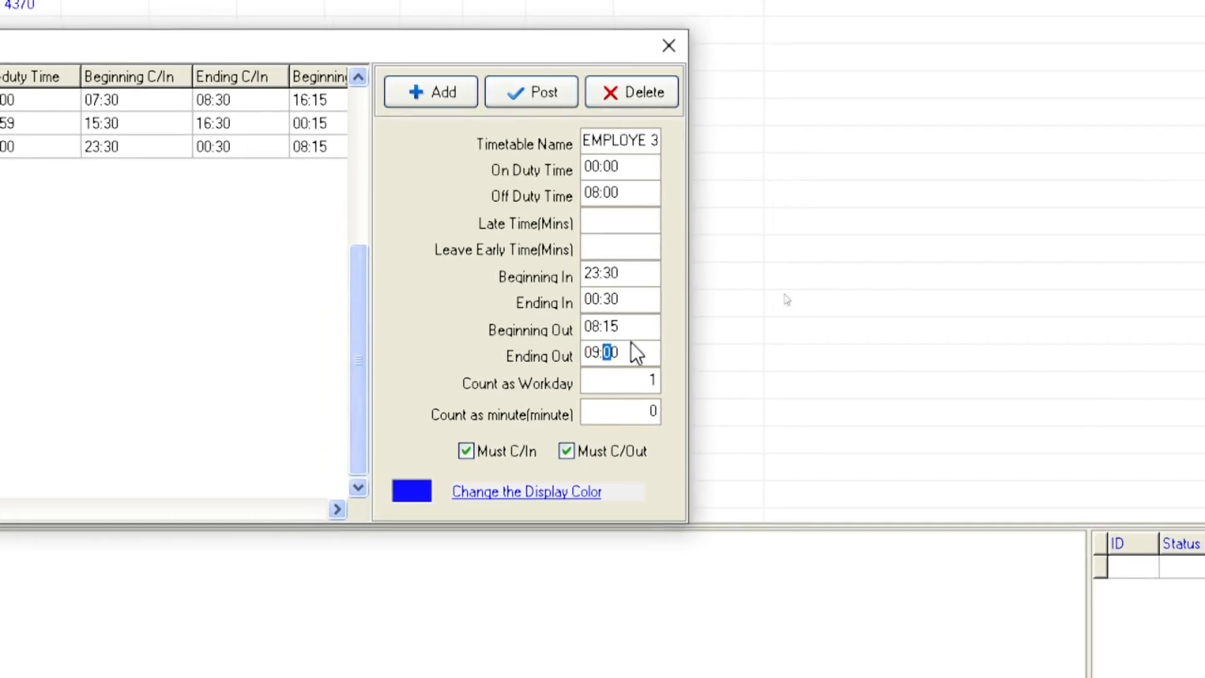
{"action": "type", "text": "00"}
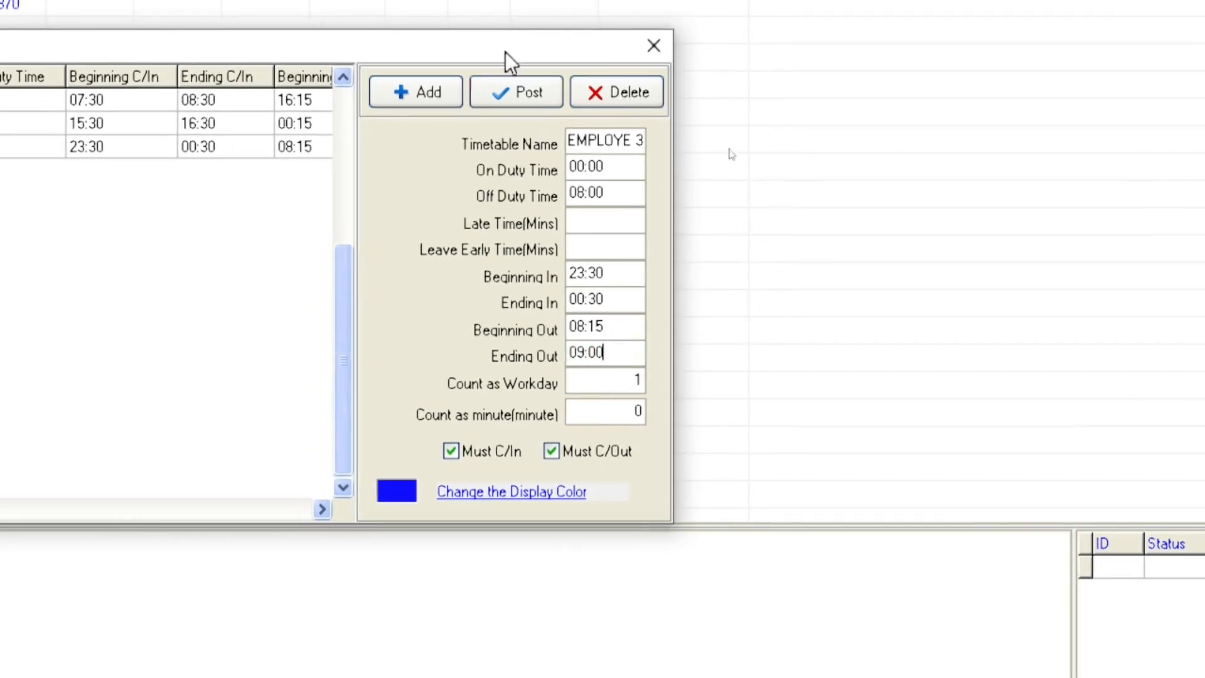
{"action": "left_click", "coordinate": [532, 100]}
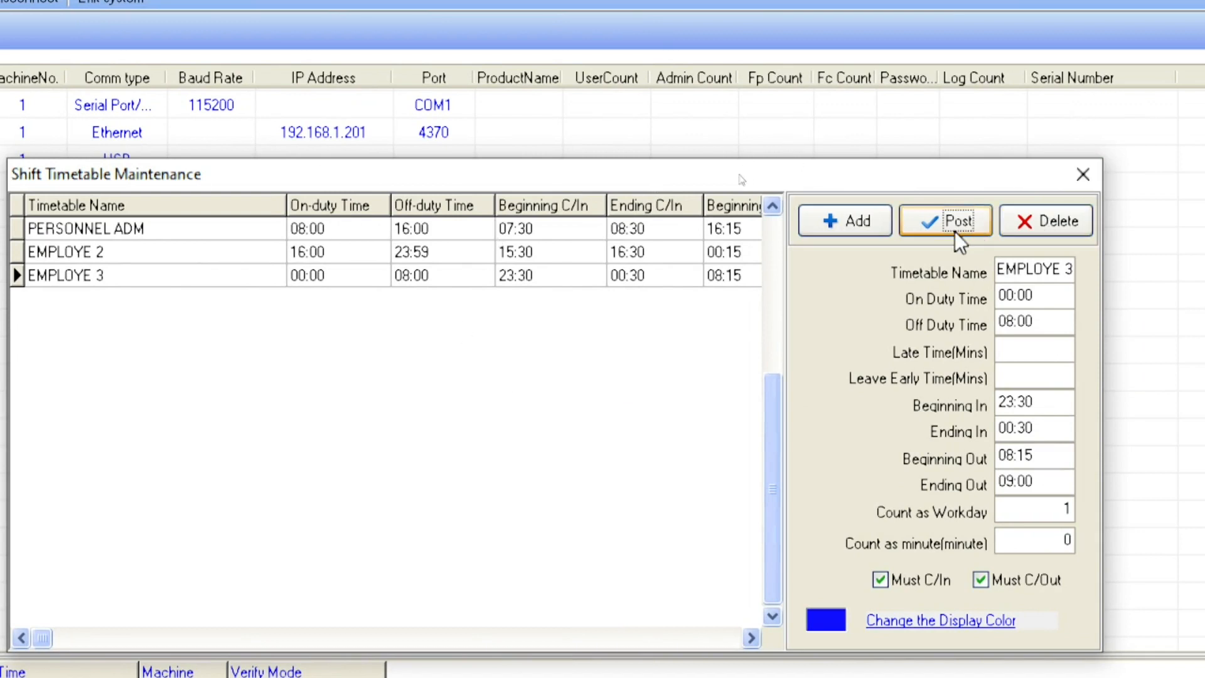
{"action": "left_click", "coordinate": [1085, 175]}
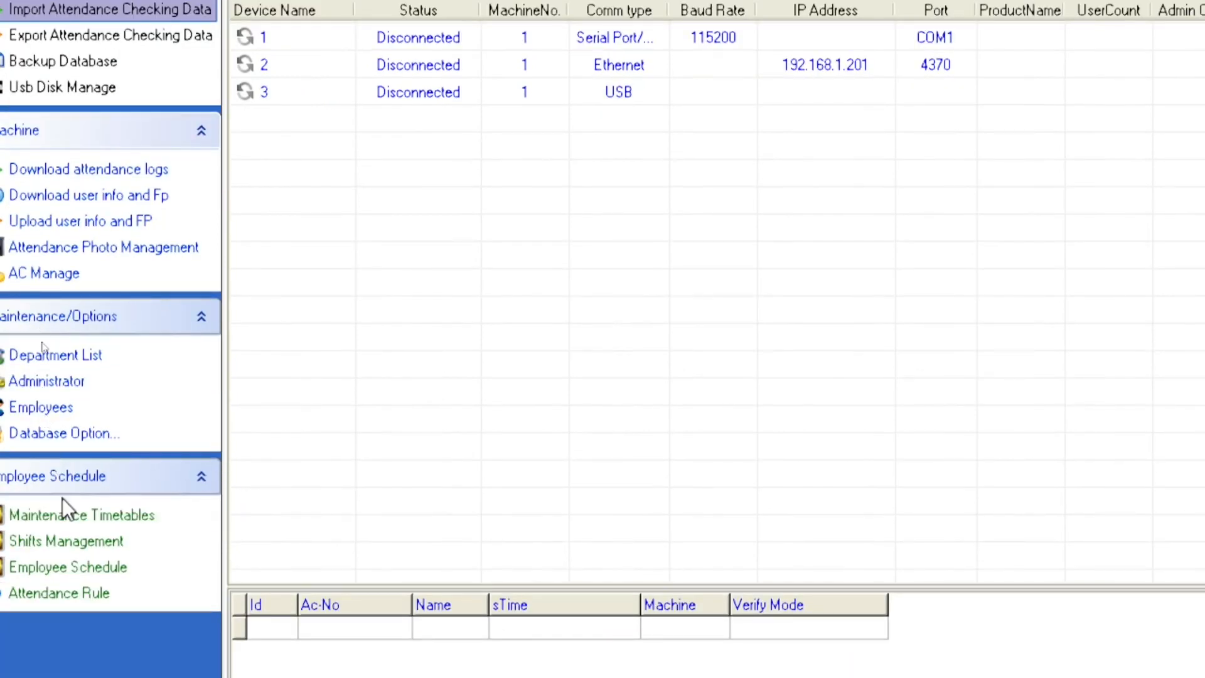
- Review the GROUPE 1 shift and its weekly time periods in Shift Management, and close the window
{"action": "left_click", "coordinate": [66, 555]}
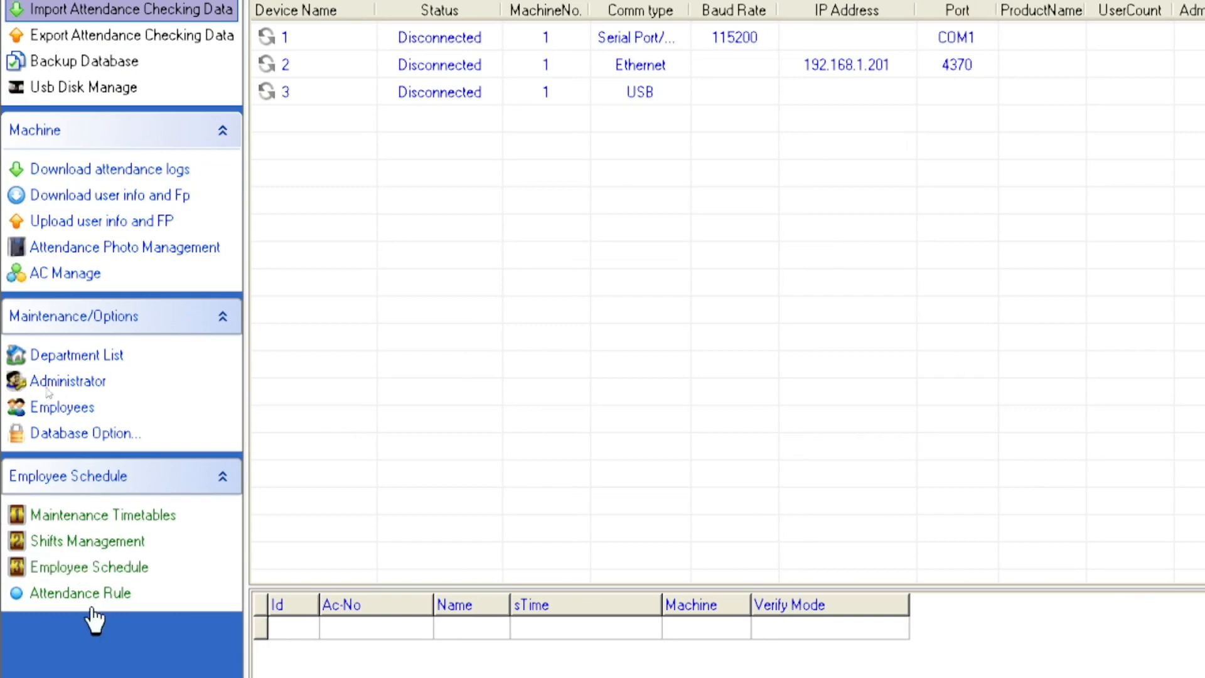
{"action": "left_click", "coordinate": [105, 552]}
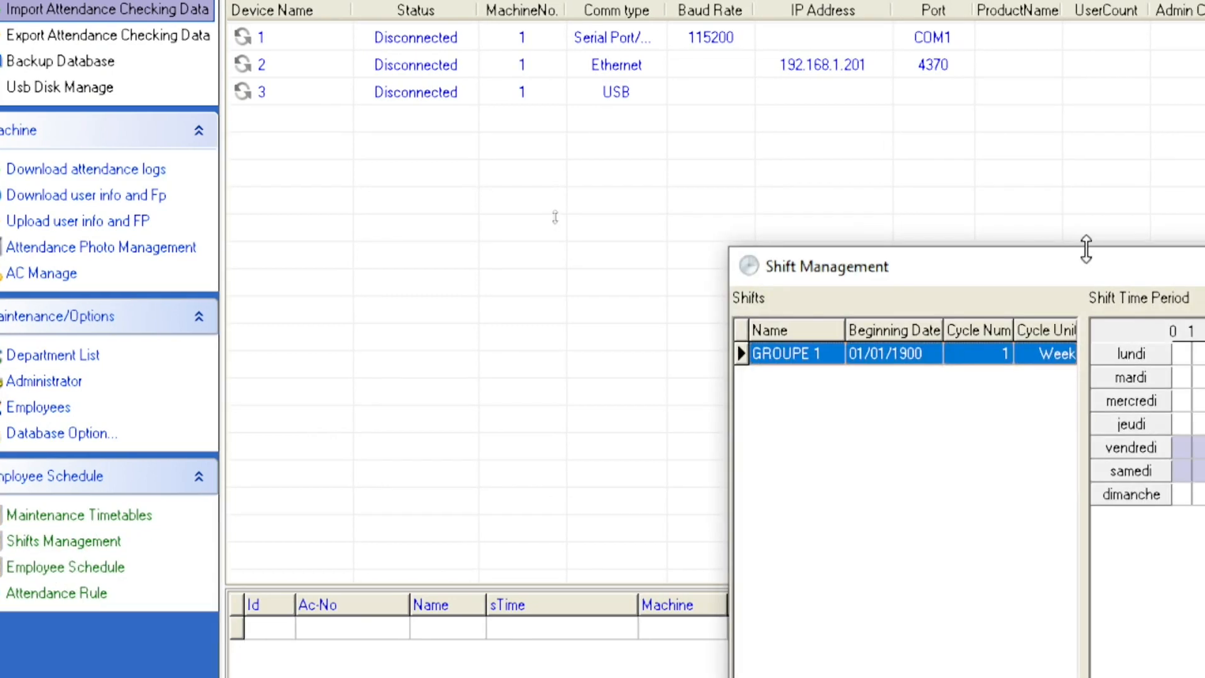
{"action": "left_click_drag", "start_coordinate": [1052, 274], "coordinate": [784, 137]}
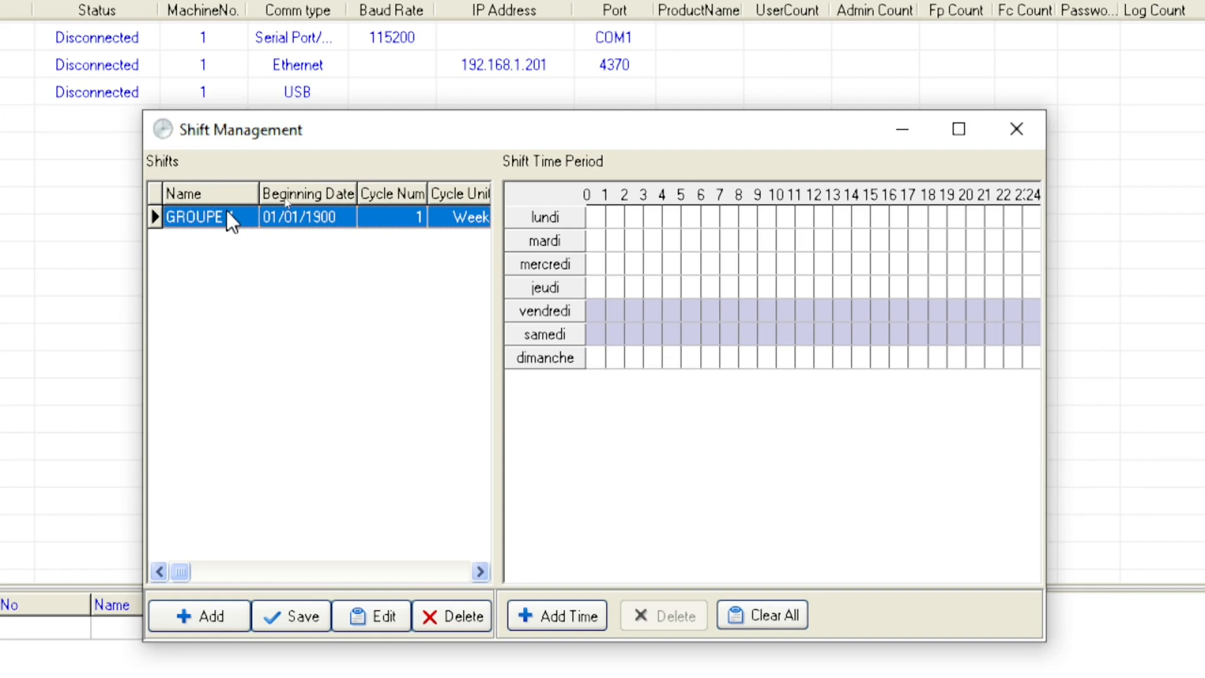
{"action": "left_click", "coordinate": [1020, 132]}
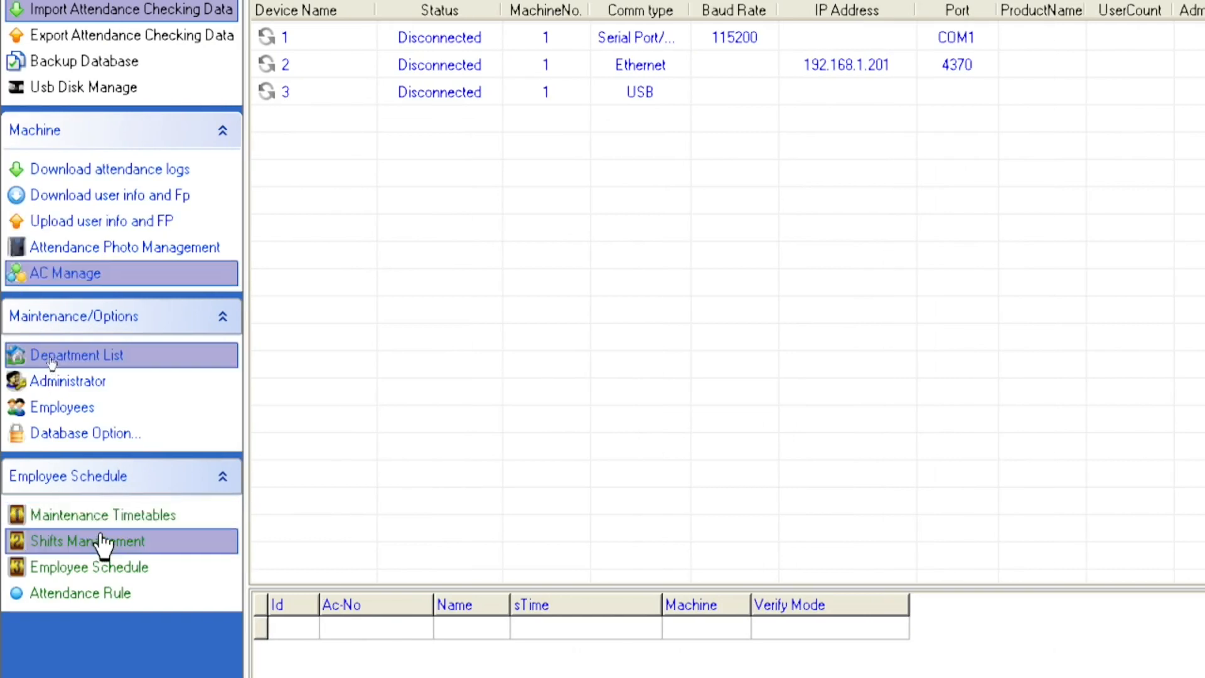
- Review the configured timetables and their duty times in Shift Timetable Maintenance, and close the window
{"action": "left_click", "coordinate": [102, 507]}
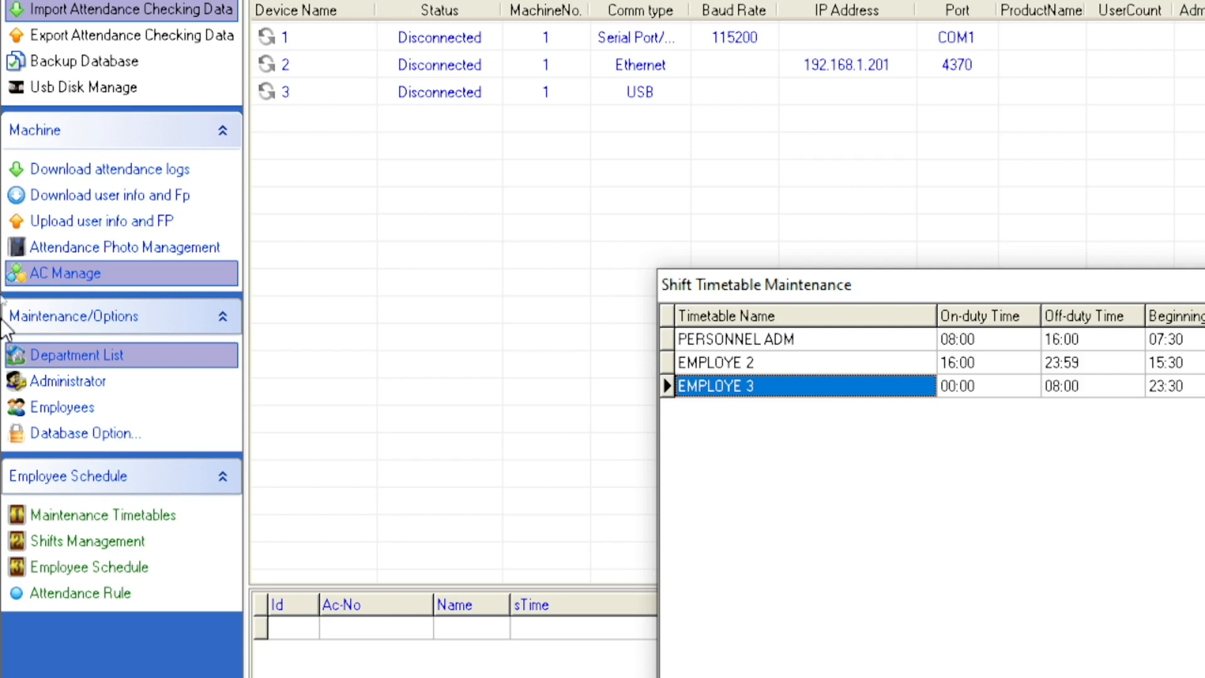
{"action": "left_click_drag", "start_coordinate": [1054, 277], "coordinate": [444, 234]}
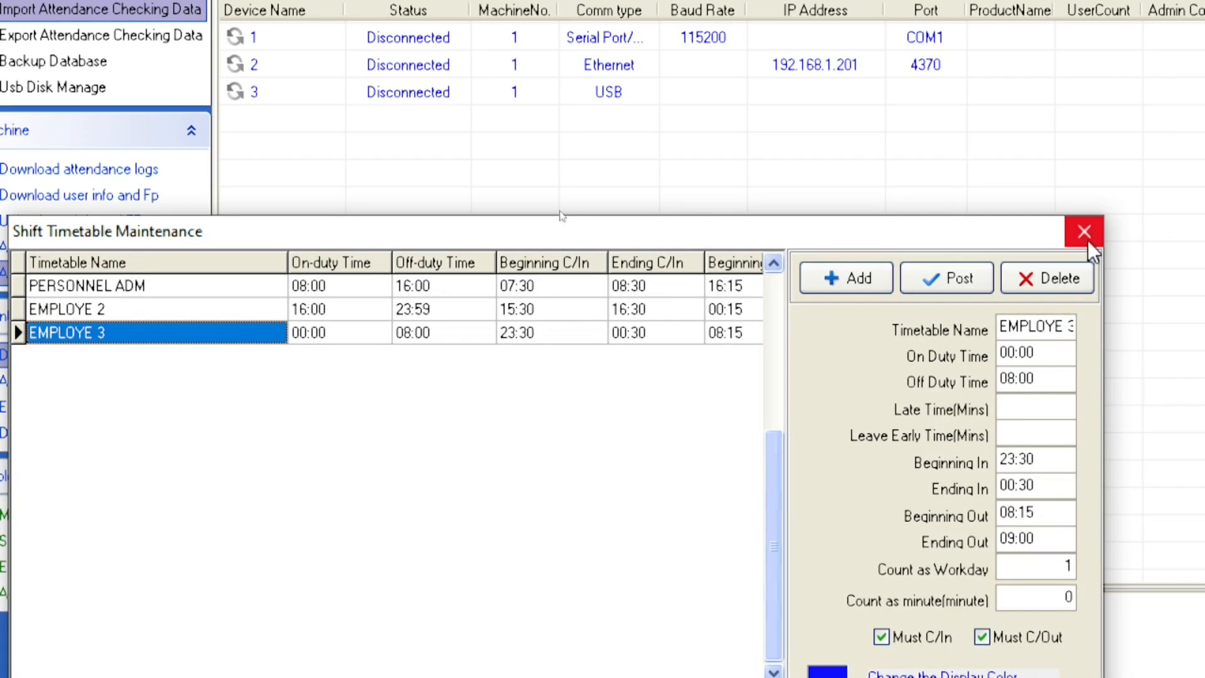
{"action": "left_click", "coordinate": [1089, 239]}
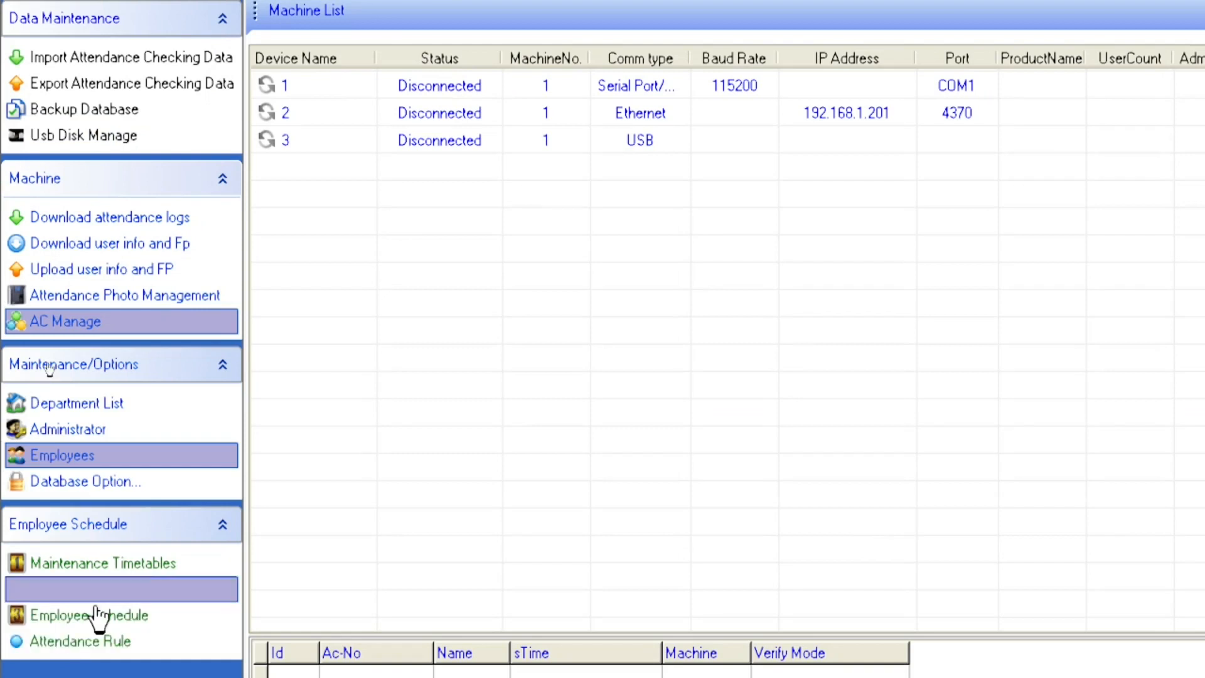
- Open Shift Management and add a new shift named PERSONNEL ADM
{"action": "left_click", "coordinate": [97, 590]}
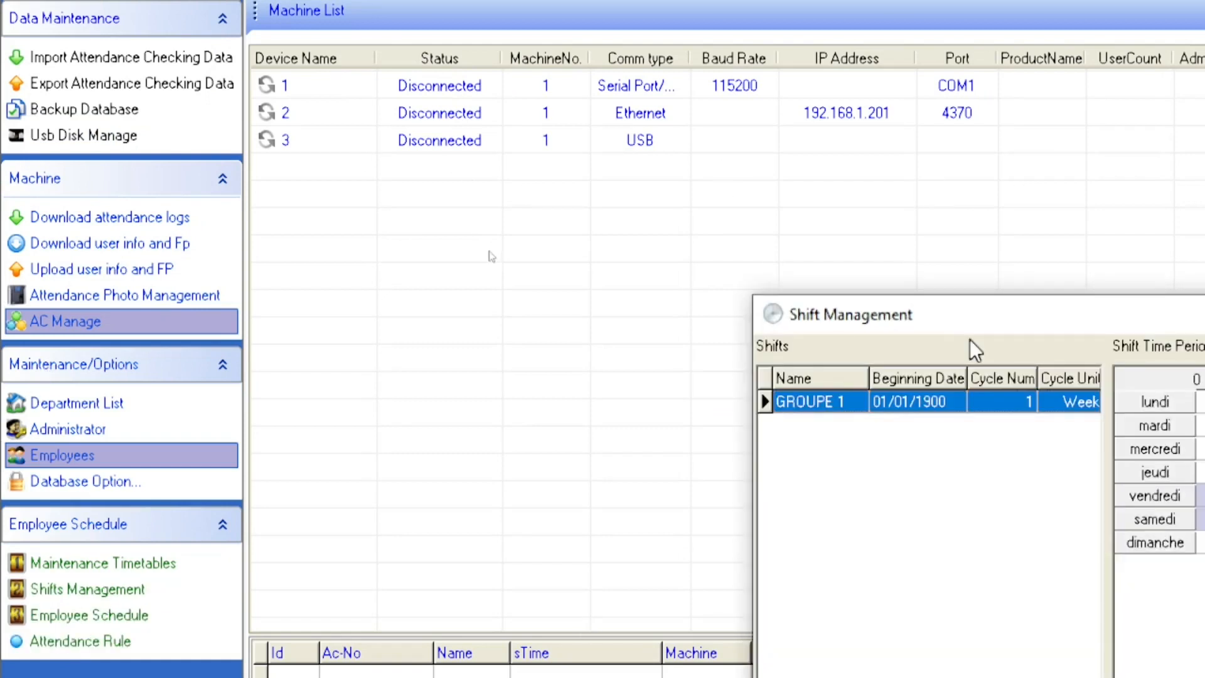
{"action": "left_click_drag", "start_coordinate": [996, 323], "coordinate": [423, 119]}
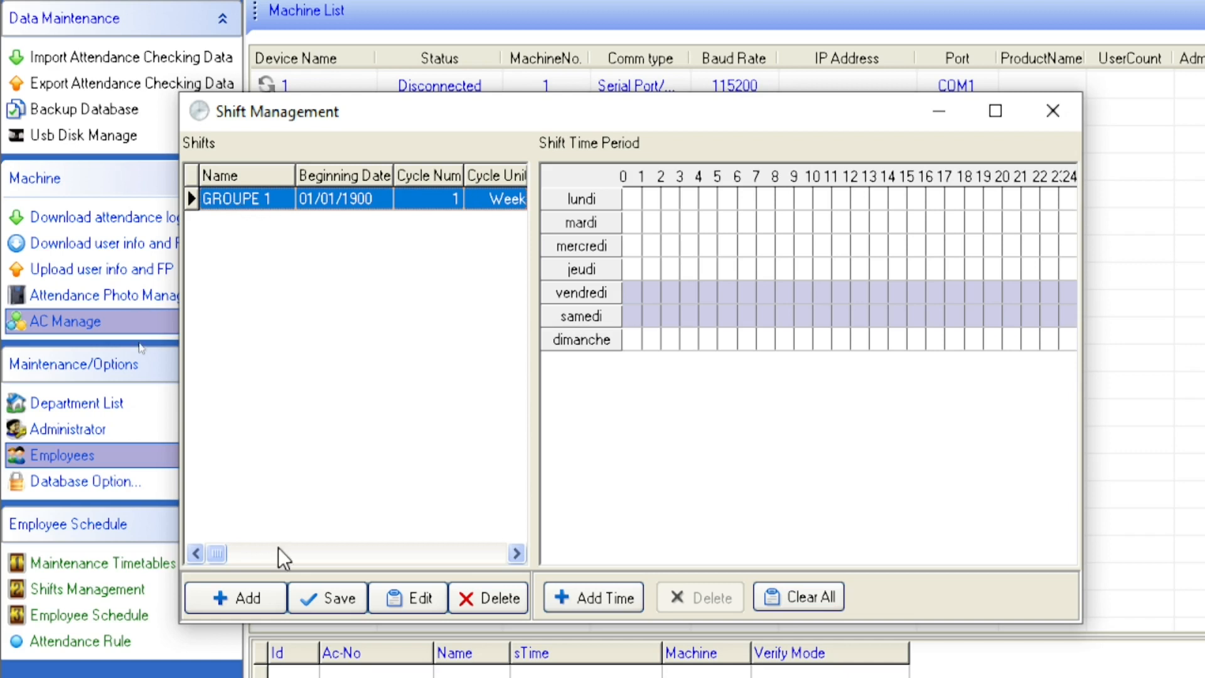
{"action": "left_click", "coordinate": [264, 602]}
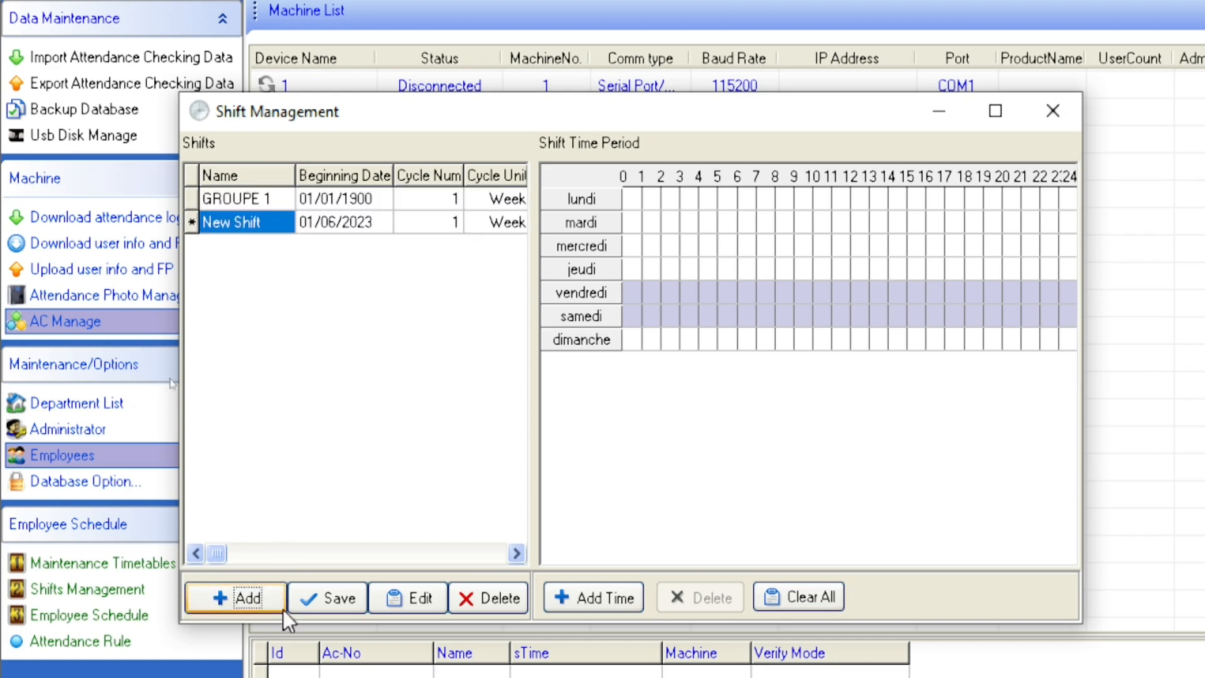
{"action": "double_click", "coordinate": [217, 222]}
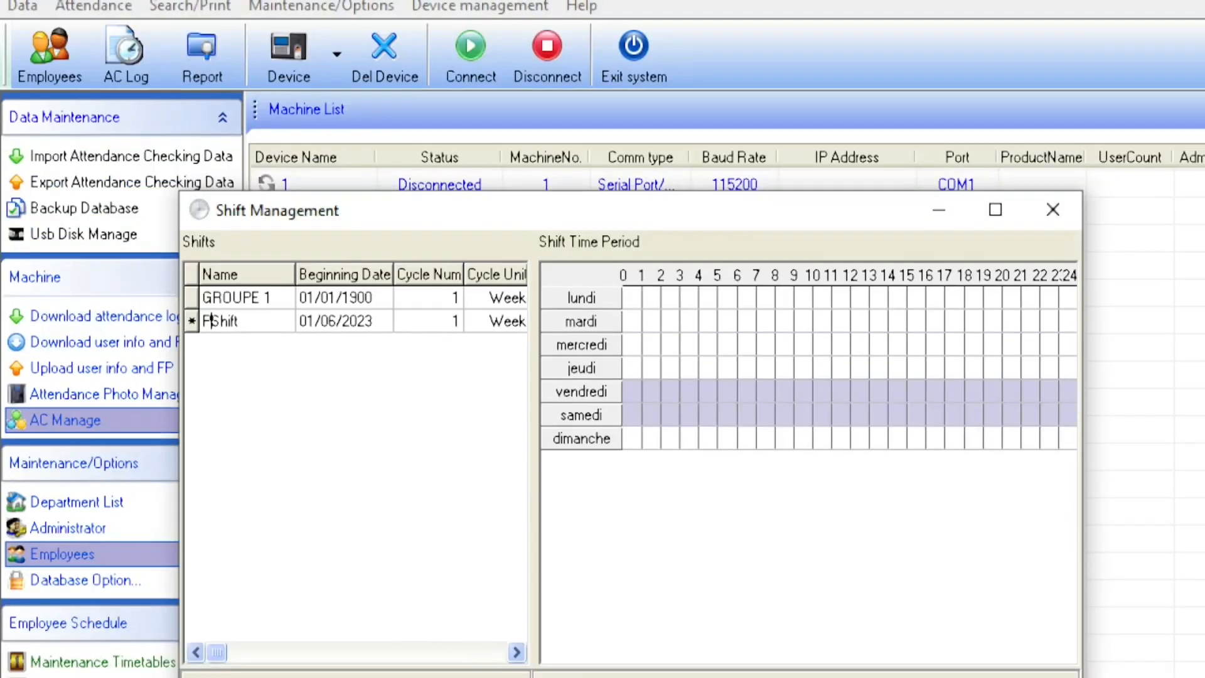
{"action": "type", "text": "PERS"}
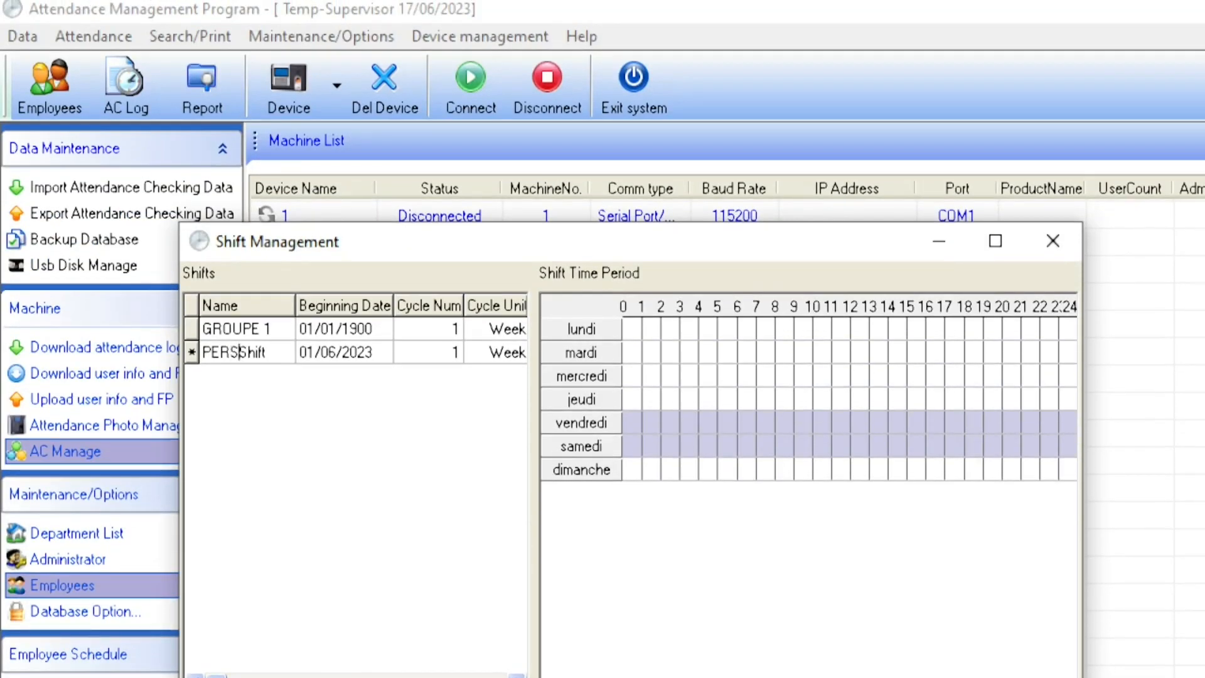
{"action": "key", "text": "Delete"}
{"action": "key", "text": "Delete"}
{"action": "key", "text": "Delete"}
{"action": "key", "text": "Delete"}
{"action": "type", "text": "ONNEL ADM"}
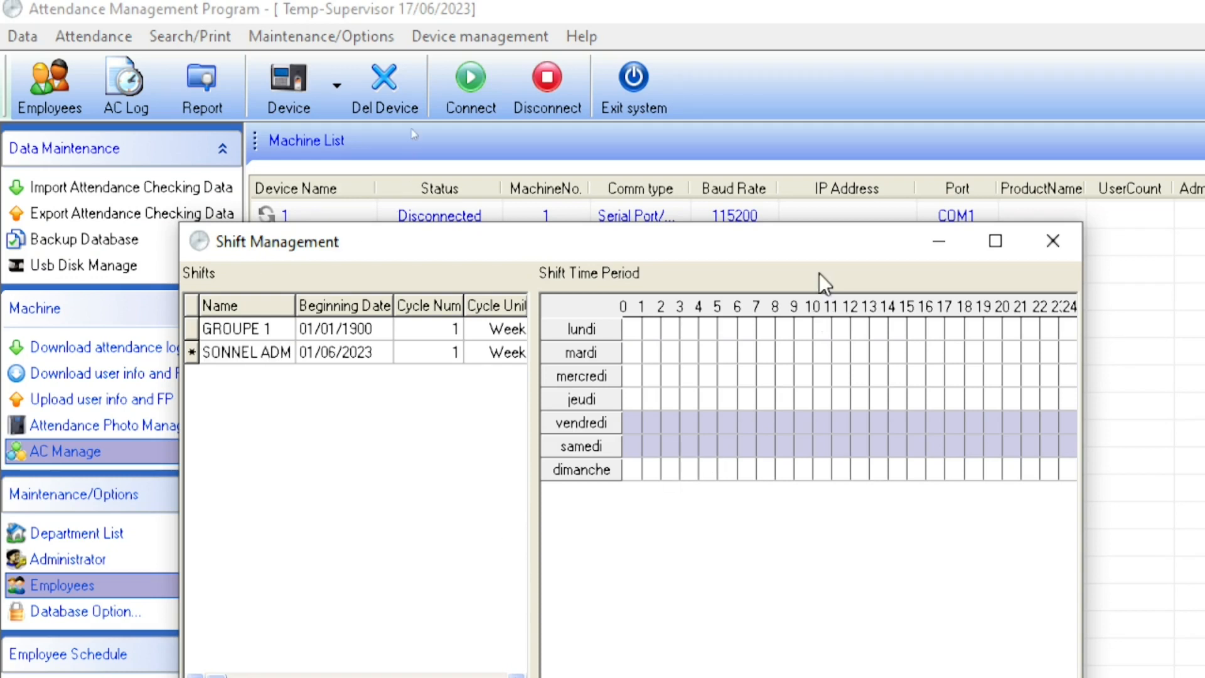
- Assign the PERSONNEL ADM (08:00-16:00) time period to the PERSONNEL ADM shift for all days except vendredi and samedi, and save
{"action": "left_click_drag", "start_coordinate": [823, 234], "coordinate": [766, 89]}
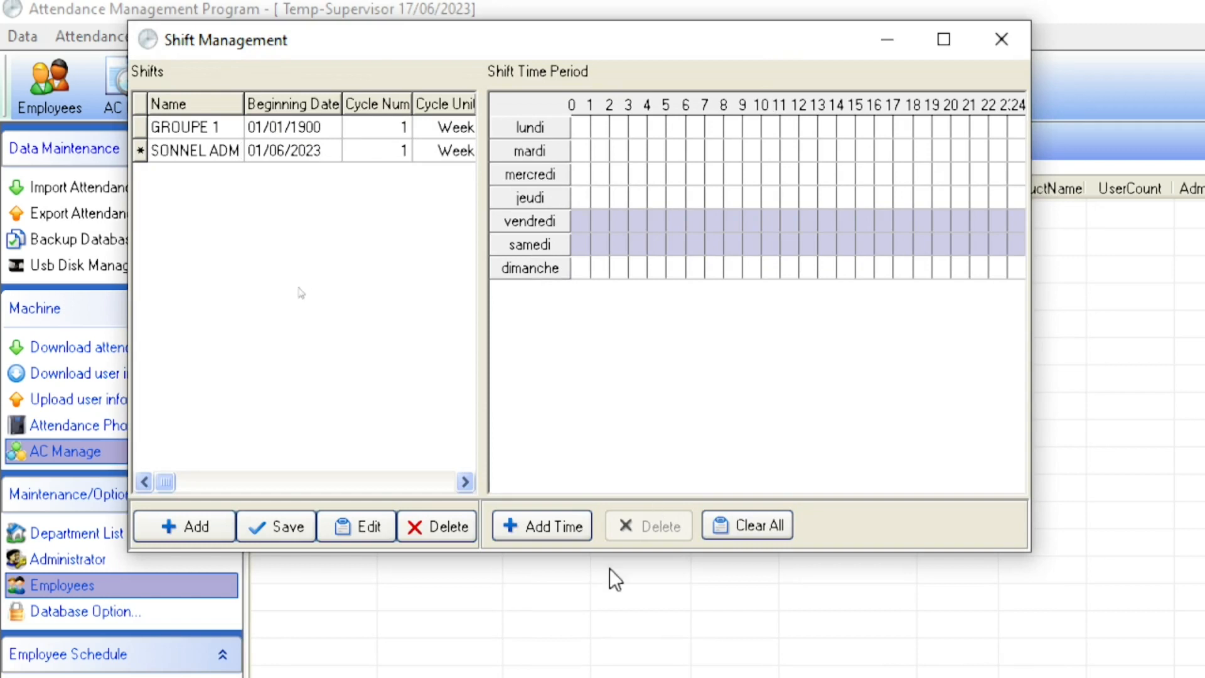
{"action": "left_click", "coordinate": [560, 526]}
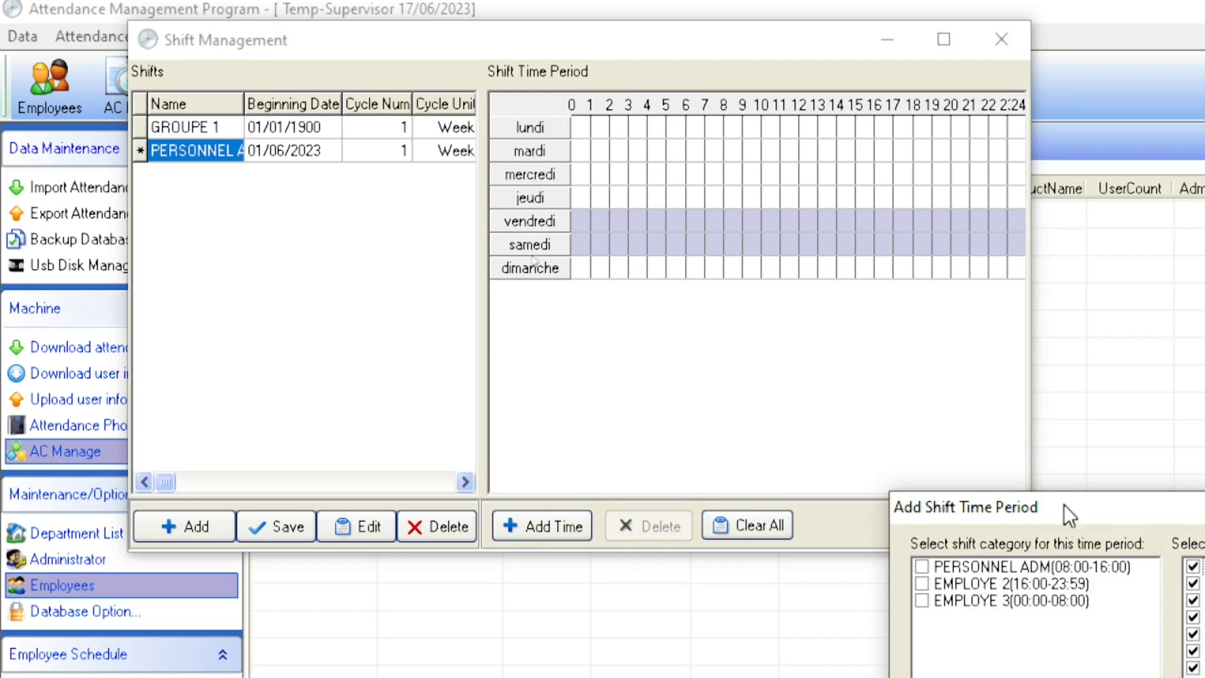
{"action": "left_click_drag", "start_coordinate": [1065, 512], "coordinate": [571, 96]}
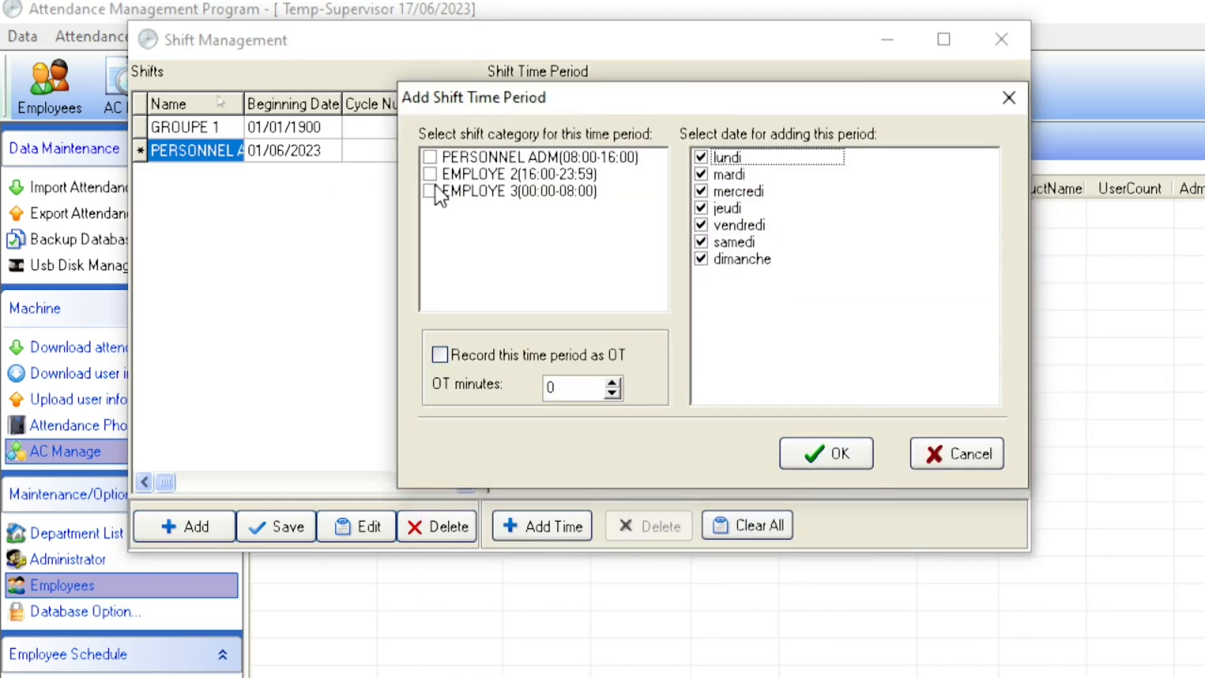
{"action": "left_click", "coordinate": [434, 155]}
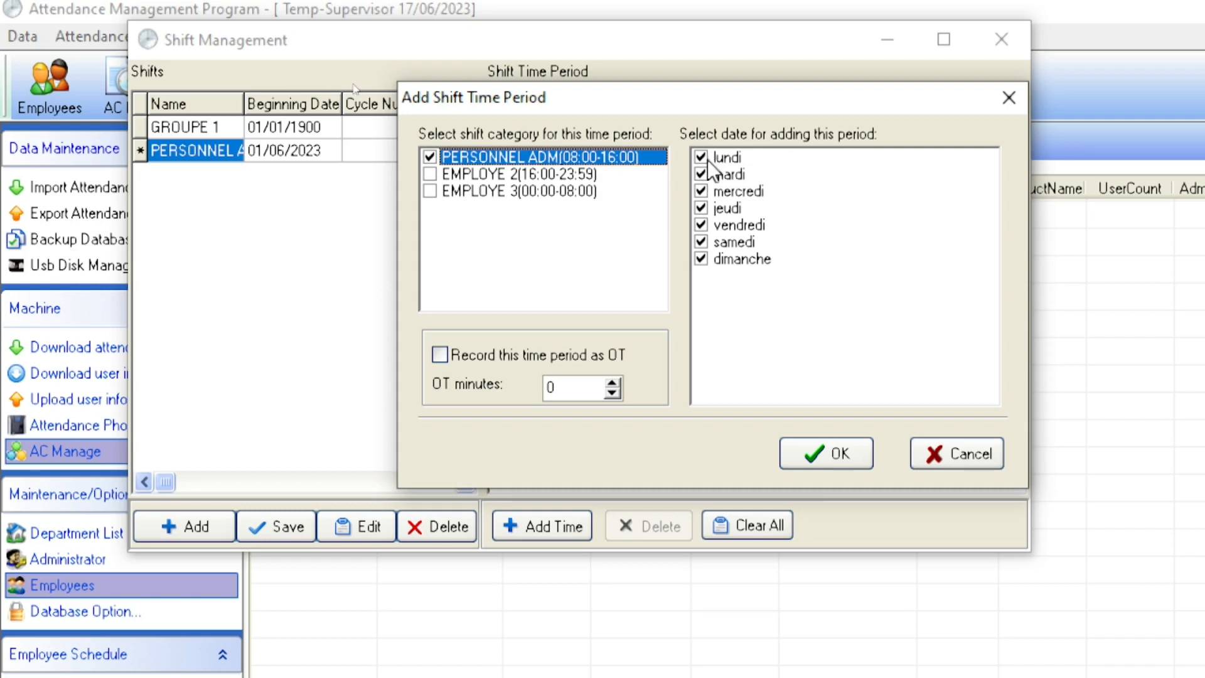
{"action": "left_click", "coordinate": [702, 225]}
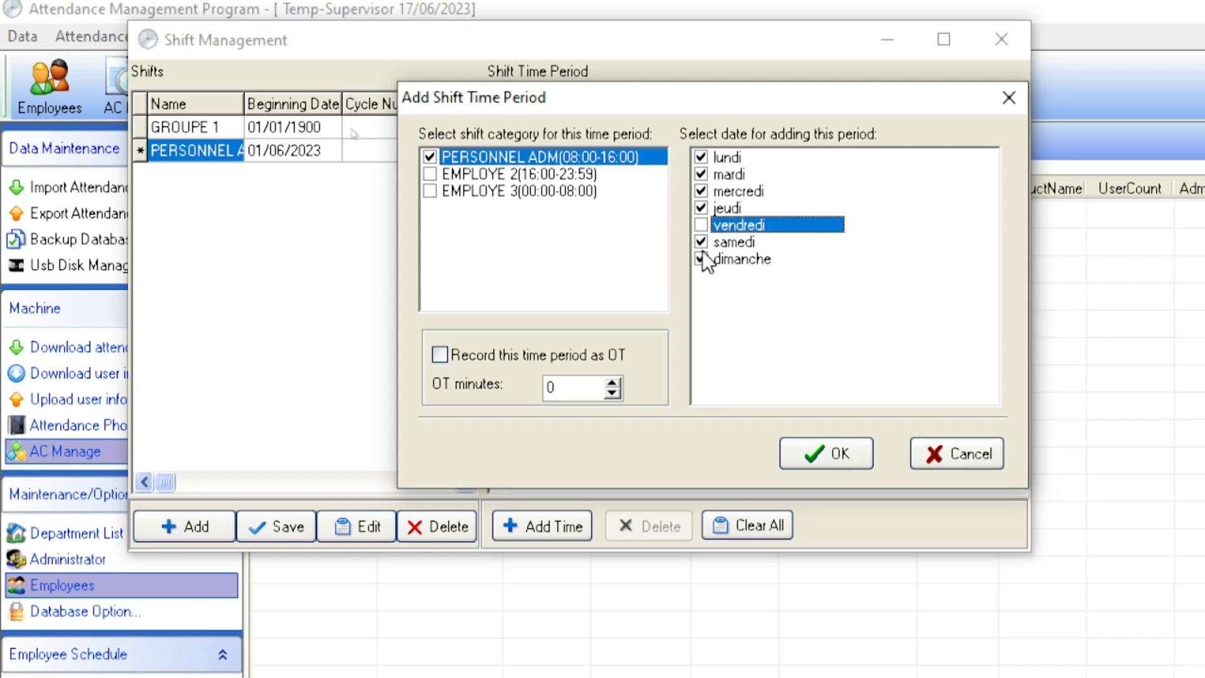
{"action": "left_click", "coordinate": [702, 242]}
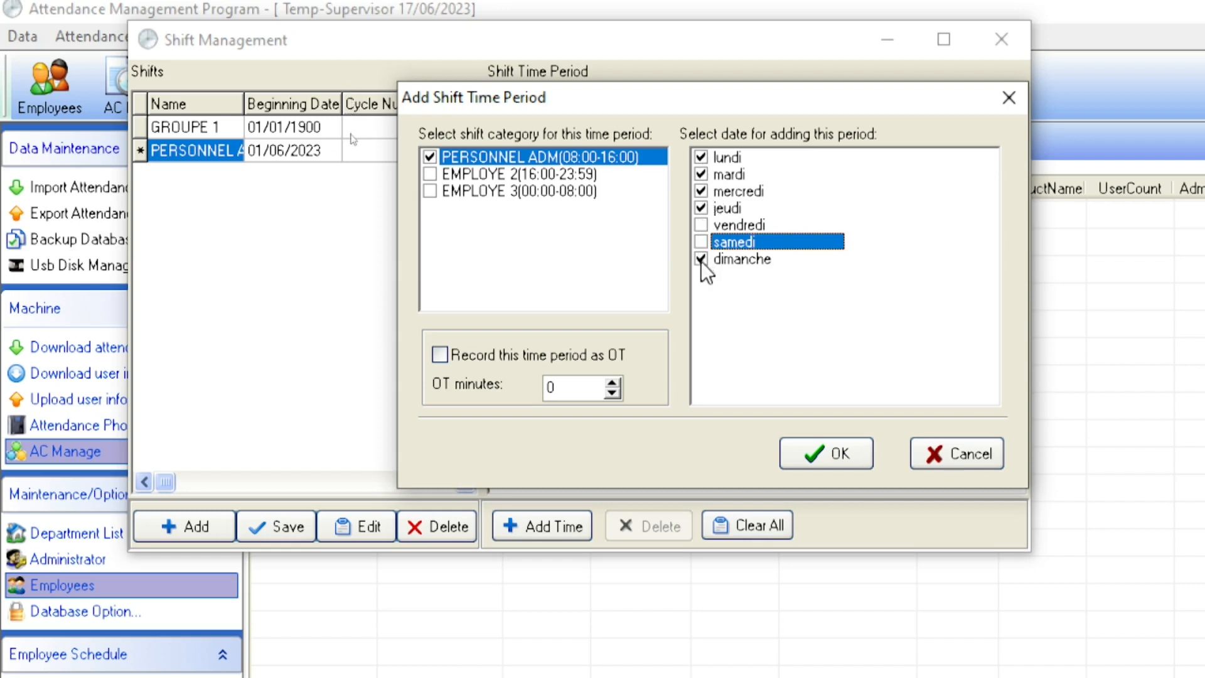
{"action": "left_click", "coordinate": [841, 461]}
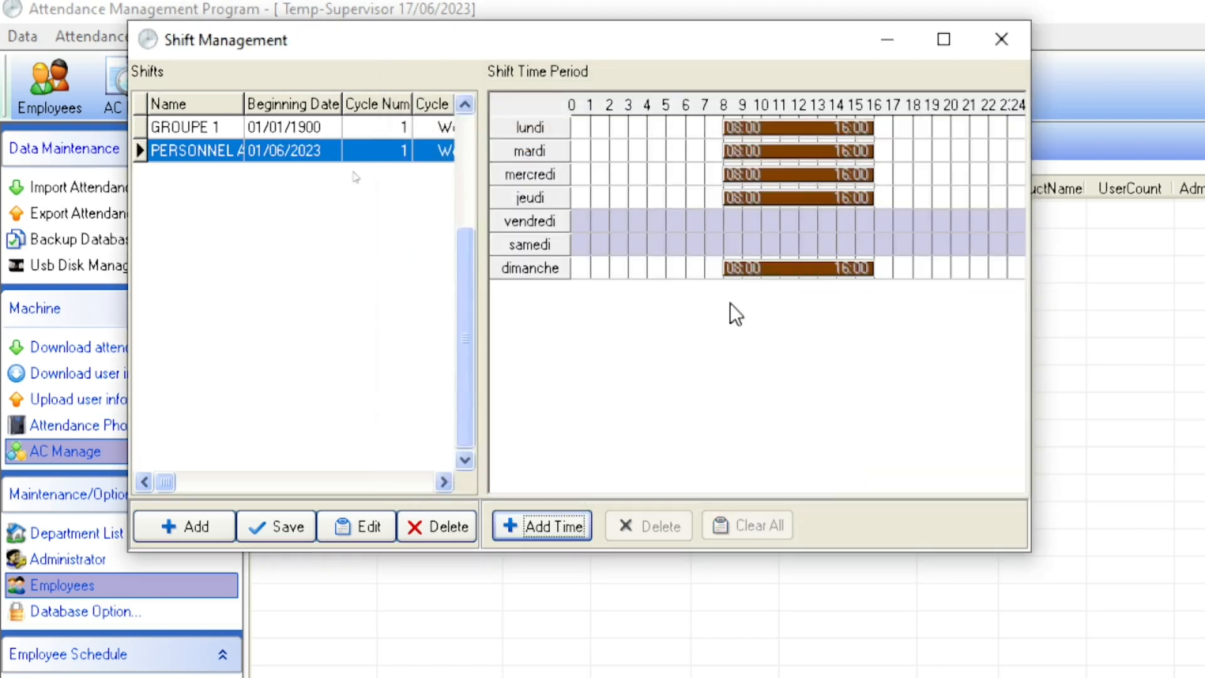
{"action": "left_click", "coordinate": [269, 531]}
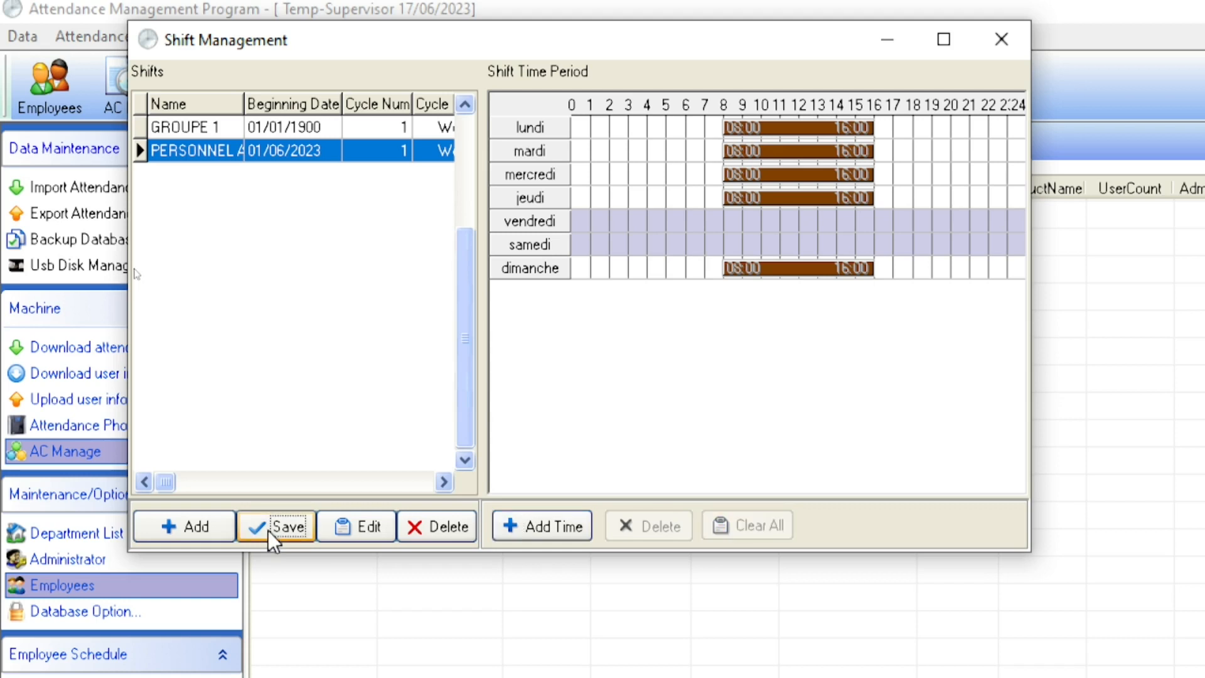
- Add another shift named EMPLOYE 2 to the shift list
{"action": "left_click", "coordinate": [193, 531]}
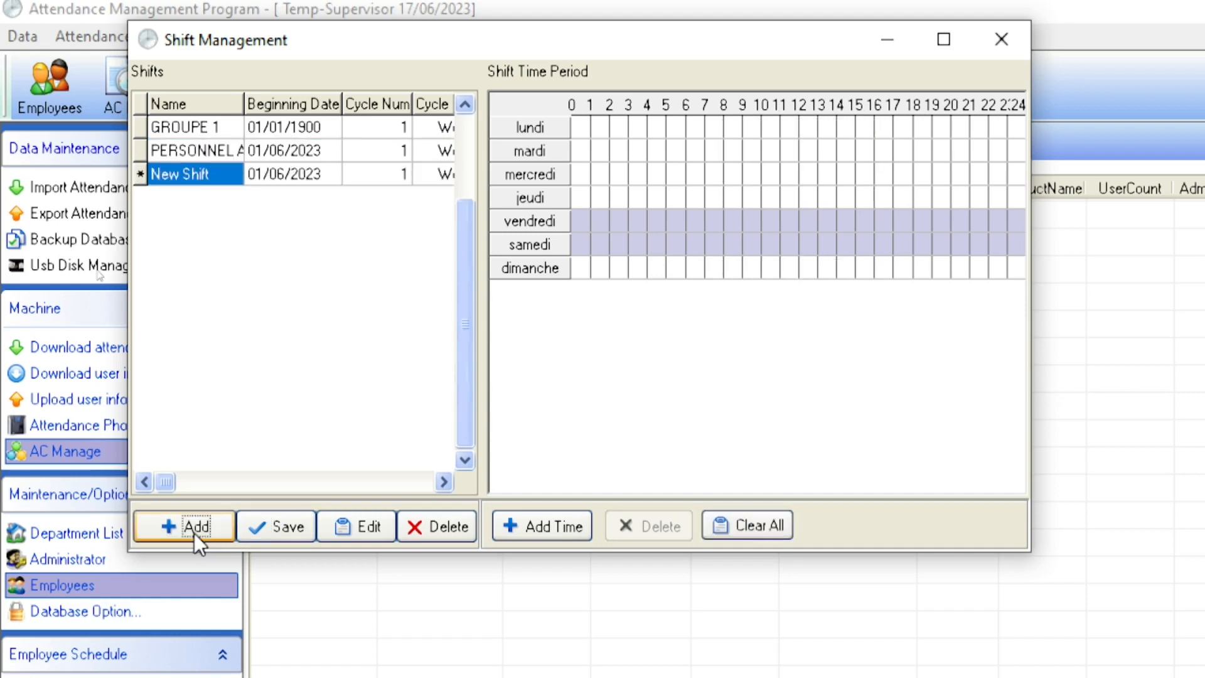
{"action": "left_click", "coordinate": [220, 180]}
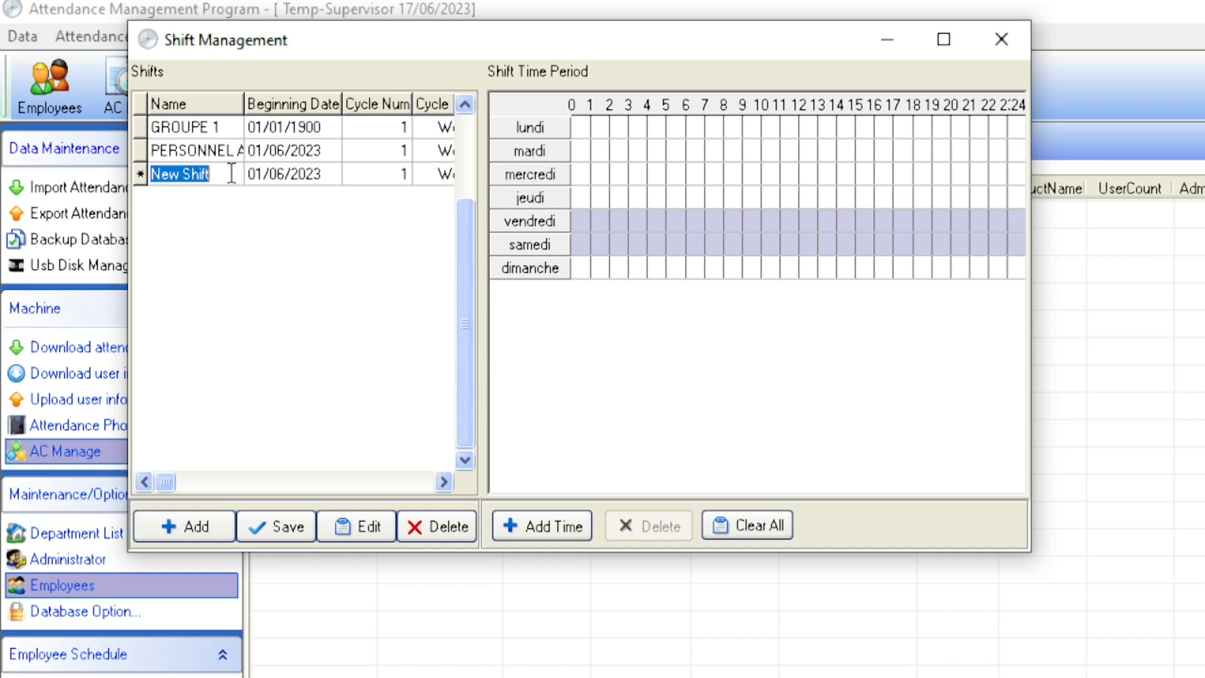
{"action": "key", "text": "BackSpace"}
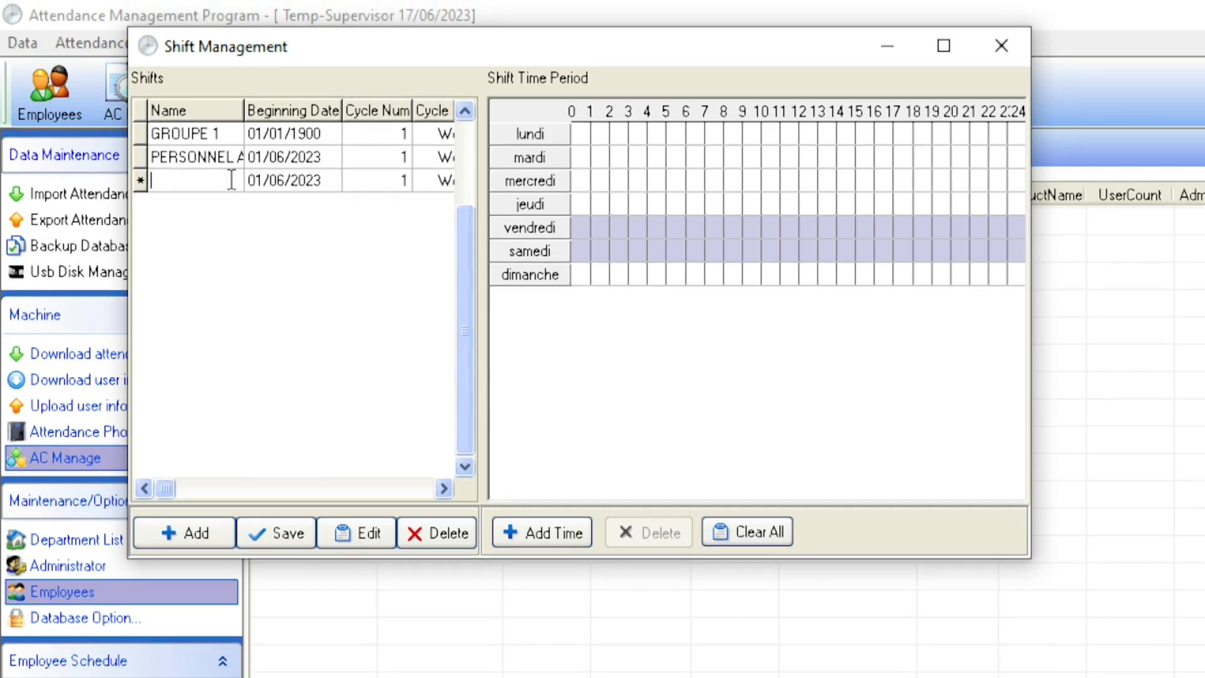
{"action": "type", "text": "EMPLOYE 2"}
- Assign the EMPLOYE 2 (16:00-23:59) time period to the EMPLOYE 2 shift for every day except vendredi, and save
{"action": "left_click", "coordinate": [578, 533]}
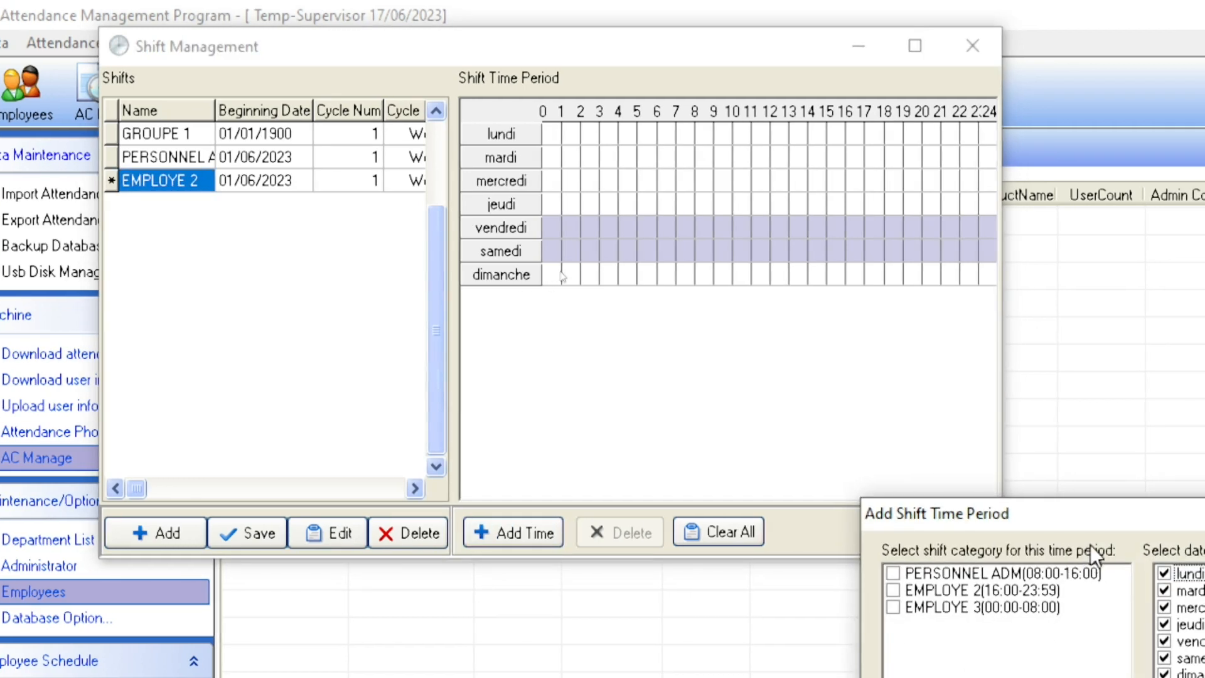
{"action": "left_click_drag", "start_coordinate": [1090, 526], "coordinate": [756, 252]}
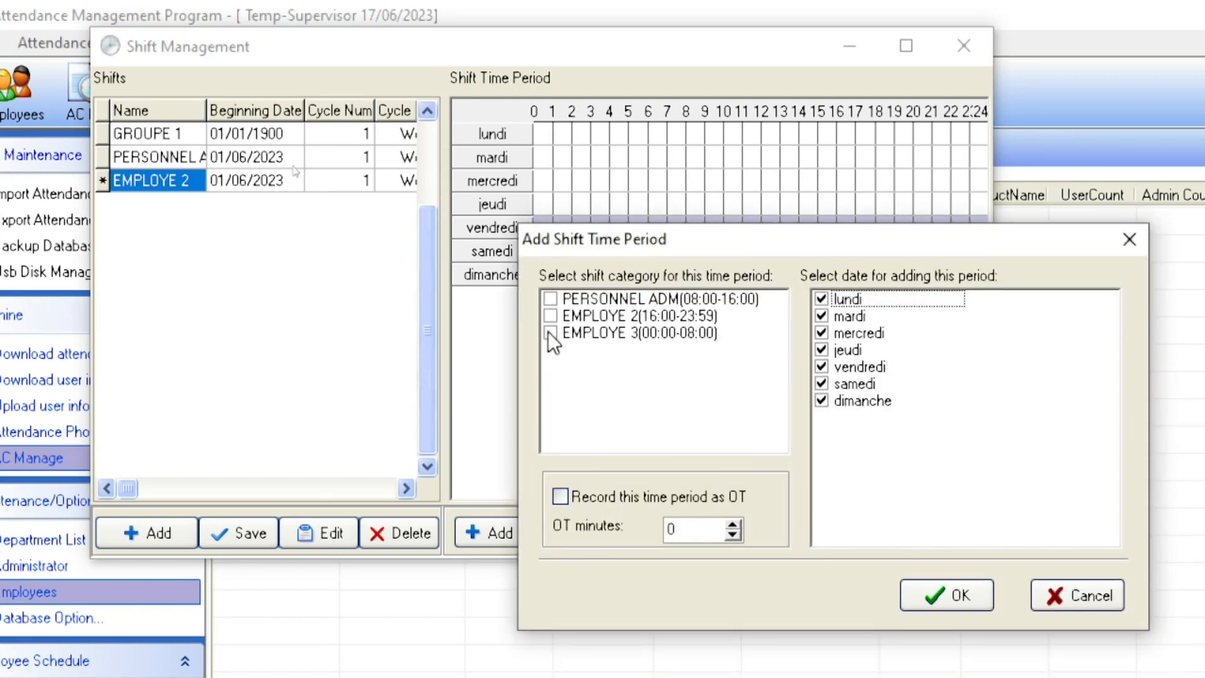
{"action": "left_click", "coordinate": [551, 315]}
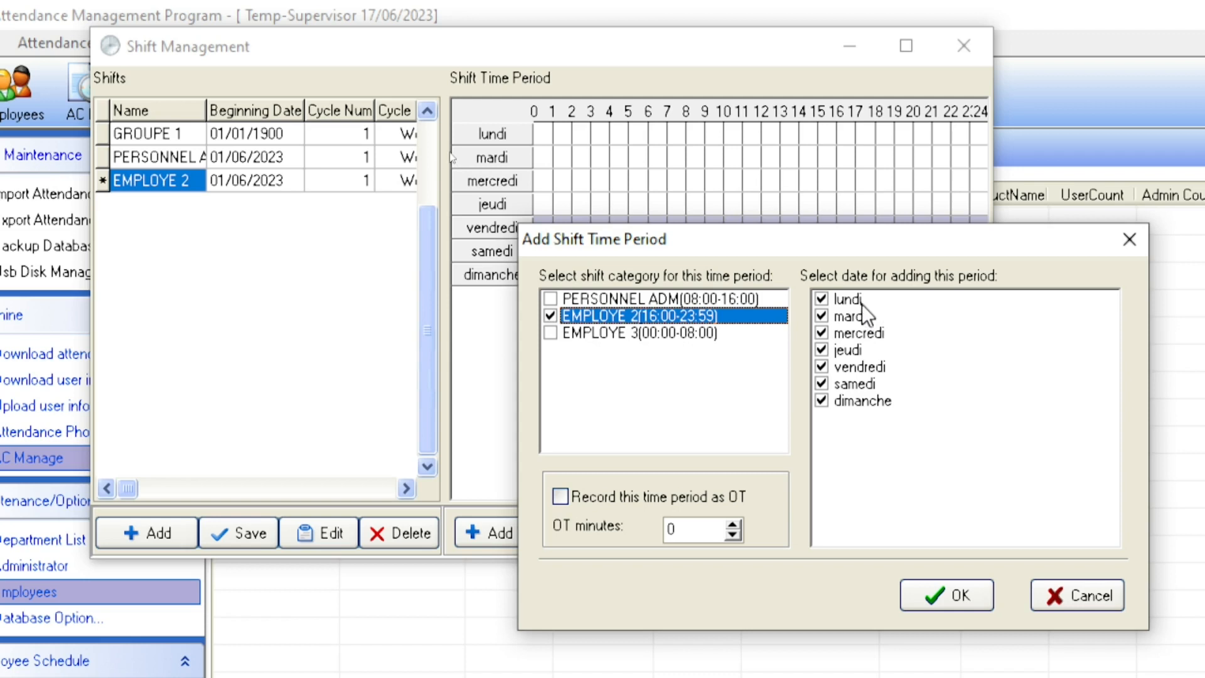
{"action": "left_click", "coordinate": [822, 366]}
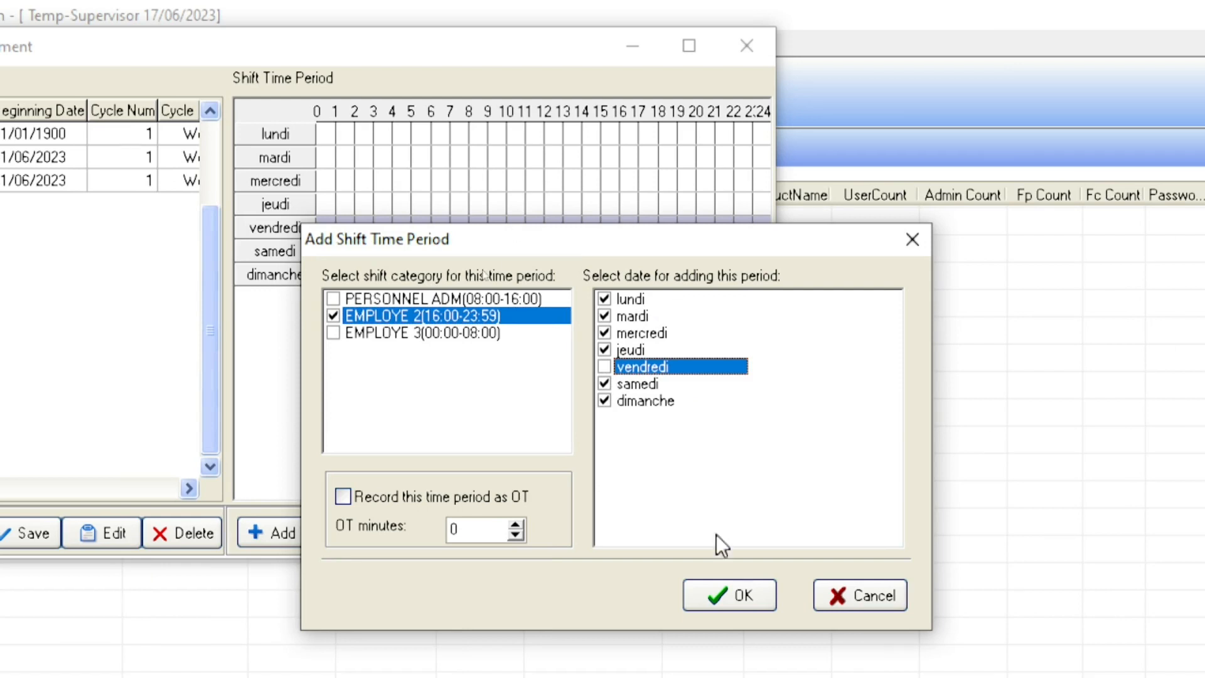
{"action": "left_click", "coordinate": [729, 597]}
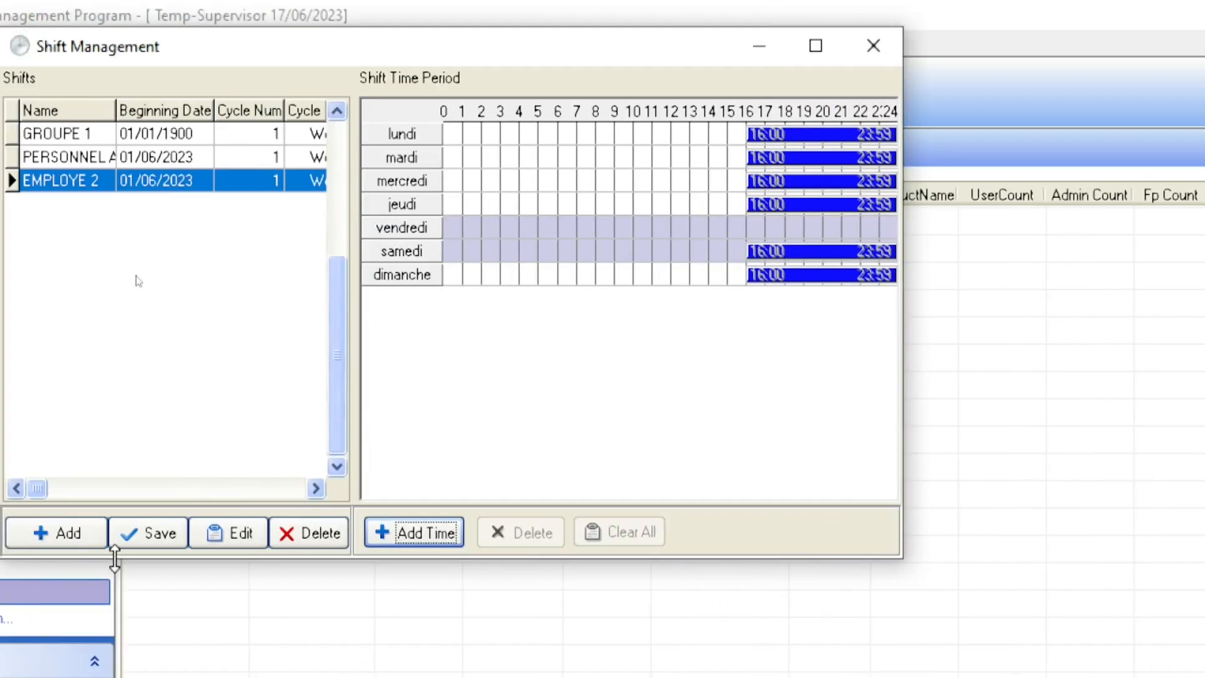
{"action": "left_click", "coordinate": [160, 541]}
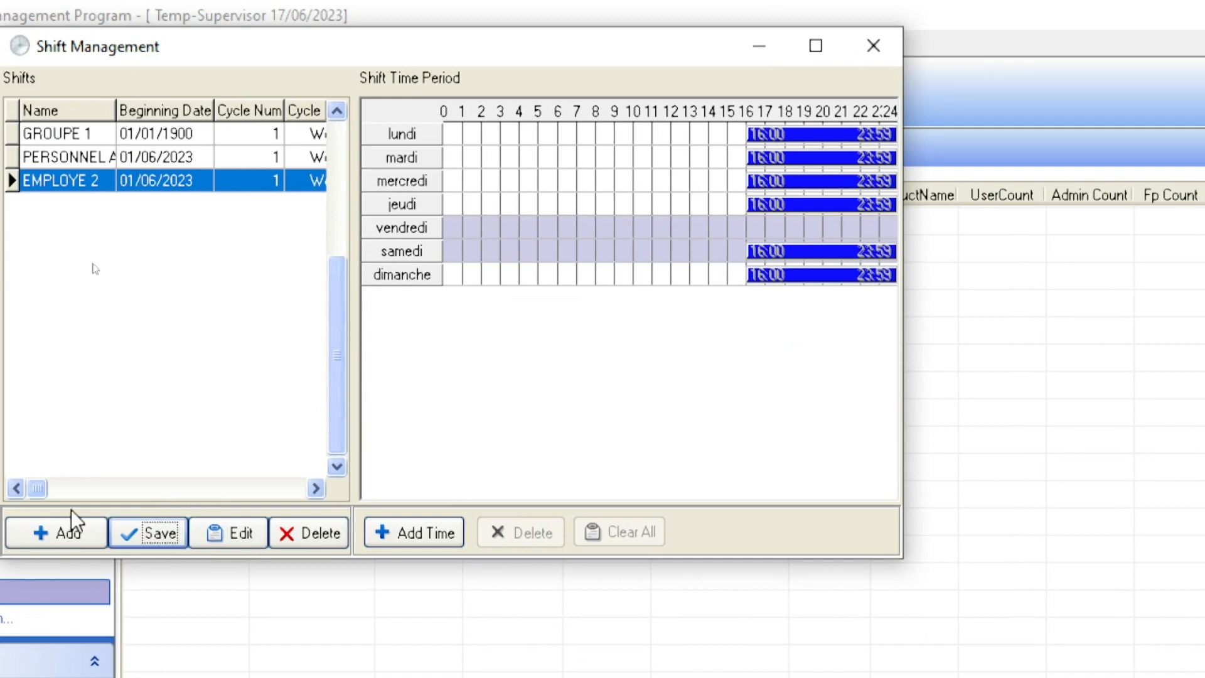
- Add another shift named EMPLOYE 3 to the shift list
{"action": "left_click", "coordinate": [37, 537]}
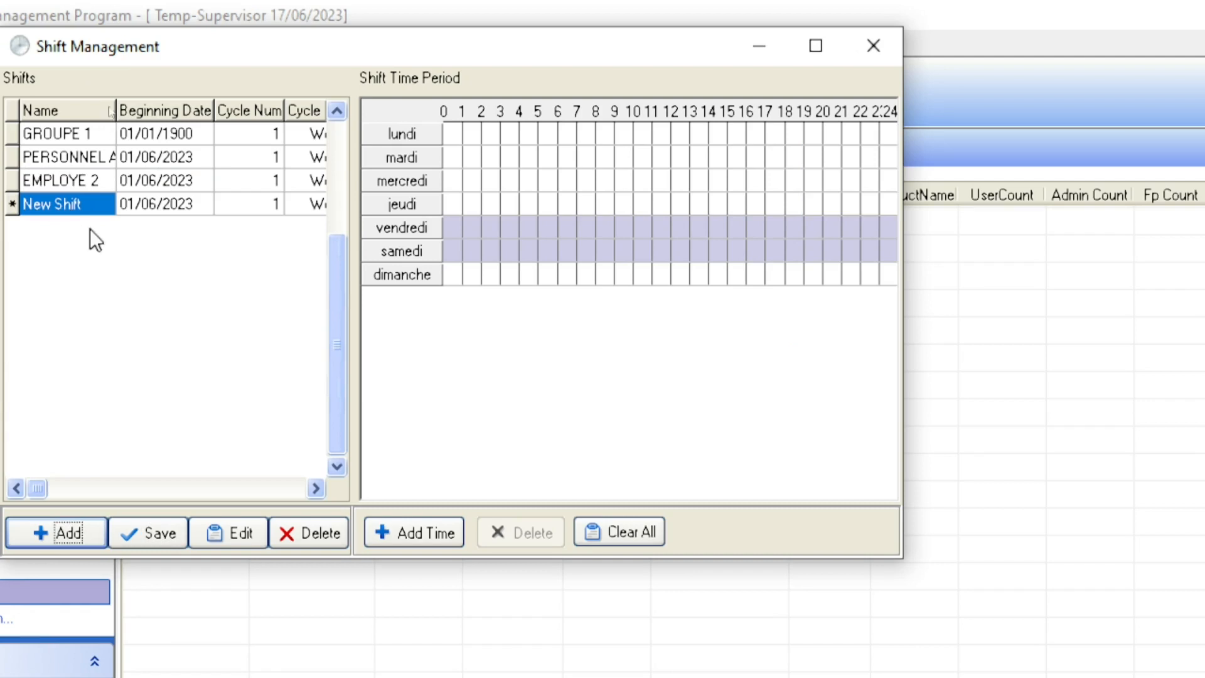
{"action": "left_click", "coordinate": [91, 206]}
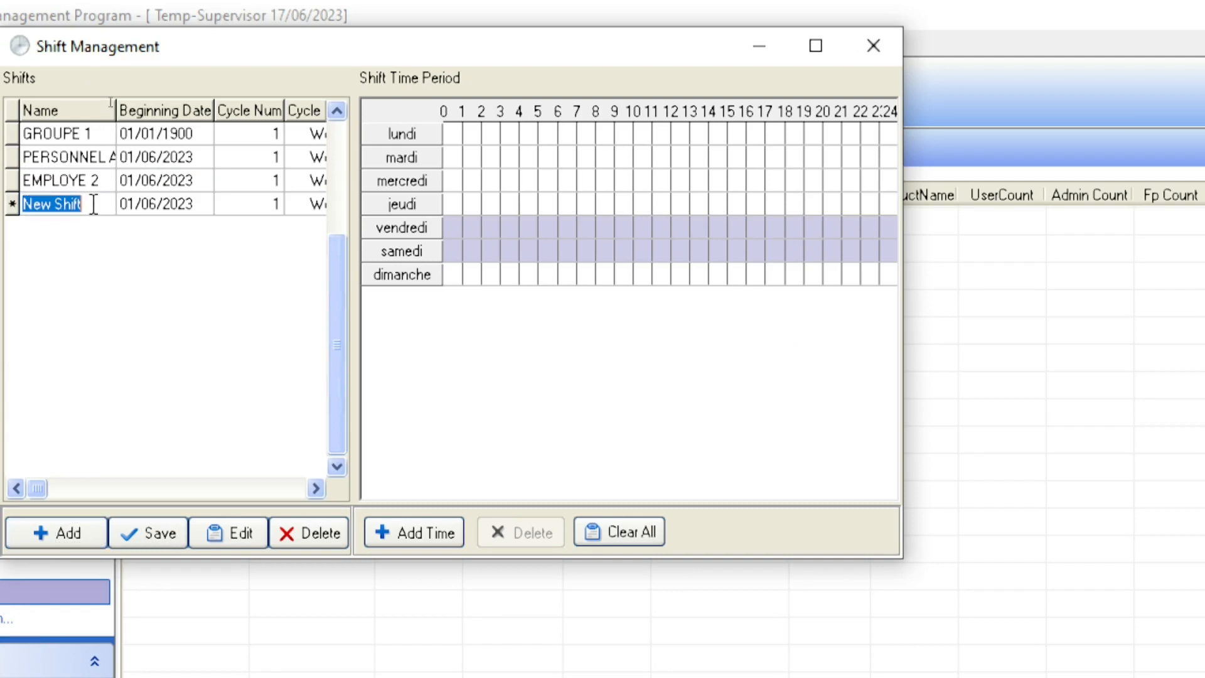
{"action": "key", "text": "BackSpace"}
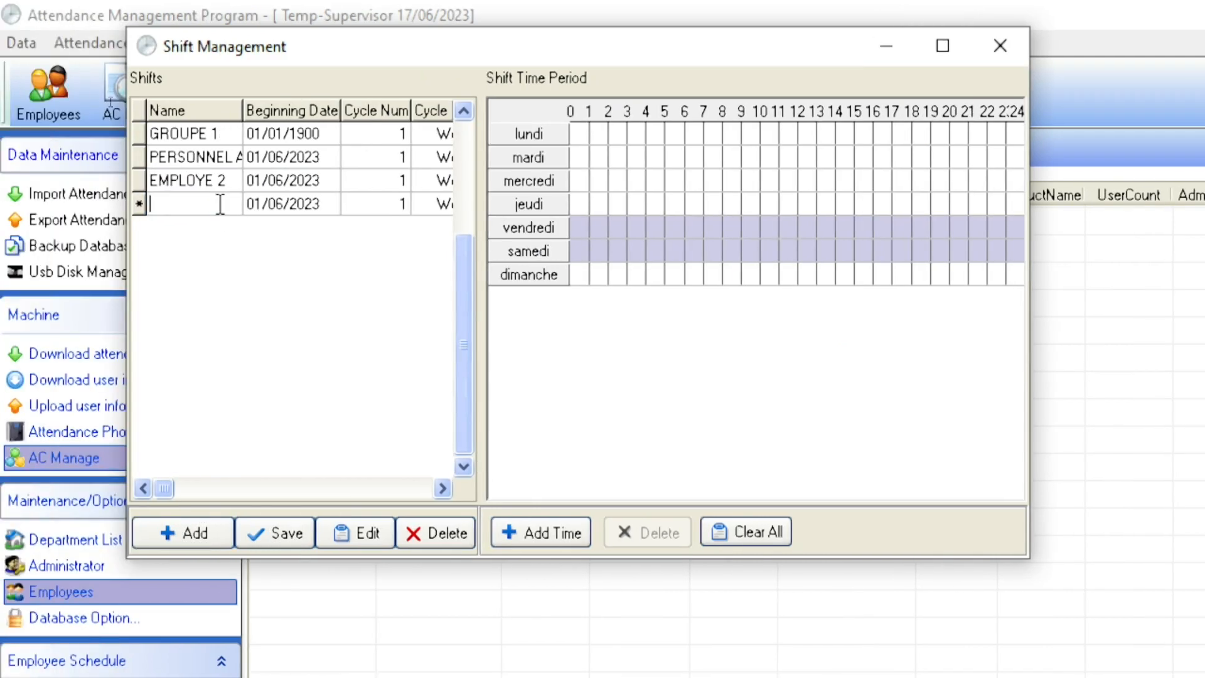
{"action": "type", "text": "EMPLO"}
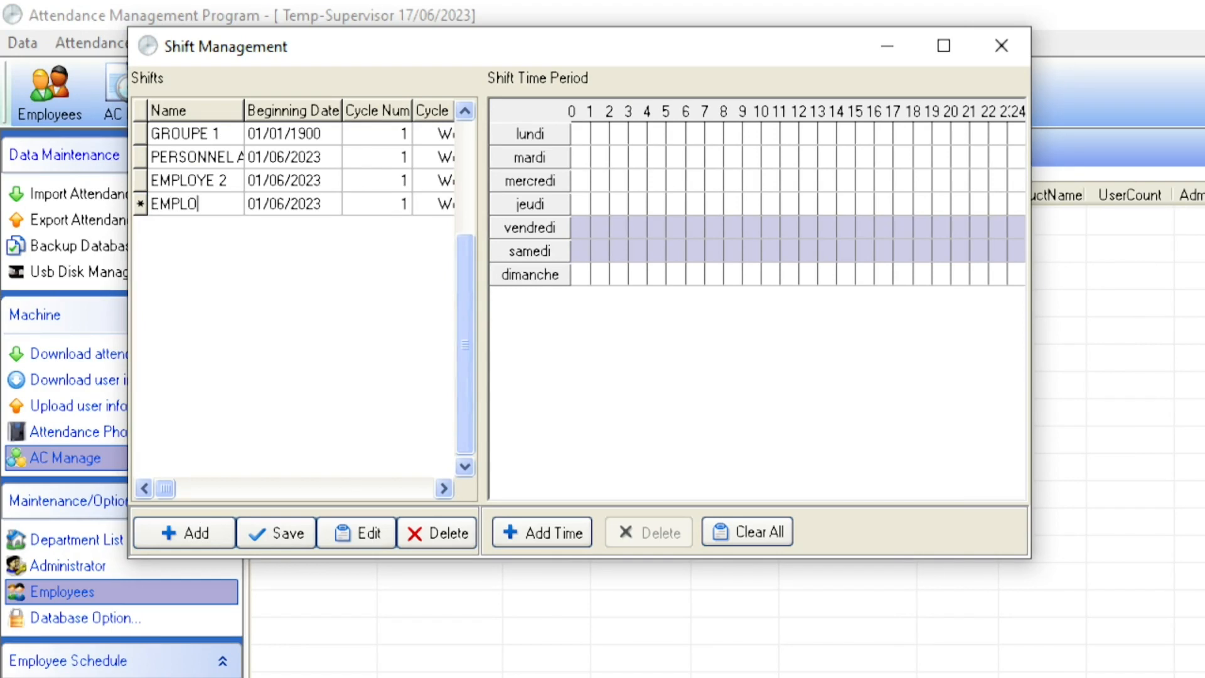
{"action": "type", "text": "YE 3"}
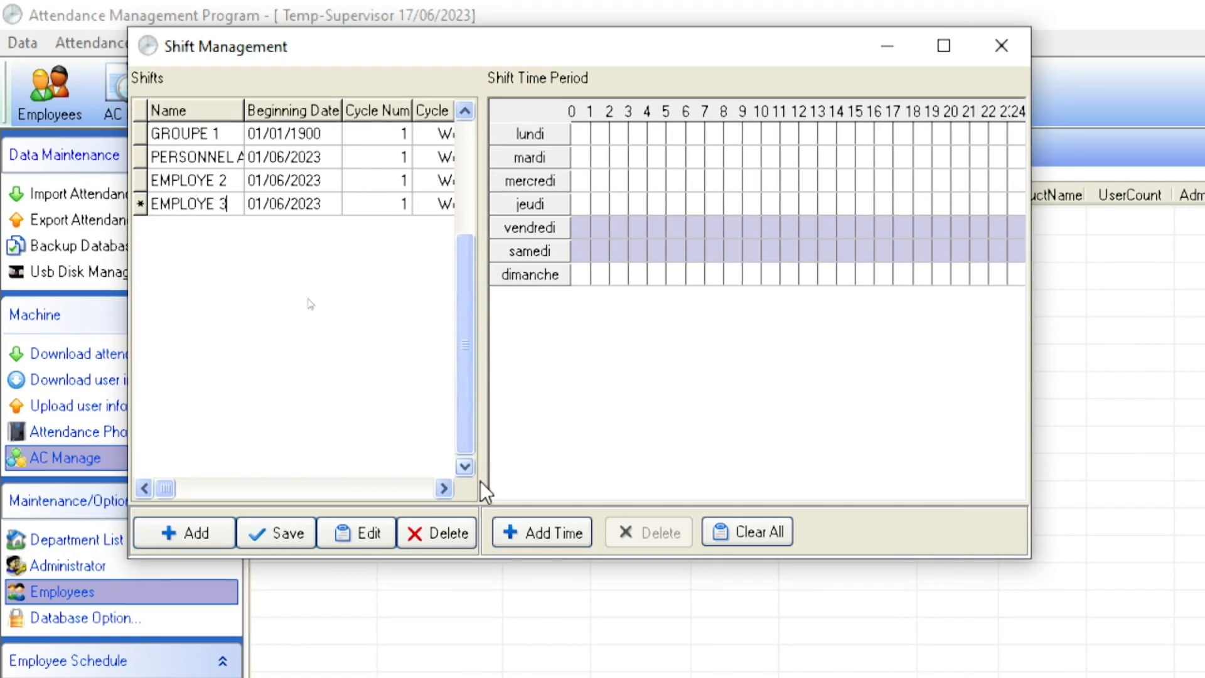
- Assign the EMPLOYE 3 (00:00-08:00) time period to the EMPLOYE 3 shift for every day except vendredi, save, and close Shift Management
{"action": "left_click", "coordinate": [572, 537]}
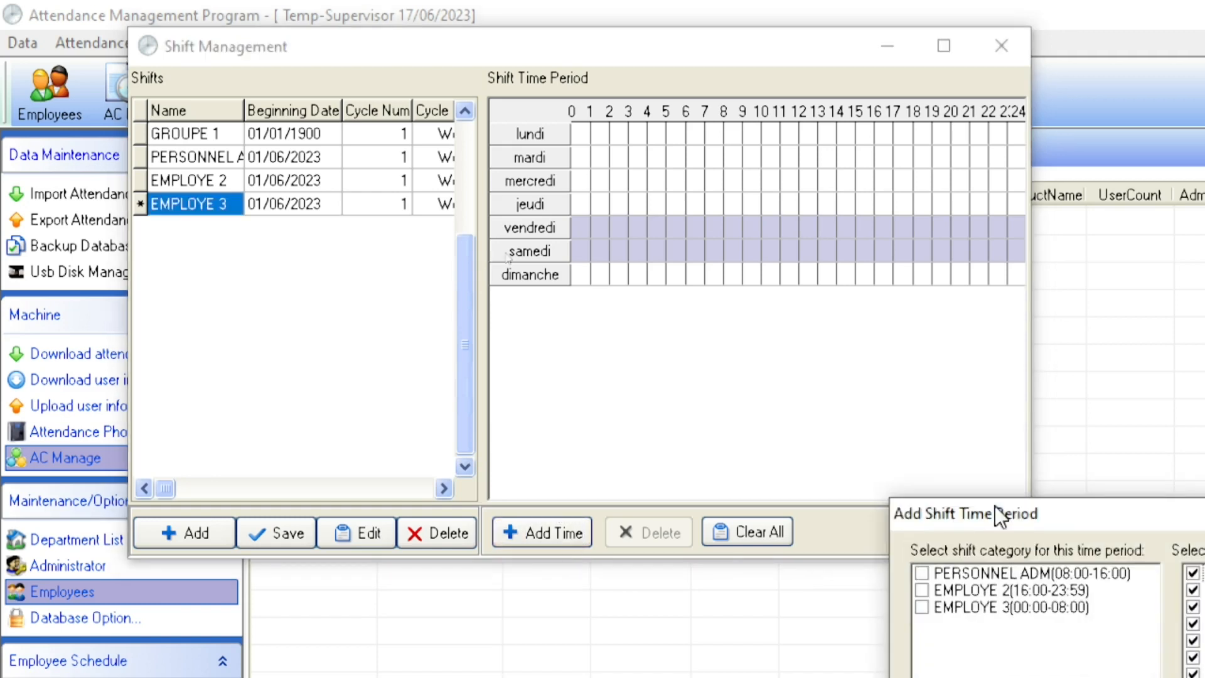
{"action": "left_click_drag", "start_coordinate": [1017, 515], "coordinate": [785, 372]}
{"action": "left_click_drag", "start_coordinate": [594, 174], "coordinate": [549, 104]}
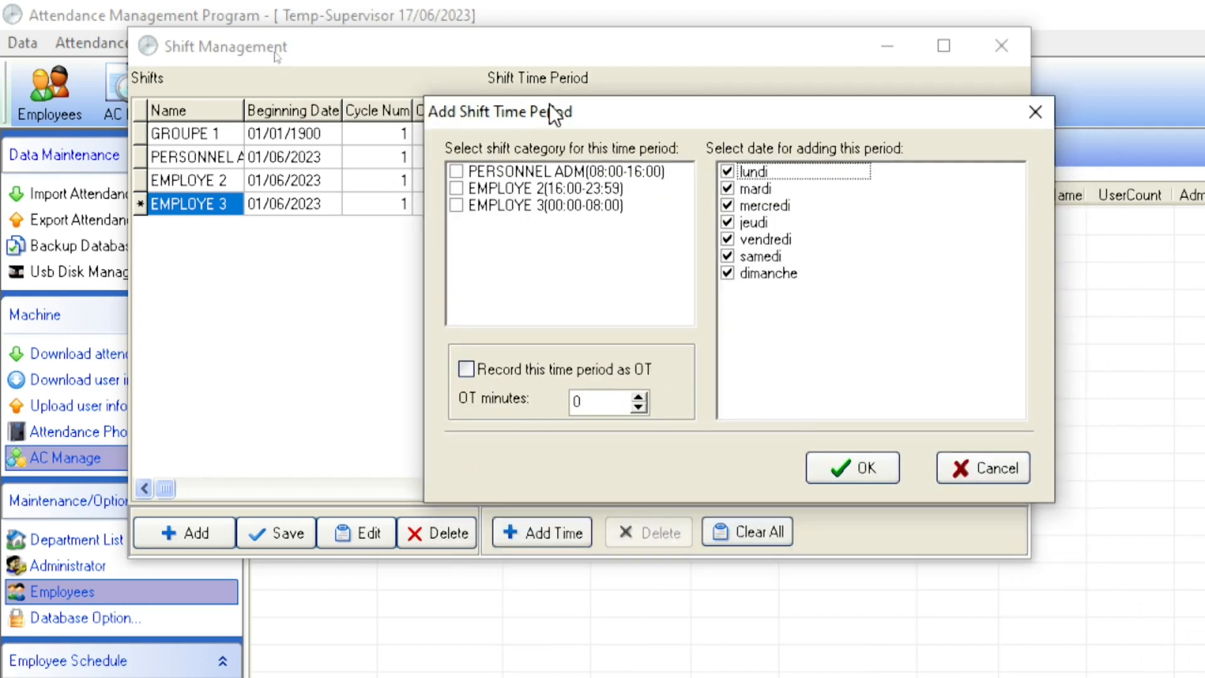
{"action": "left_click", "coordinate": [456, 206]}
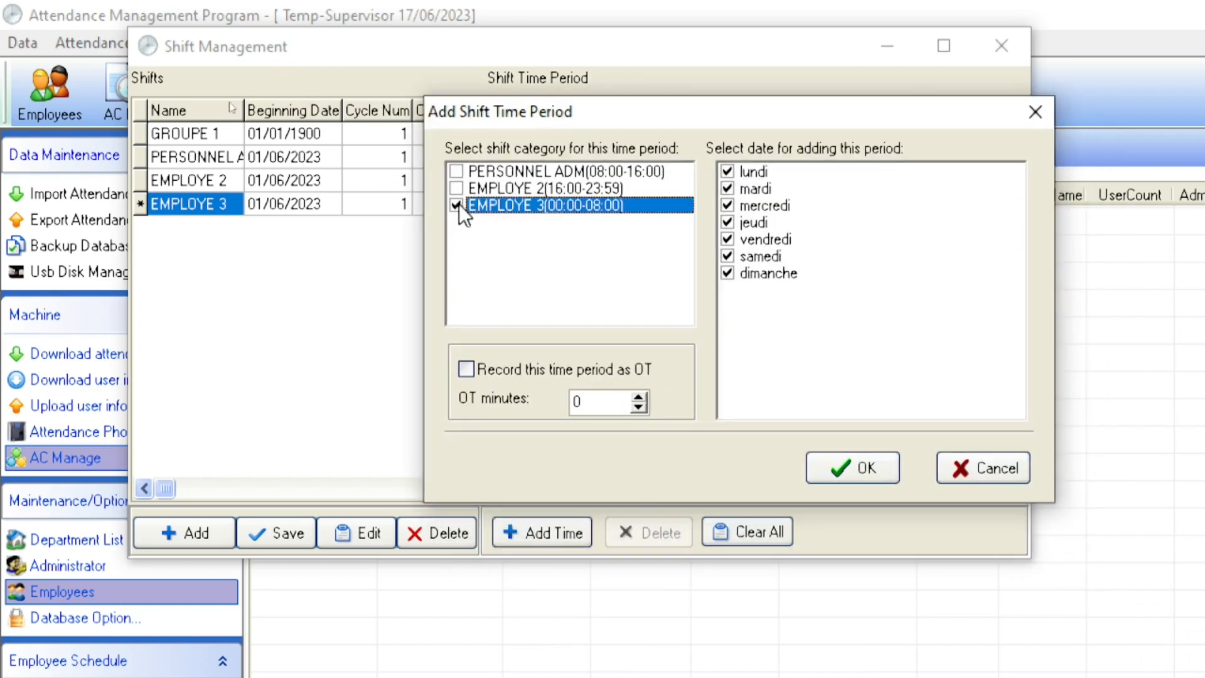
{"action": "left_click", "coordinate": [736, 240]}
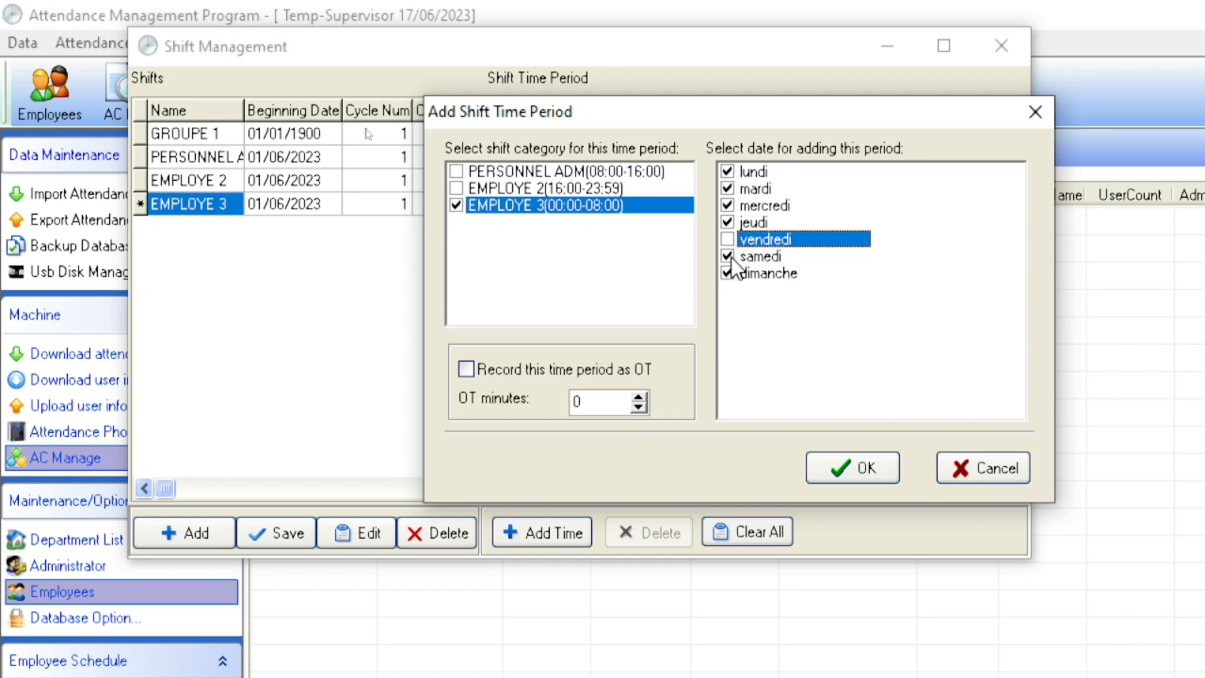
{"action": "left_click", "coordinate": [864, 475]}
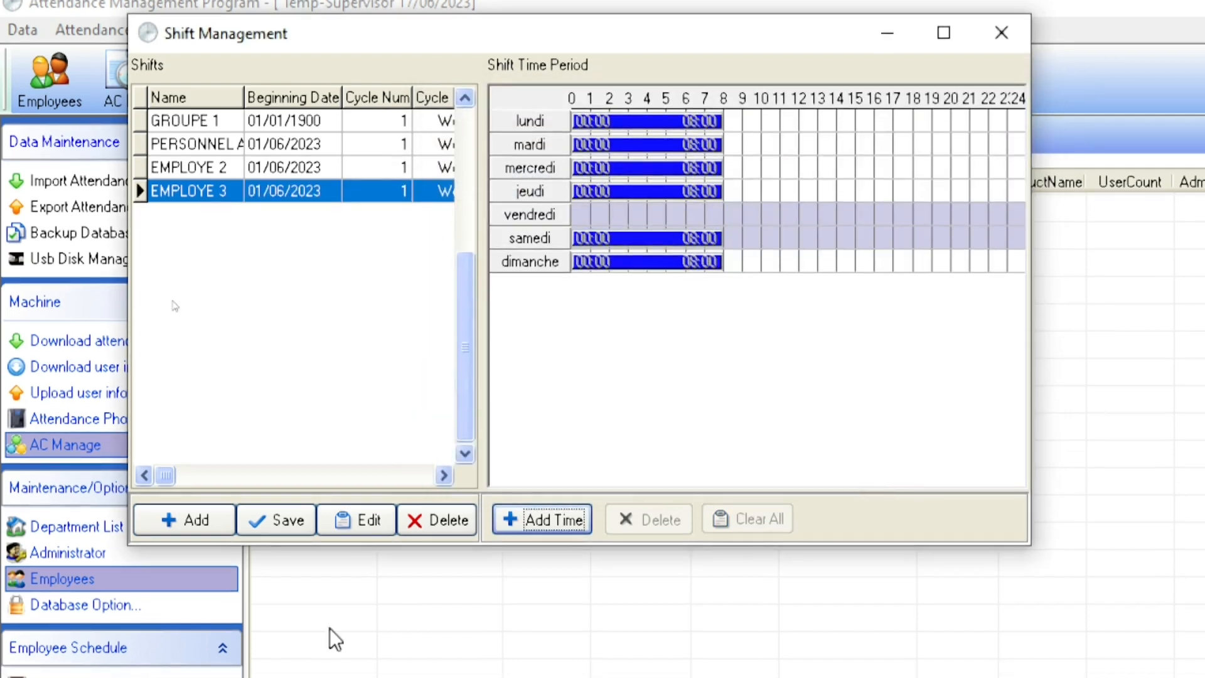
{"action": "left_click", "coordinate": [262, 521]}
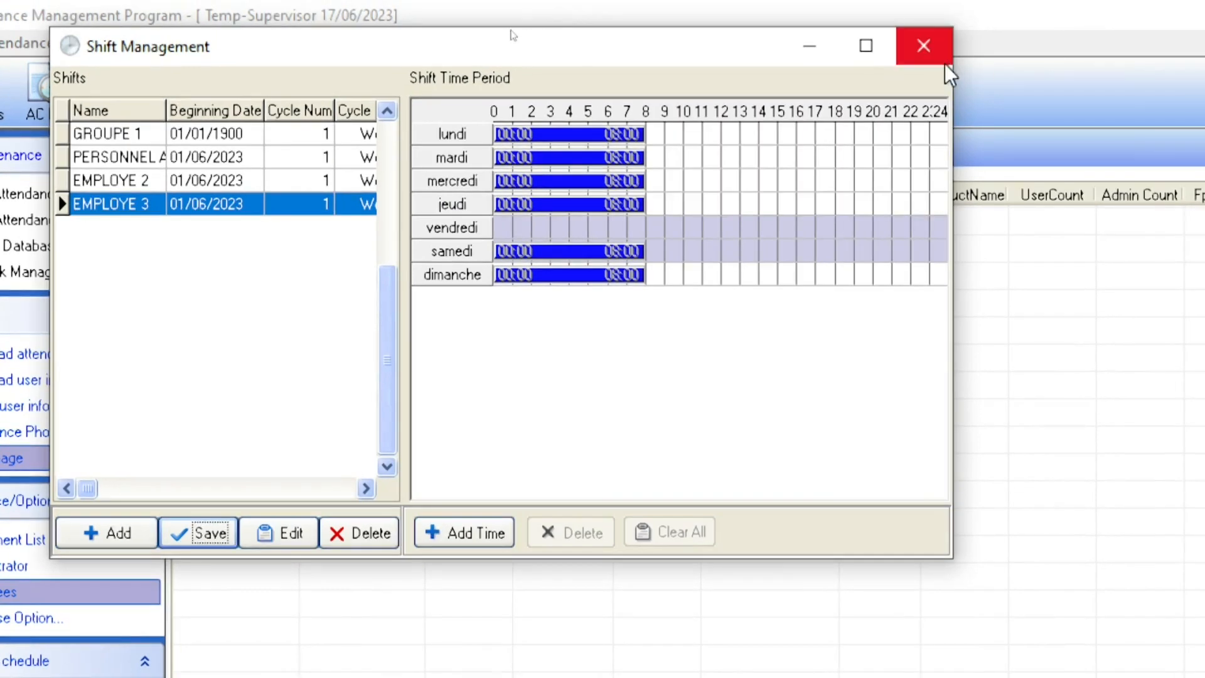
{"action": "left_click", "coordinate": [943, 56]}
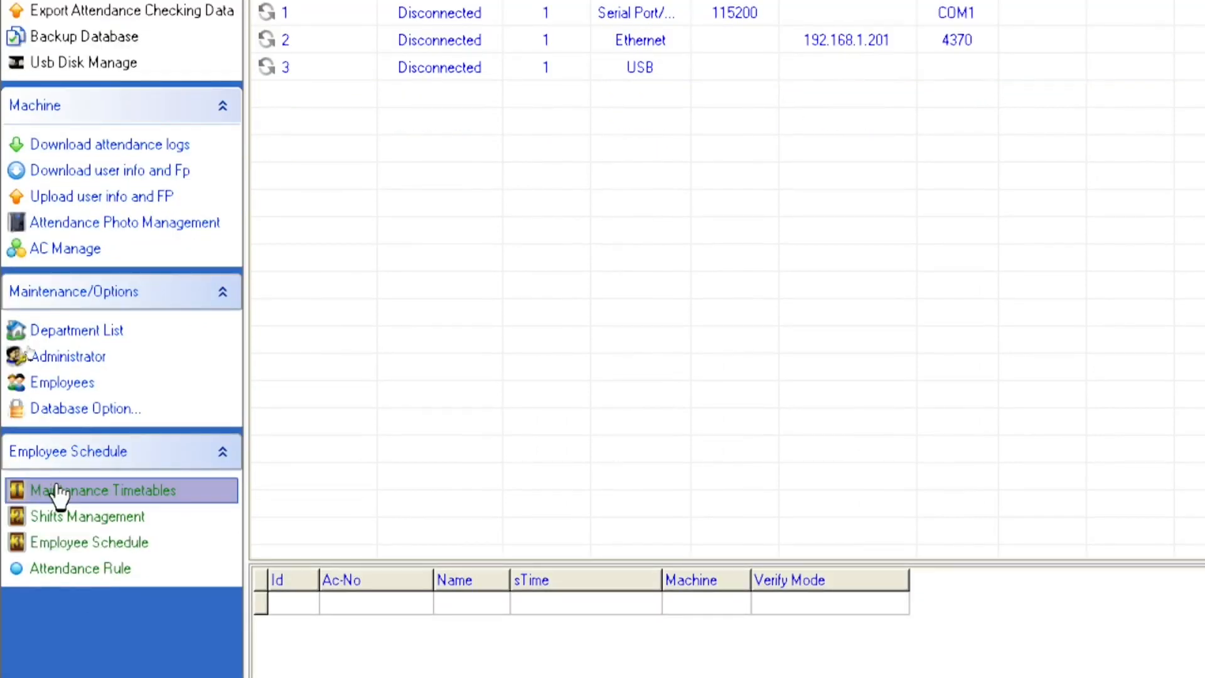
- Open the employee schedule for OUR COMPANY and start a temporary schedule for EMPLOYE 1 from 01/06/2022 to 17/06/2022
{"action": "left_click", "coordinate": [57, 551]}
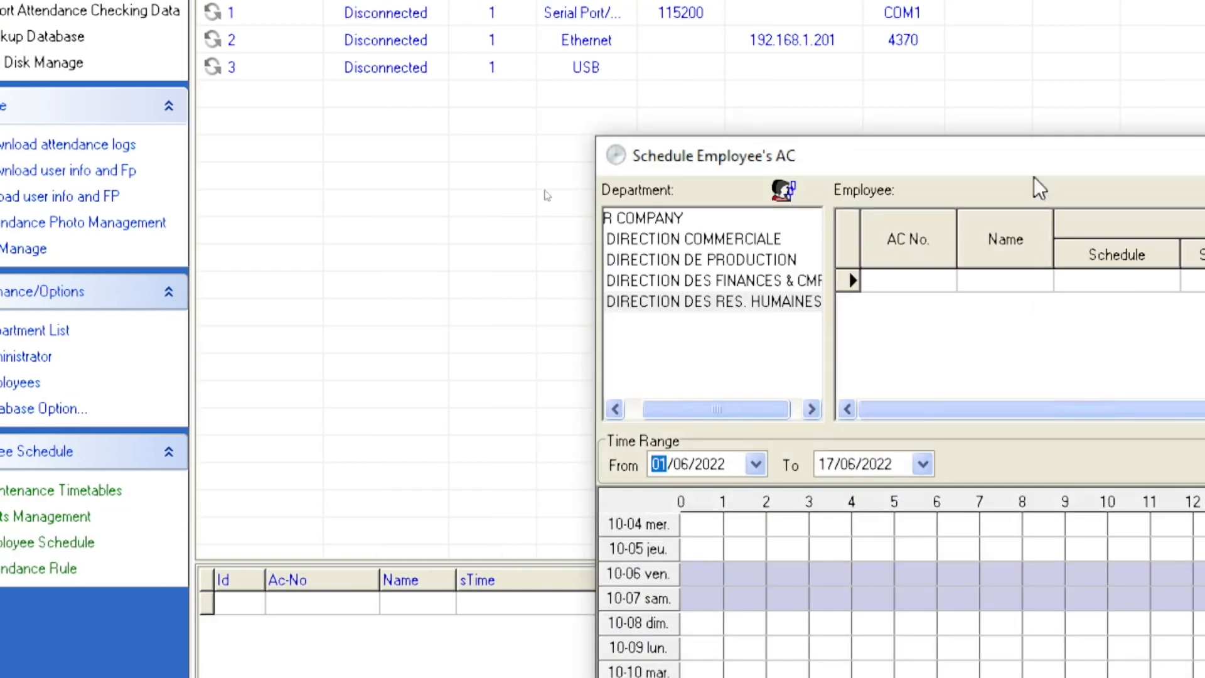
{"action": "left_click_drag", "start_coordinate": [1041, 156], "coordinate": [536, 20]}
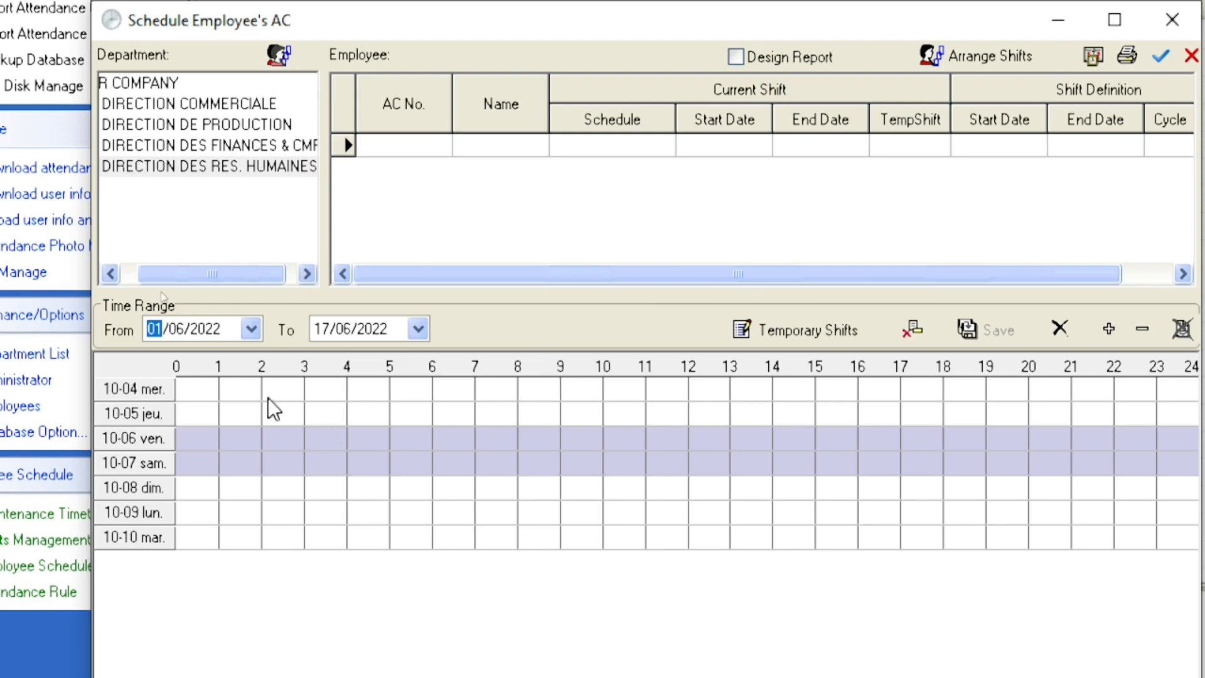
{"action": "left_click", "coordinate": [176, 82]}
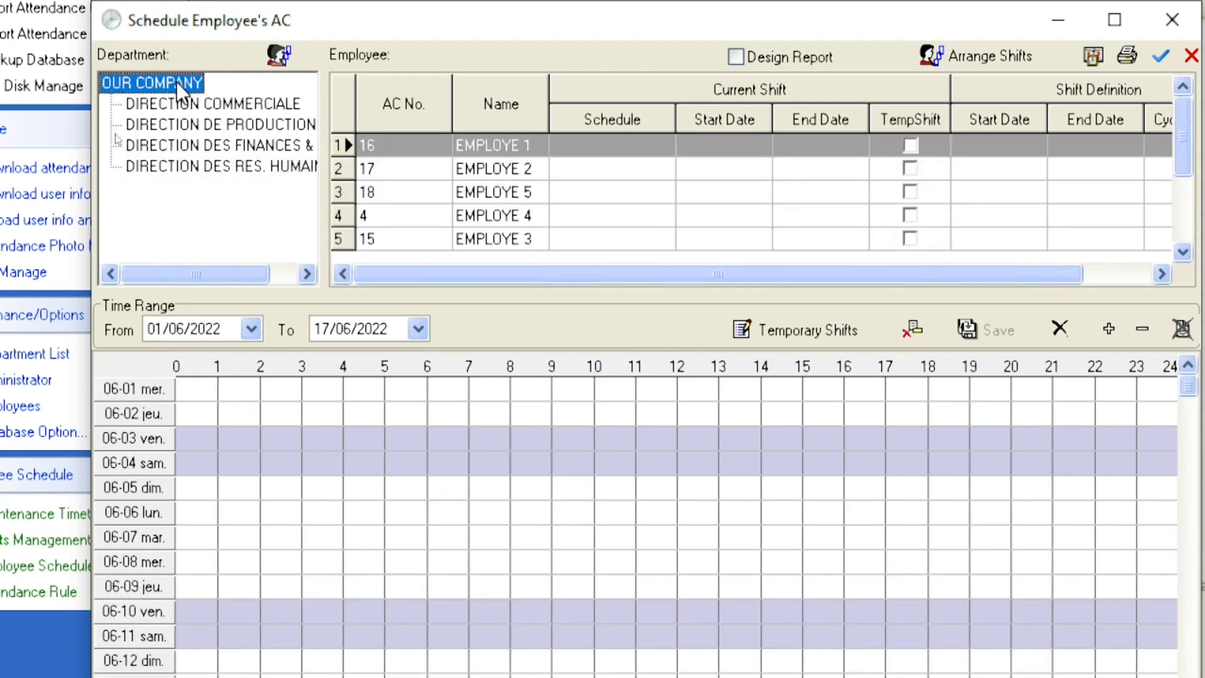
{"action": "left_click", "coordinate": [465, 149]}
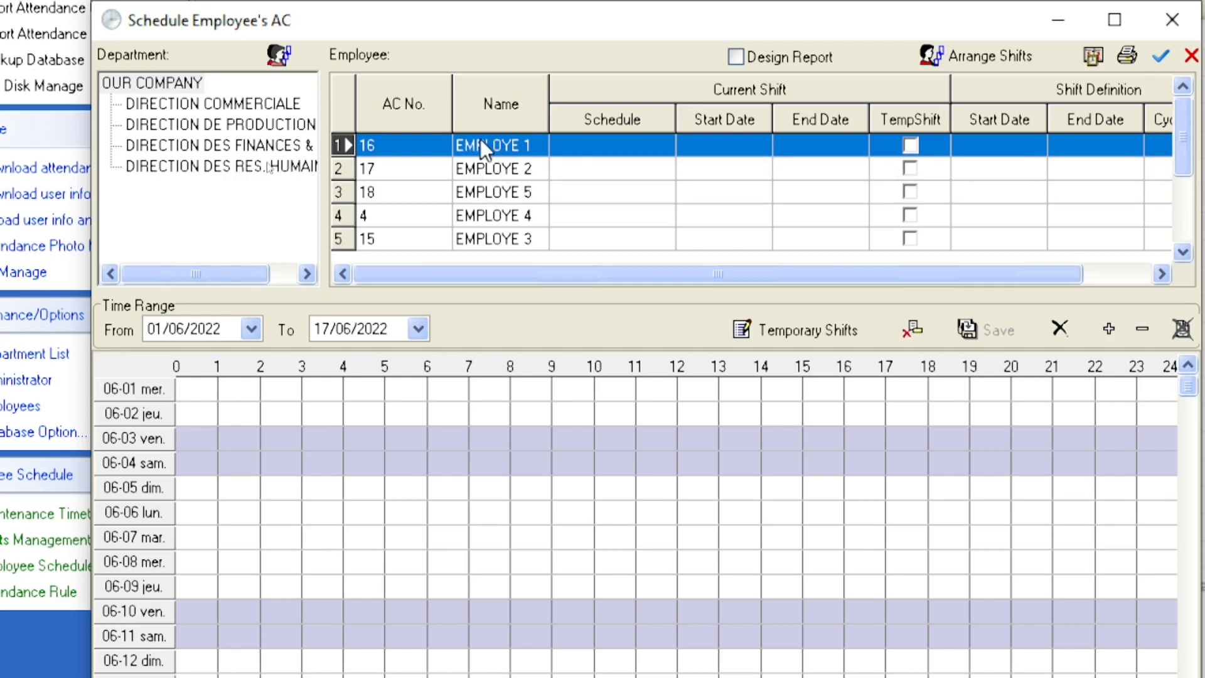
{"action": "left_click", "coordinate": [838, 326]}
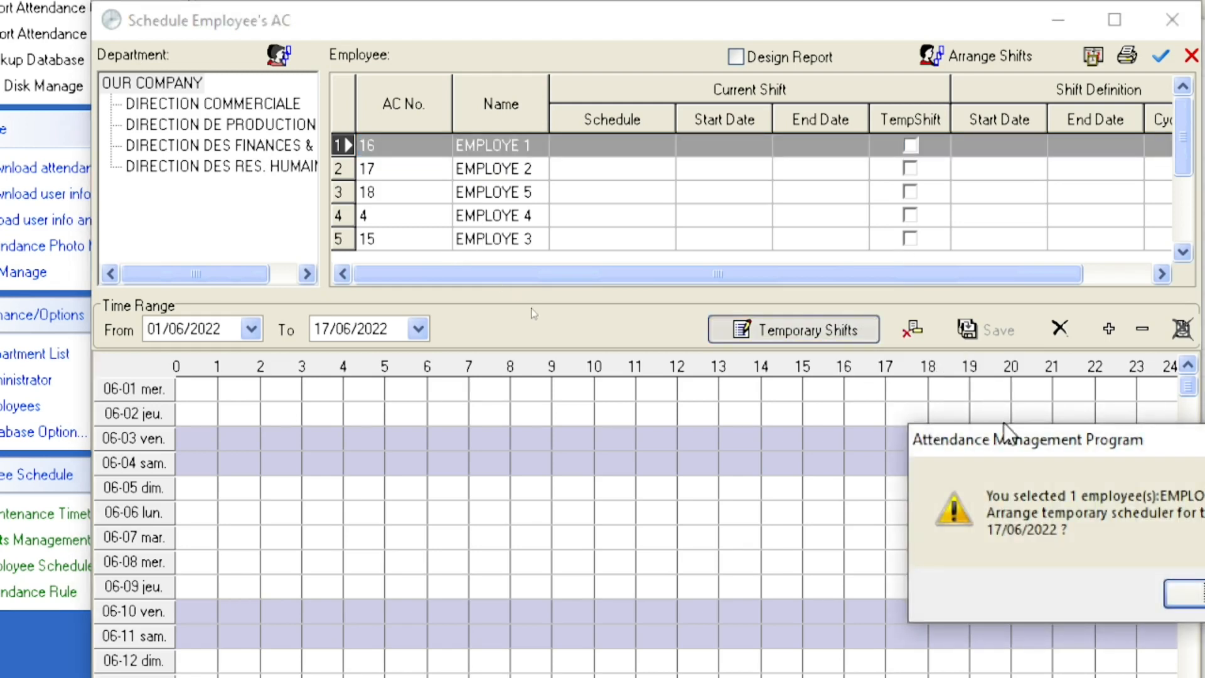
{"action": "left_click_drag", "start_coordinate": [1000, 436], "coordinate": [492, 274]}
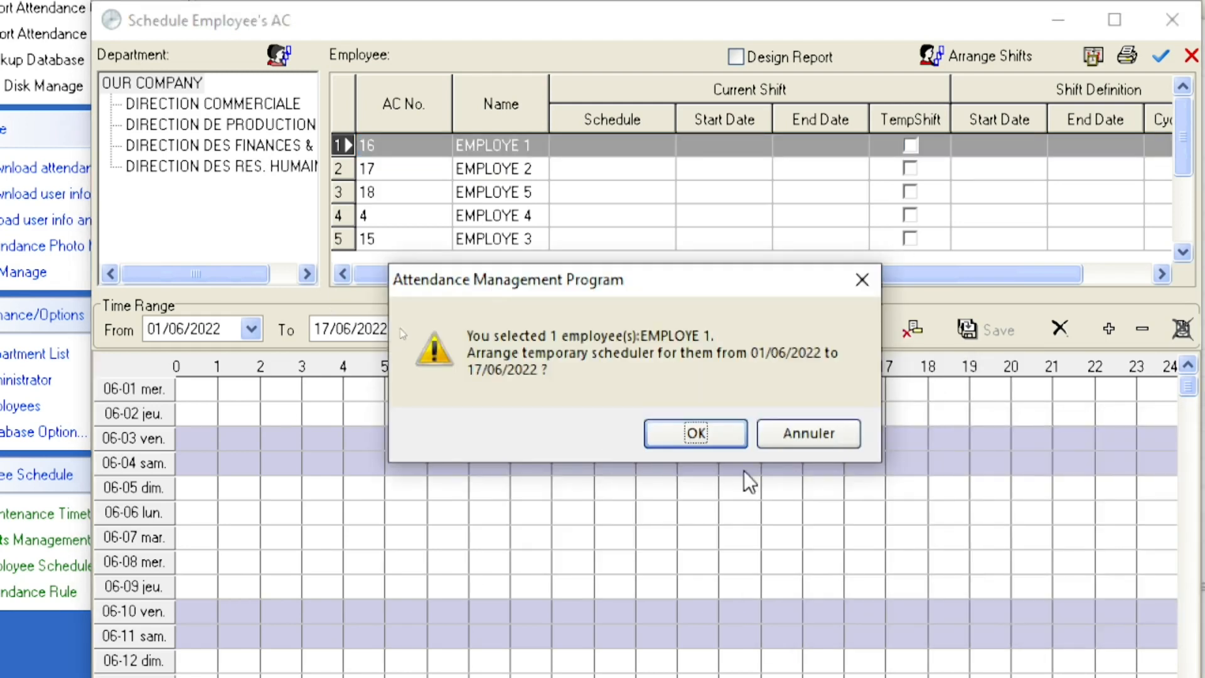
{"action": "left_click", "coordinate": [723, 434]}
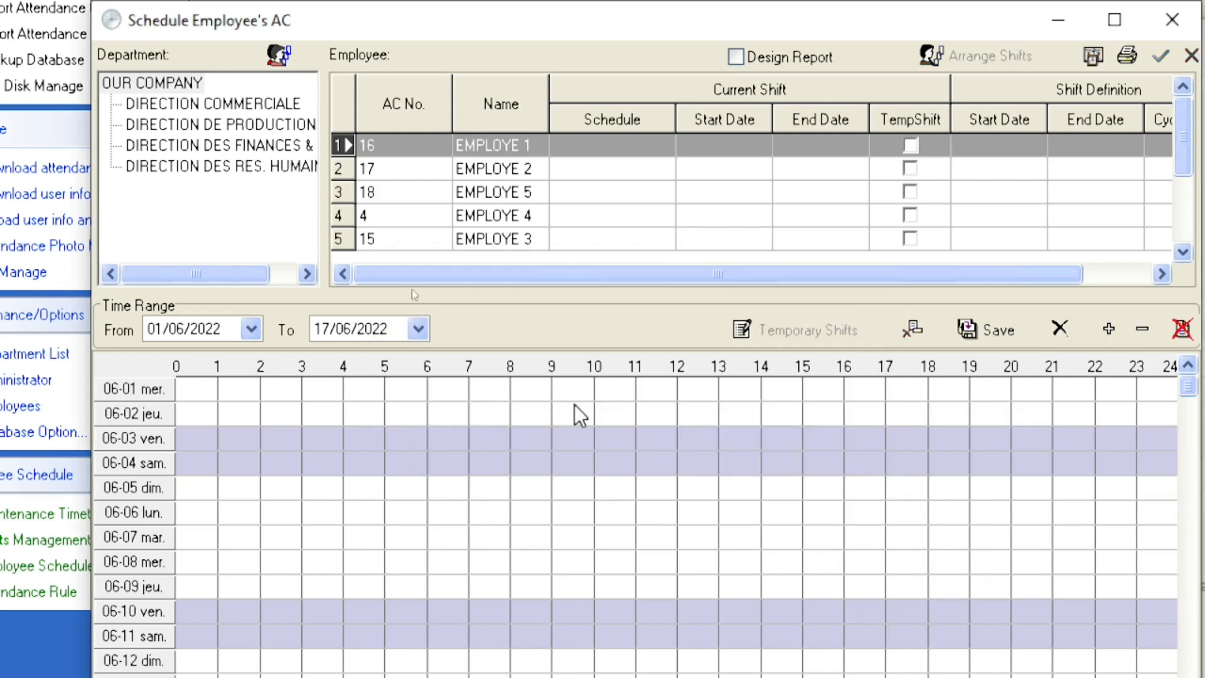
- Add the PERSONNEL ADM (08:00-16:00) period to EMPLOYE 1 for all dates except 06-03, 06-04, 06-10, 06-11 and 06-17, and save
{"action": "left_click", "coordinate": [1064, 334]}
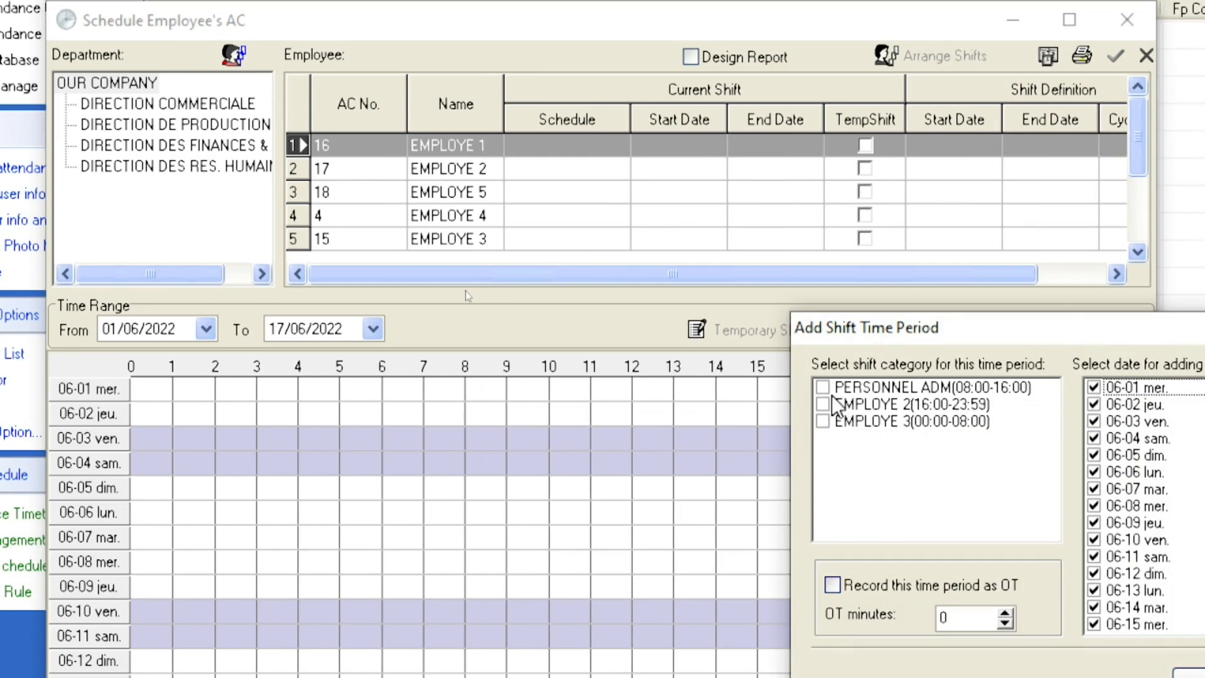
{"action": "left_click_drag", "start_coordinate": [1071, 321], "coordinate": [582, 180]}
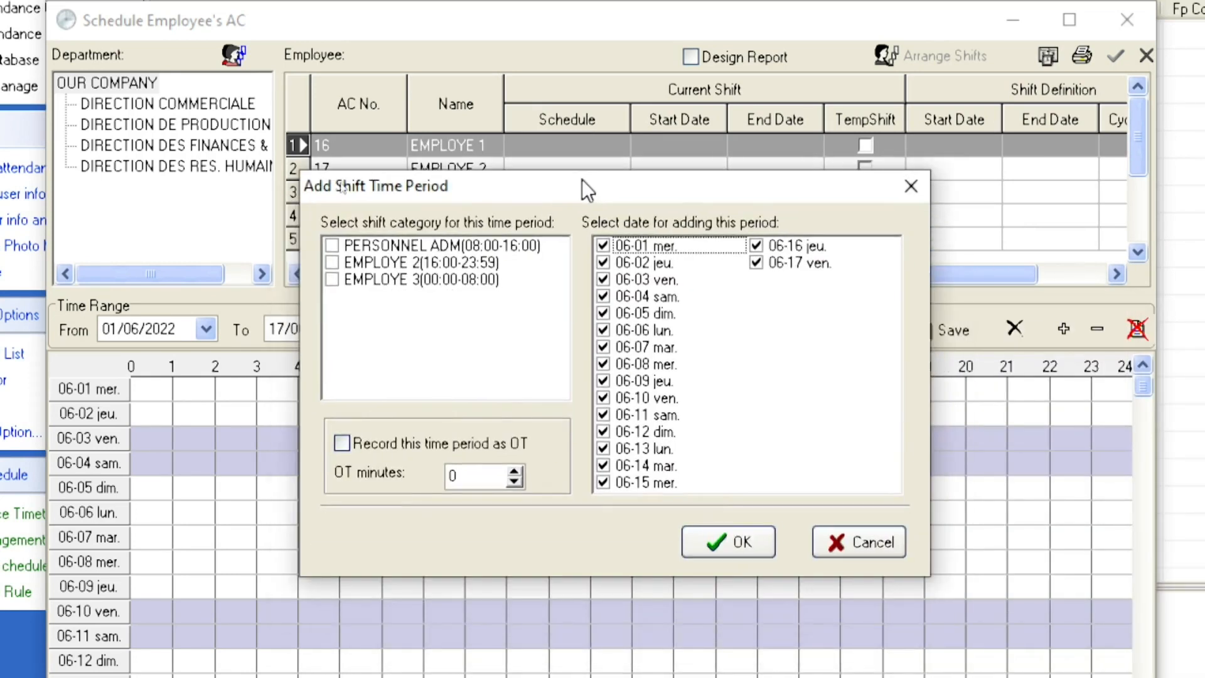
{"action": "left_click", "coordinate": [334, 245]}
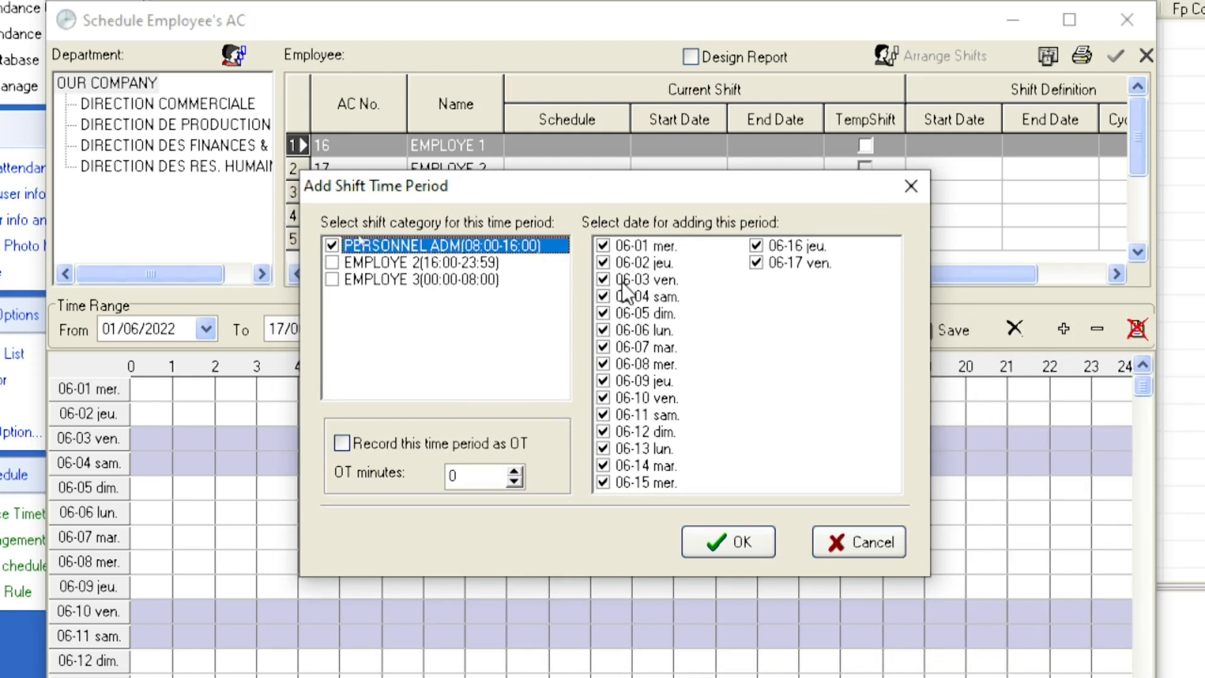
{"action": "left_click", "coordinate": [604, 280]}
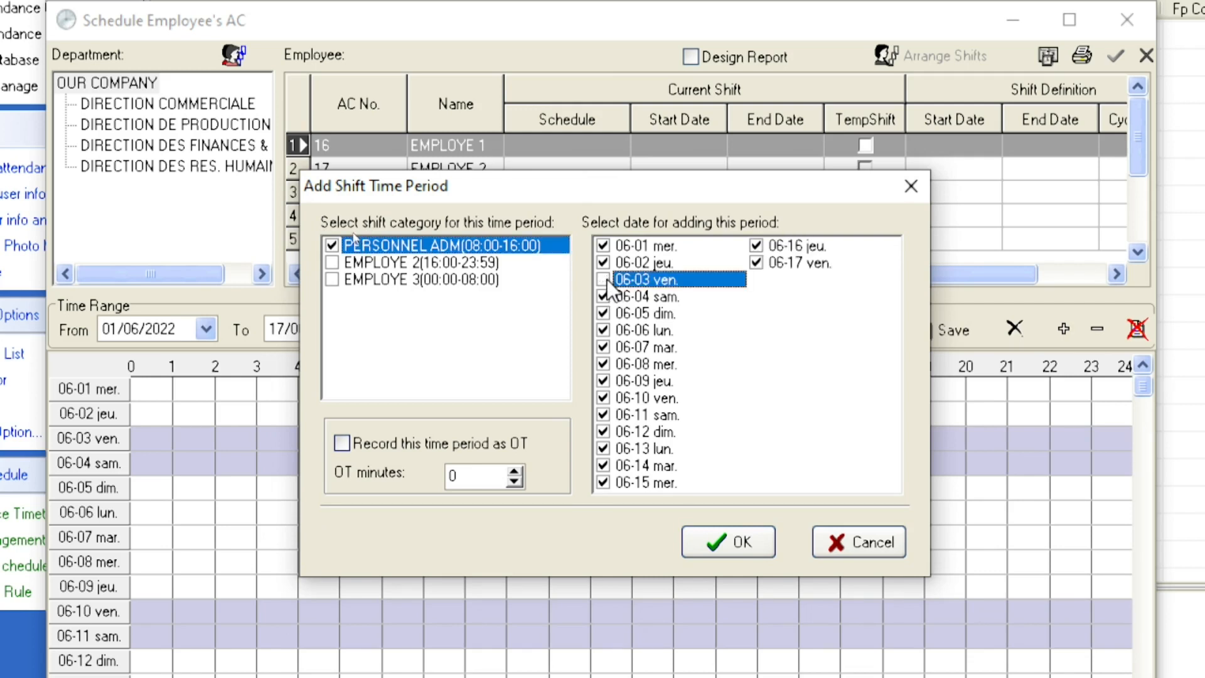
{"action": "left_click", "coordinate": [604, 296]}
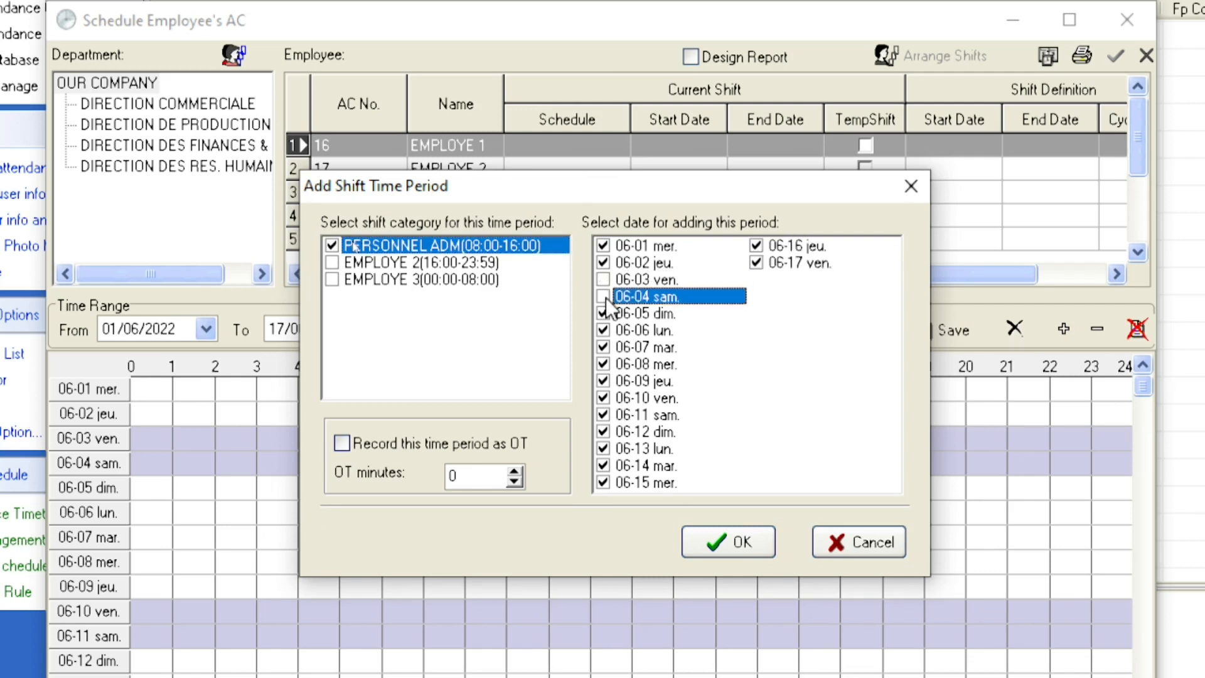
{"action": "left_click", "coordinate": [604, 398]}
{"action": "left_click", "coordinate": [603, 415]}
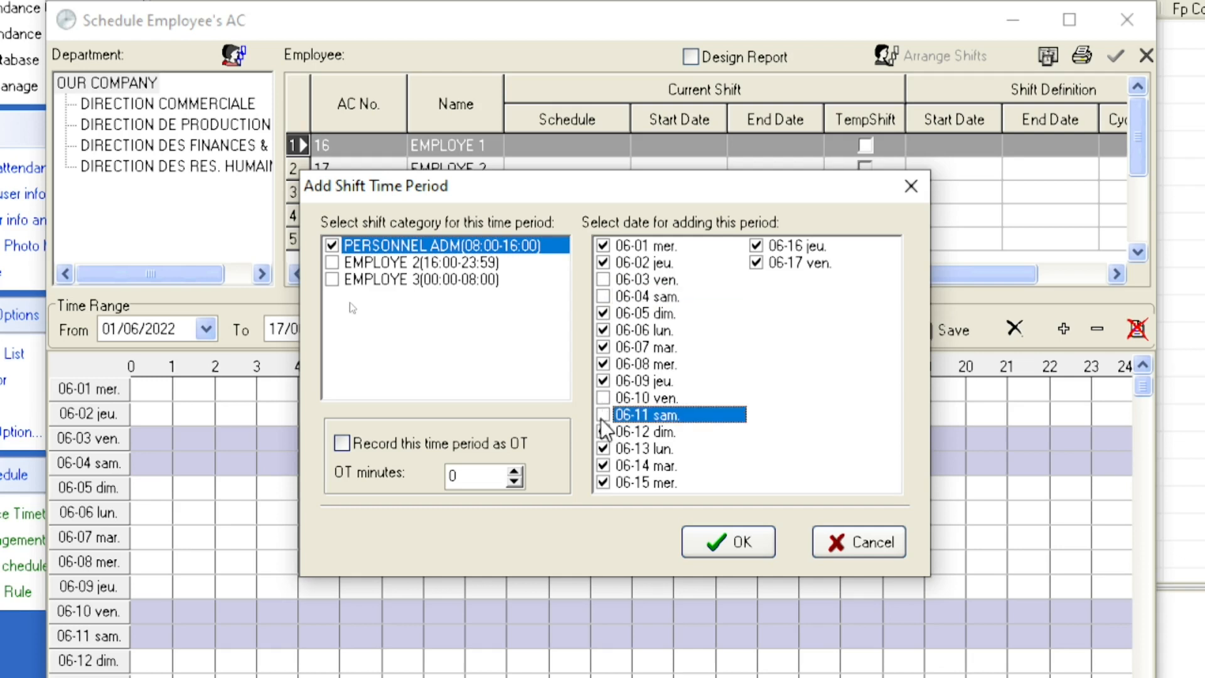
{"action": "left_click", "coordinate": [756, 262]}
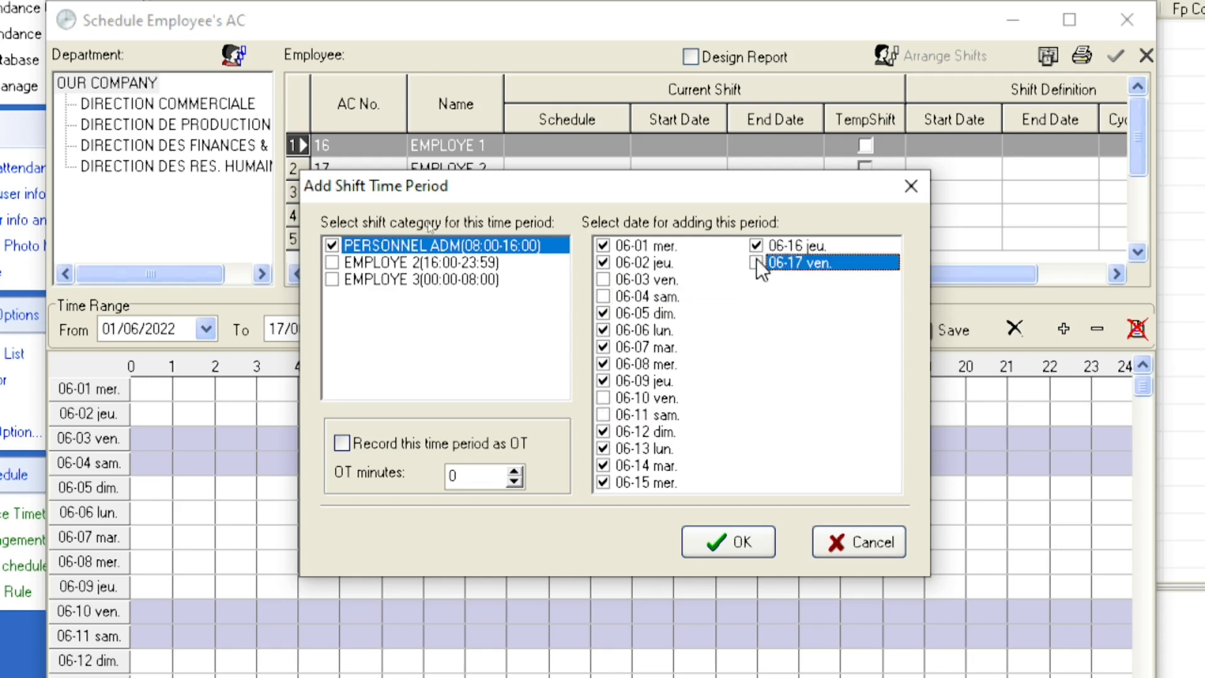
{"action": "left_click", "coordinate": [764, 541]}
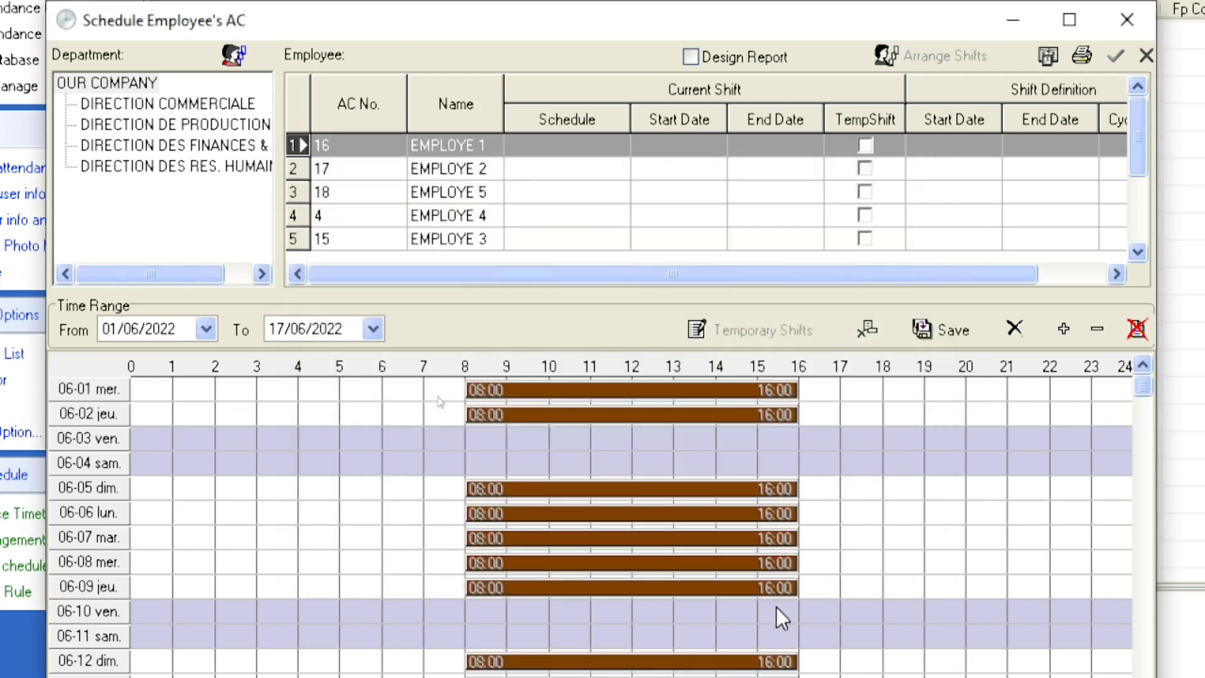
{"action": "left_click", "coordinate": [950, 333]}
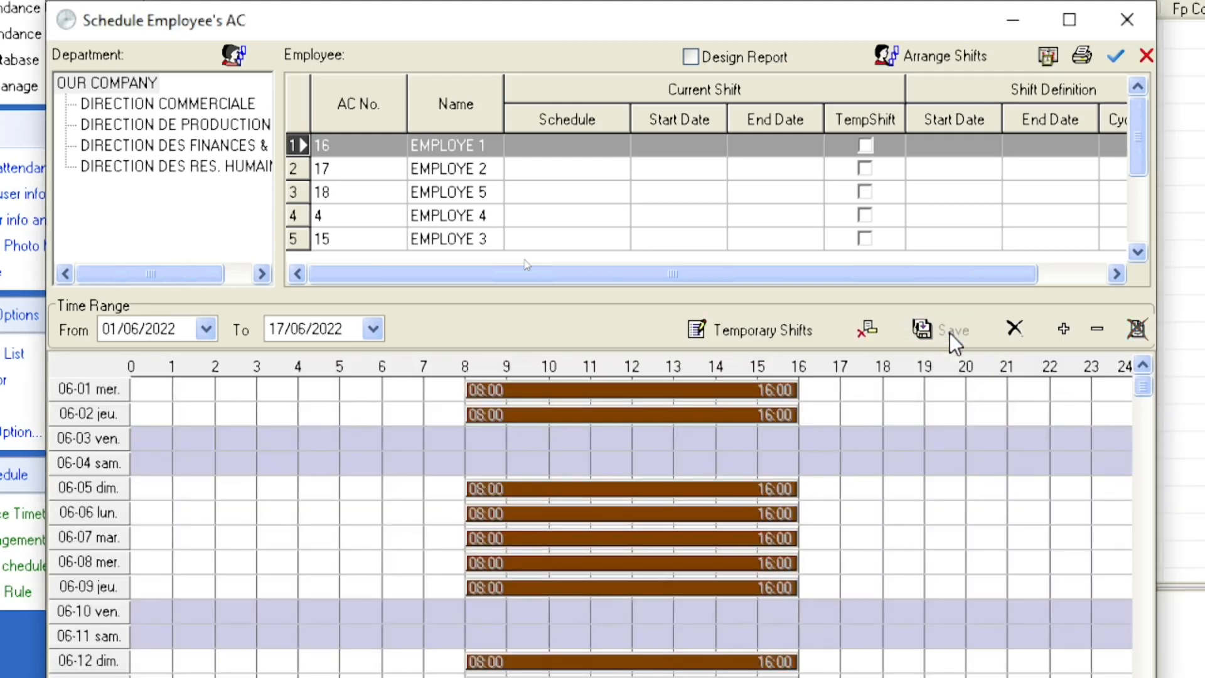
- Give EMPLOYE 2 a temporary schedule with the EMPLOYE 2 (16:00-23:59) period on all dates except 06-03, 06-10 and 06-17, and save
{"action": "left_click", "coordinate": [464, 166]}
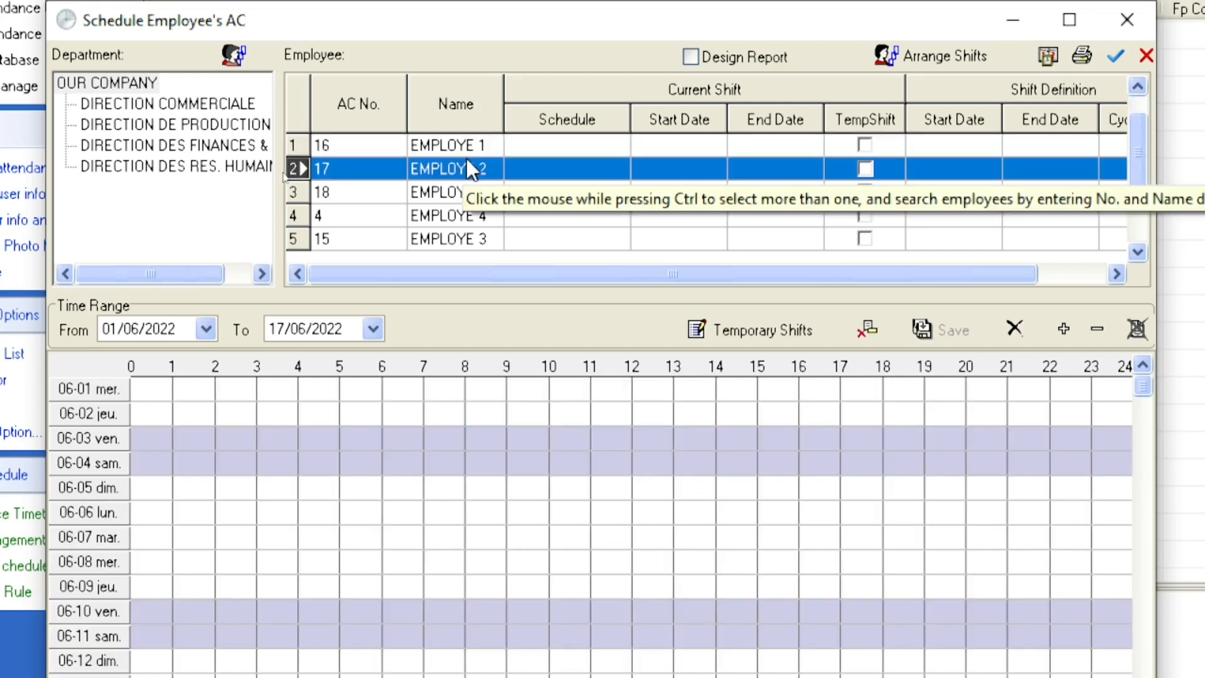
{"action": "left_click", "coordinate": [781, 323]}
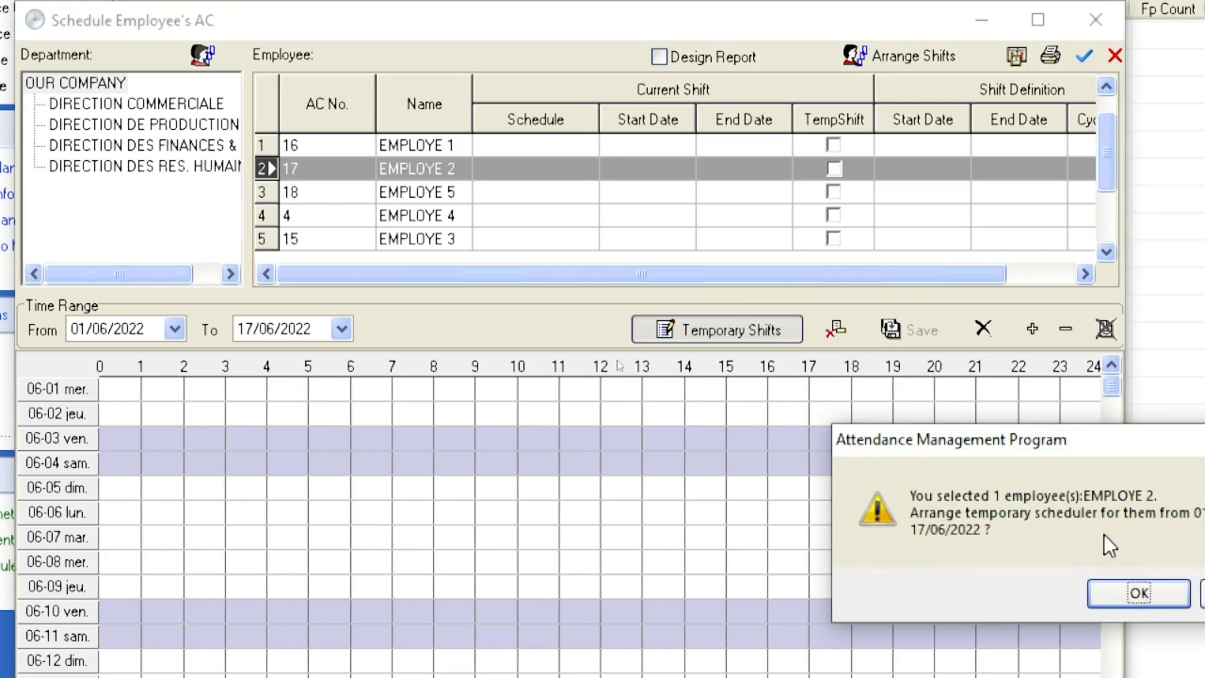
{"action": "left_click", "coordinate": [1112, 594]}
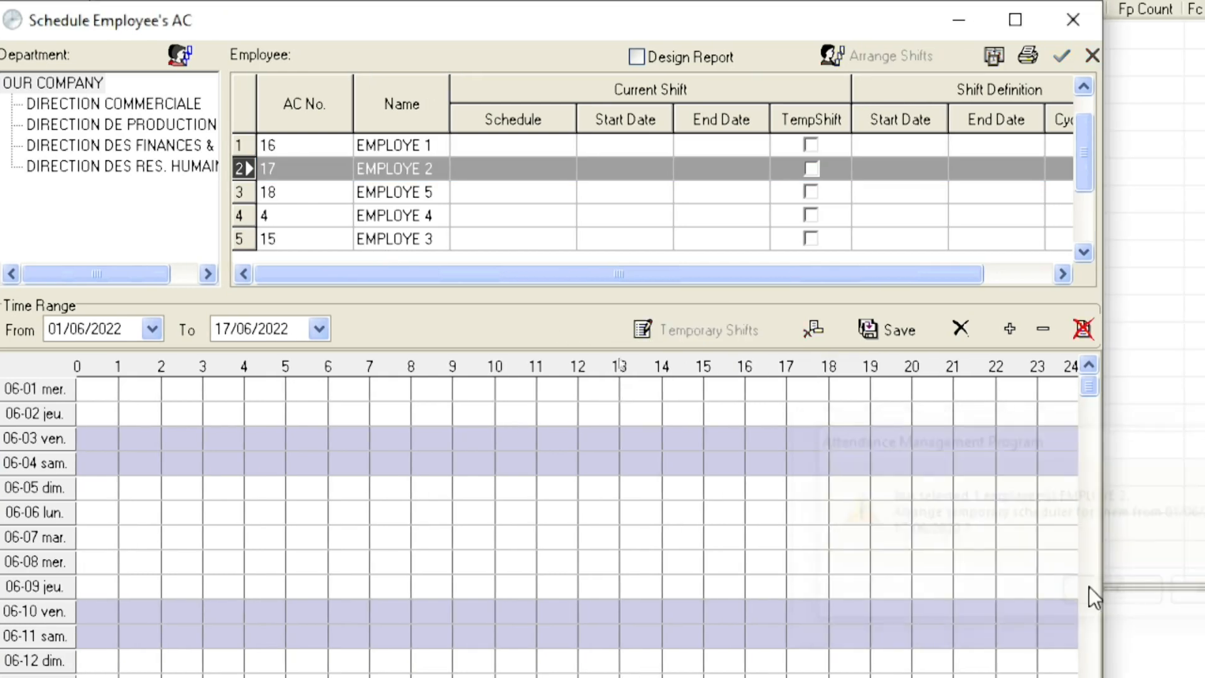
{"action": "left_click", "coordinate": [1007, 326]}
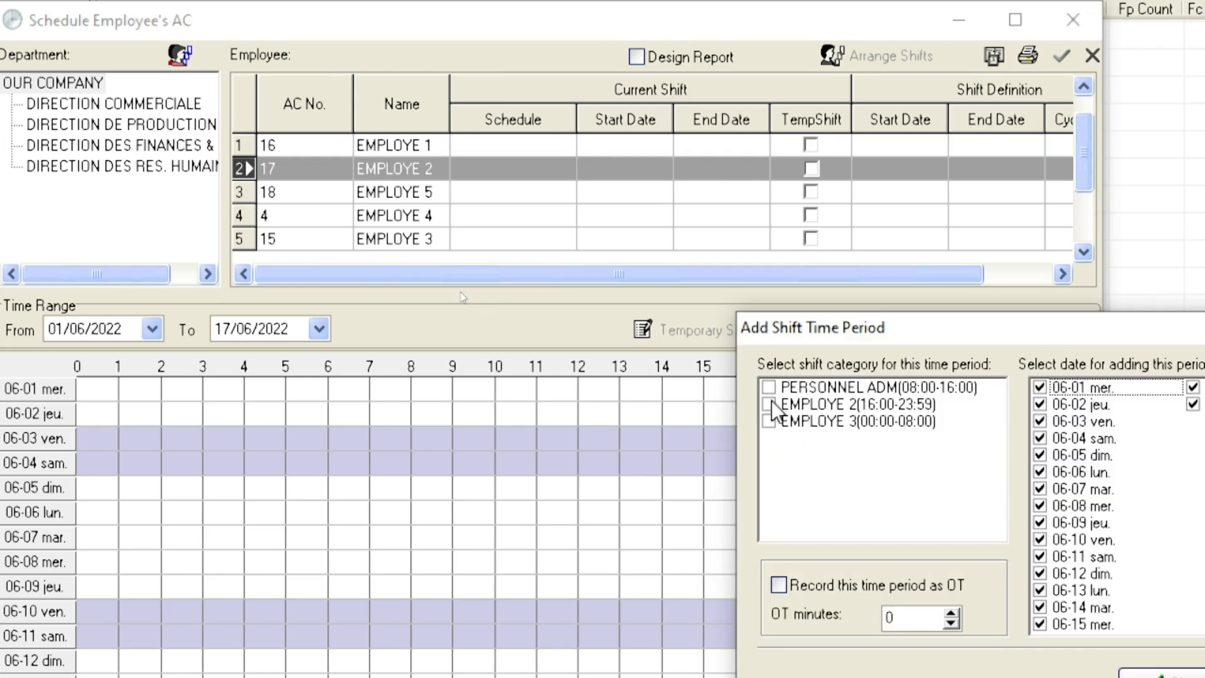
{"action": "left_click", "coordinate": [769, 404]}
{"action": "left_click_drag", "start_coordinate": [917, 317], "coordinate": [493, 106]}
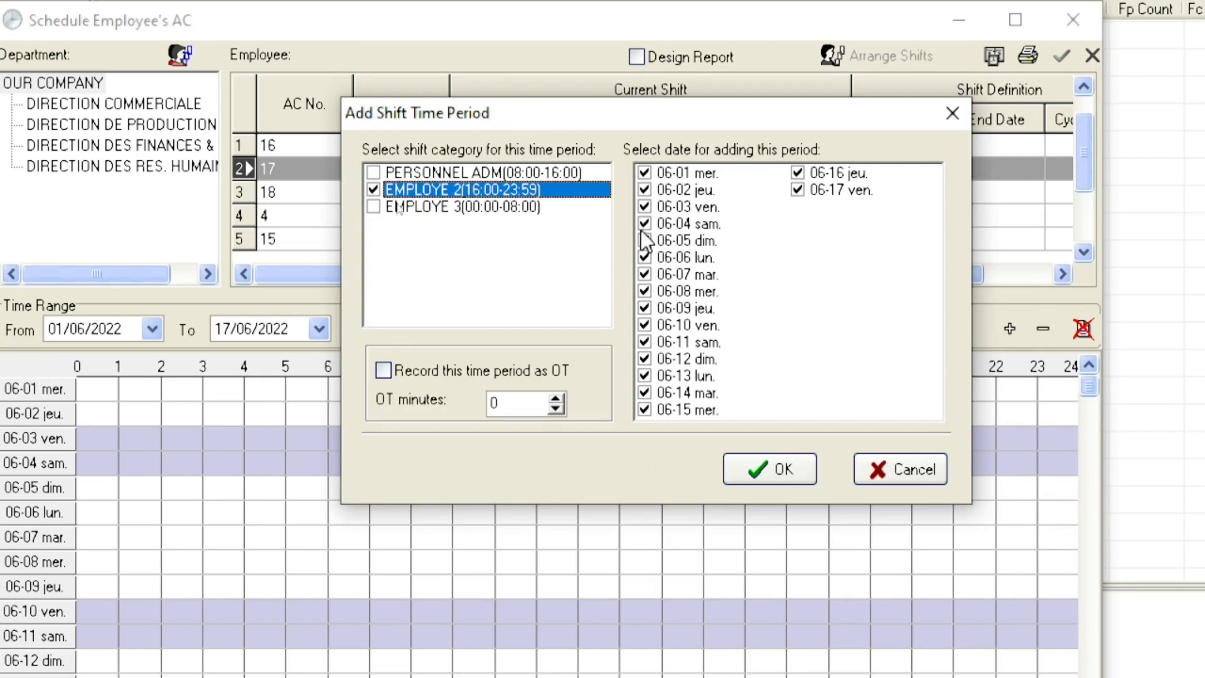
{"action": "left_click", "coordinate": [646, 207]}
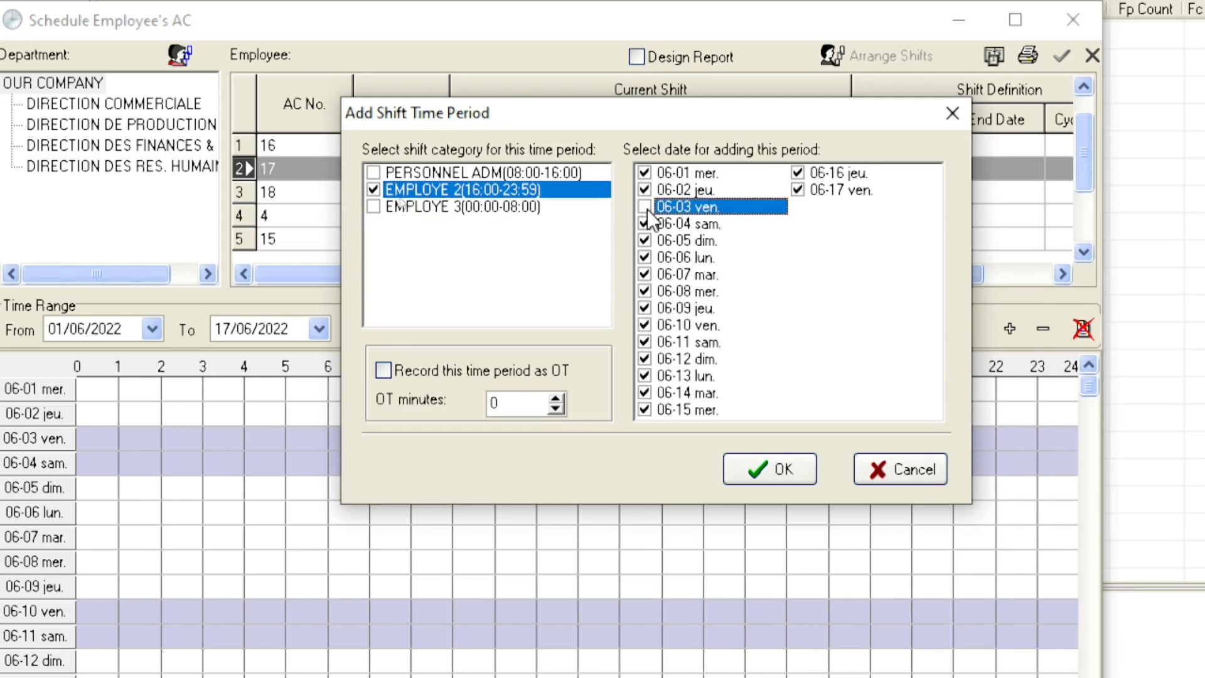
{"action": "left_click", "coordinate": [645, 326]}
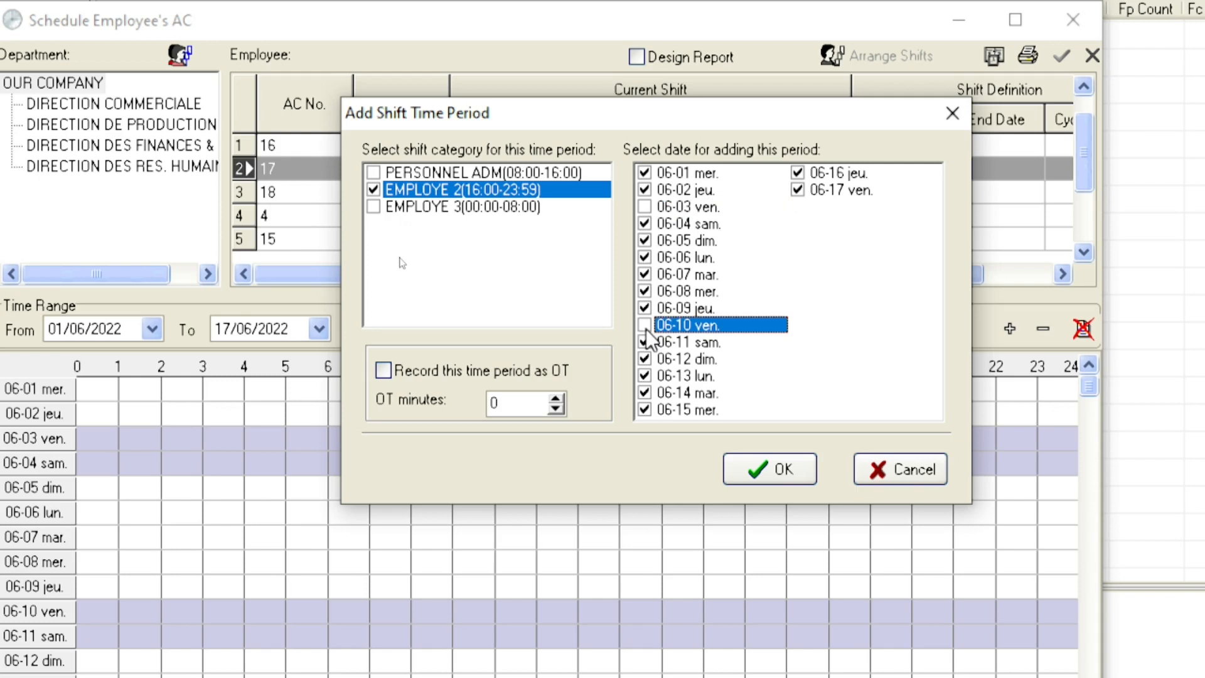
{"action": "left_click", "coordinate": [798, 189]}
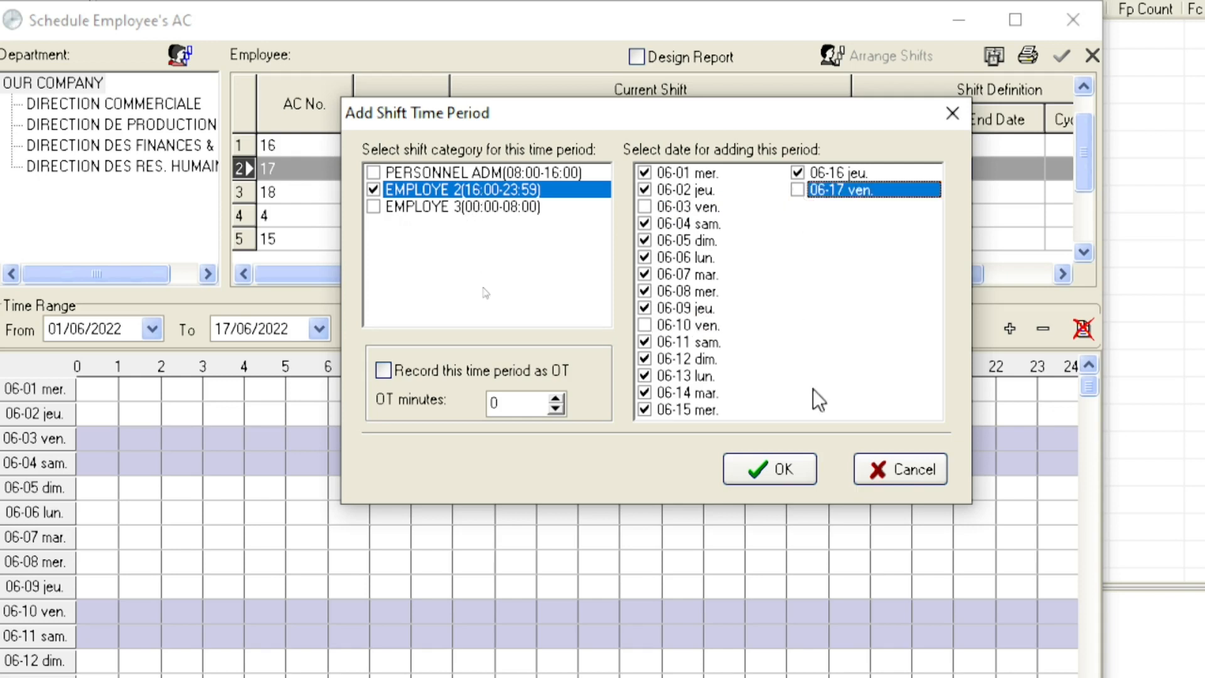
{"action": "left_click", "coordinate": [793, 470]}
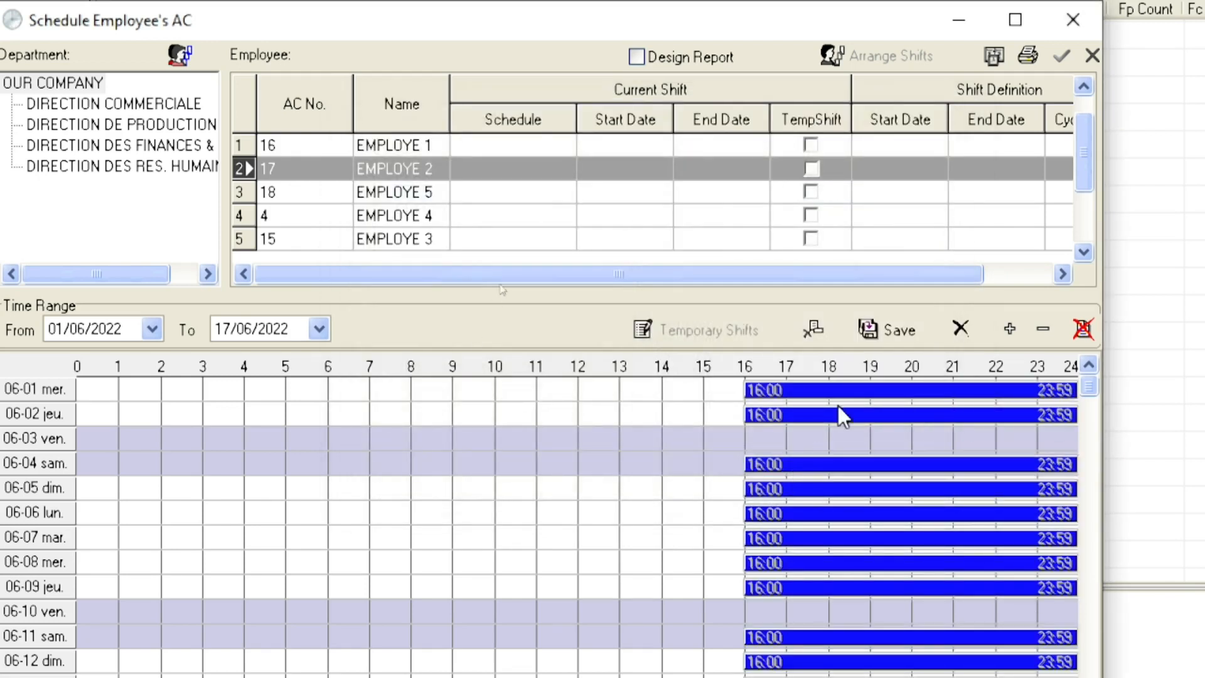
{"action": "left_click", "coordinate": [914, 321]}
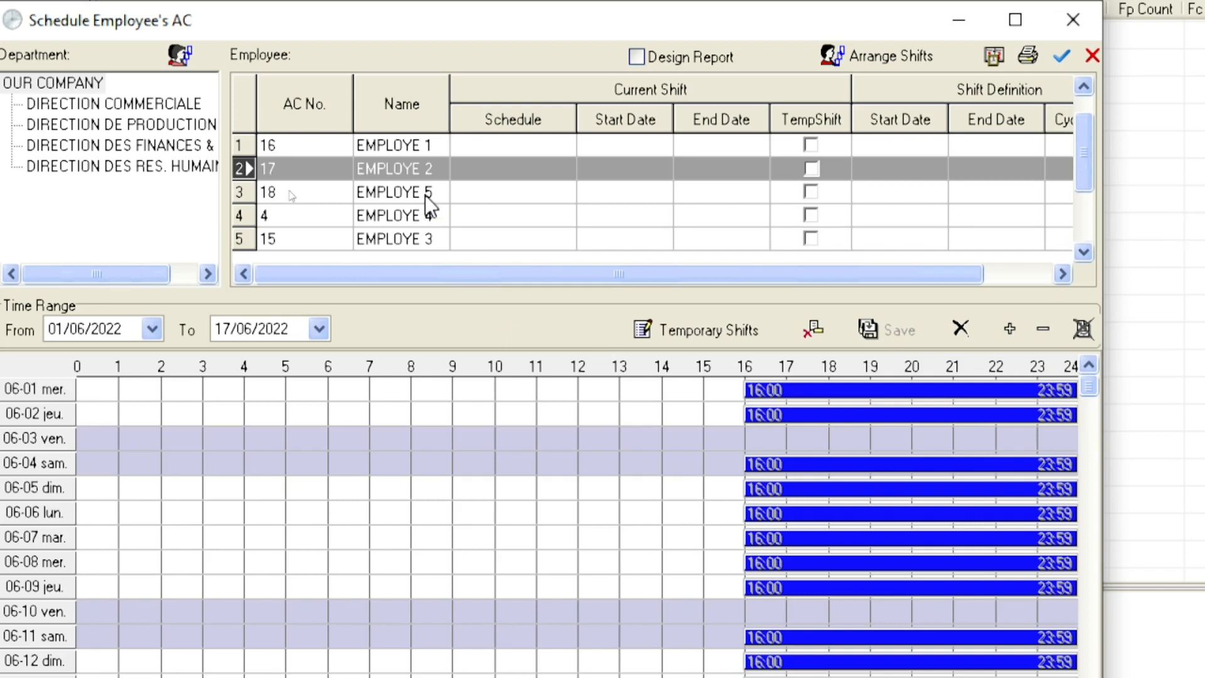
- Give EMPLOYE 3 a temporary schedule with the EMPLOYE 3 (00:00-08:00) period on all dates except 06-03, 06-10 and 06-17, save, and close the schedule
{"action": "left_click", "coordinate": [426, 241]}
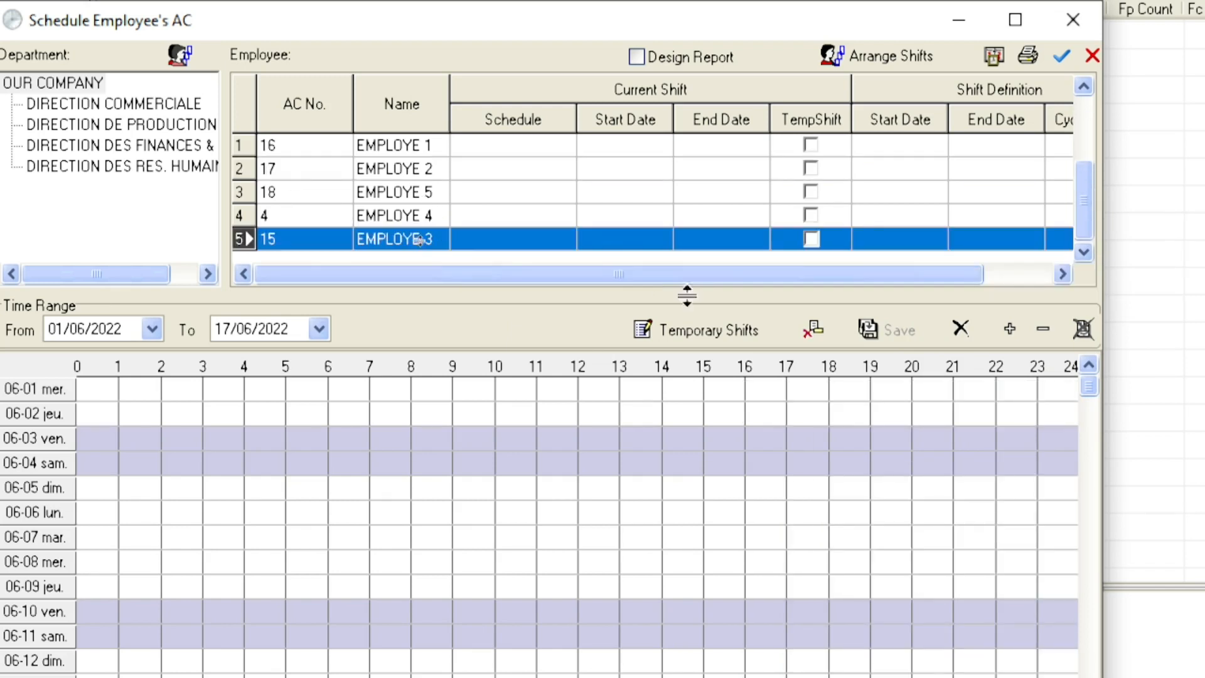
{"action": "left_click", "coordinate": [727, 334]}
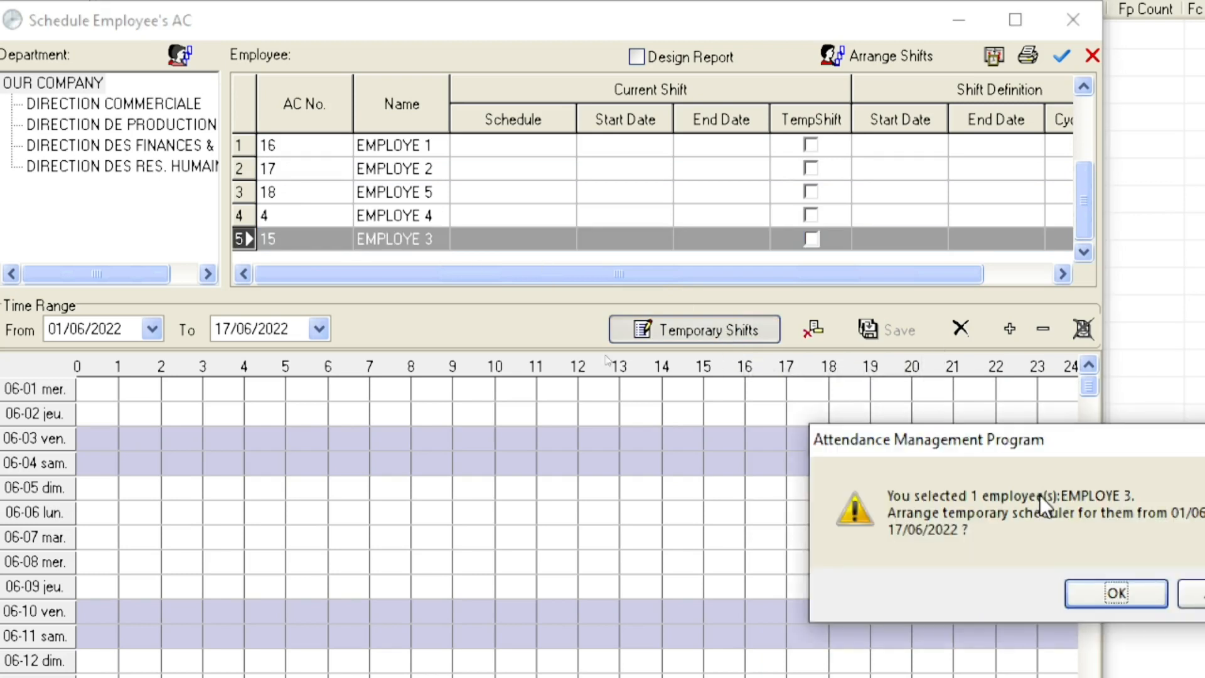
{"action": "left_click", "coordinate": [1111, 597]}
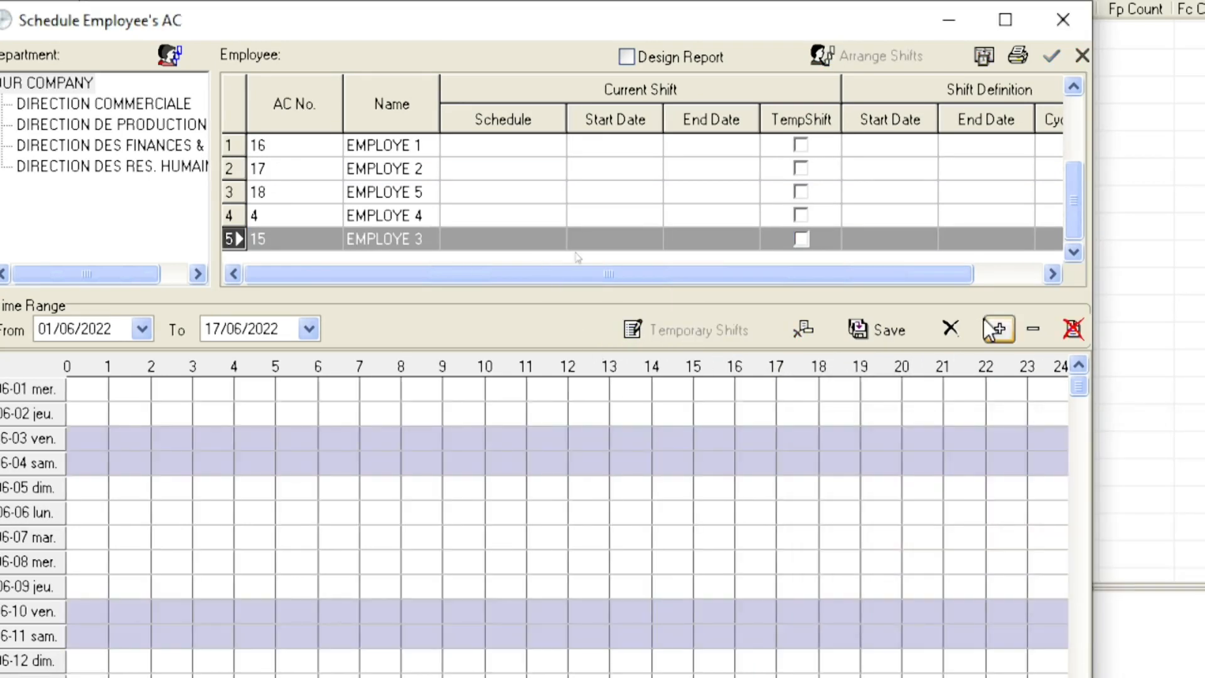
{"action": "left_click", "coordinate": [1003, 325]}
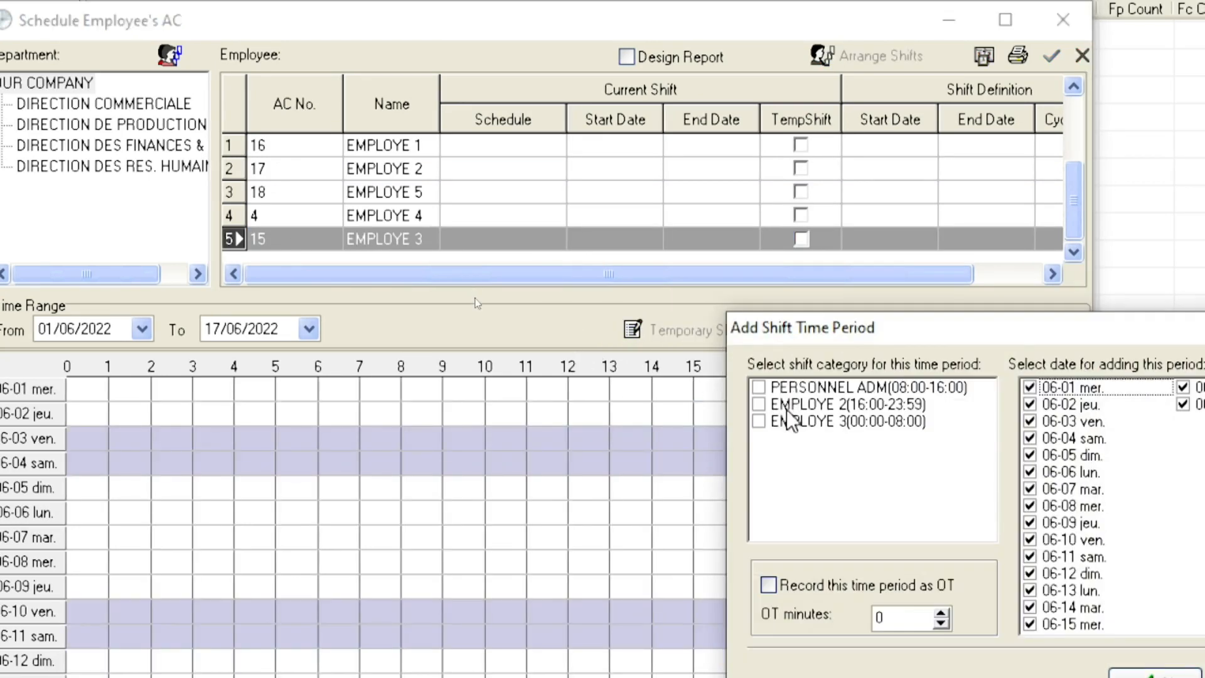
{"action": "left_click_drag", "start_coordinate": [952, 330], "coordinate": [569, 128]}
{"action": "left_click", "coordinate": [377, 221]}
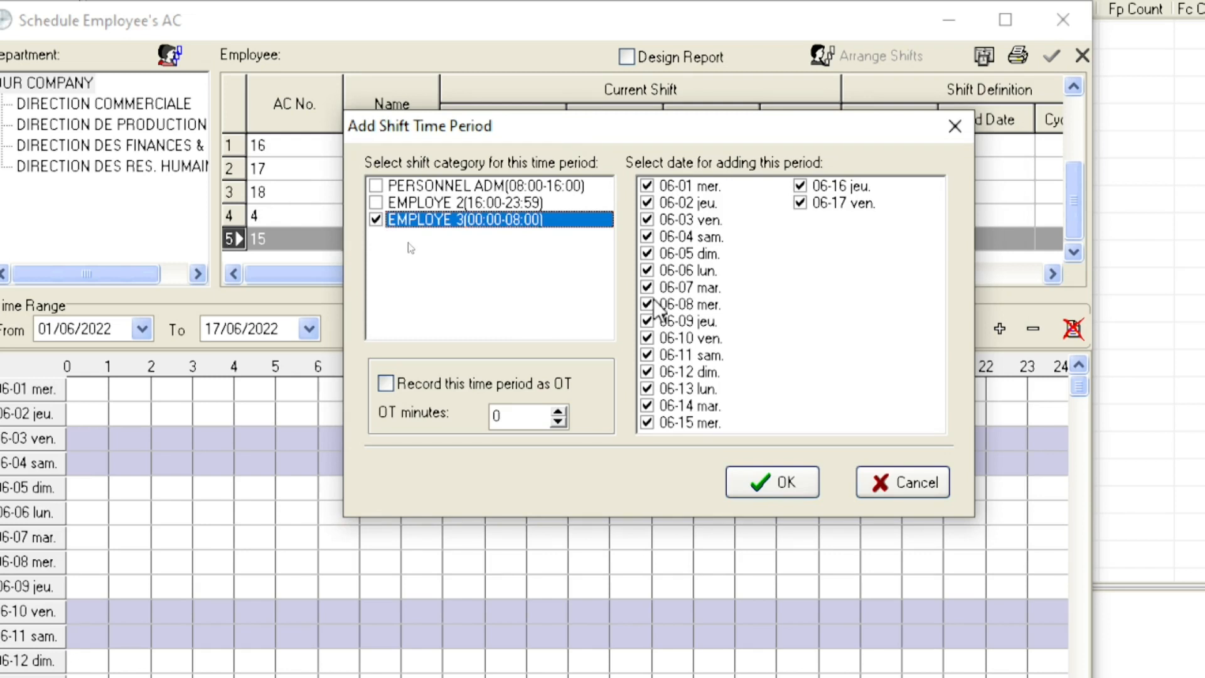
{"action": "left_click", "coordinate": [647, 219]}
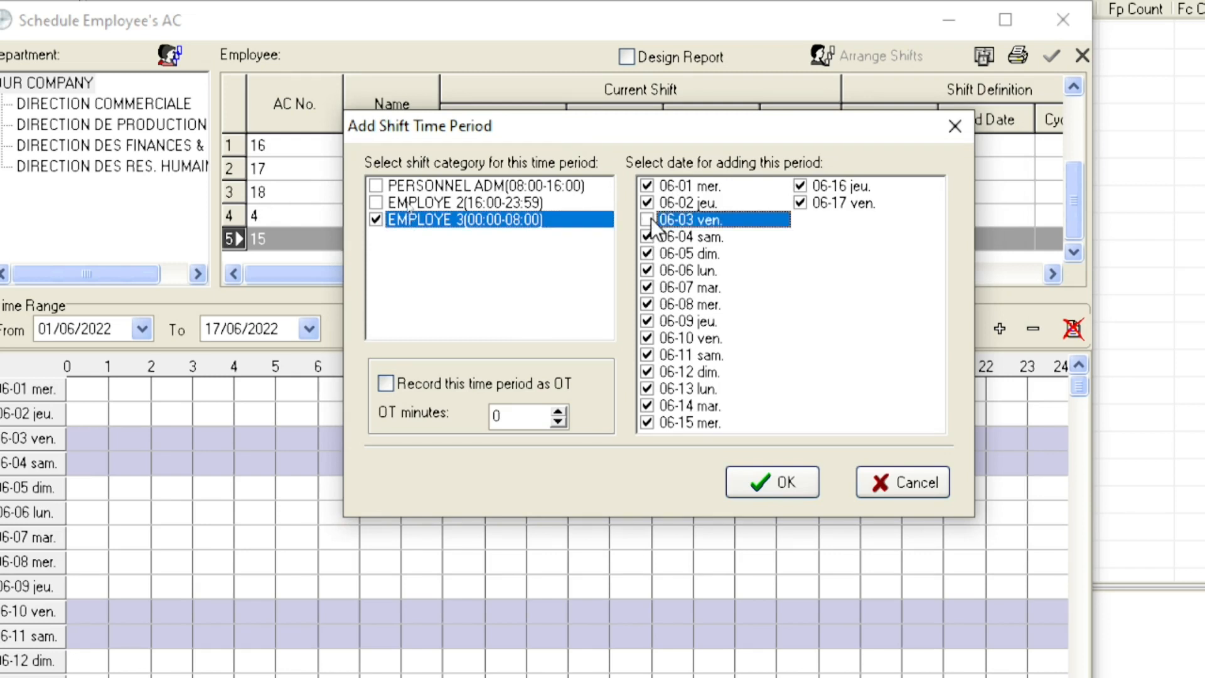
{"action": "left_click", "coordinate": [647, 338]}
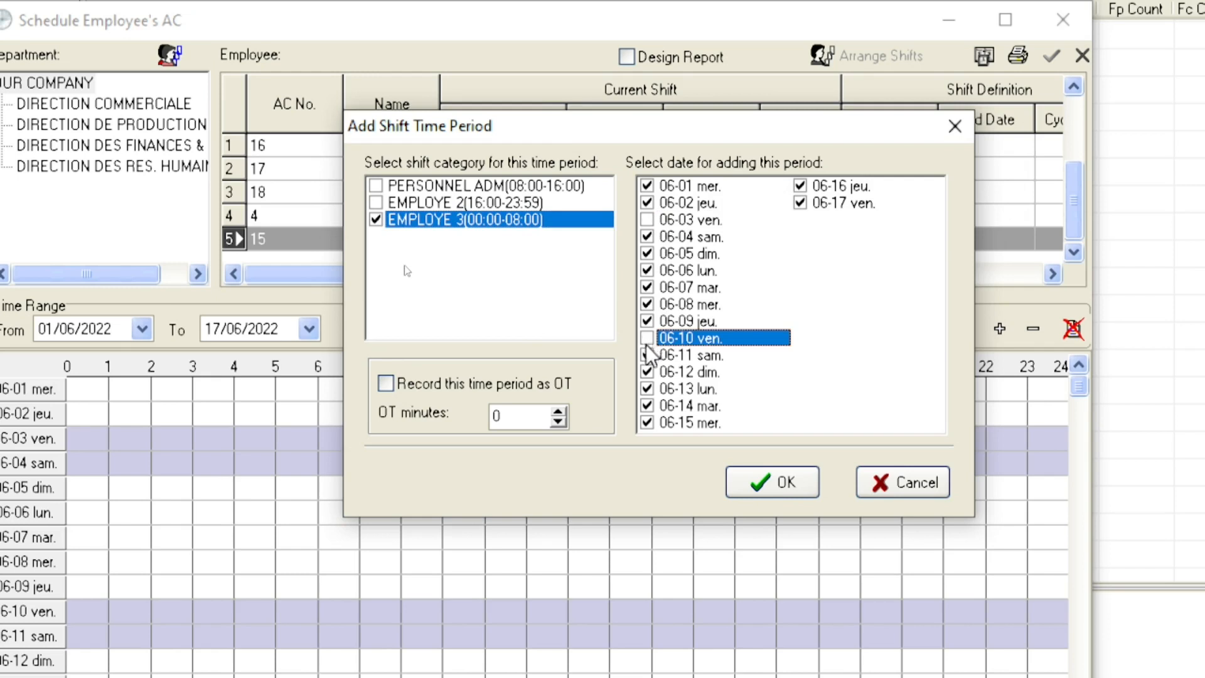
{"action": "left_click", "coordinate": [800, 203]}
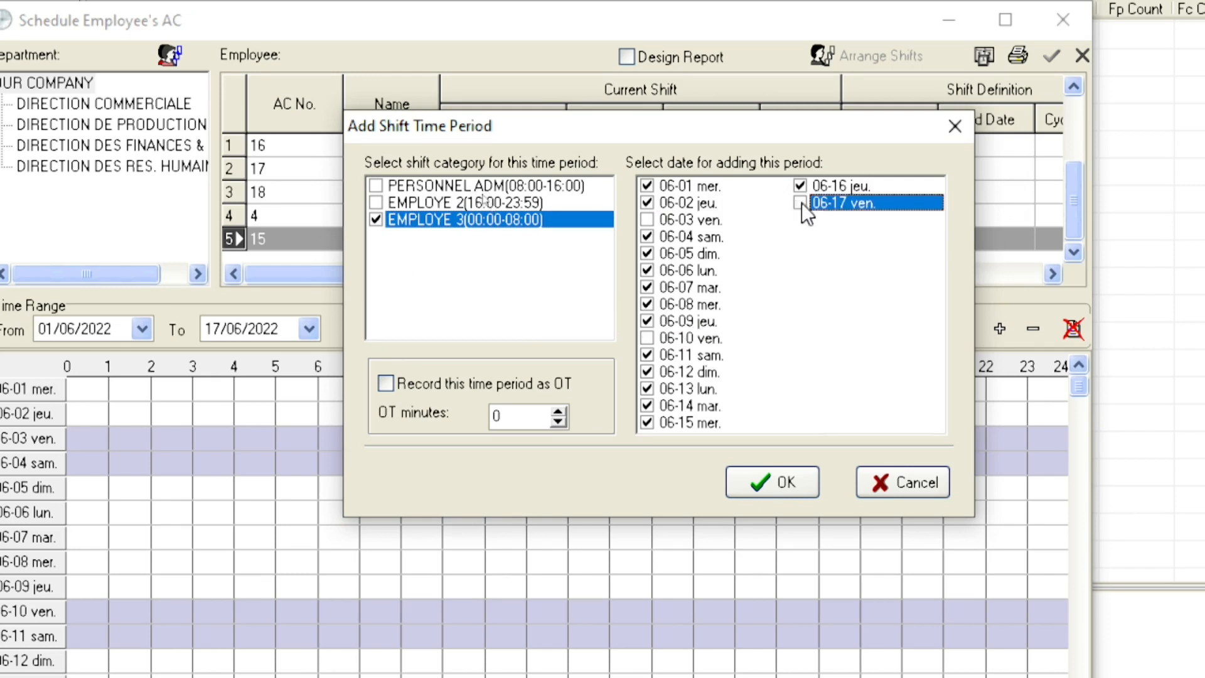
{"action": "left_click", "coordinate": [785, 479]}
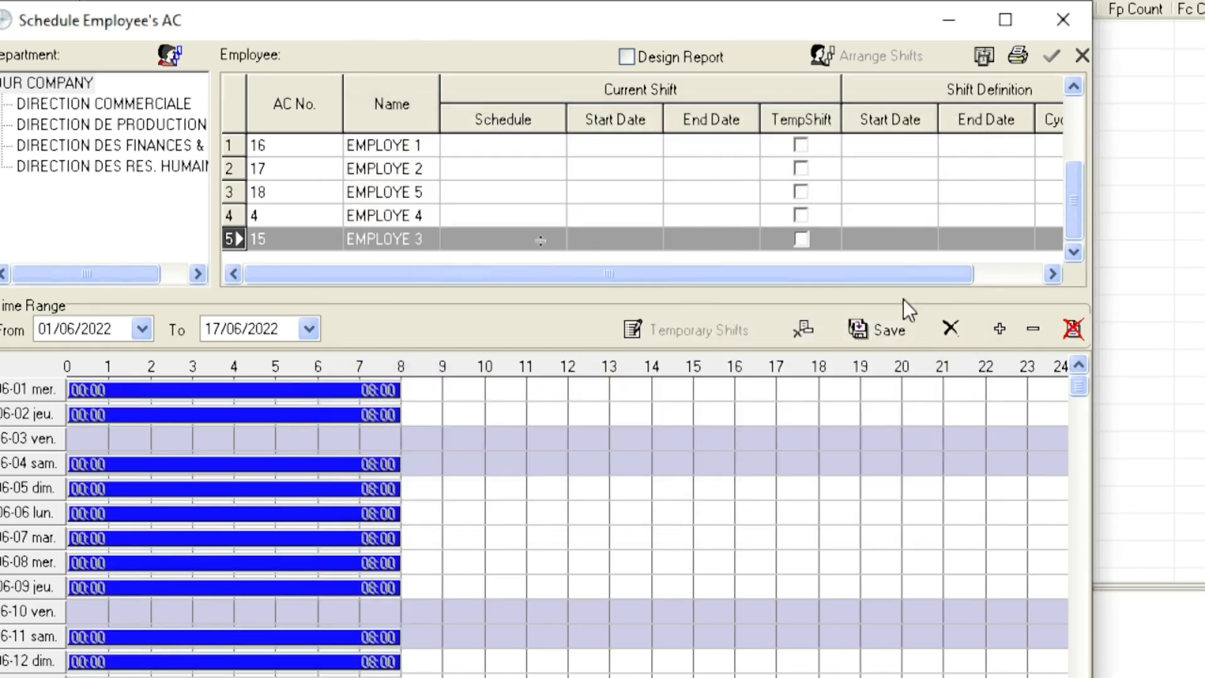
{"action": "left_click", "coordinate": [868, 322]}
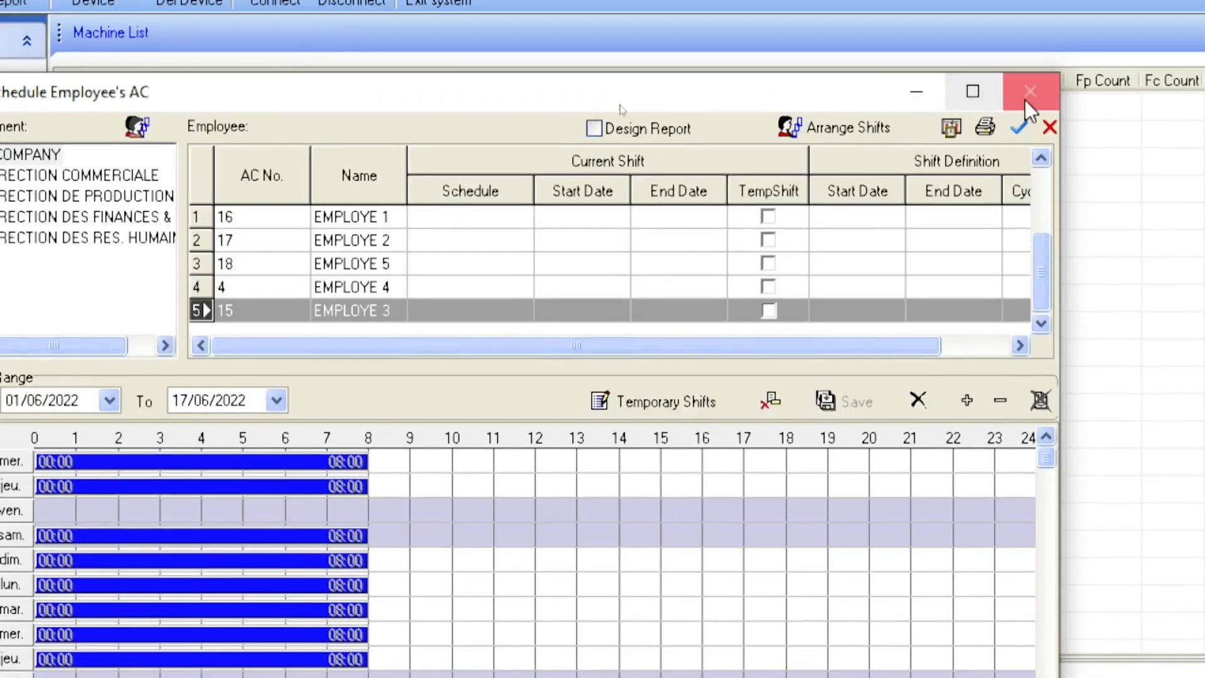
{"action": "left_click", "coordinate": [1047, 125]}
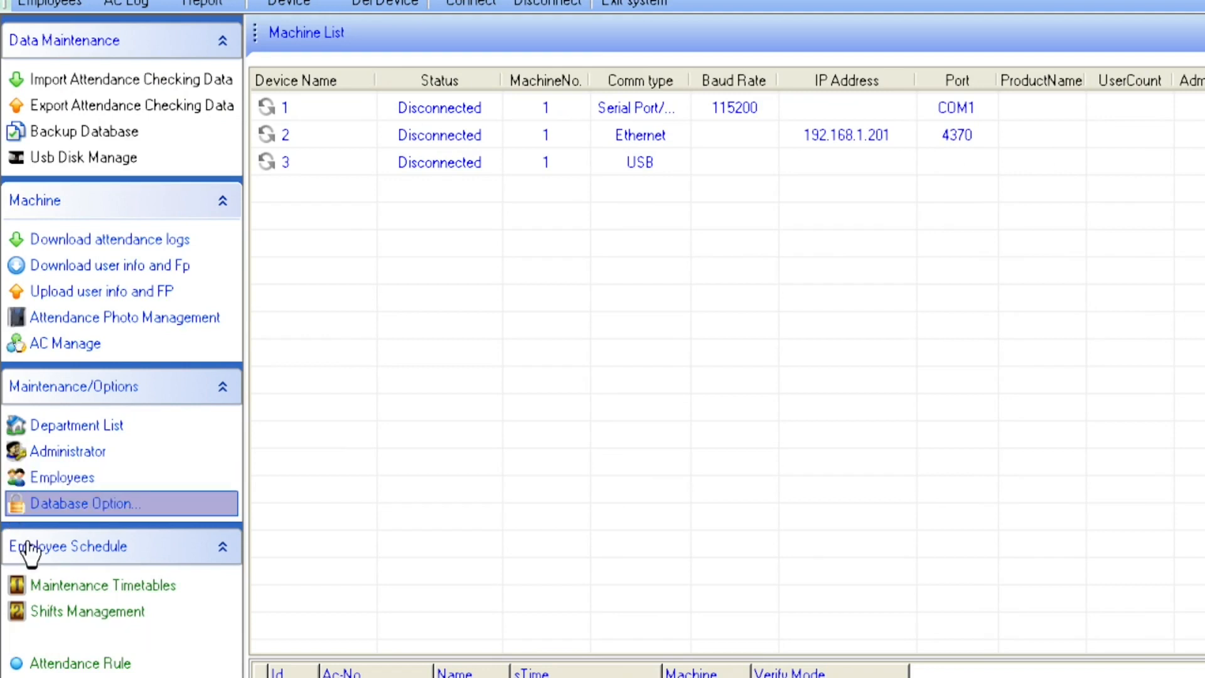
- Open the timetable maintenance and add a new timetable named EMPLOYE 4
{"action": "left_click", "coordinate": [62, 589]}
{"action": "left_click_drag", "start_coordinate": [933, 345], "coordinate": [348, 114]}
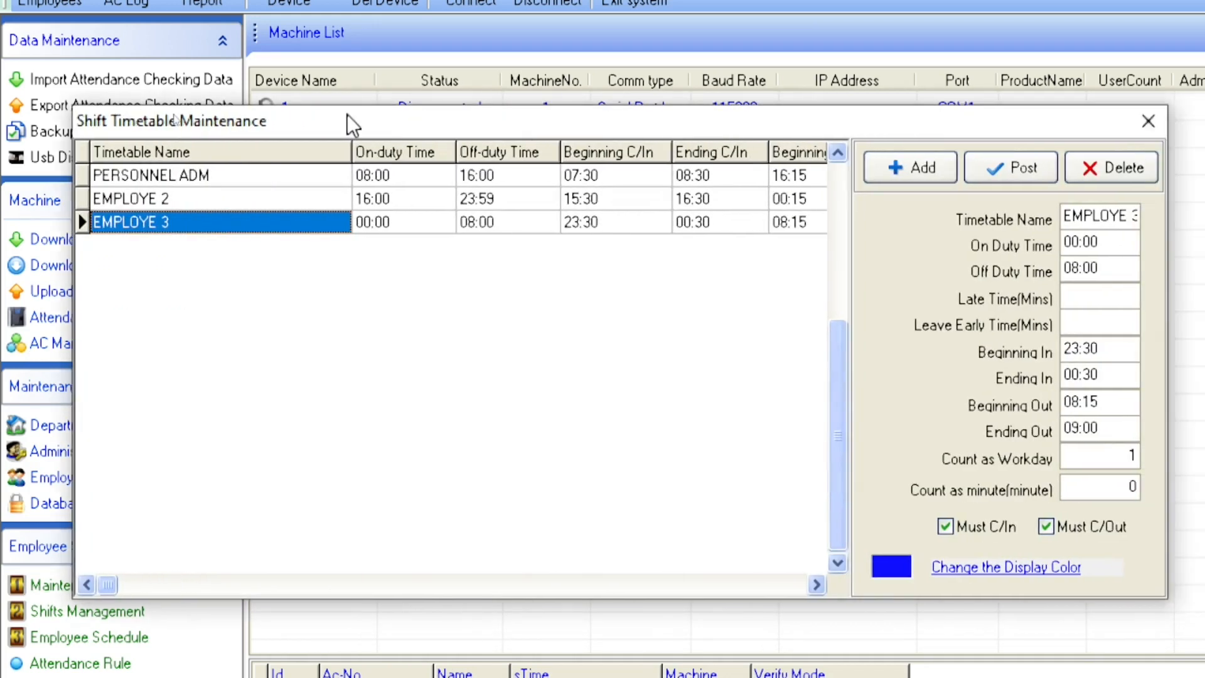
{"action": "left_click", "coordinate": [937, 171]}
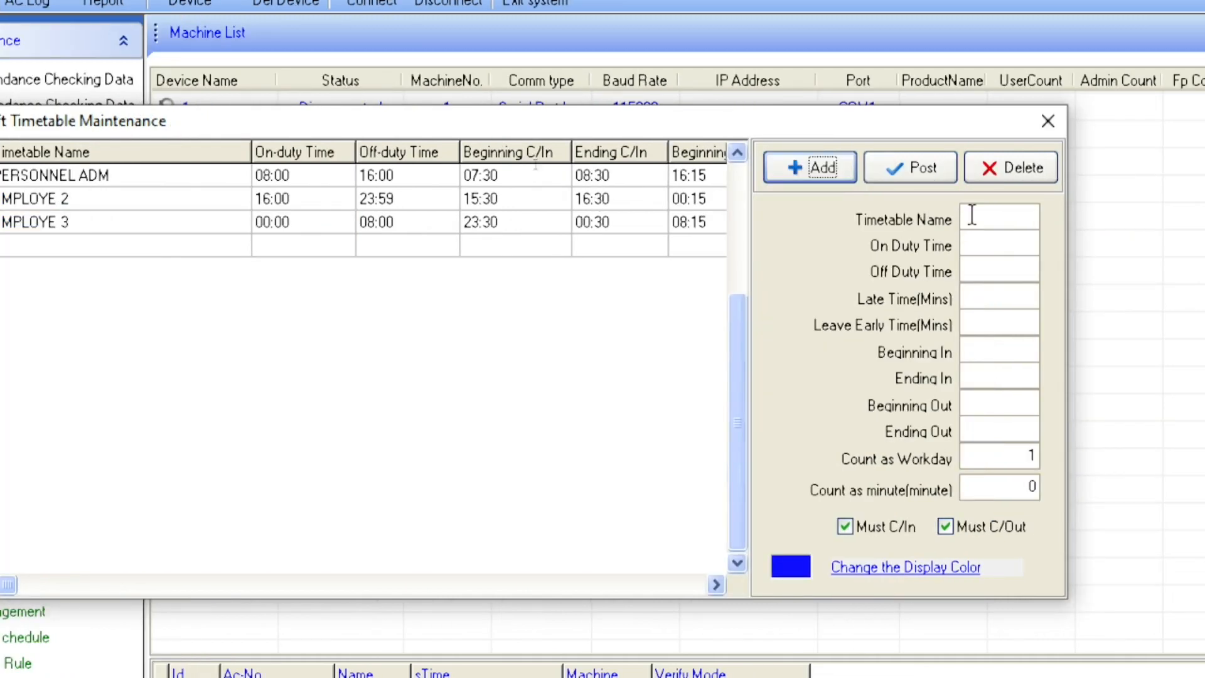
{"action": "left_click", "coordinate": [1070, 215]}
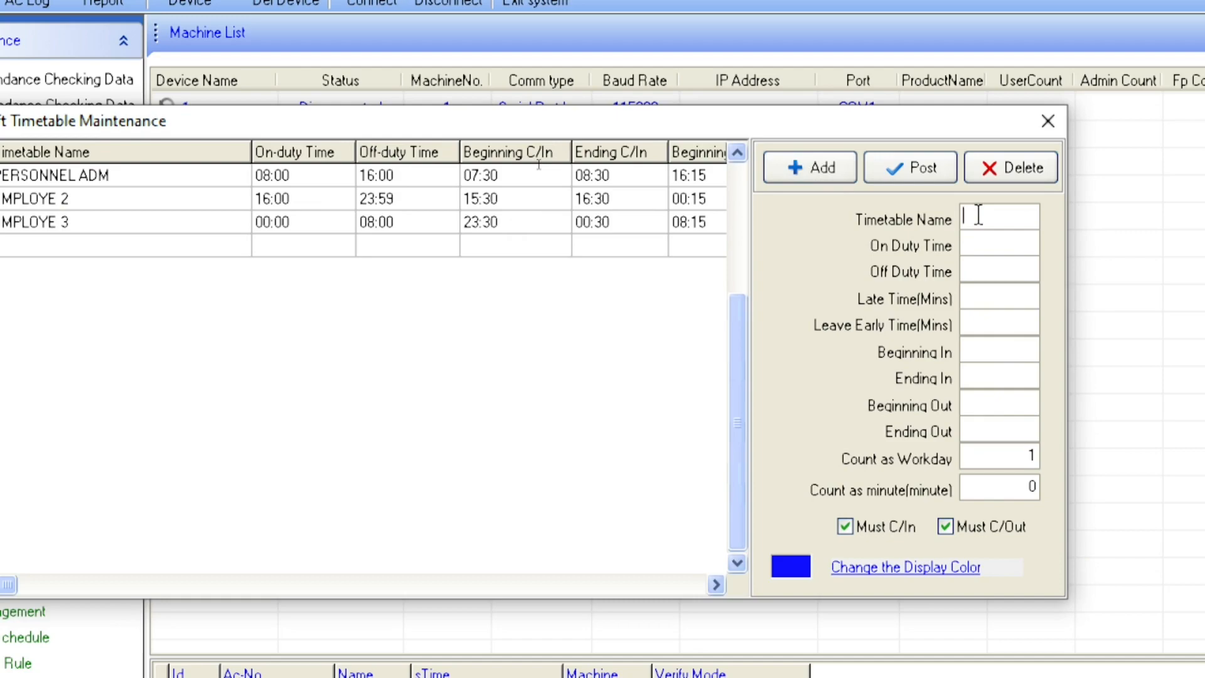
{"action": "type", "text": "EMPLO"}
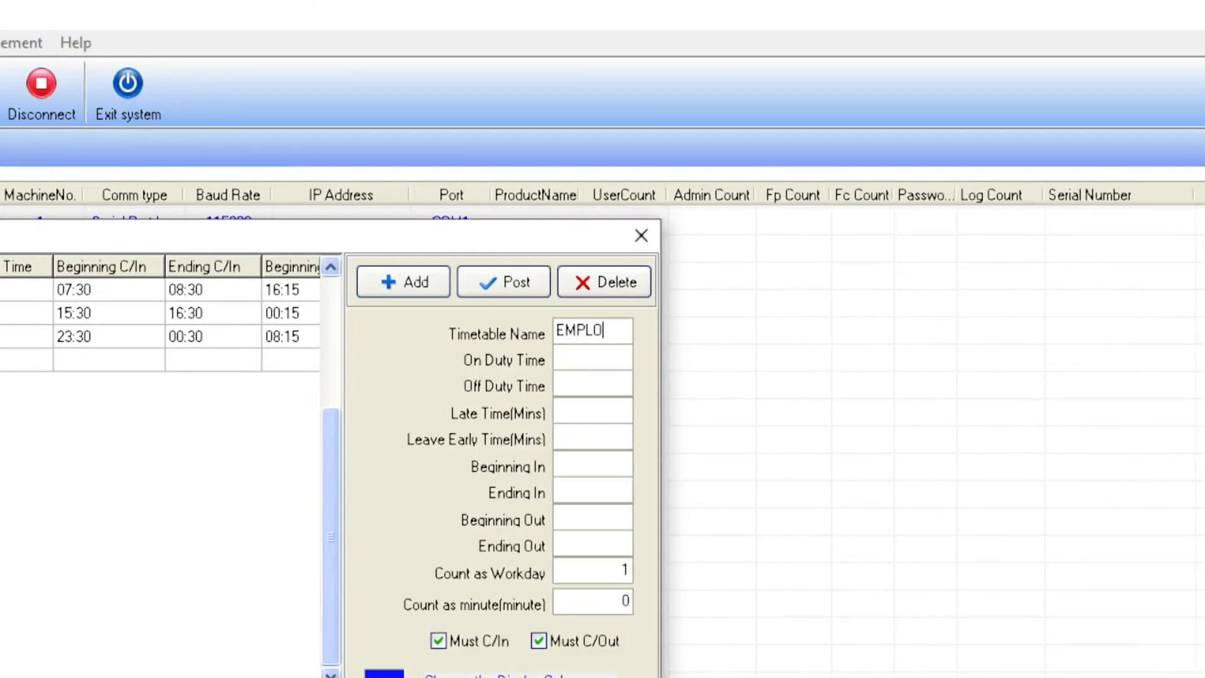
{"action": "type", "text": "YE 4"}
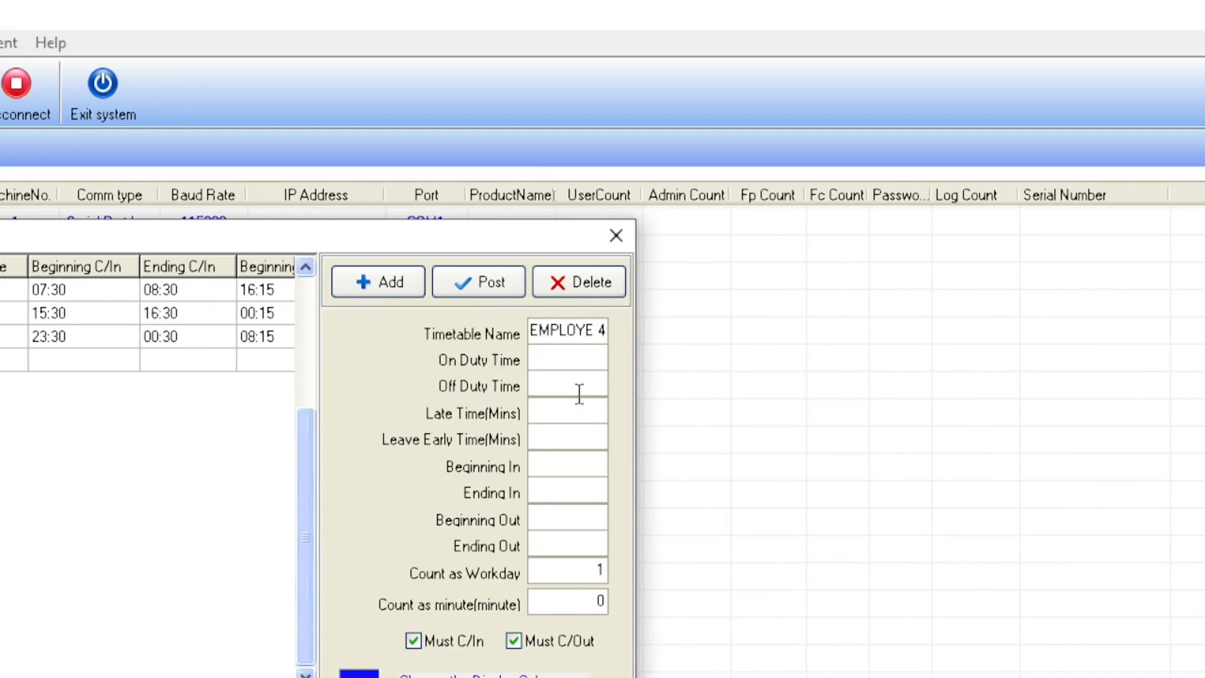
- Set the EMPLOYE 4 timetable's on-duty time to 08:00 and off-duty time to 16:00
{"action": "left_click", "coordinate": [560, 358]}
{"action": "type", "text": "08:"}
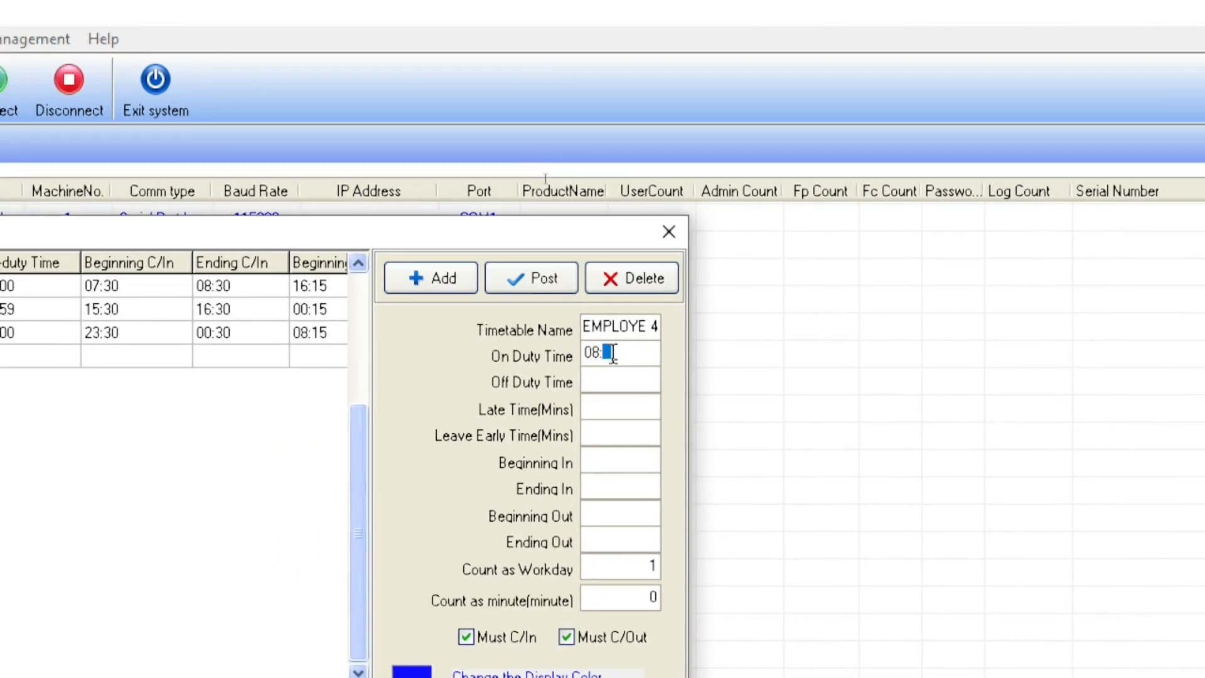
{"action": "type", "text": "00"}
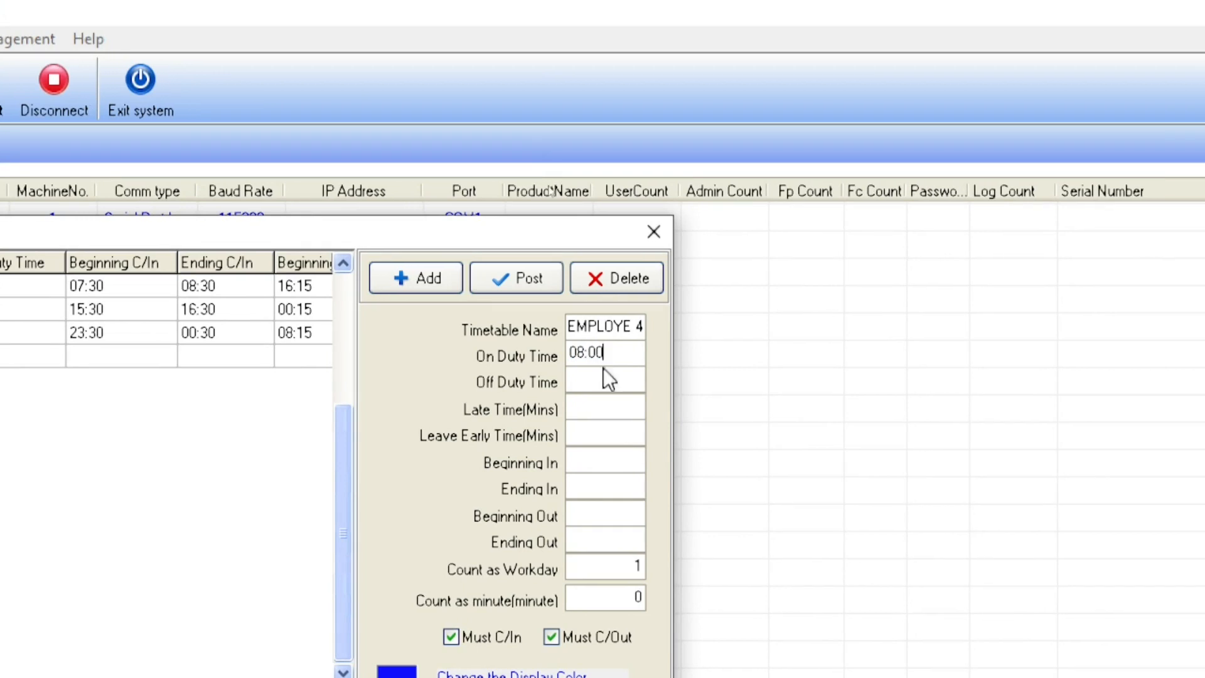
{"action": "left_click", "coordinate": [604, 371]}
{"action": "type", "text": "16:"}
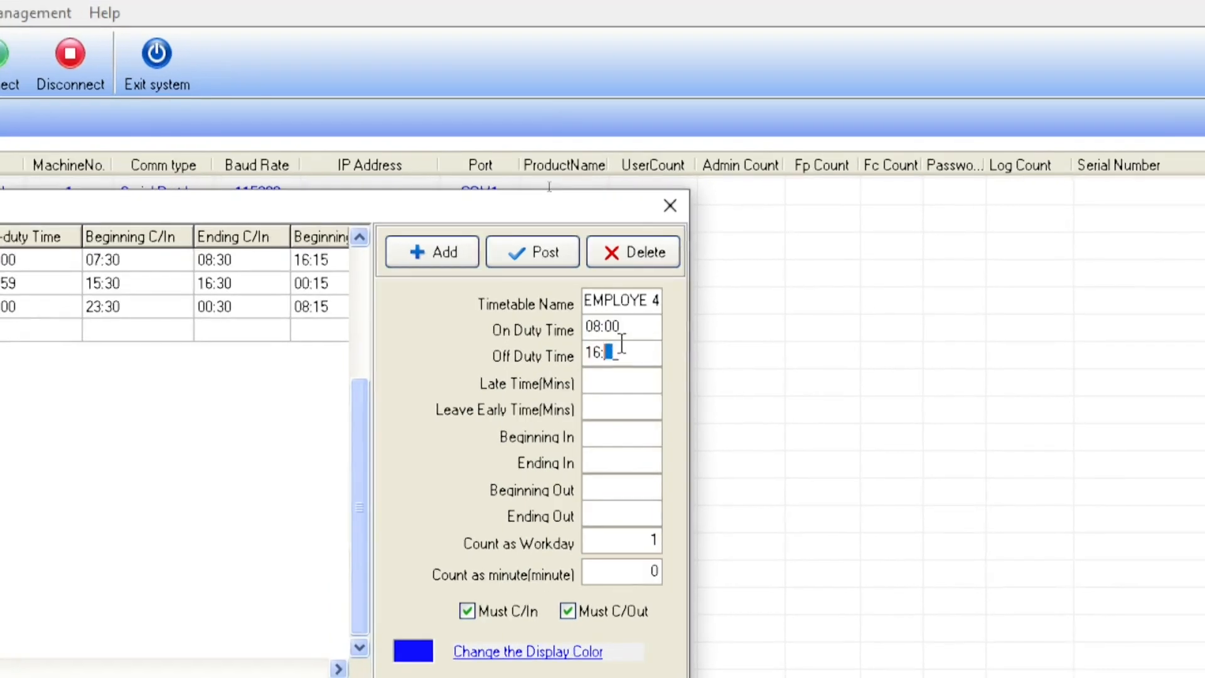
{"action": "type", "text": "00"}
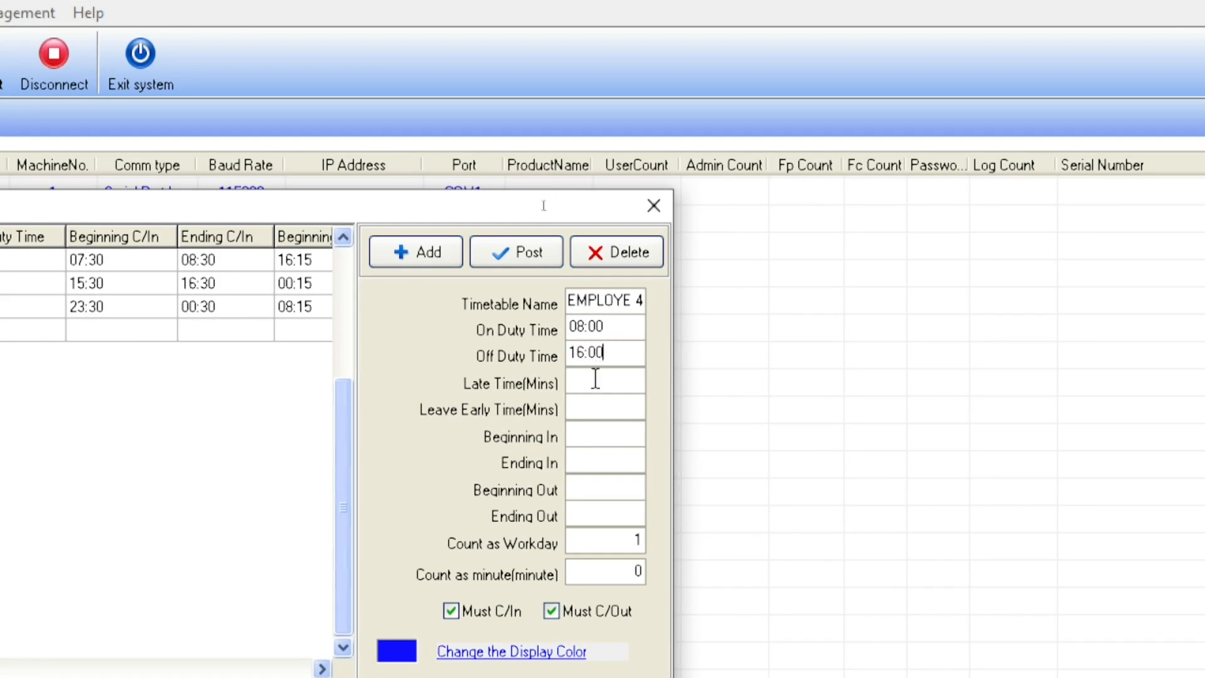
- Set the EMPLOYE 4 timetable's check-in window to begin at 06:30 and end at 08:30
{"action": "left_click", "coordinate": [581, 440]}
{"action": "type", "text": "0"}
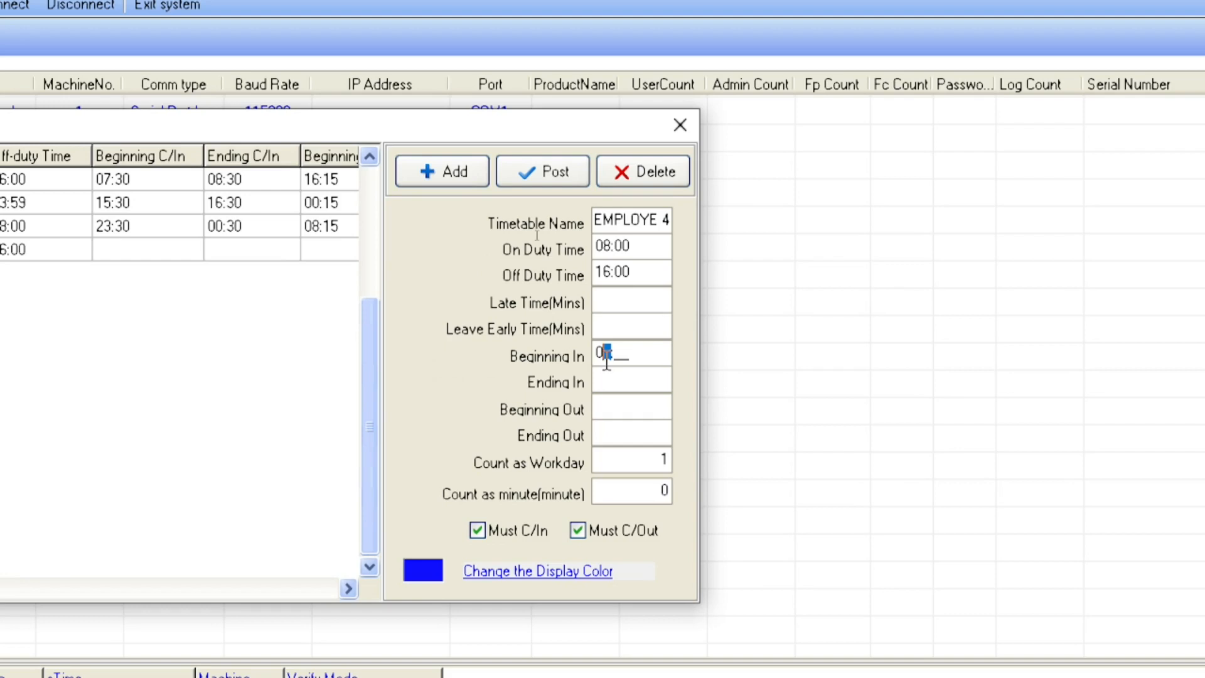
{"action": "type", "text": "7"}
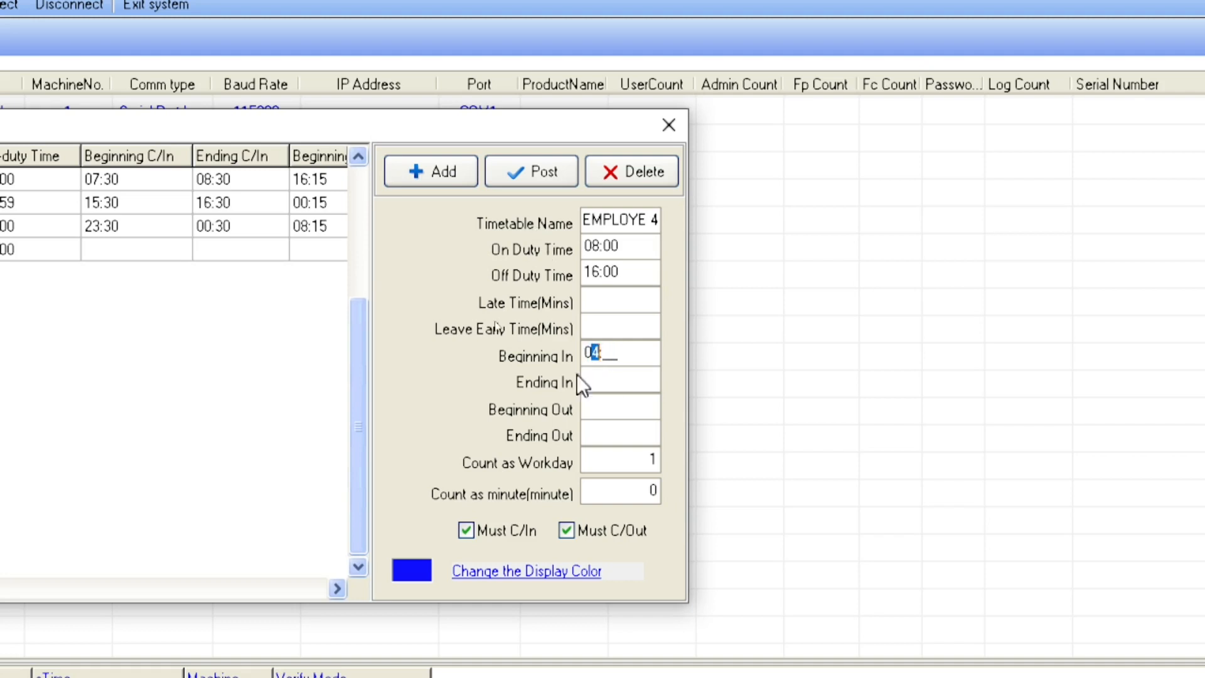
{"action": "type", "text": "6:"}
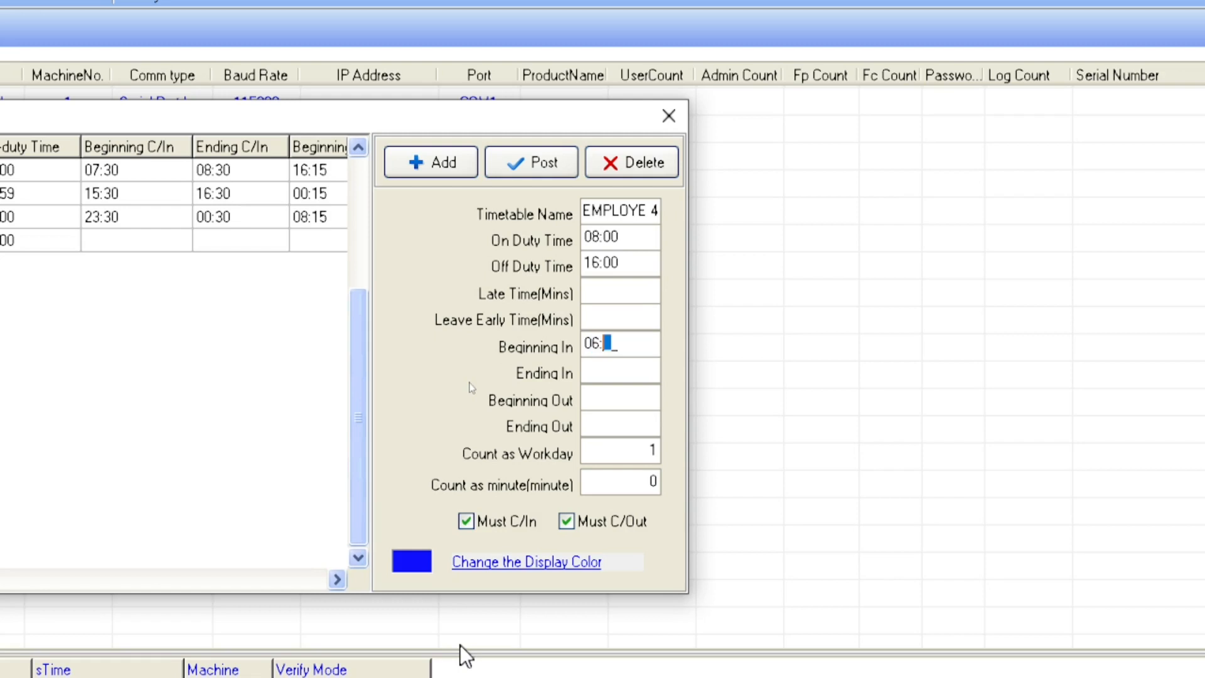
{"action": "type", "text": "30"}
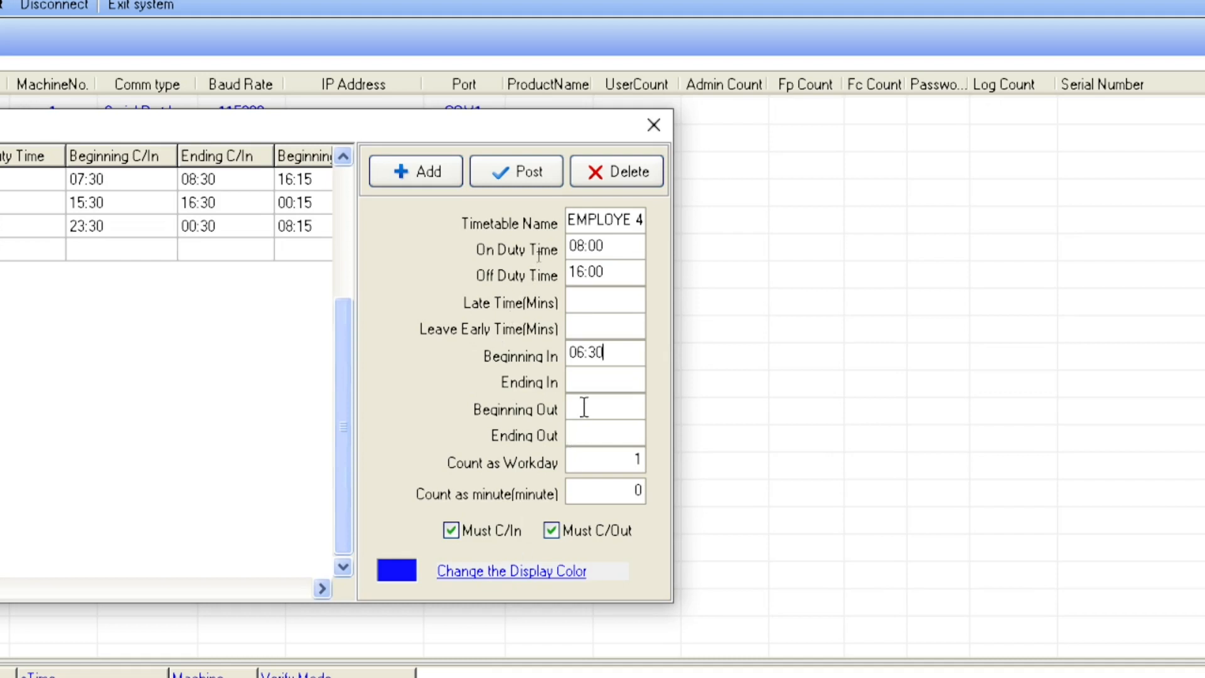
{"action": "left_click", "coordinate": [584, 375]}
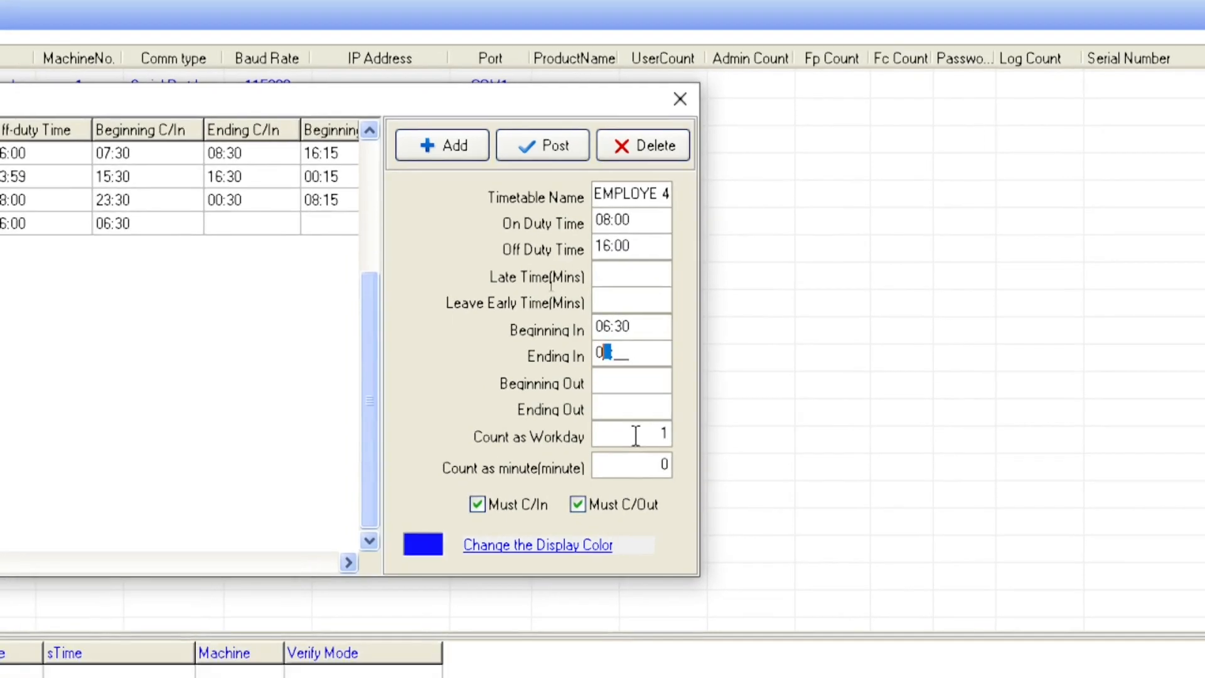
{"action": "type", "text": "0830"}
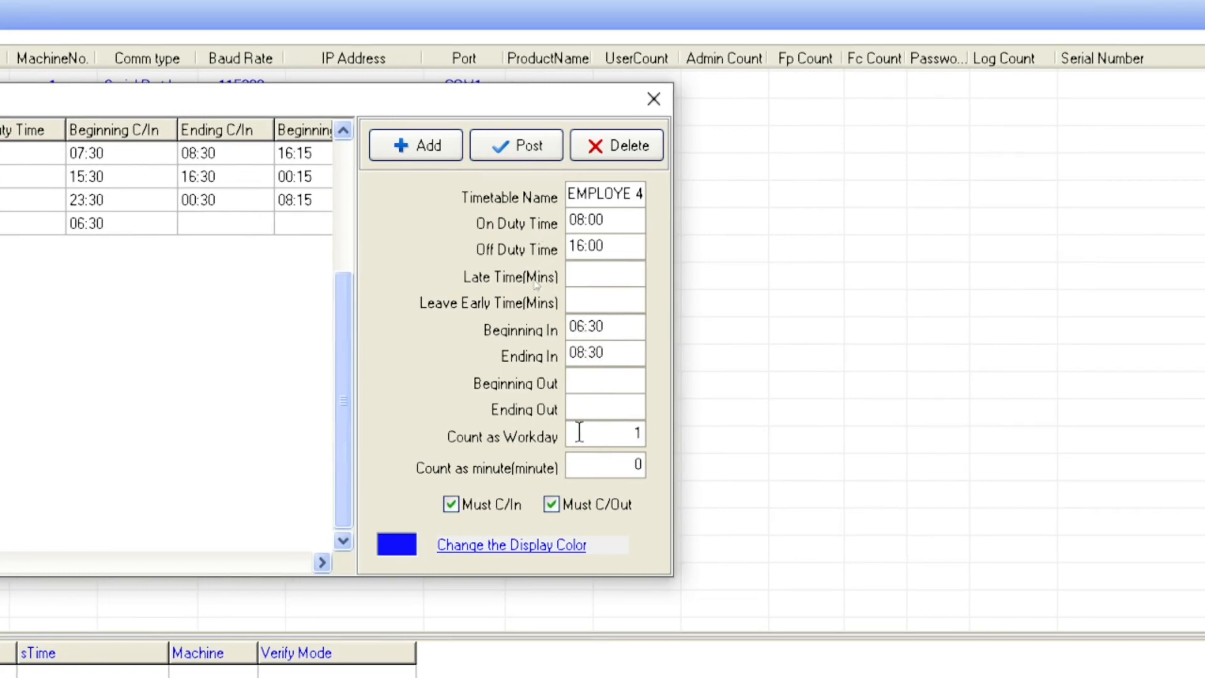
- Set the EMPLOYE 4 check-out window from 16:15 to 16:30, post the timetable, and close the timetable maintenance
{"action": "left_click", "coordinate": [574, 383]}
{"action": "type", "text": "15"}
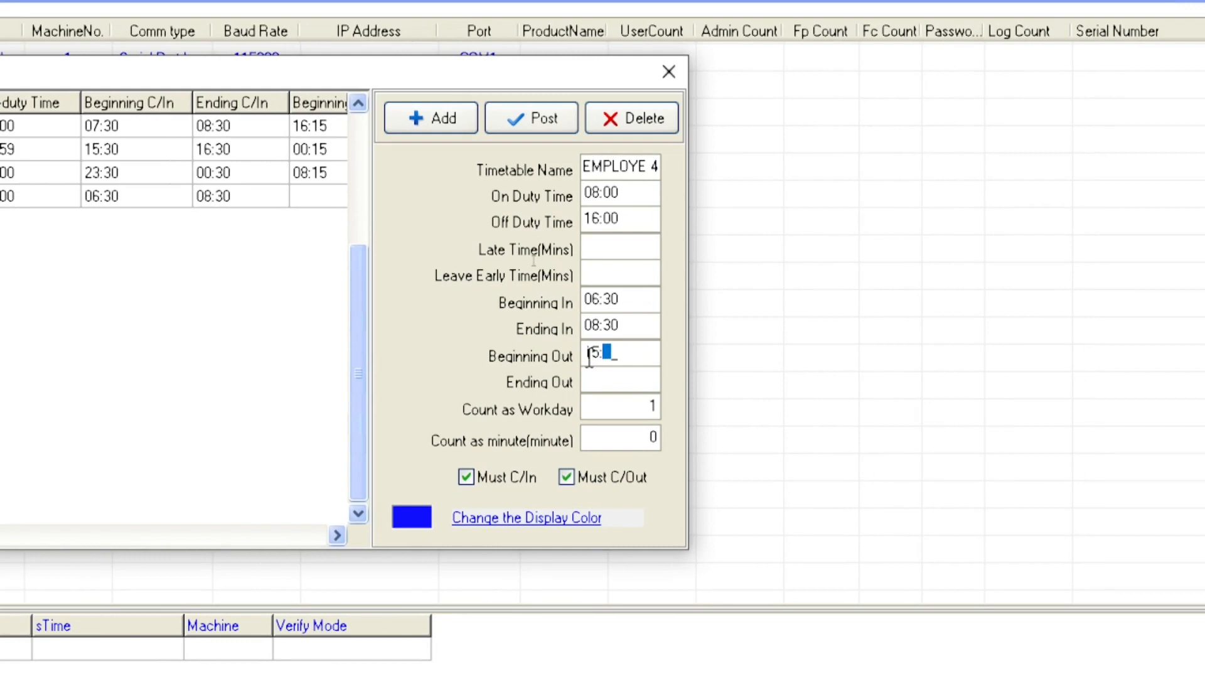
{"action": "key", "text": "BackSpace"}
{"action": "key", "text": "BackSpace"}
{"action": "key", "text": "BackSpace"}
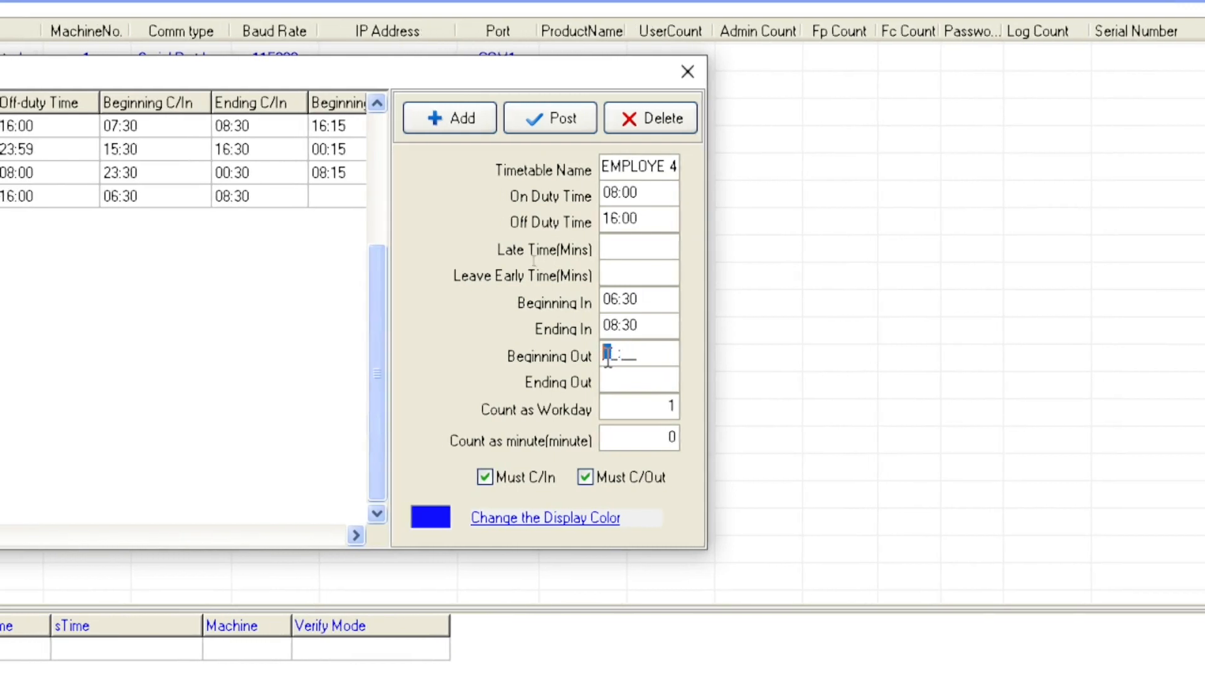
{"action": "type", "text": "1615"}
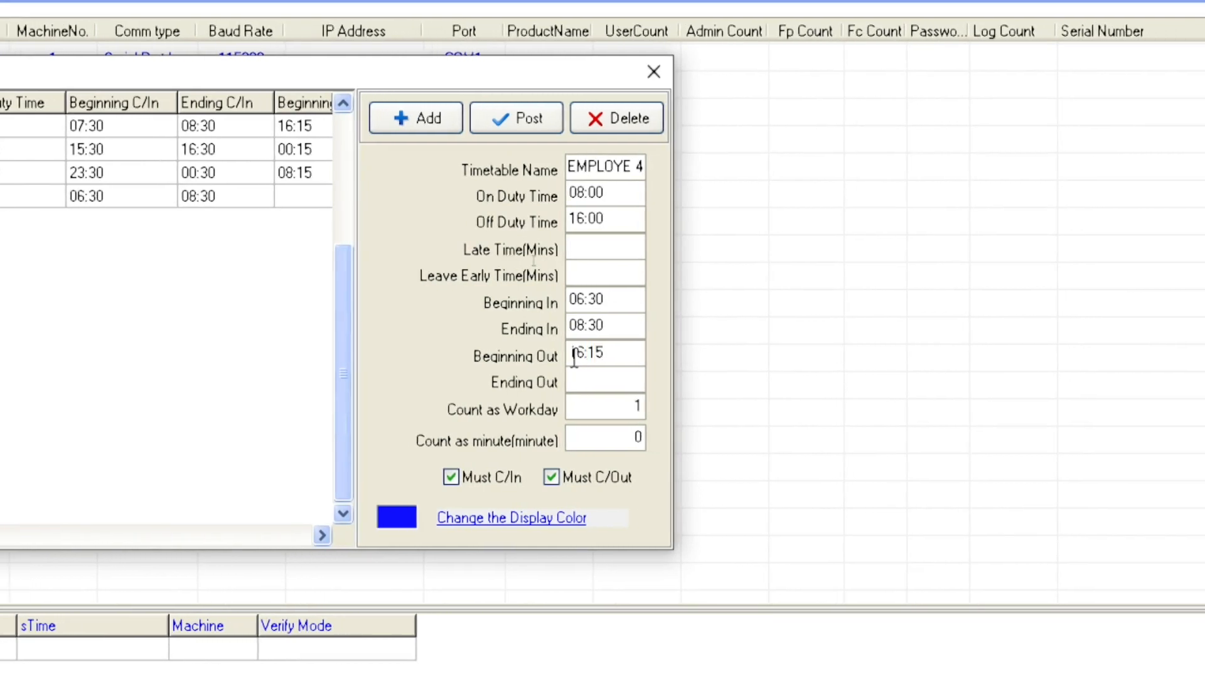
{"action": "left_click", "coordinate": [593, 376]}
{"action": "type", "text": "1"}
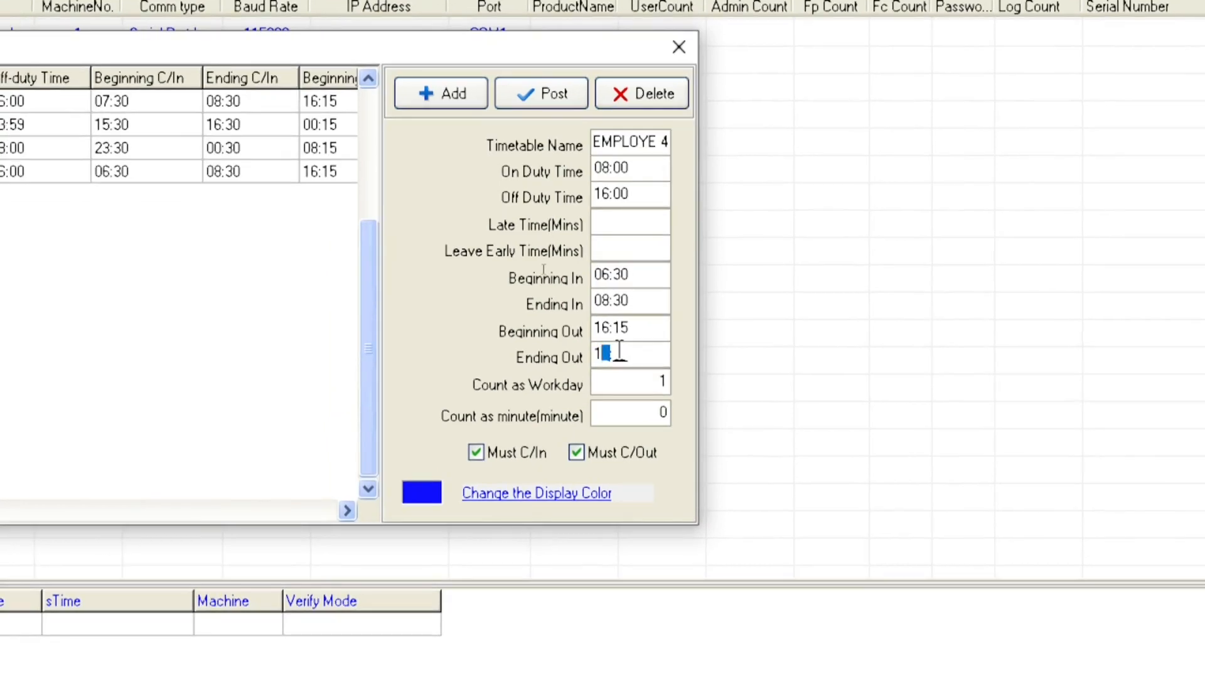
{"action": "type", "text": "6:30"}
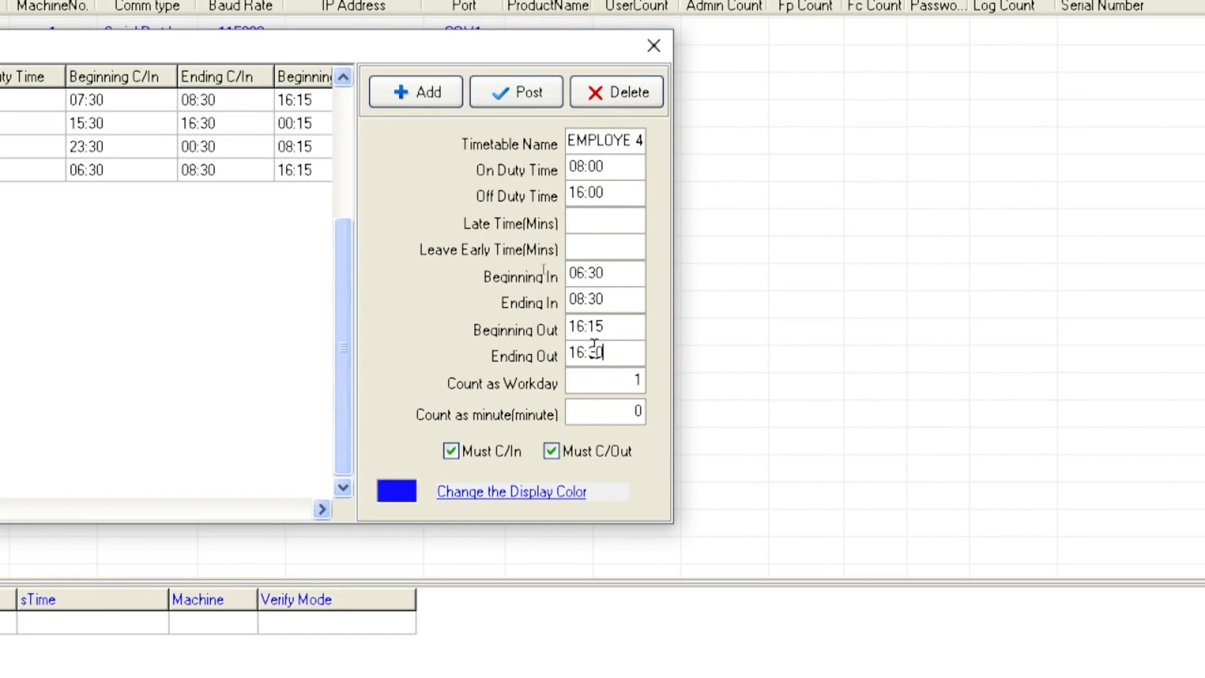
{"action": "left_click", "coordinate": [533, 92]}
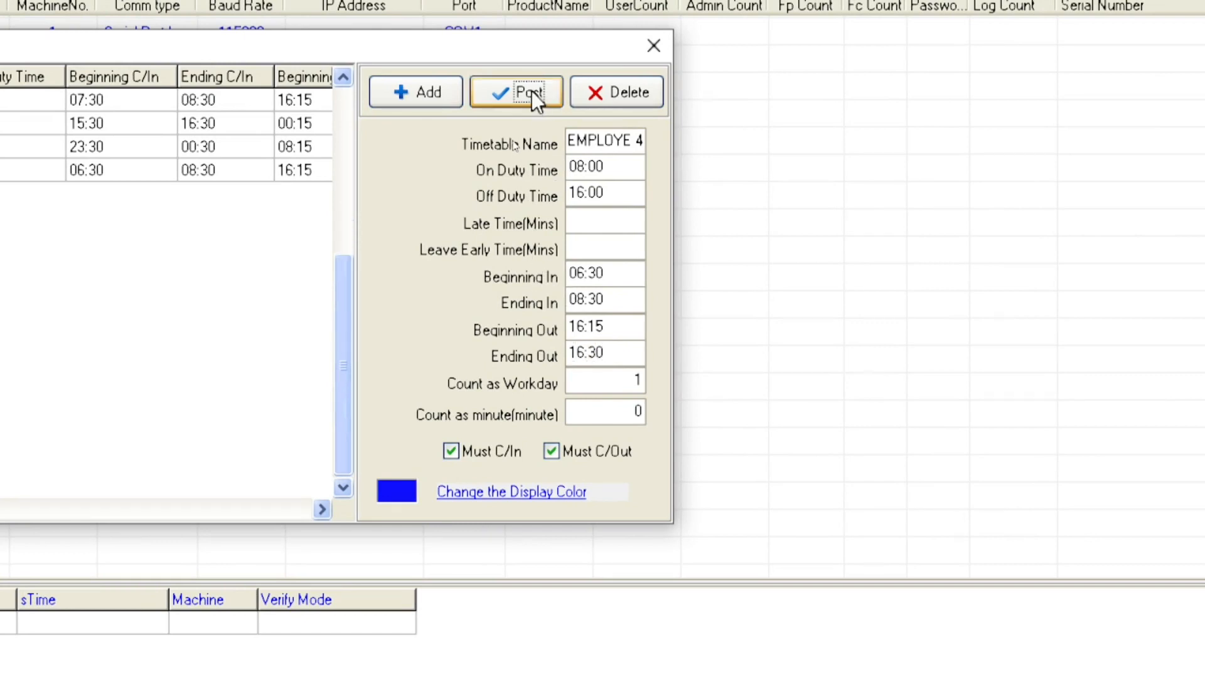
{"action": "left_click", "coordinate": [656, 55]}
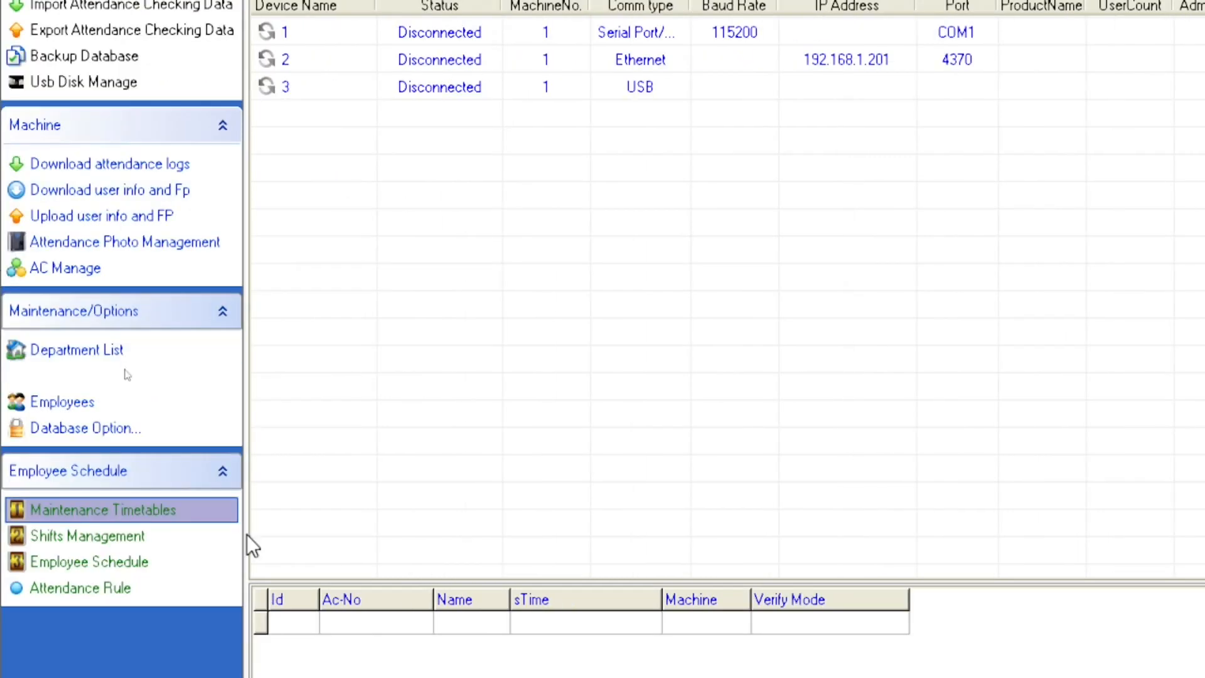
- Open the shift management and add a new shift named EMPLOYE 4
{"action": "left_click", "coordinate": [133, 539]}
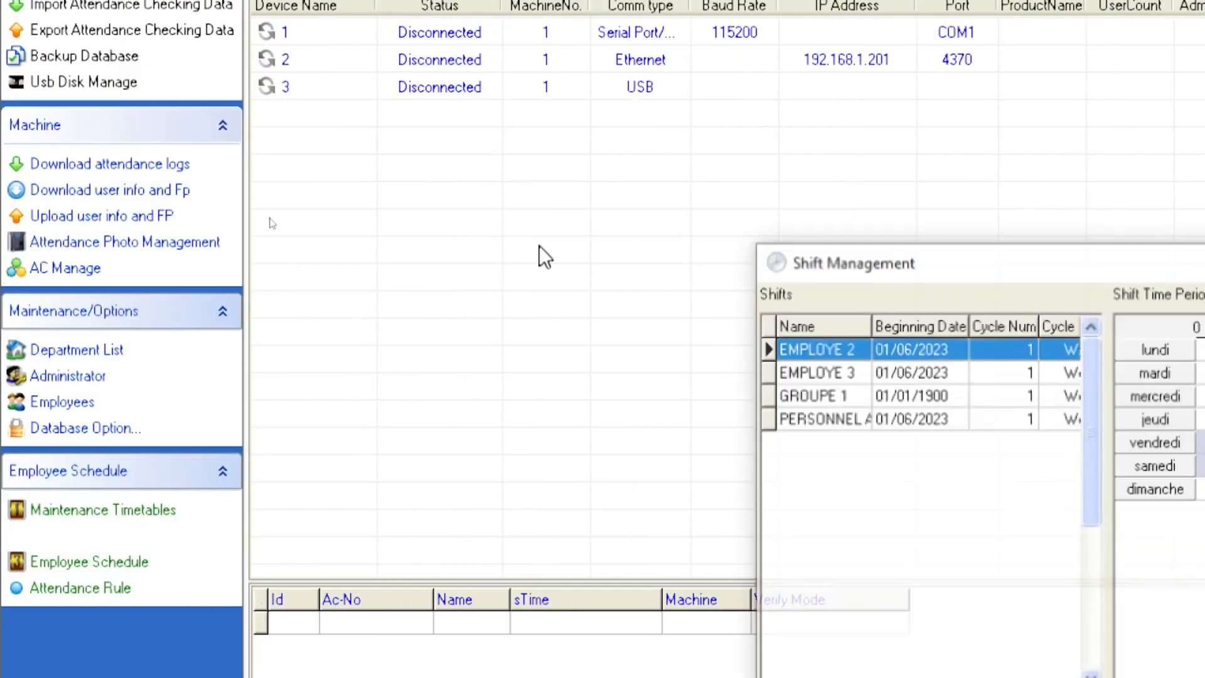
{"action": "left_click_drag", "start_coordinate": [1092, 279], "coordinate": [540, 116]}
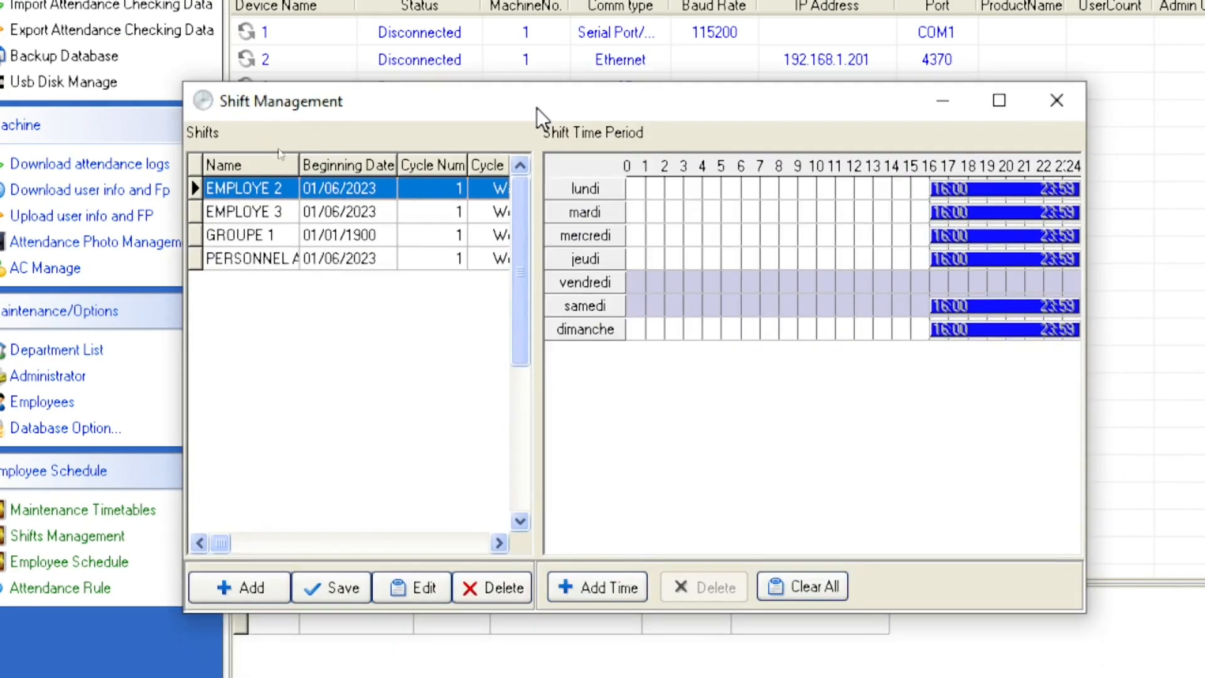
{"action": "left_click", "coordinate": [250, 258]}
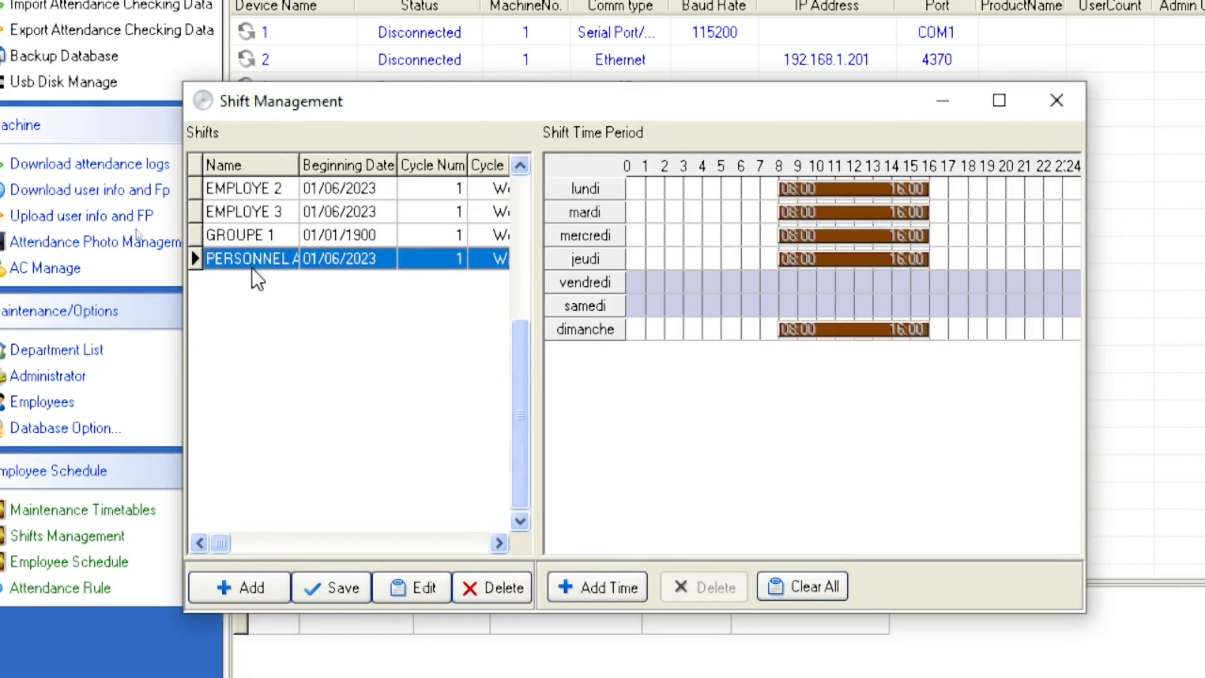
{"action": "left_click", "coordinate": [258, 594]}
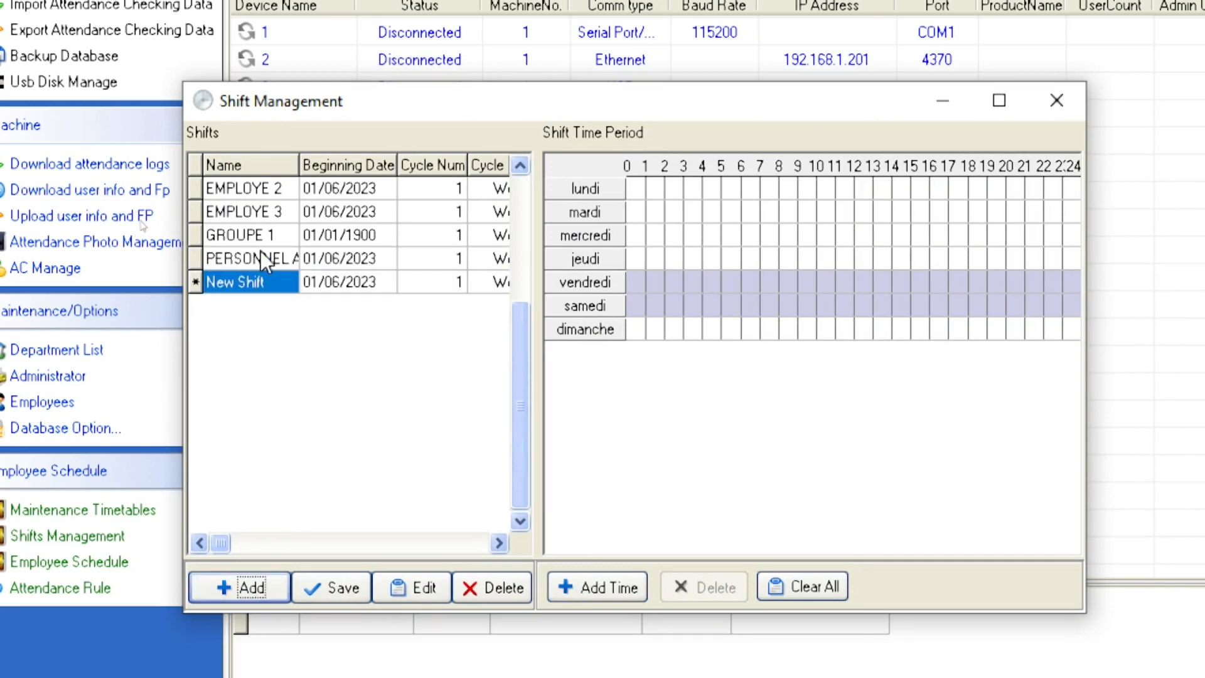
{"action": "left_click", "coordinate": [274, 285]}
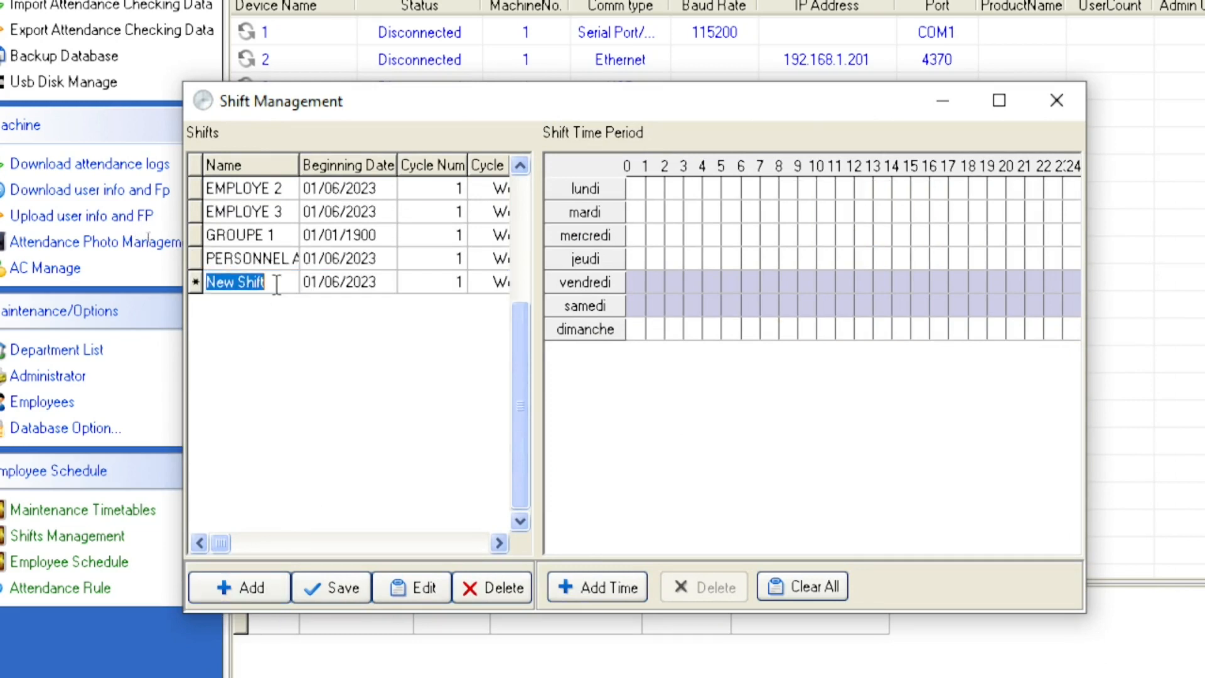
{"action": "type", "text": "EMPLOYE 4"}
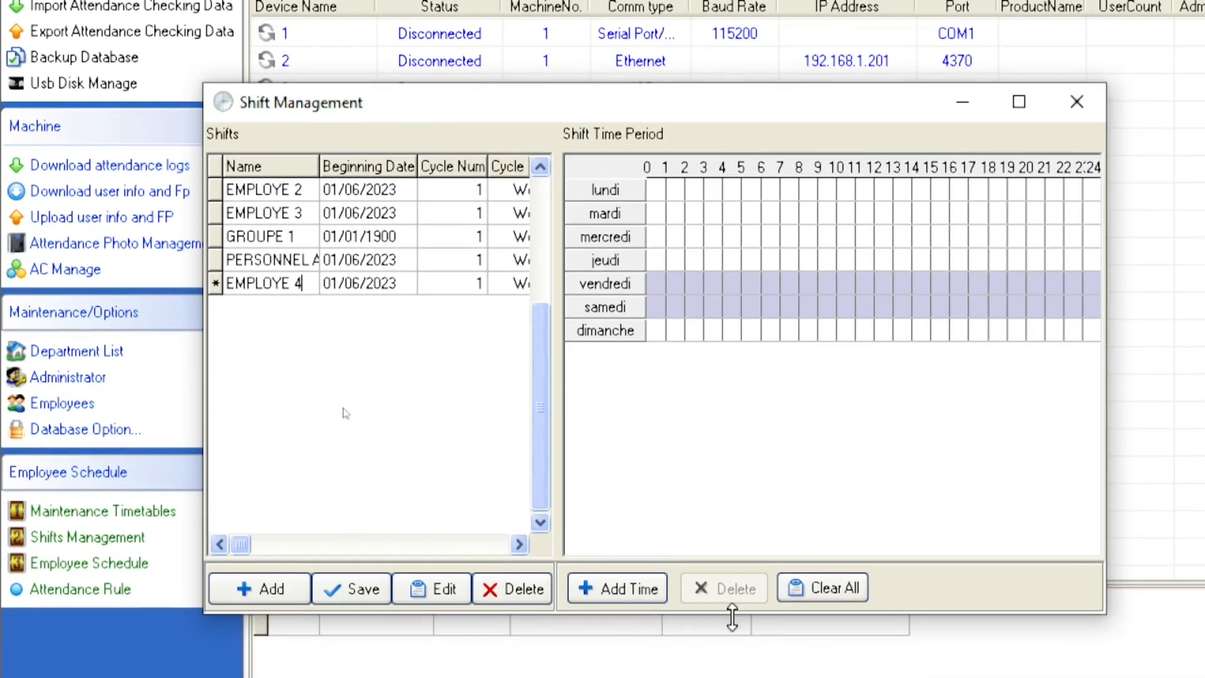
- Add the EMPLOYE 4 (08:00-16:00) time period to every day except vendredi, save the shift, and close the shift management
{"action": "left_click", "coordinate": [642, 594]}
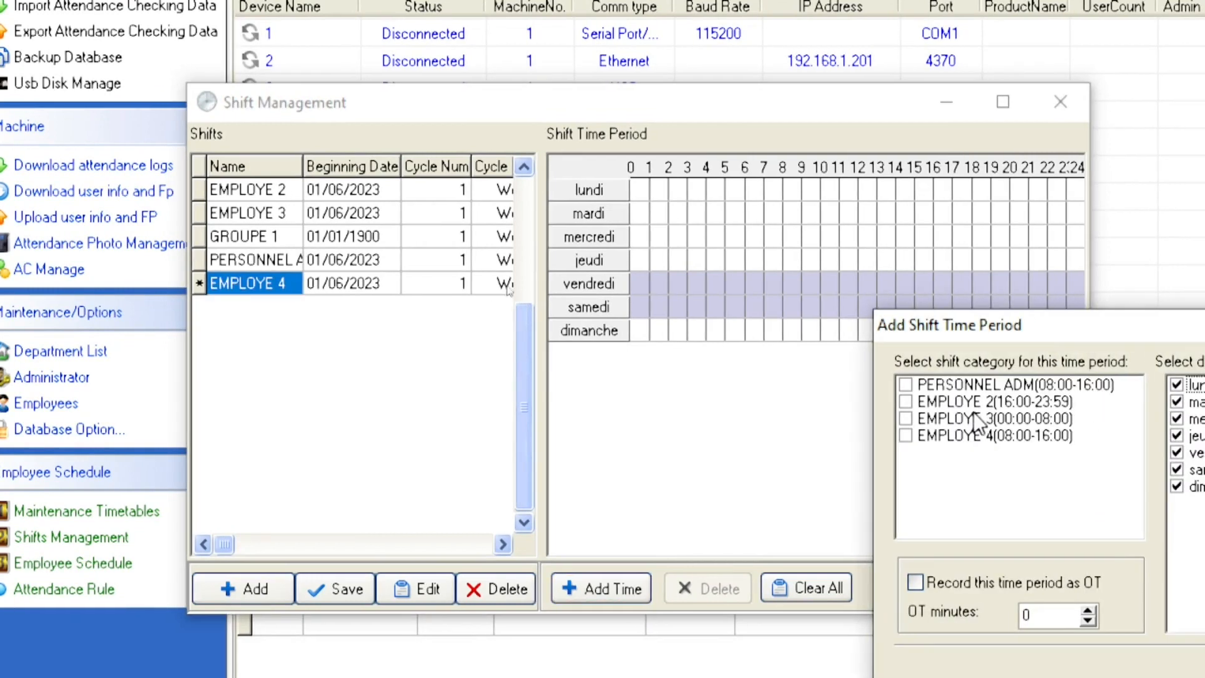
{"action": "left_click_drag", "start_coordinate": [1074, 330], "coordinate": [500, 55]}
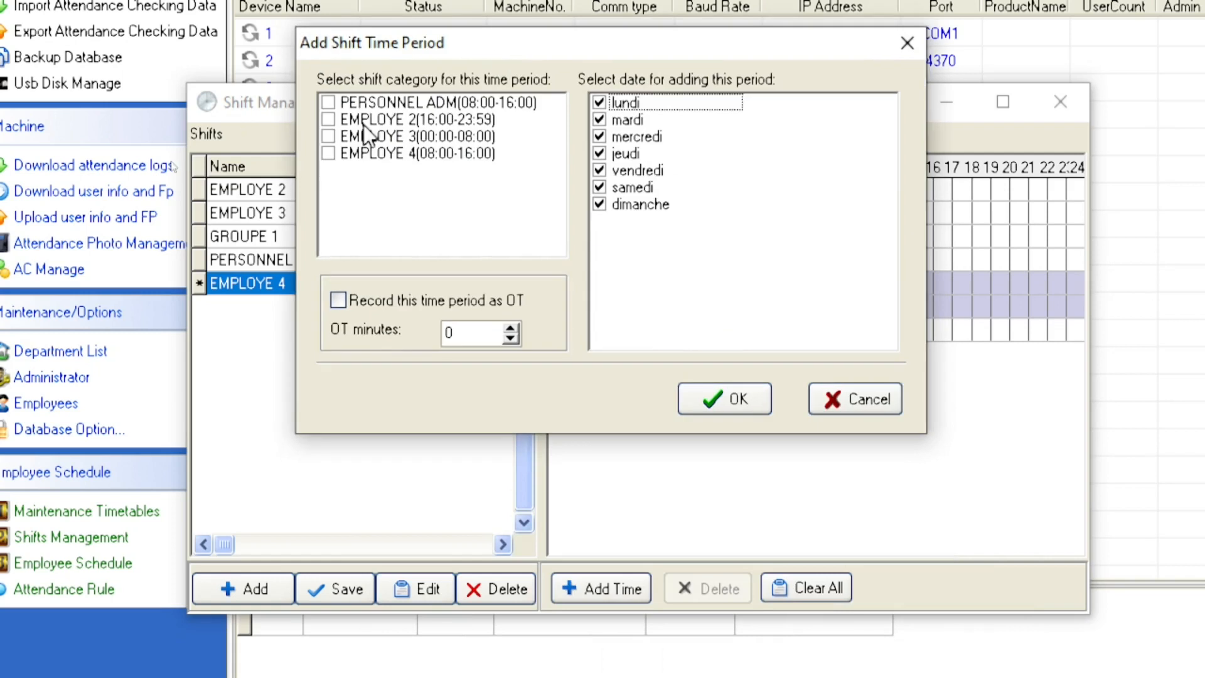
{"action": "left_click", "coordinate": [328, 154]}
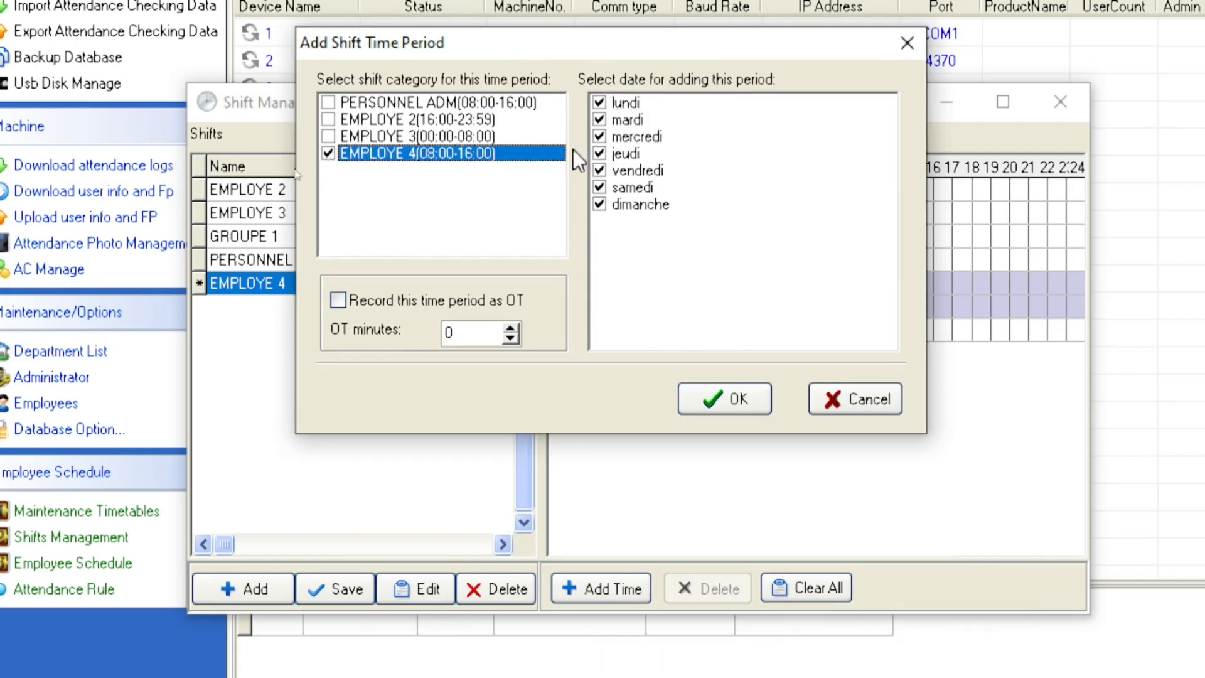
{"action": "left_click", "coordinate": [599, 170]}
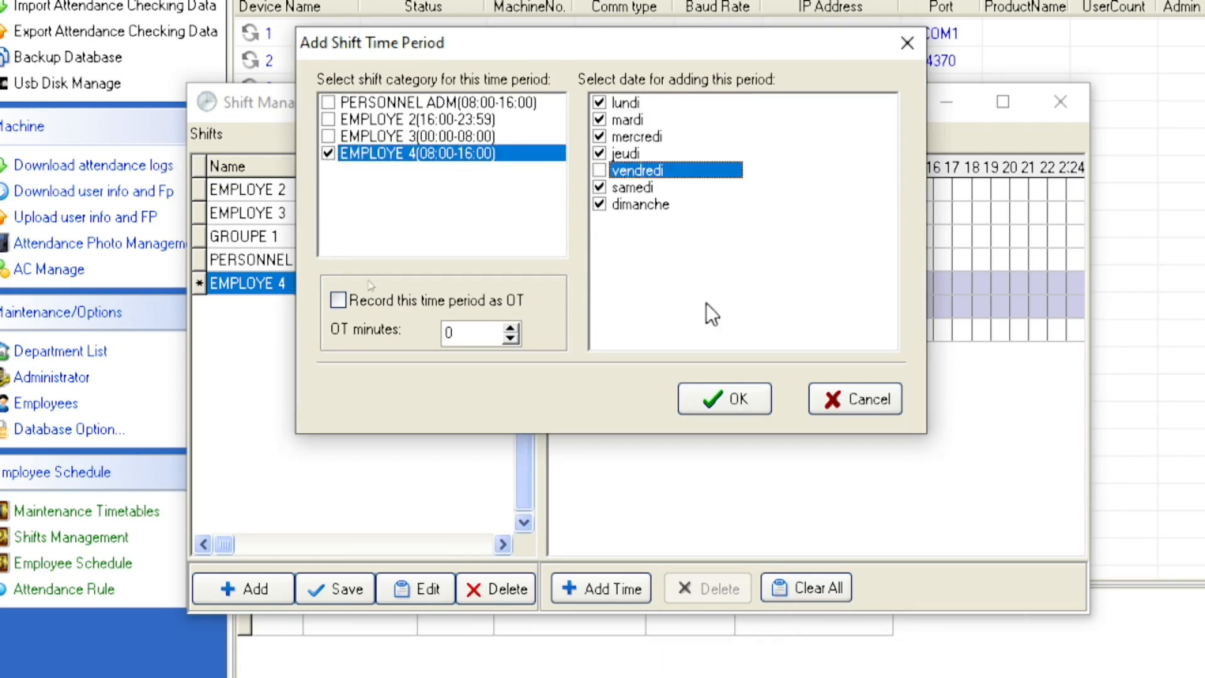
{"action": "left_click", "coordinate": [721, 398]}
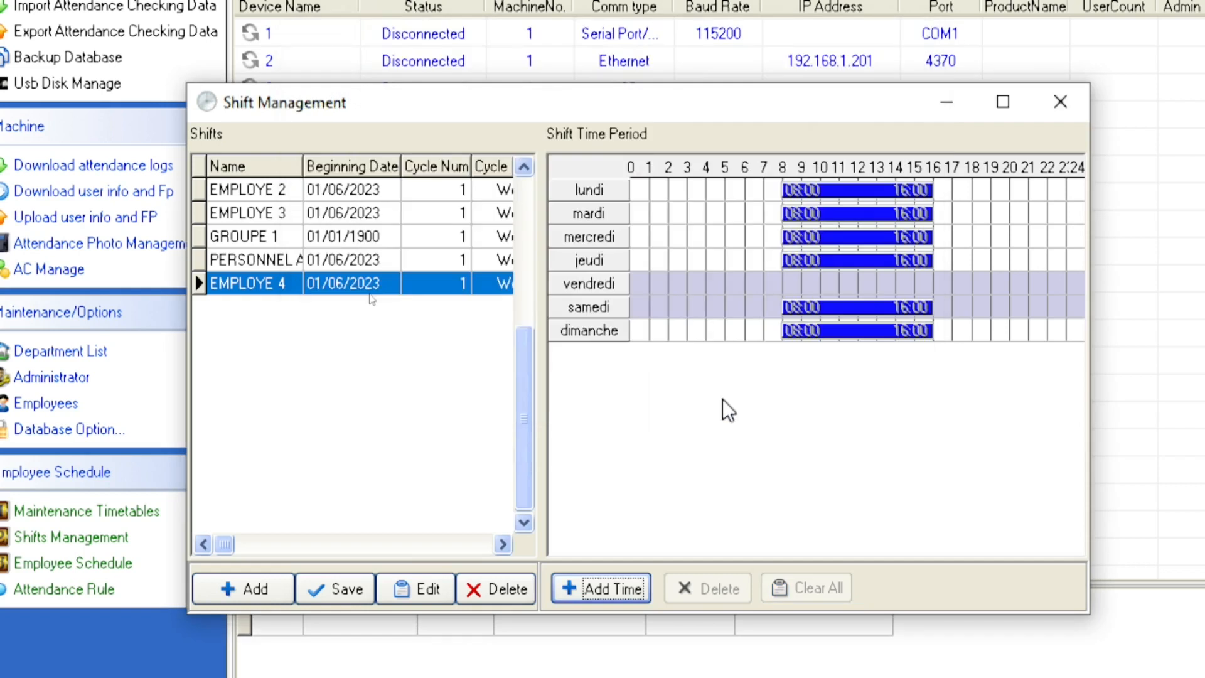
{"action": "left_click", "coordinate": [348, 594]}
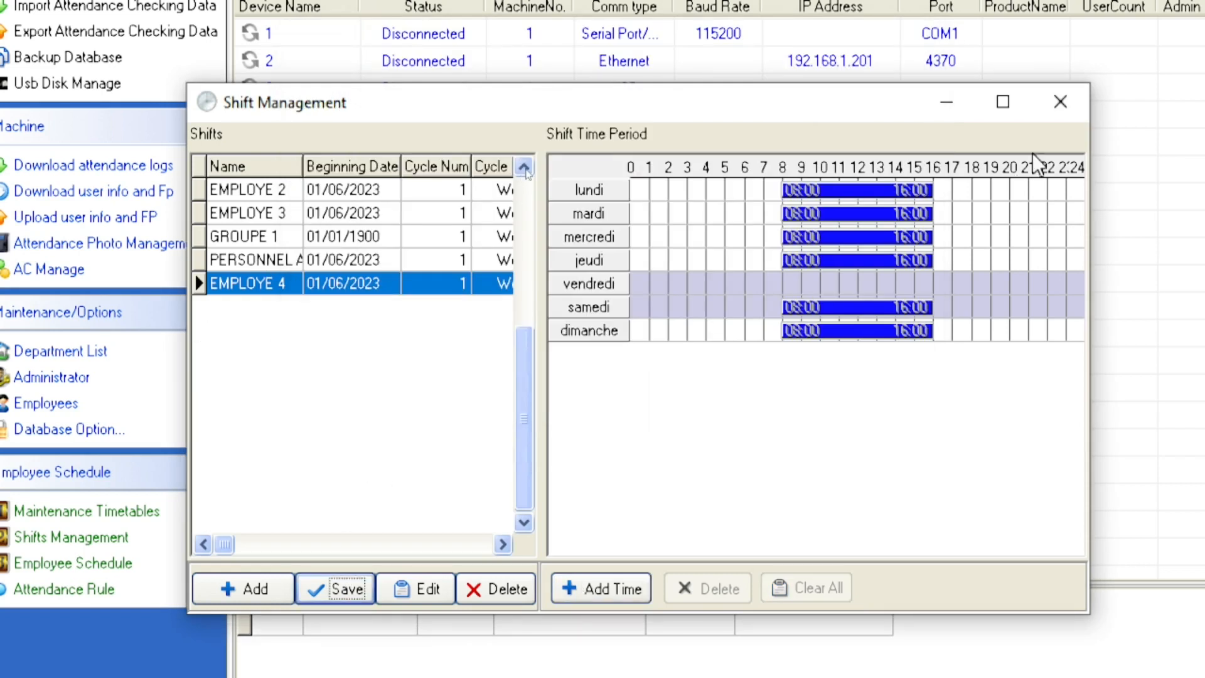
{"action": "left_click", "coordinate": [1061, 102]}
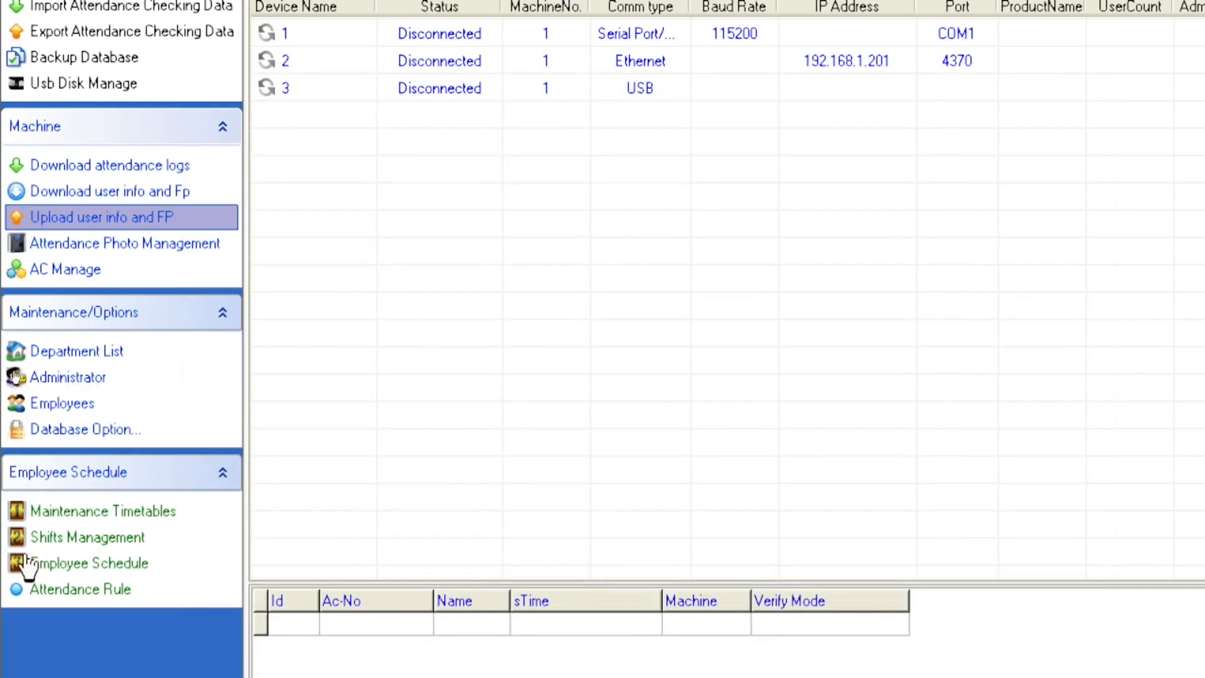
- Open the employee schedule for OUR COMPANY, review EMPLOYE 1's scheduled shifts, and close the schedule
{"action": "left_click", "coordinate": [56, 565]}
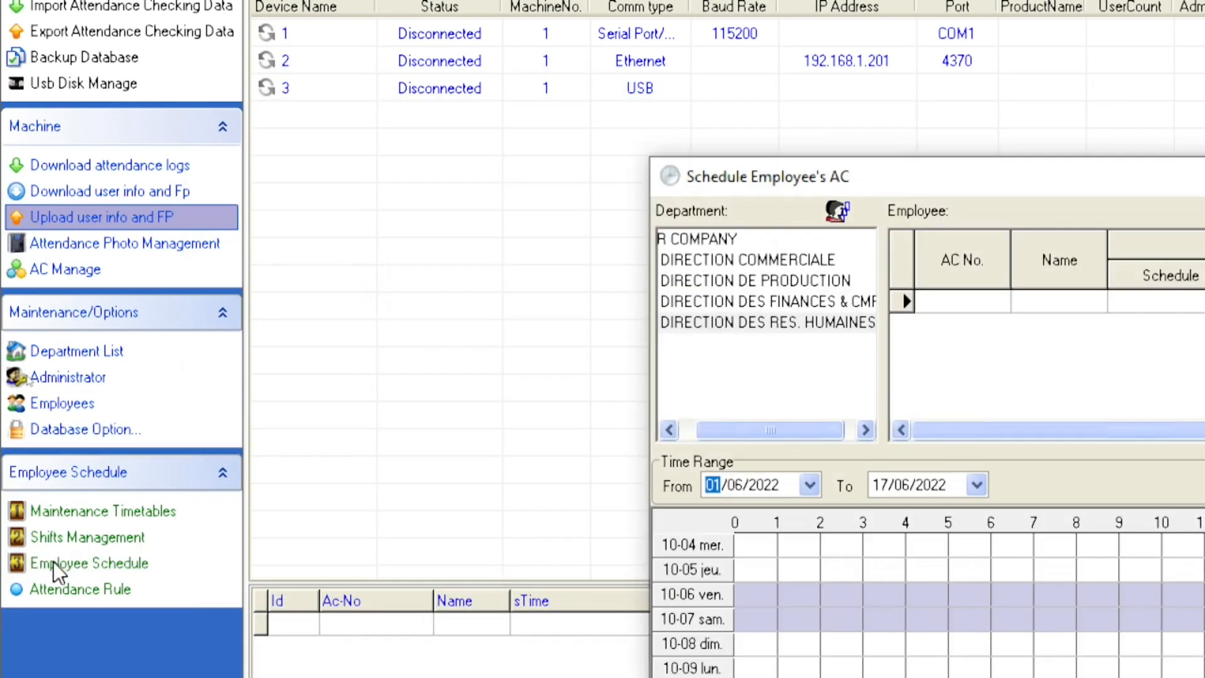
{"action": "left_click_drag", "start_coordinate": [1040, 164], "coordinate": [593, 43]}
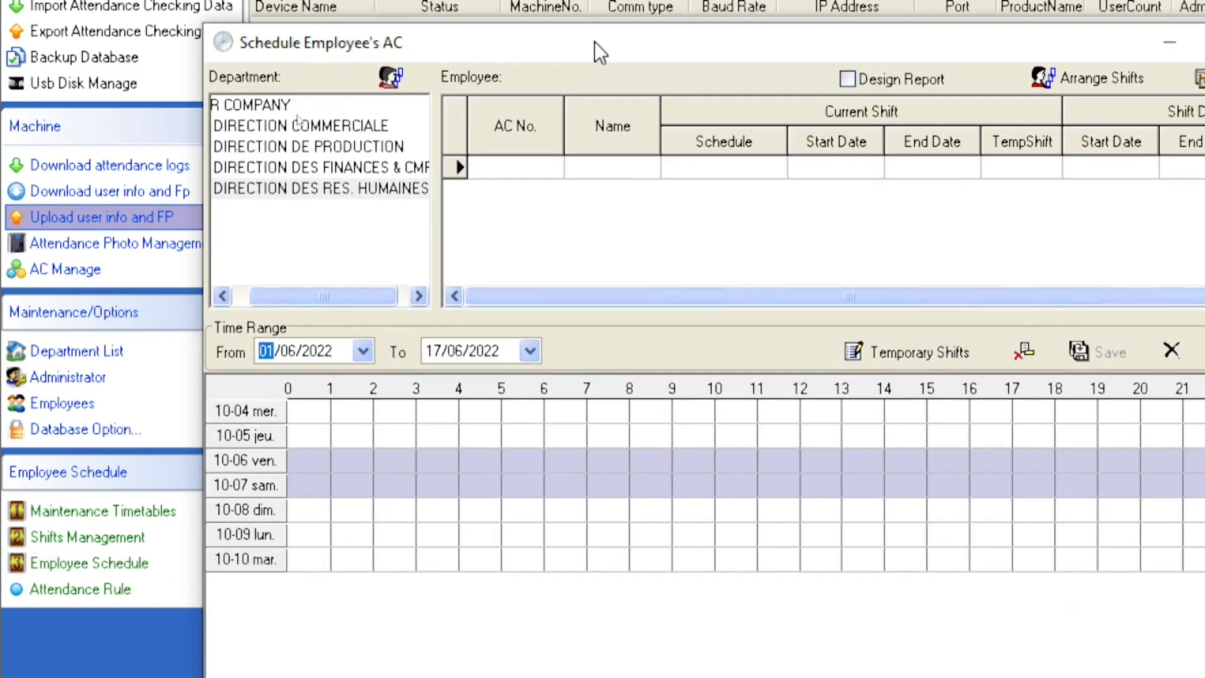
{"action": "left_click", "coordinate": [284, 107]}
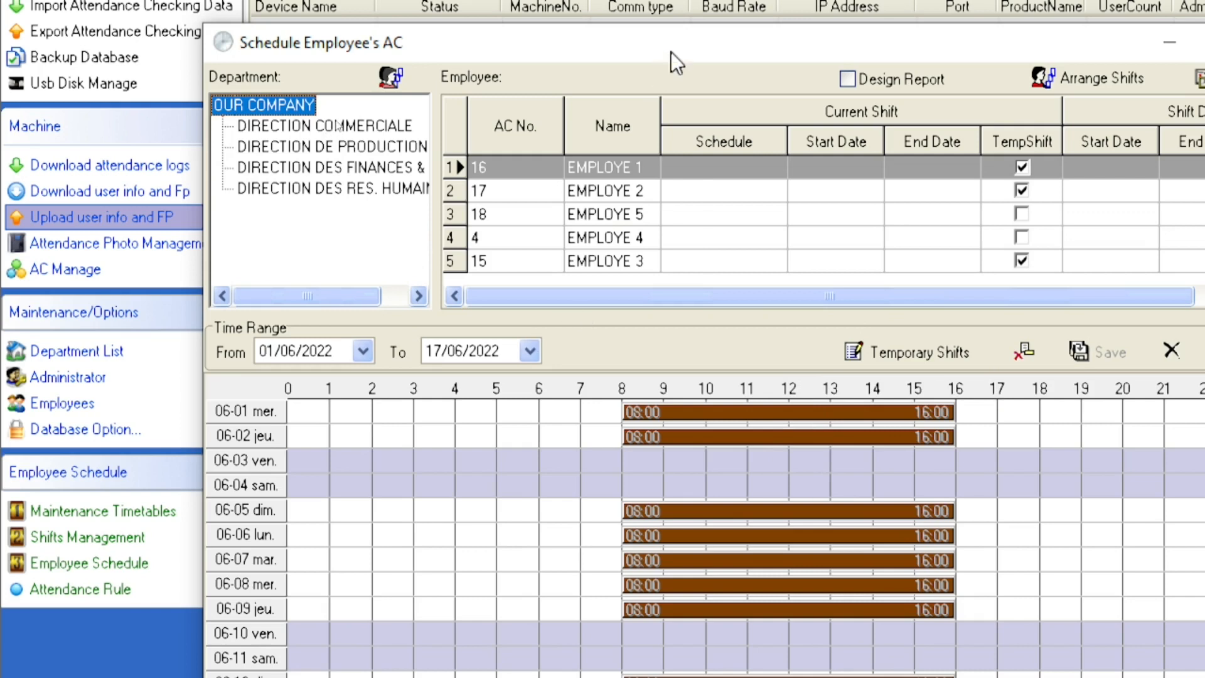
{"action": "left_click_drag", "start_coordinate": [671, 52], "coordinate": [434, 12]}
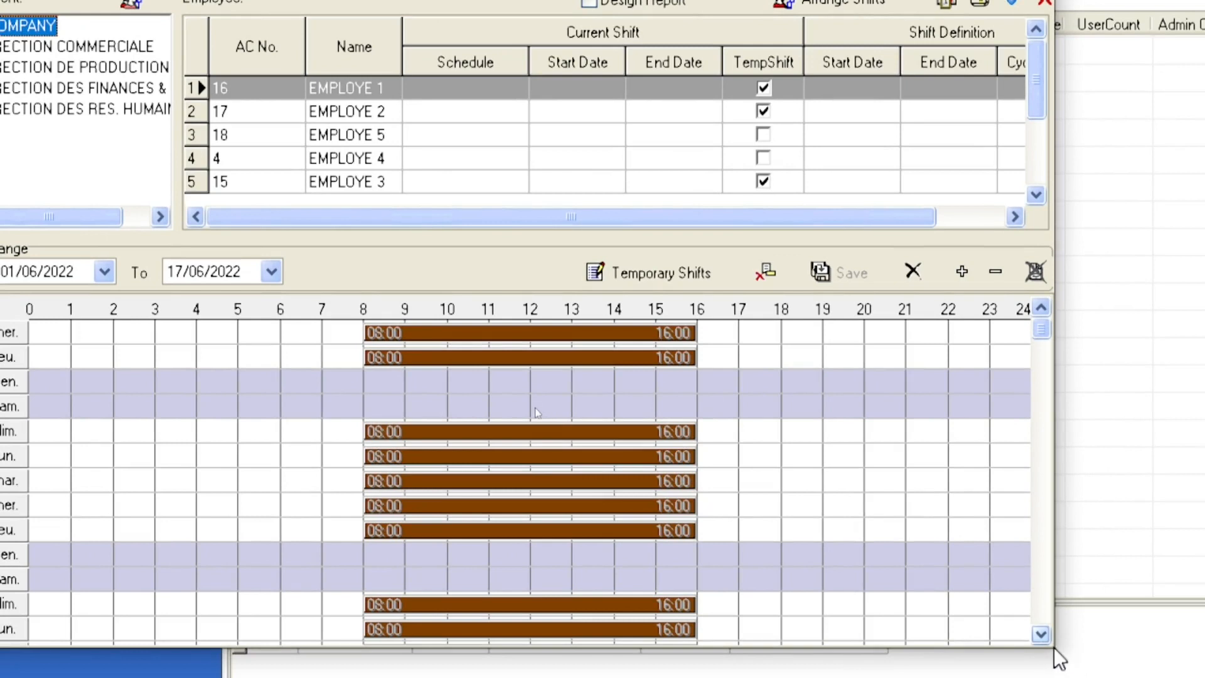
{"action": "left_click", "coordinate": [1042, 638]}
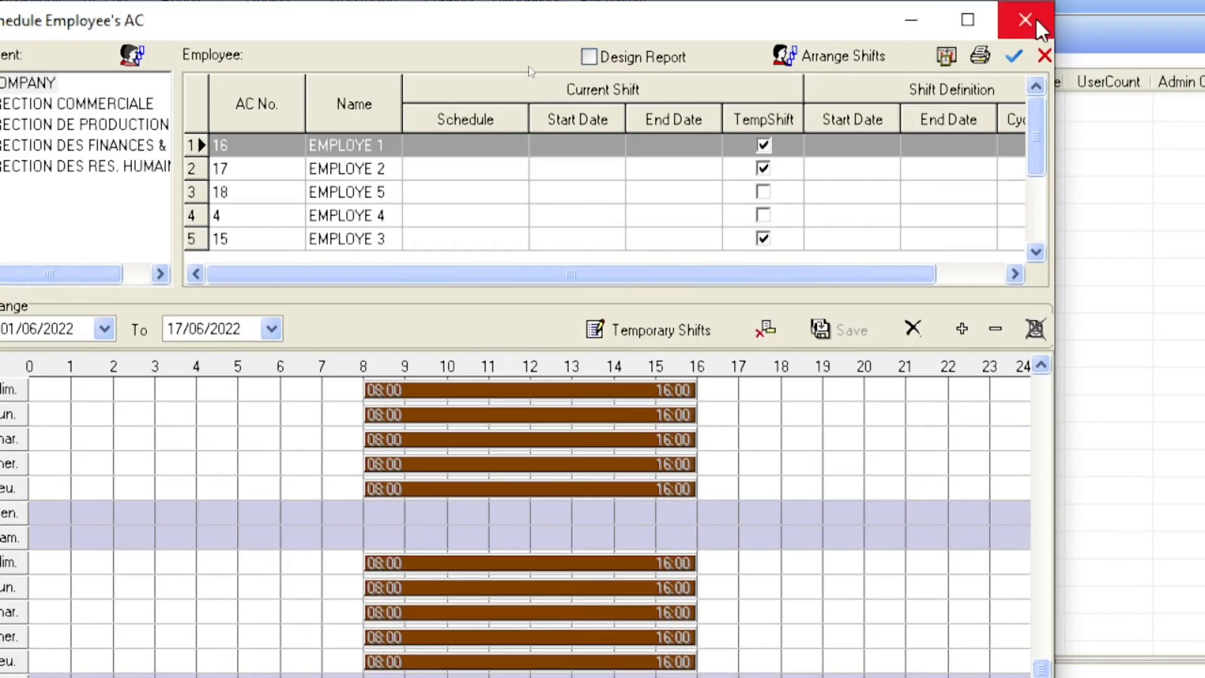
{"action": "left_click", "coordinate": [1035, 17]}
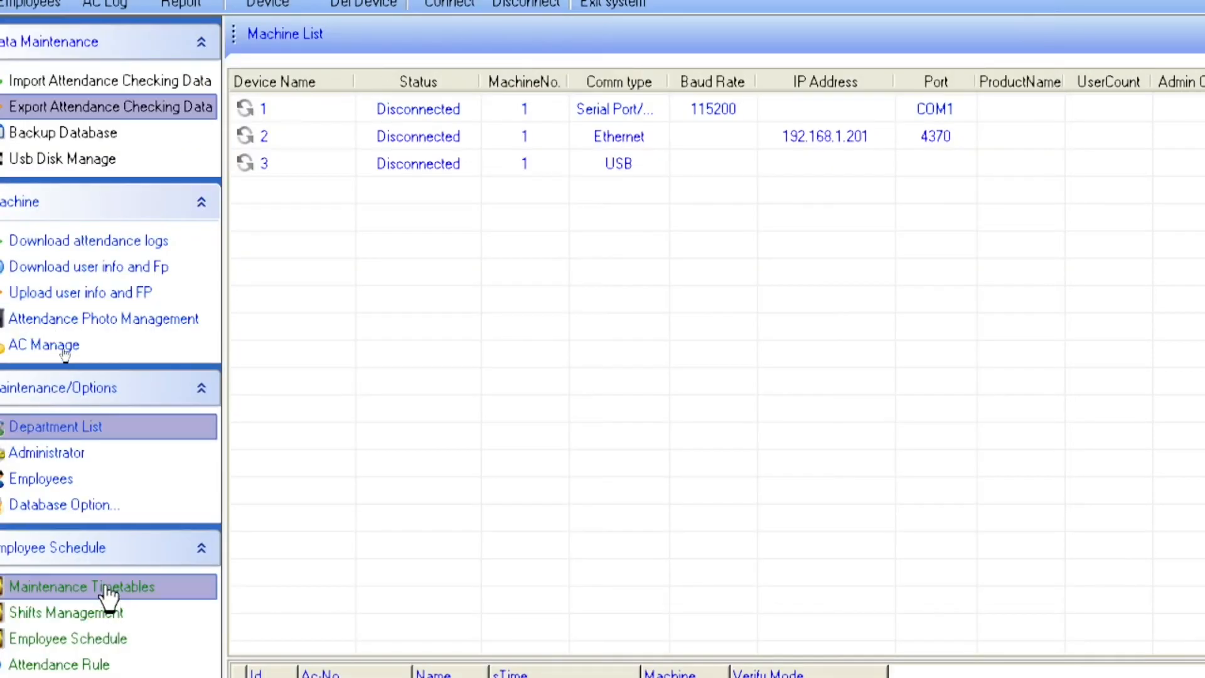
- Reopen the OUR COMPANY employee schedule, start temporary shifts for EMPLOYE 2 from 01/06/2022 to 17/06/2022, and clear the existing periods
{"action": "left_click", "coordinate": [104, 638]}
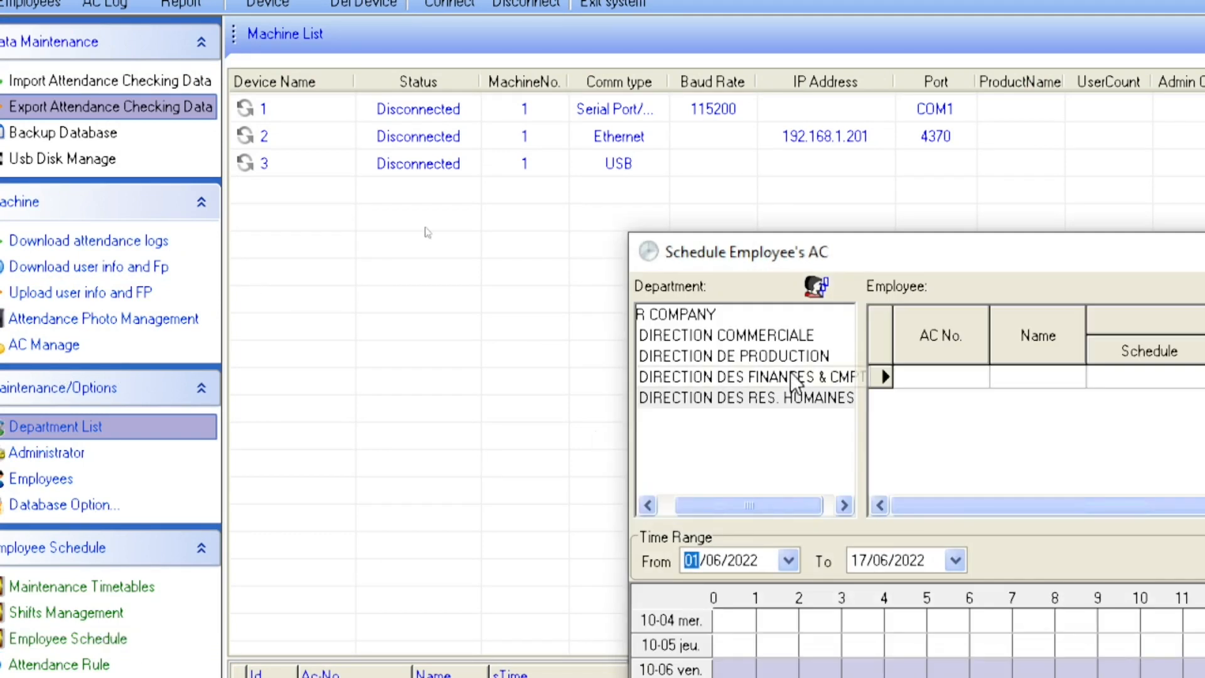
{"action": "left_click_drag", "start_coordinate": [985, 251], "coordinate": [582, 113]}
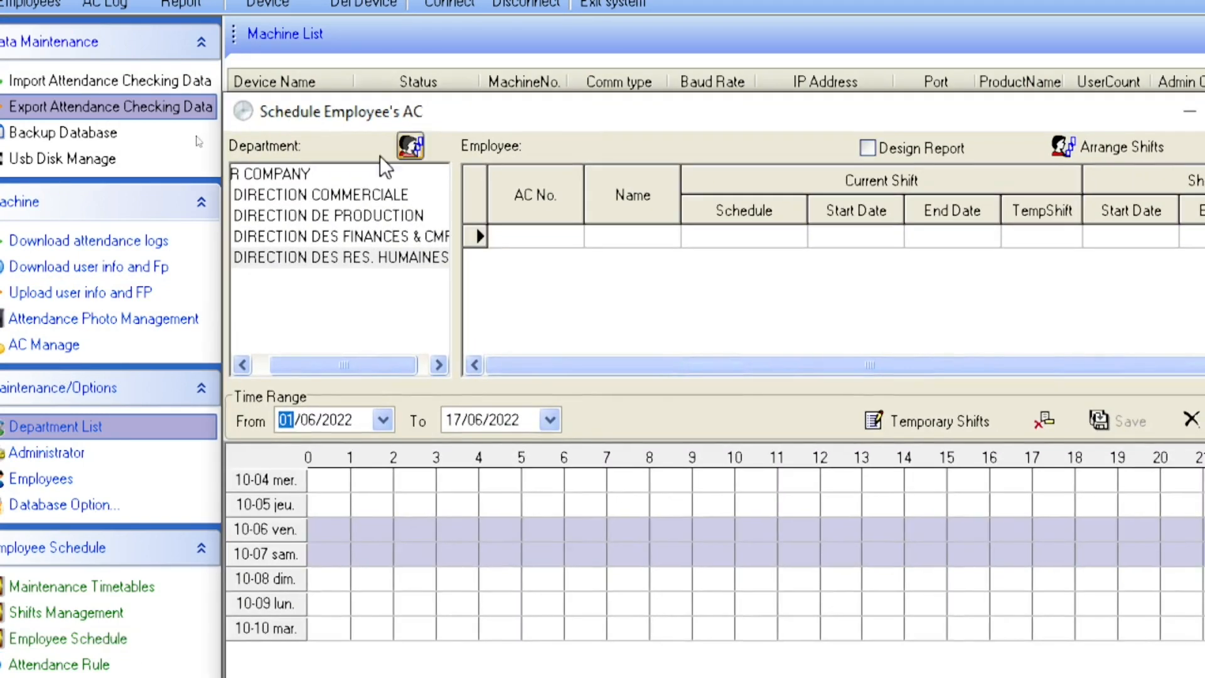
{"action": "left_click", "coordinate": [273, 170]}
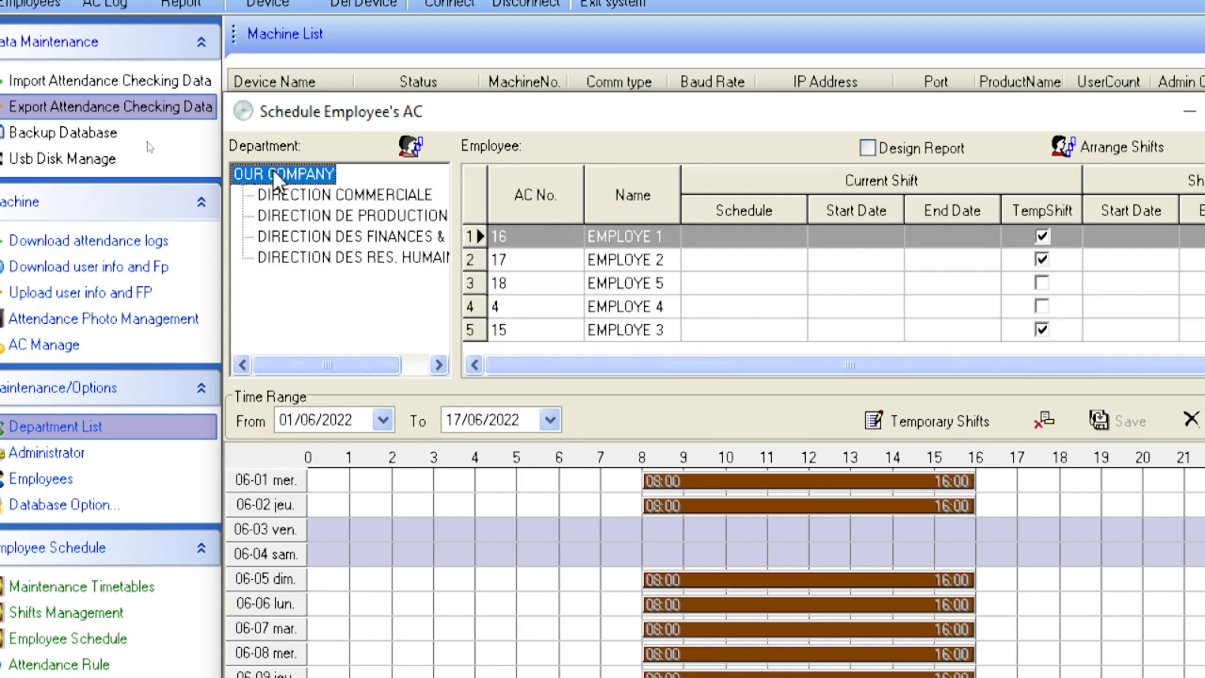
{"action": "left_click", "coordinate": [634, 261]}
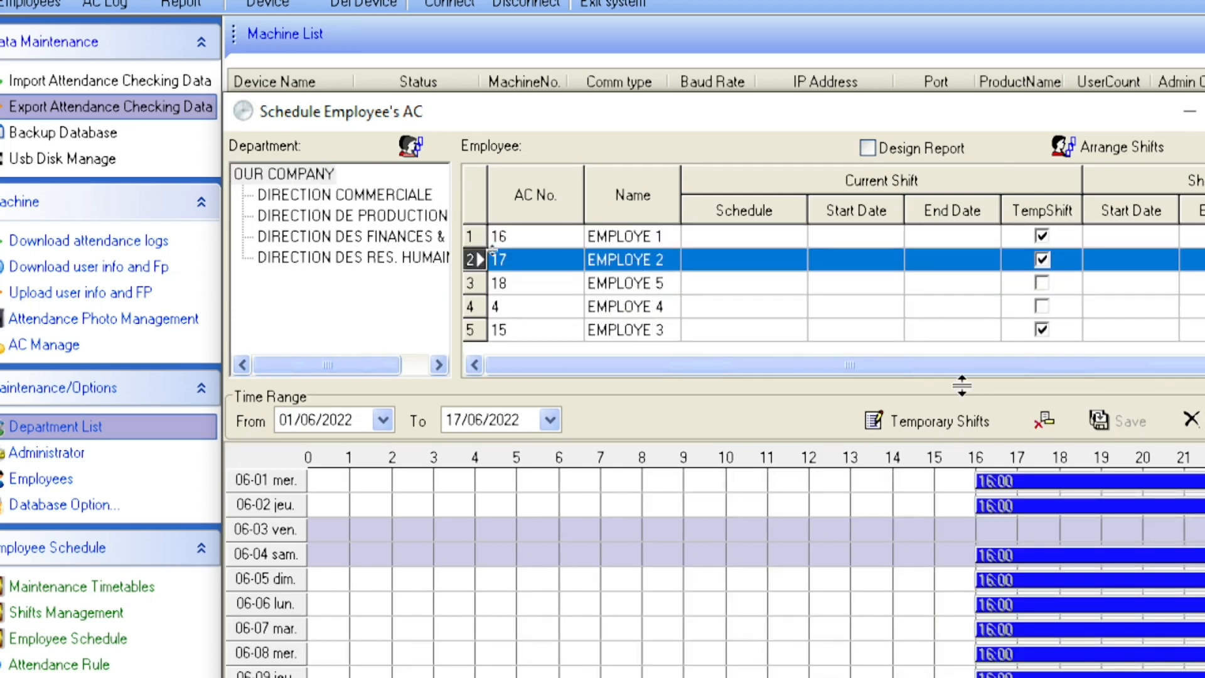
{"action": "left_click", "coordinate": [969, 431]}
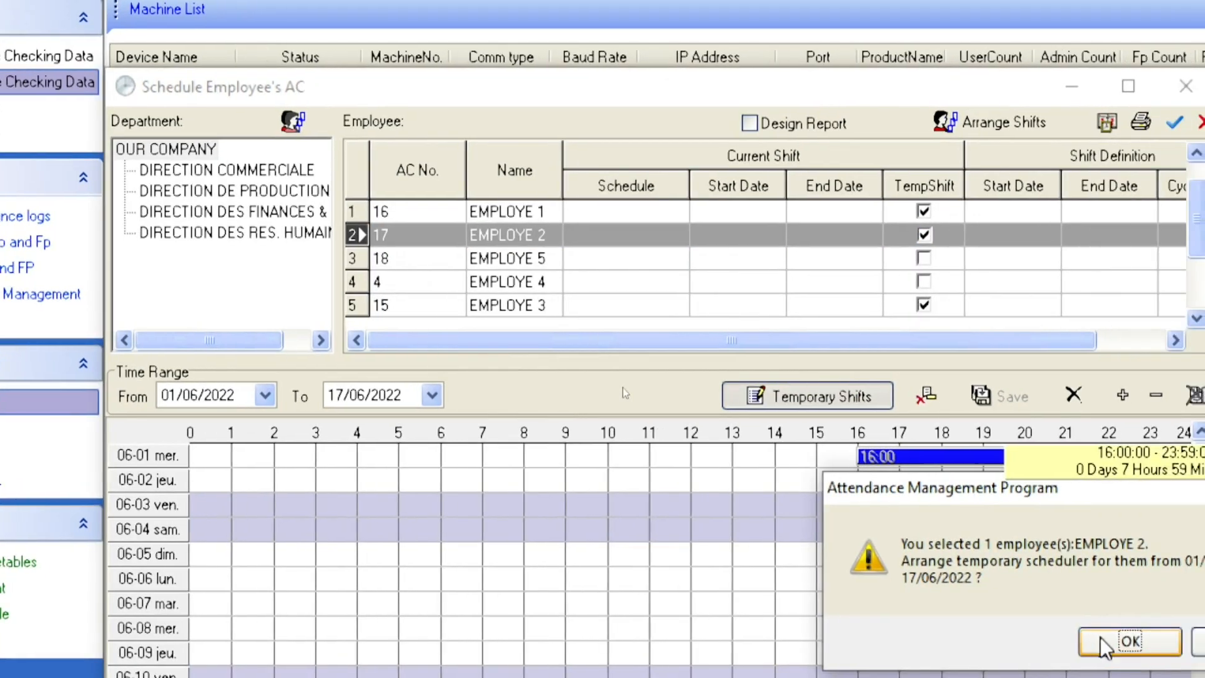
{"action": "left_click", "coordinate": [1162, 656]}
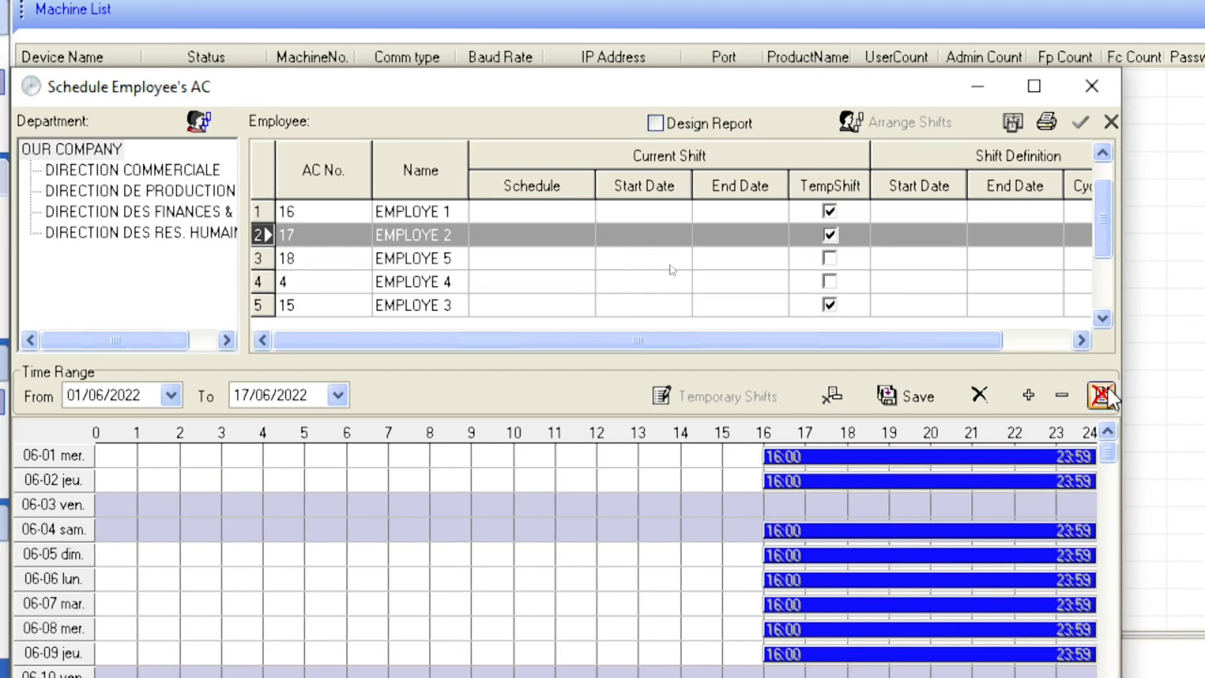
{"action": "left_click", "coordinate": [1102, 394]}
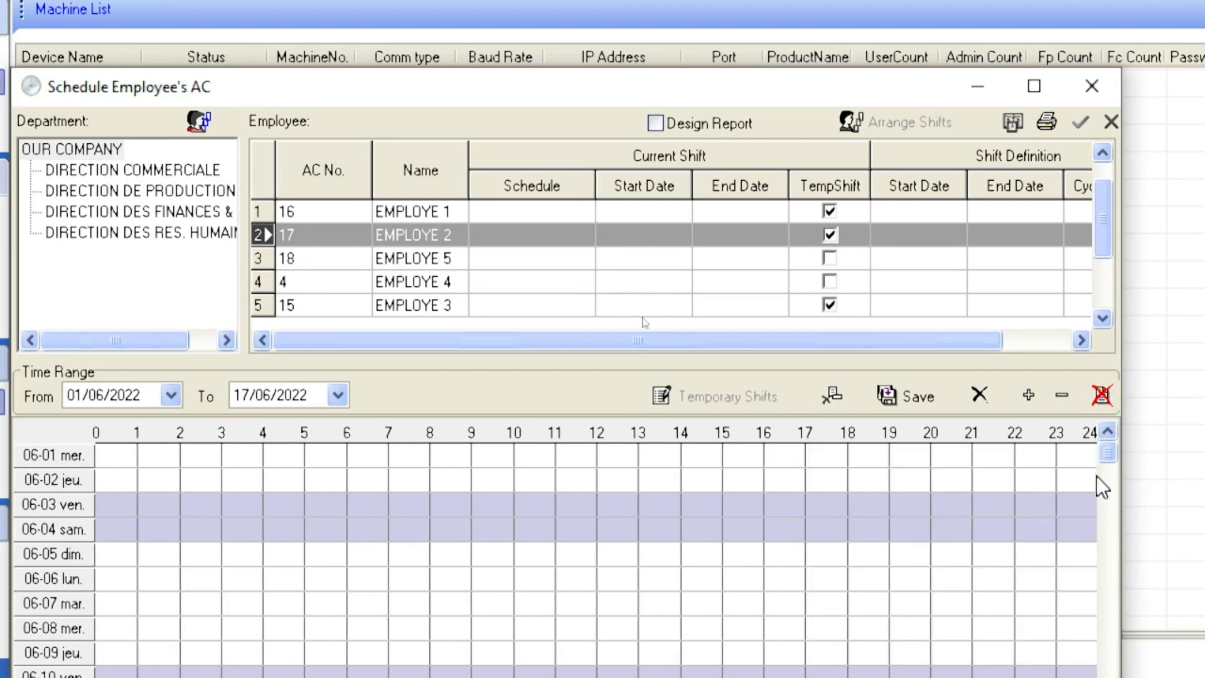
- Add the EMPLOYE 2 (16:00-23:59) period to all dates except Fridays 06-03, 06-10 and 06-17, and save the temporary schedule
{"action": "left_click", "coordinate": [1026, 397]}
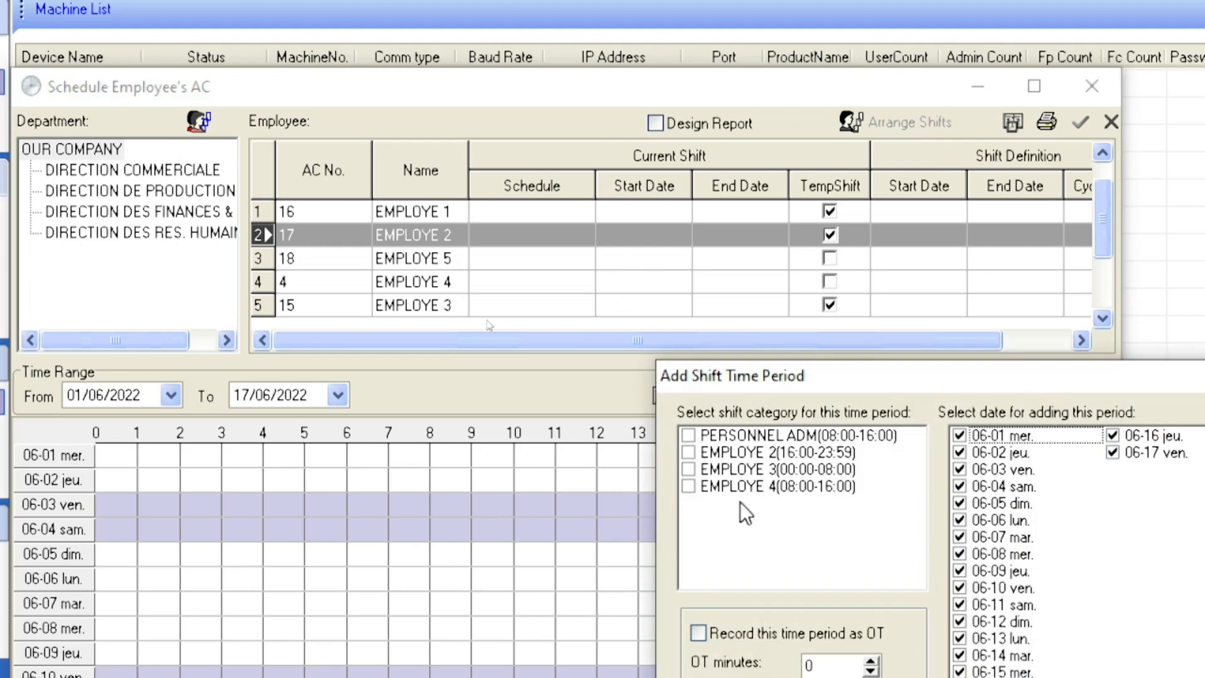
{"action": "left_click", "coordinate": [689, 452]}
{"action": "left_click", "coordinate": [688, 452]}
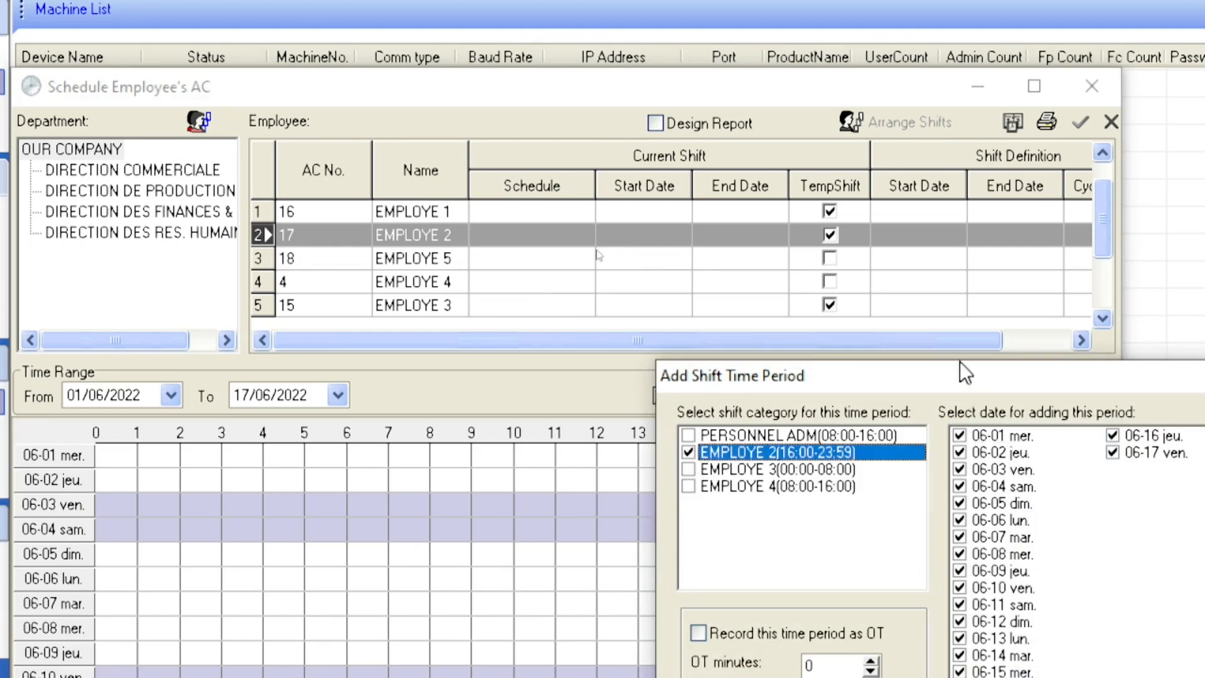
{"action": "left_click_drag", "start_coordinate": [959, 369], "coordinate": [568, 109]}
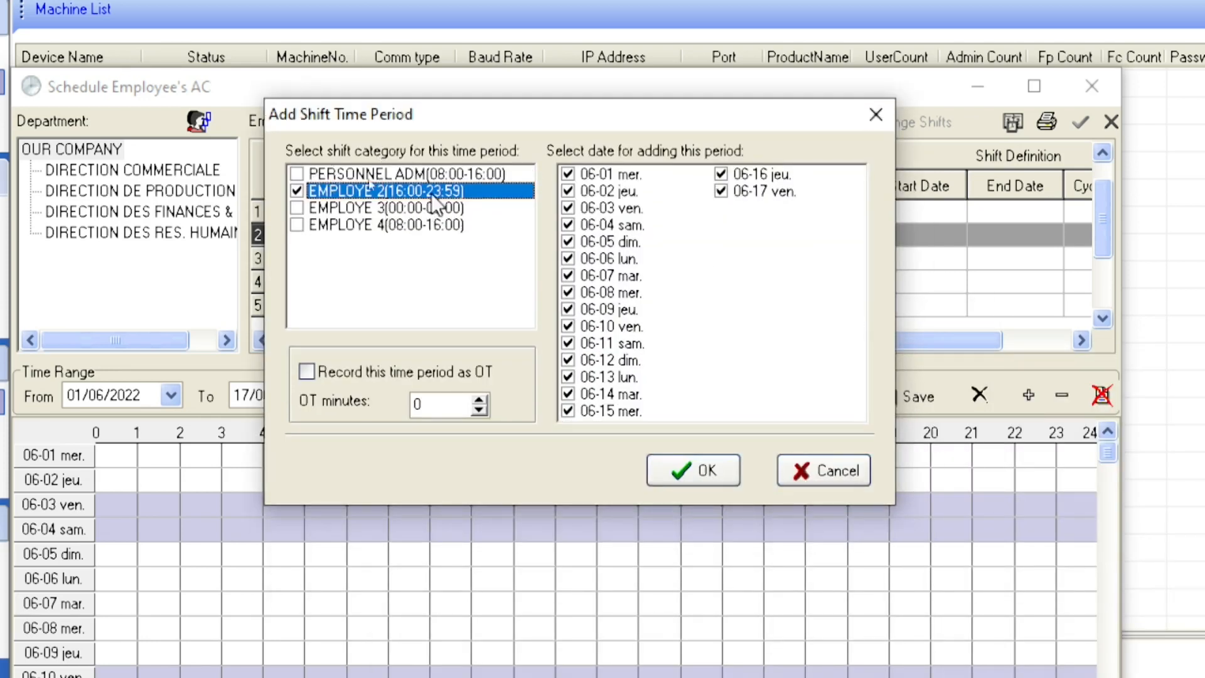
{"action": "left_click", "coordinate": [568, 208]}
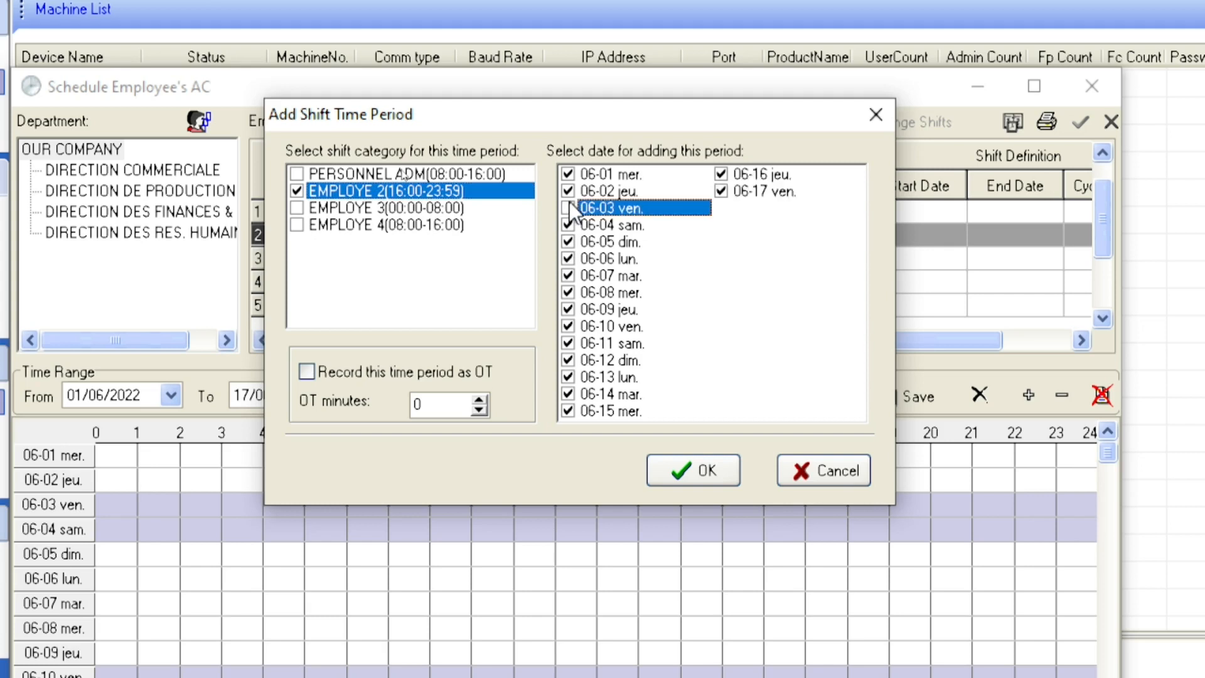
{"action": "left_click", "coordinate": [568, 327]}
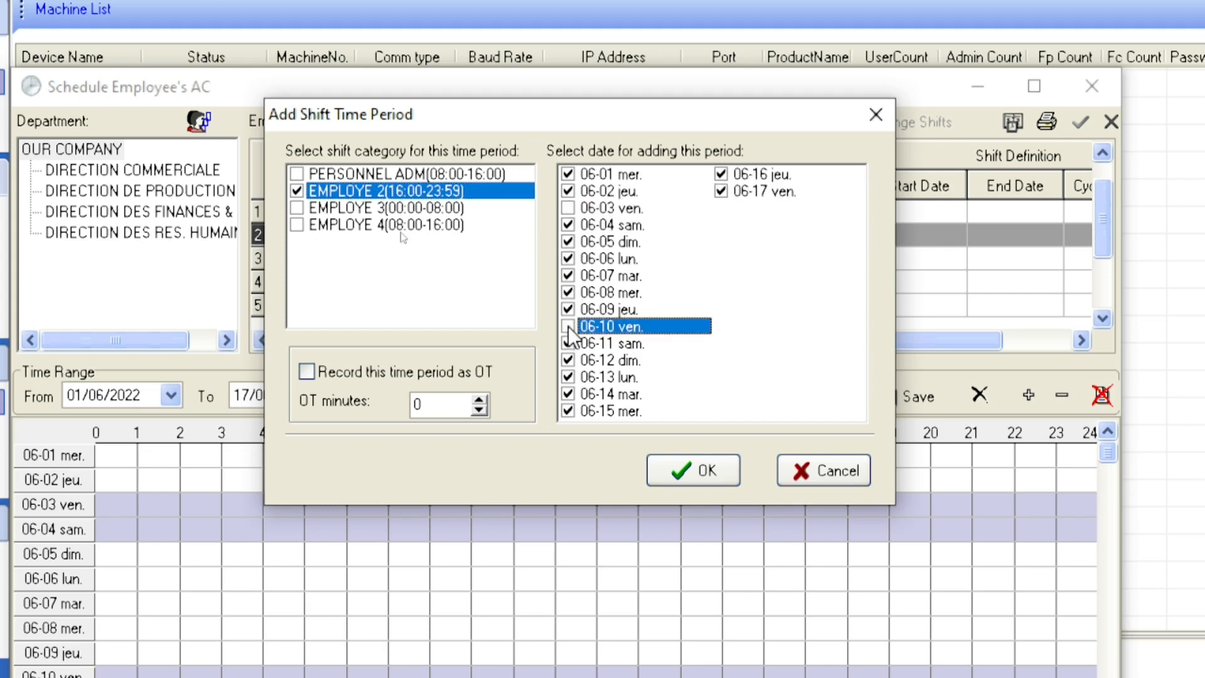
{"action": "left_click", "coordinate": [725, 196]}
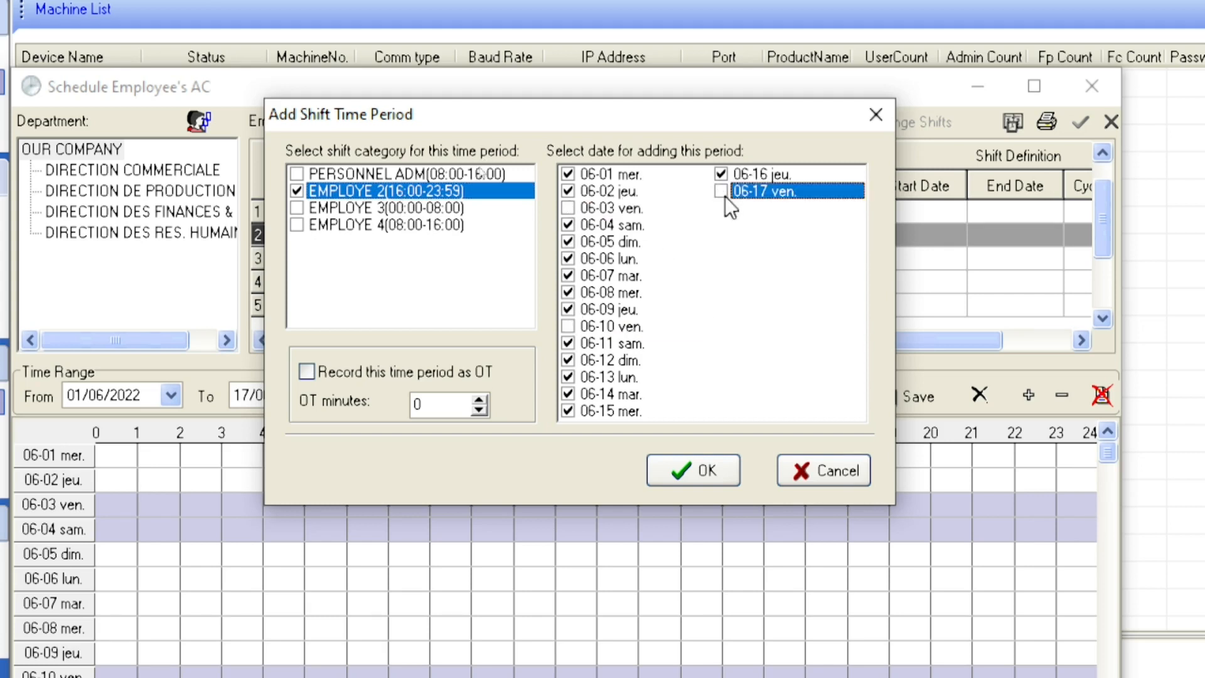
{"action": "left_click", "coordinate": [695, 476]}
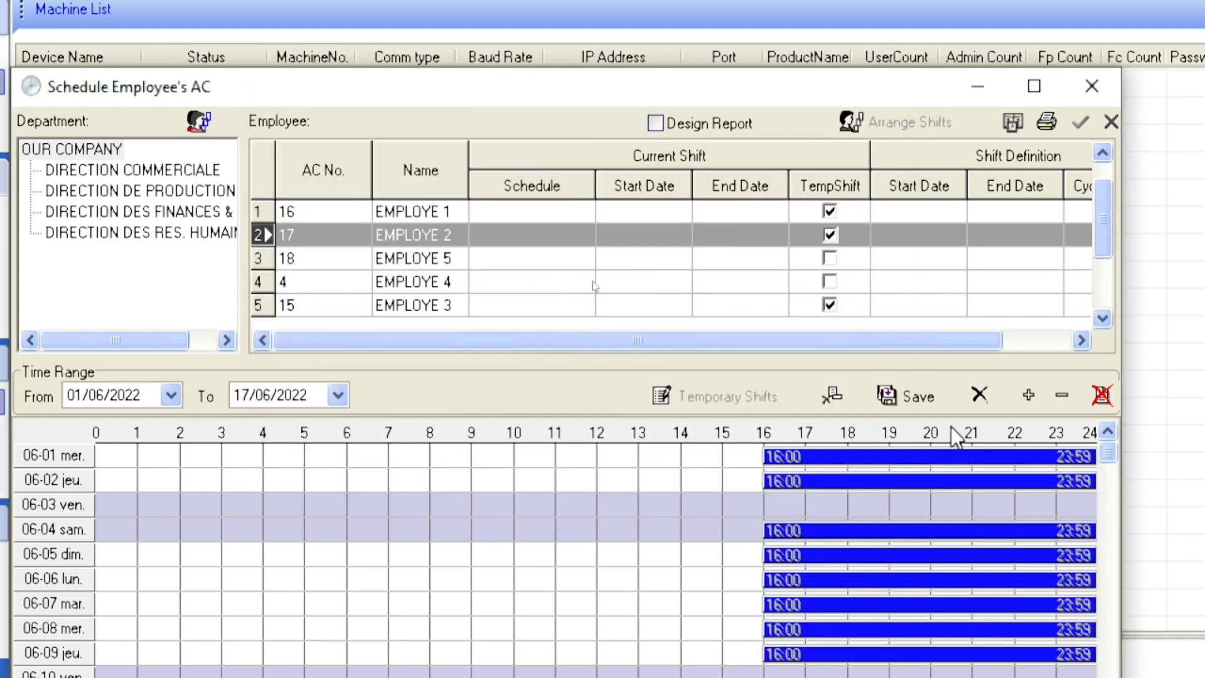
{"action": "left_click", "coordinate": [926, 400]}
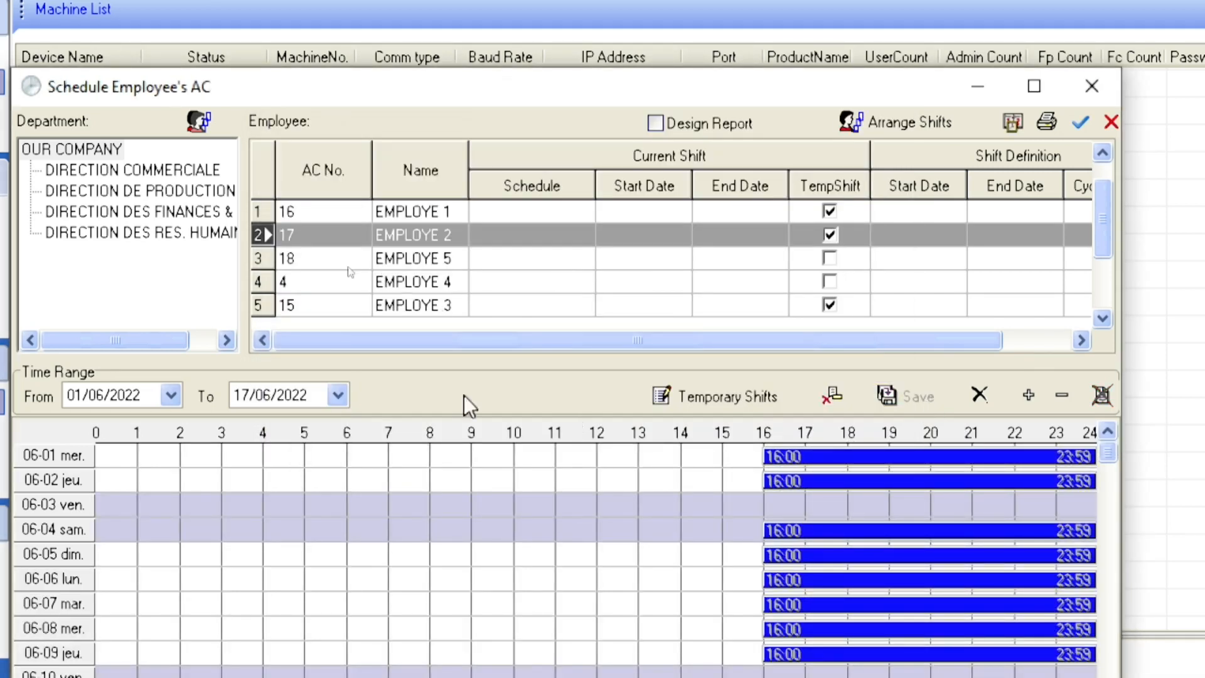
- Start temporary shifts for EMPLOYE 3 from 01/06/2022 to 17/06/2022 and clear the existing periods
{"action": "left_click", "coordinate": [438, 308]}
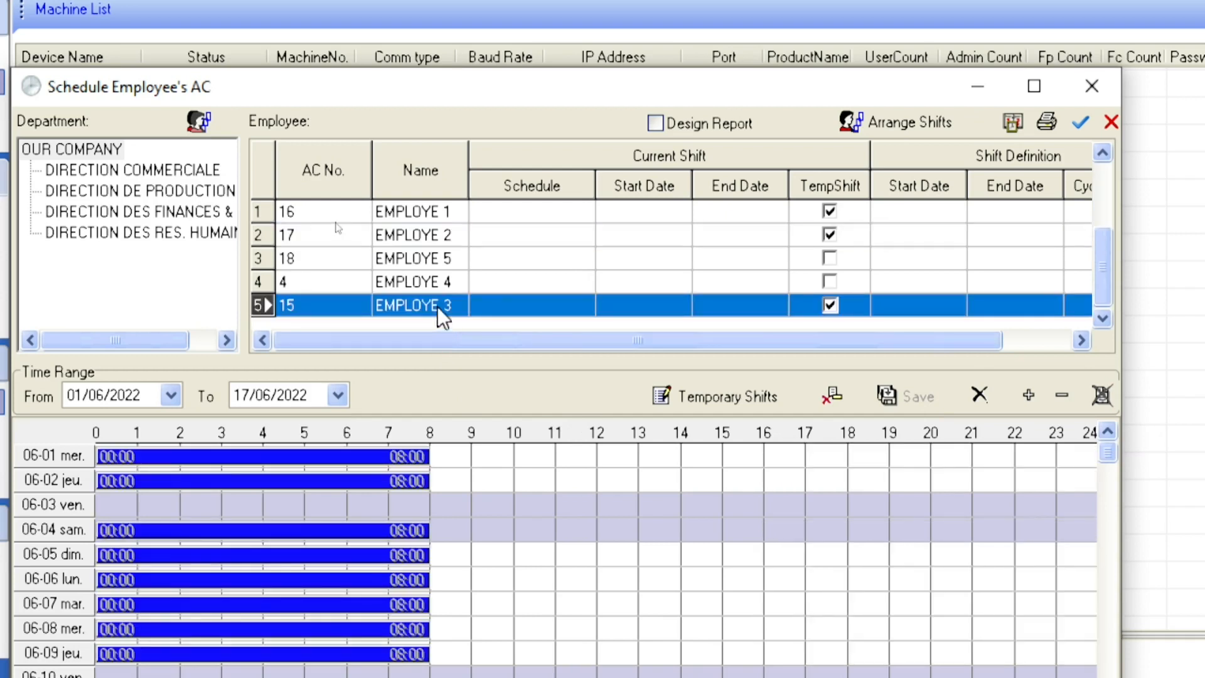
{"action": "left_click", "coordinate": [777, 395]}
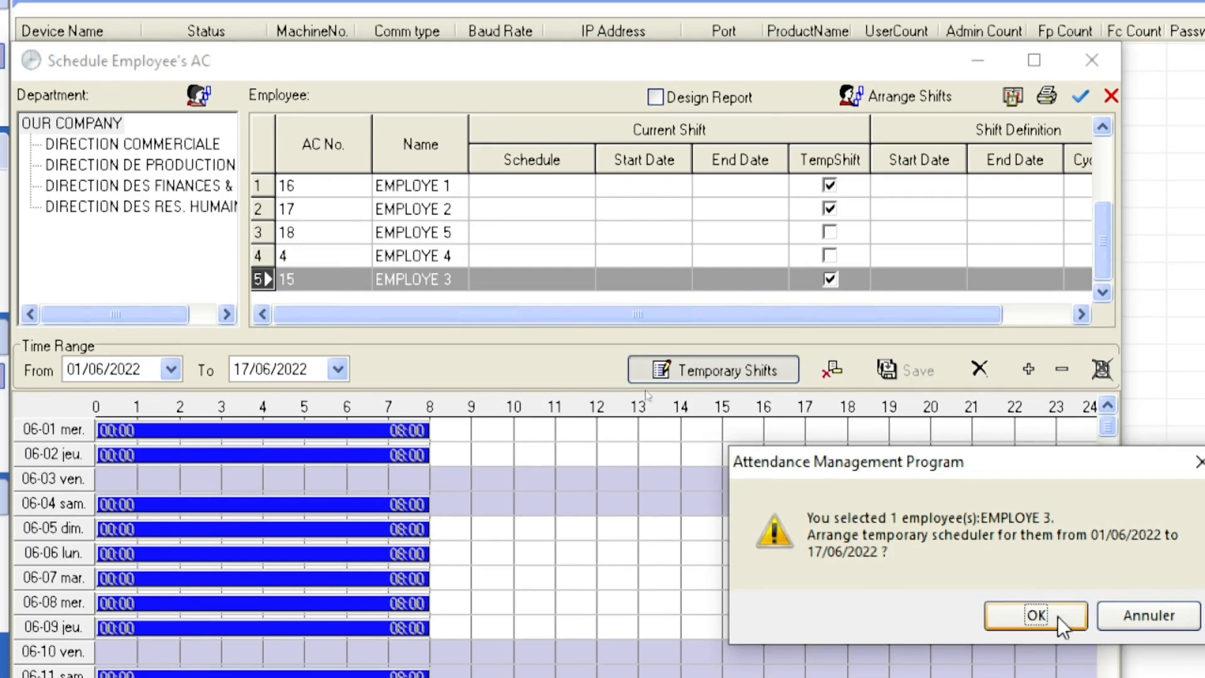
{"action": "left_click", "coordinate": [1057, 642]}
{"action": "left_click", "coordinate": [1102, 367]}
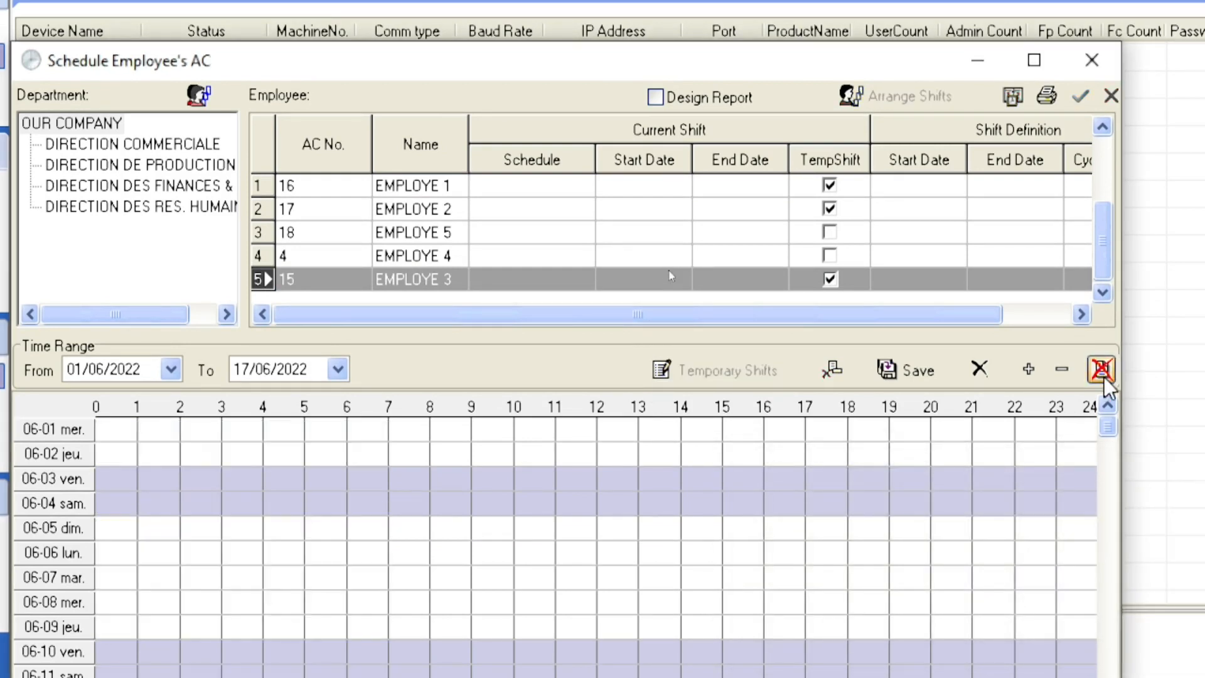
- Add the EMPLOYE 3 (00:00-08:00) period to all dates except Fridays 06-03, 06-10 and 06-17, and save the temporary schedule
{"action": "left_click", "coordinate": [1027, 373]}
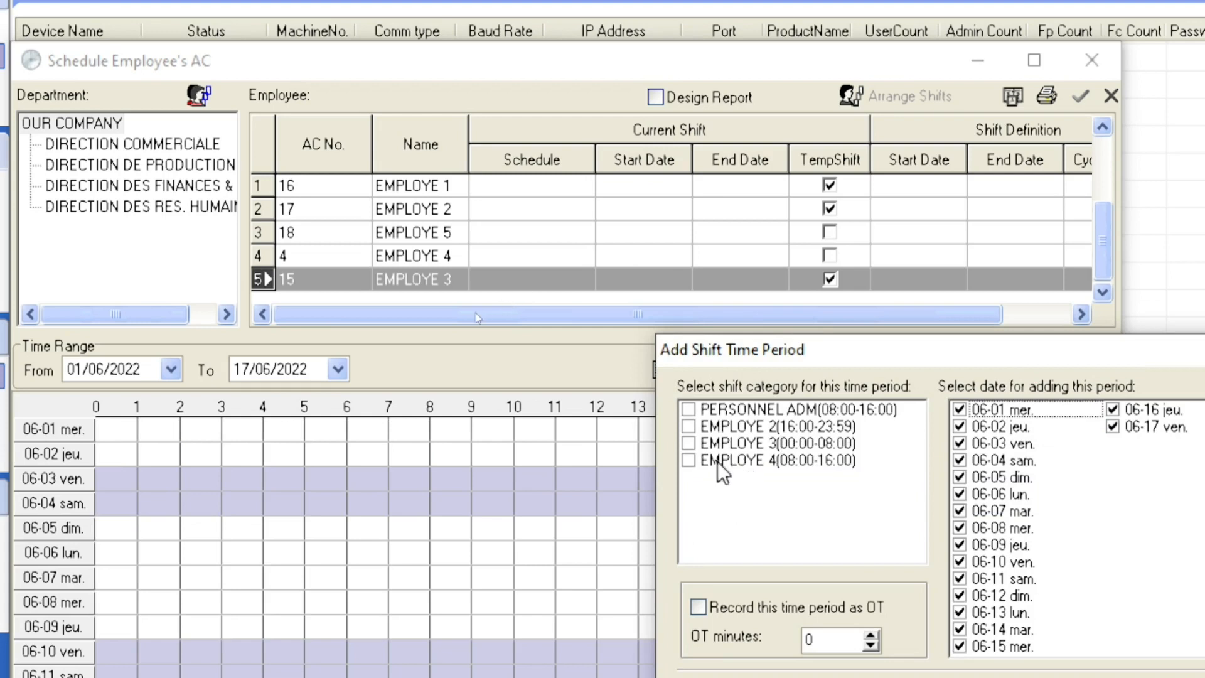
{"action": "left_click", "coordinate": [690, 444]}
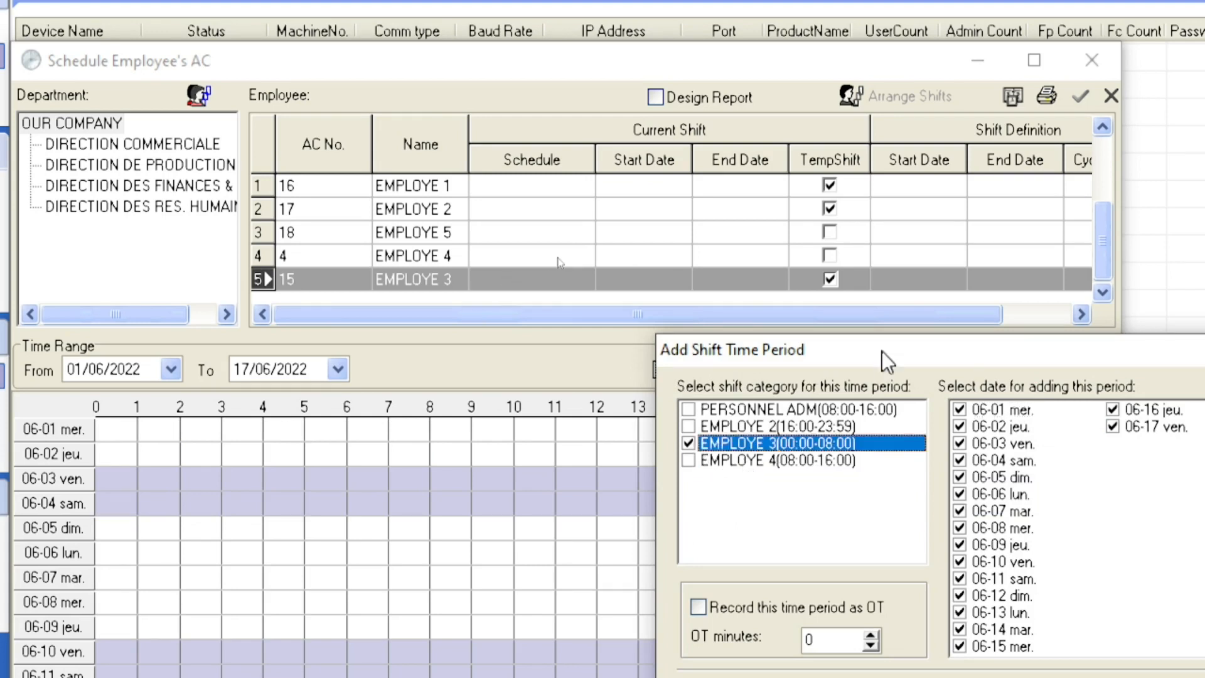
{"action": "left_click_drag", "start_coordinate": [883, 351], "coordinate": [402, 120]}
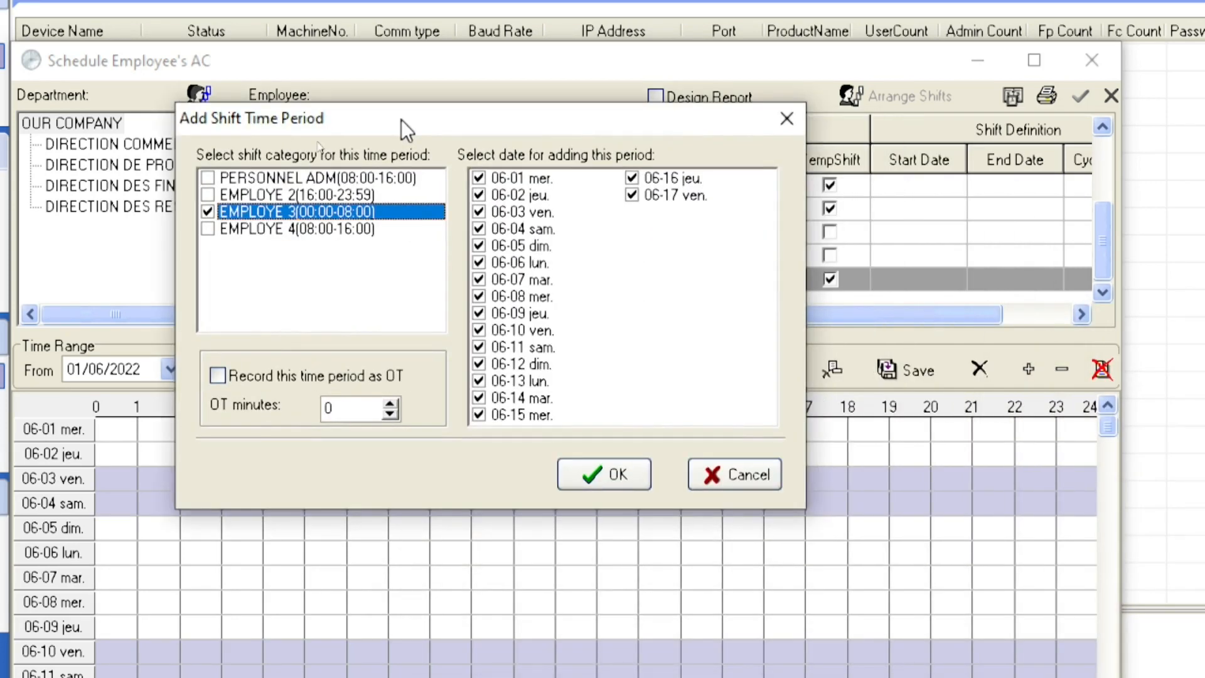
{"action": "left_click", "coordinate": [478, 212]}
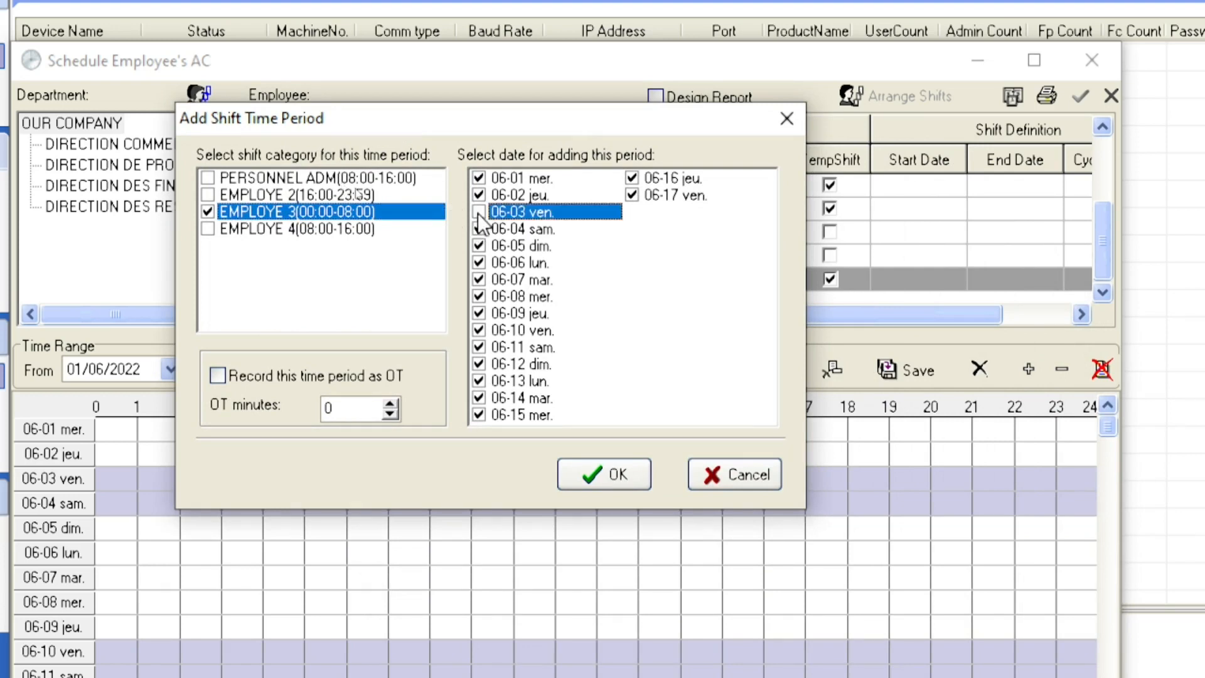
{"action": "left_click", "coordinate": [479, 329]}
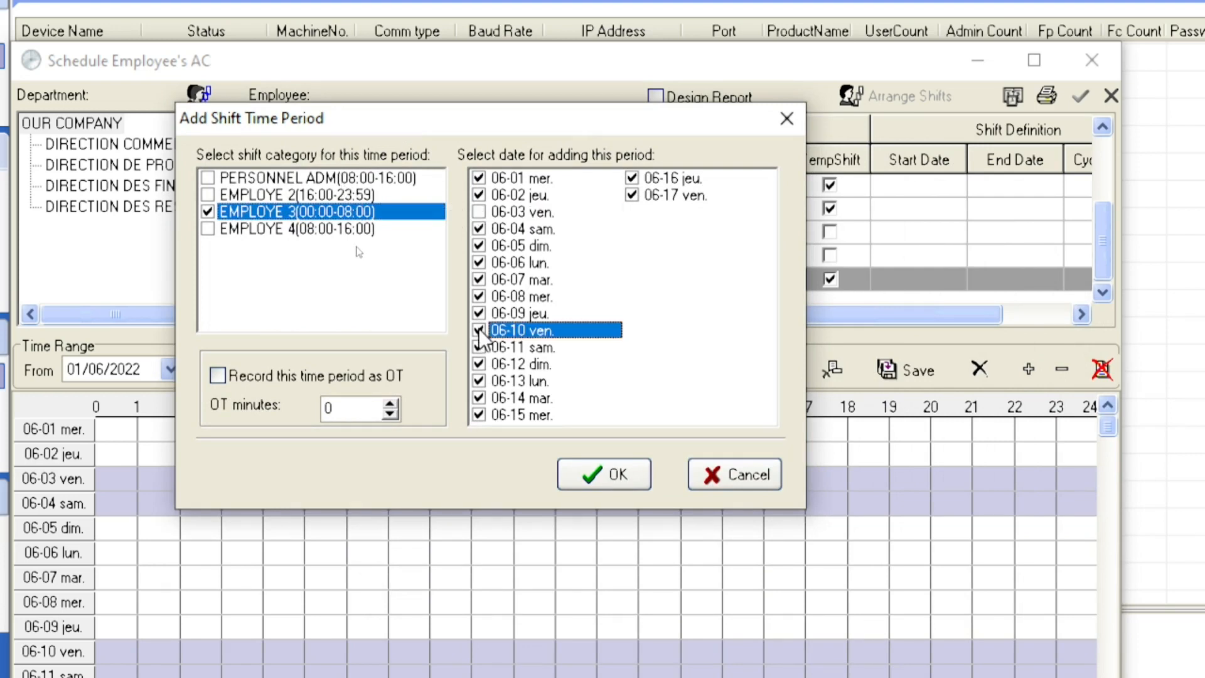
{"action": "left_click", "coordinate": [632, 195]}
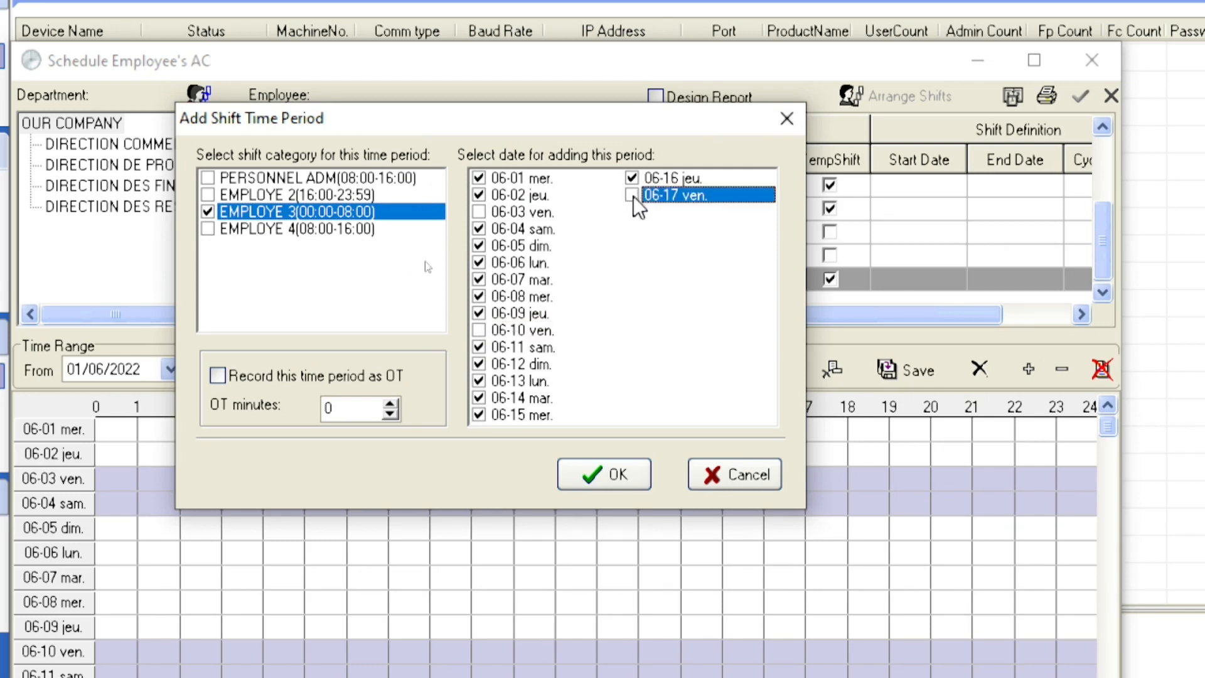
{"action": "left_click", "coordinate": [624, 474]}
{"action": "left_click", "coordinate": [930, 378]}
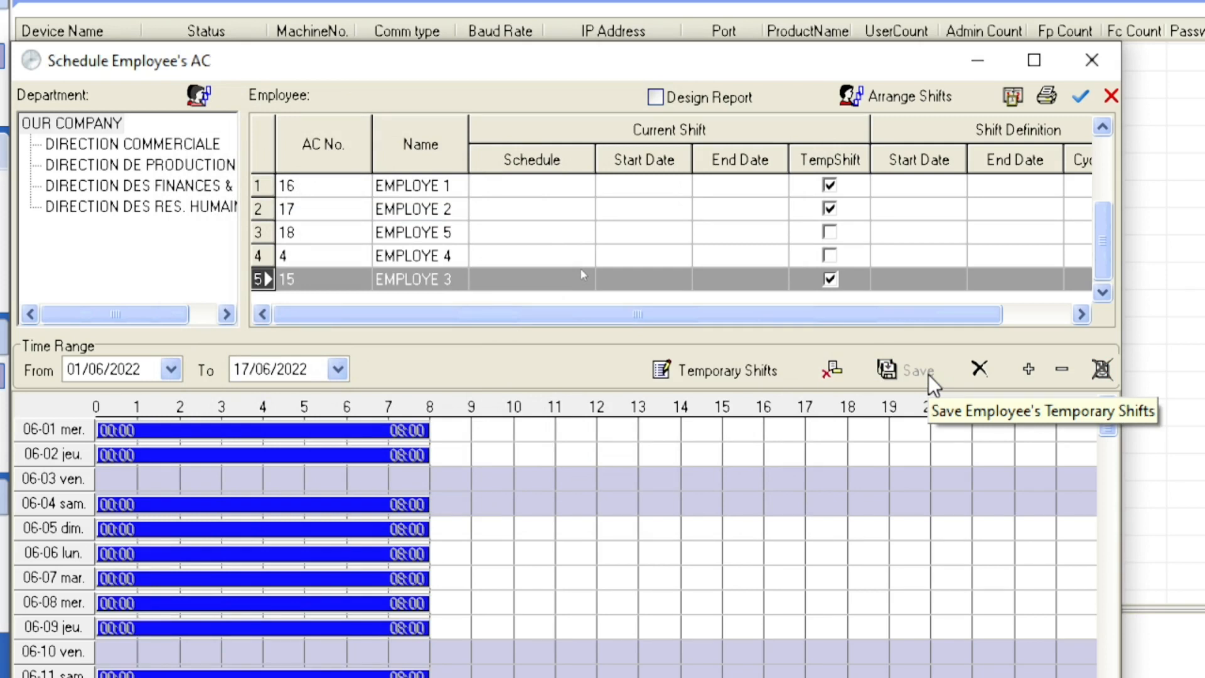
- Give EMPLOYE 4 the temporary EMPLOYE 4 (08:00-16:00) period from 01/06/2022 to 17/06/2022 except Fridays, save it, and close the schedule
{"action": "left_click", "coordinate": [439, 256]}
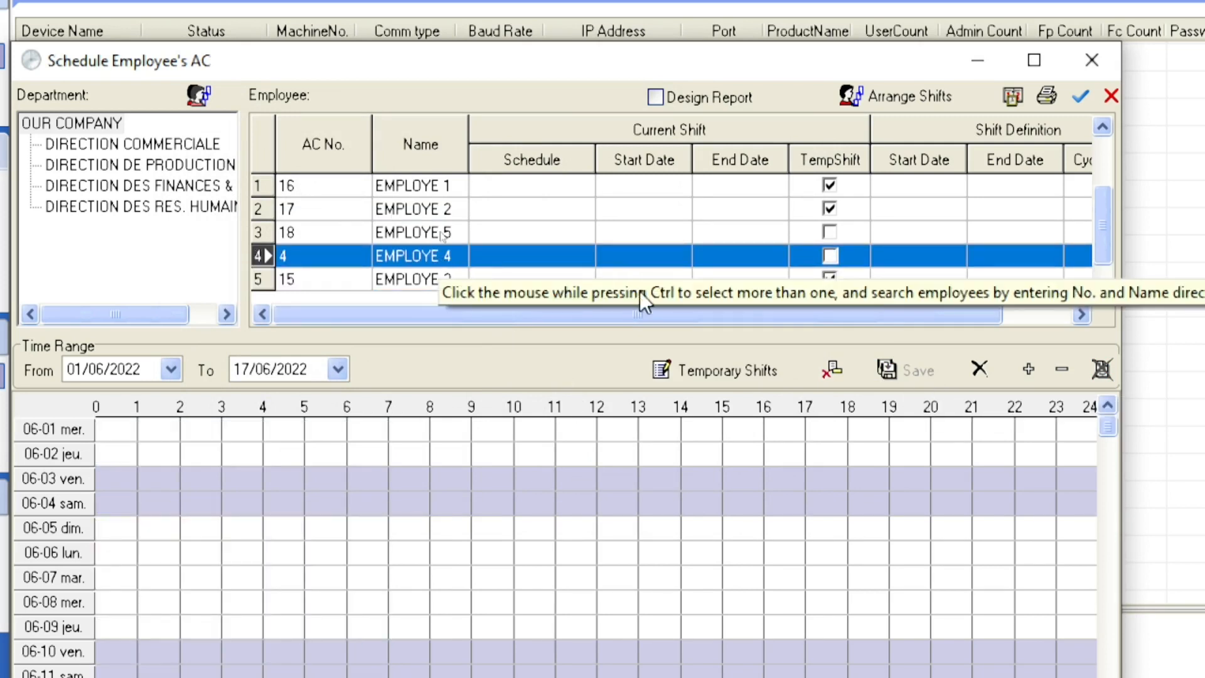
{"action": "left_click", "coordinate": [692, 372]}
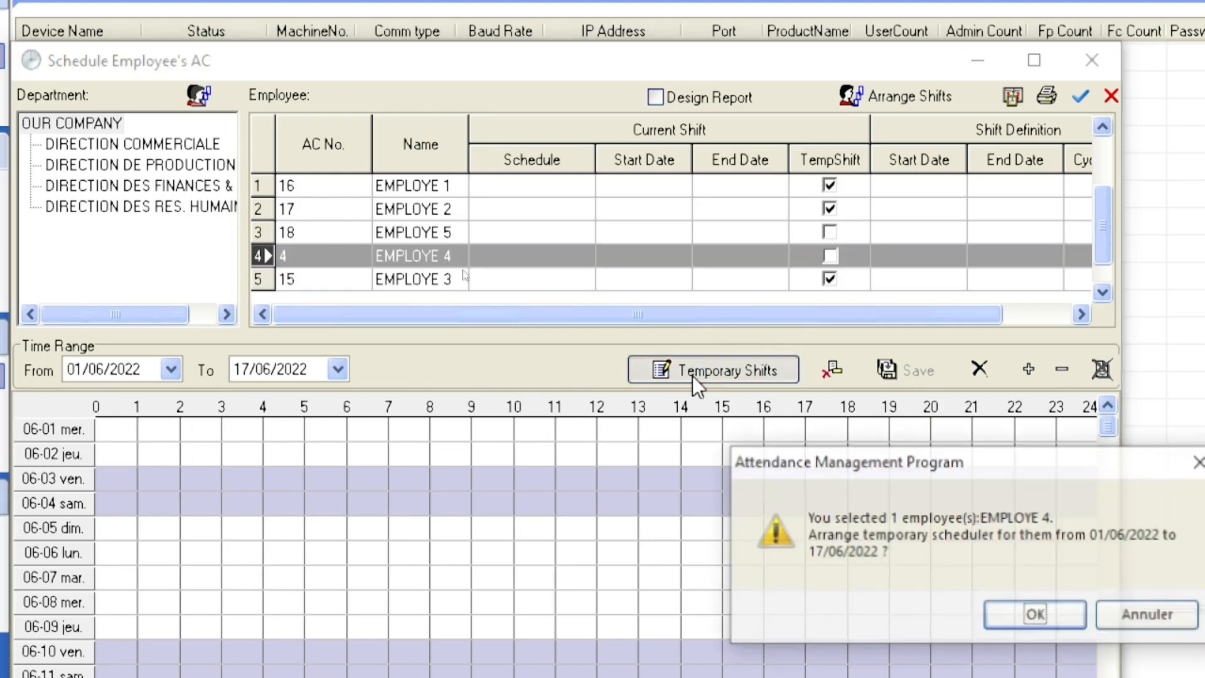
{"action": "left_click", "coordinate": [1037, 618]}
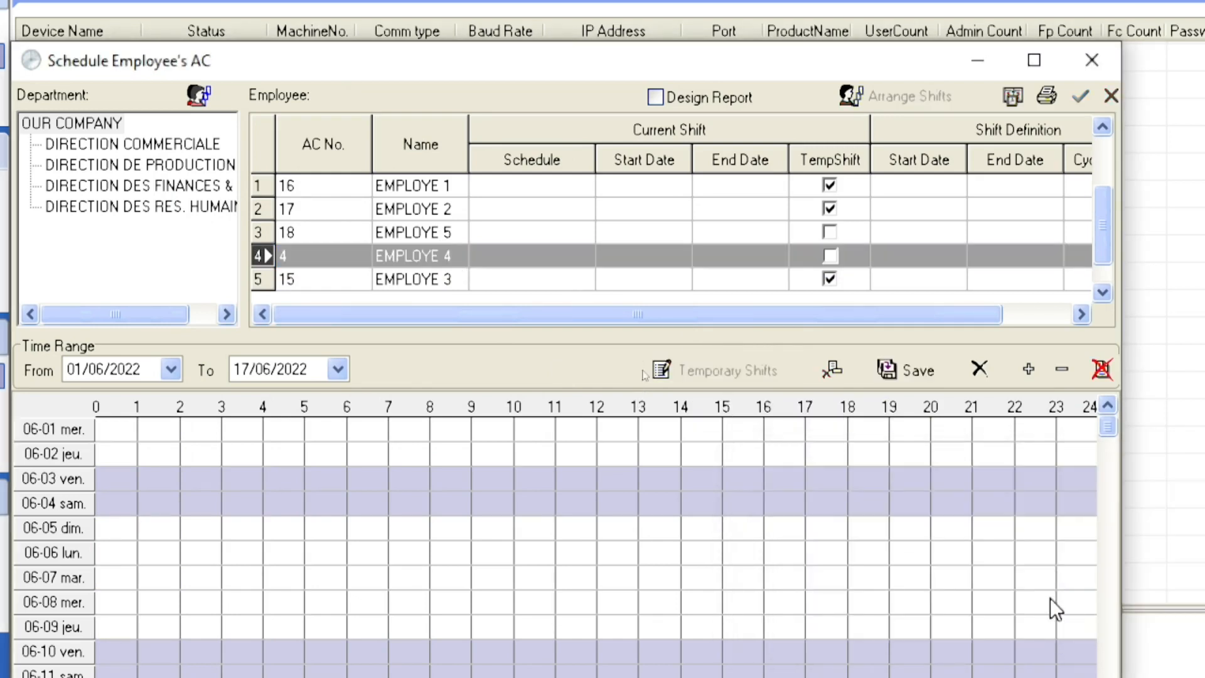
{"action": "left_click", "coordinate": [1027, 367]}
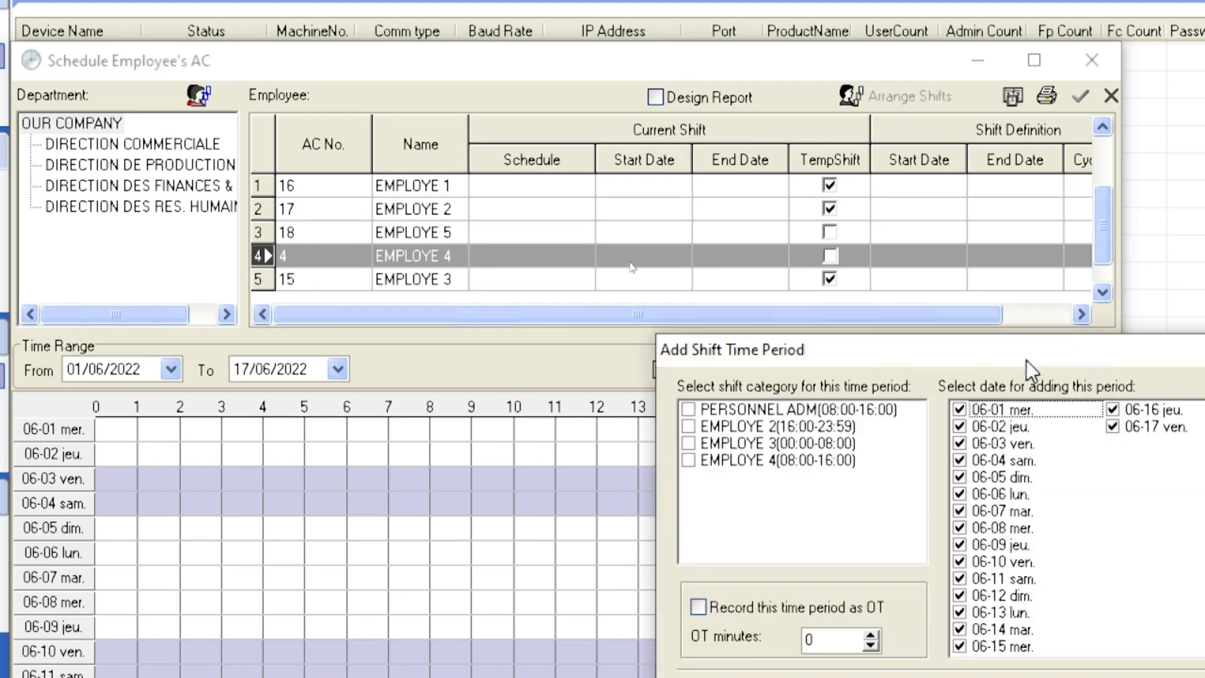
{"action": "left_click", "coordinate": [688, 460]}
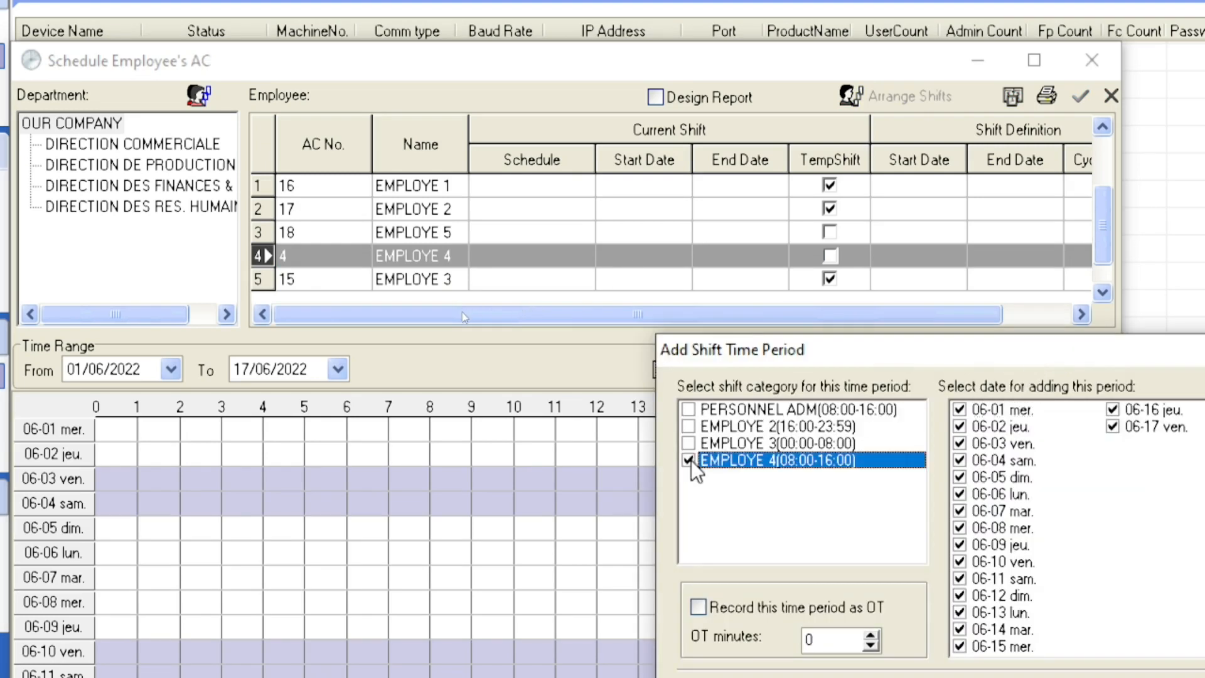
{"action": "left_click_drag", "start_coordinate": [1012, 365], "coordinate": [485, 95]}
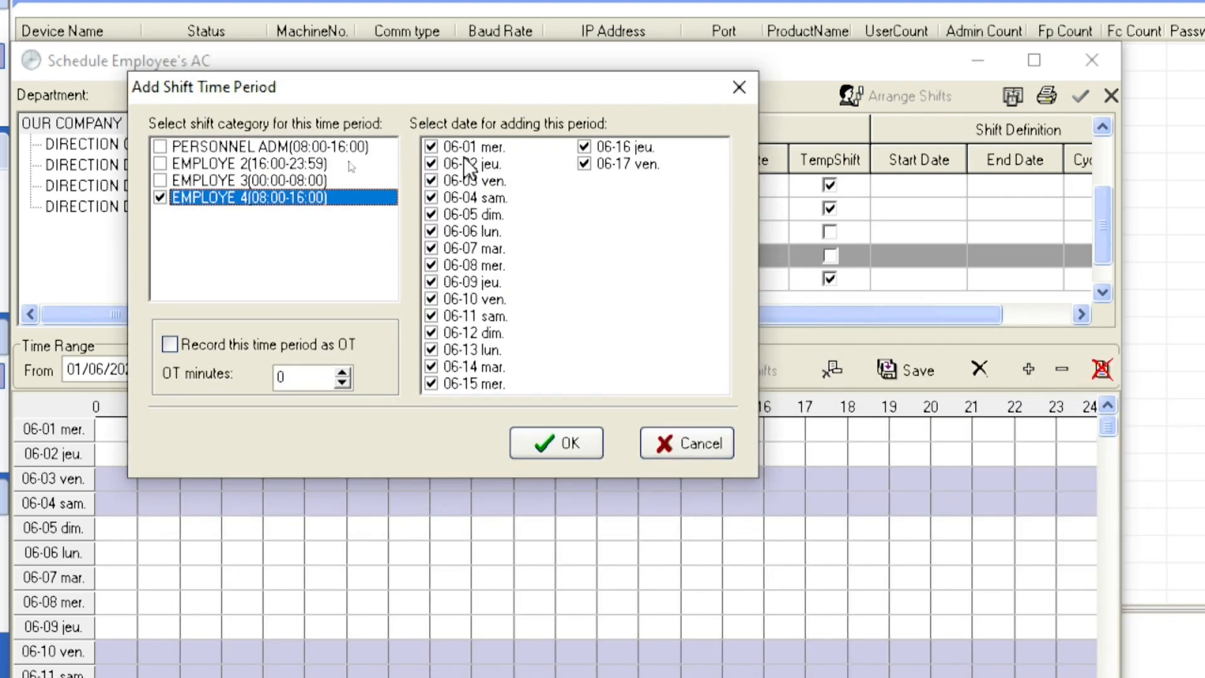
{"action": "left_click", "coordinate": [431, 181]}
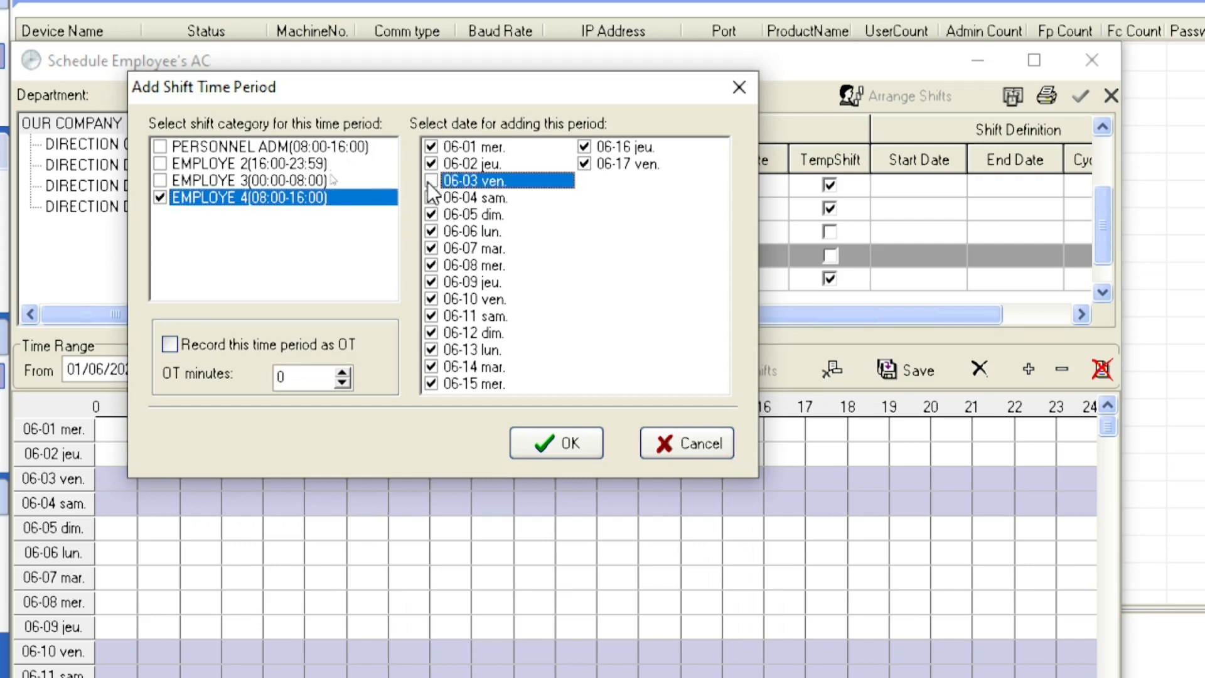
{"action": "left_click", "coordinate": [430, 300]}
{"action": "left_click", "coordinate": [585, 163]}
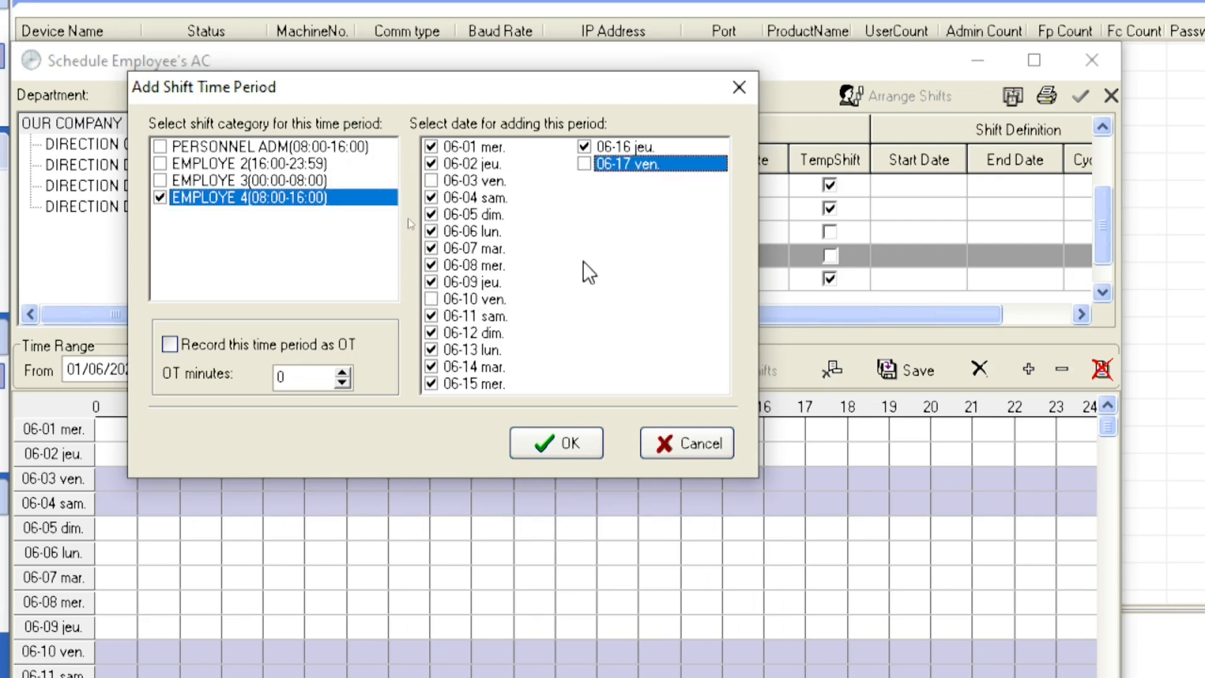
{"action": "left_click", "coordinate": [573, 444]}
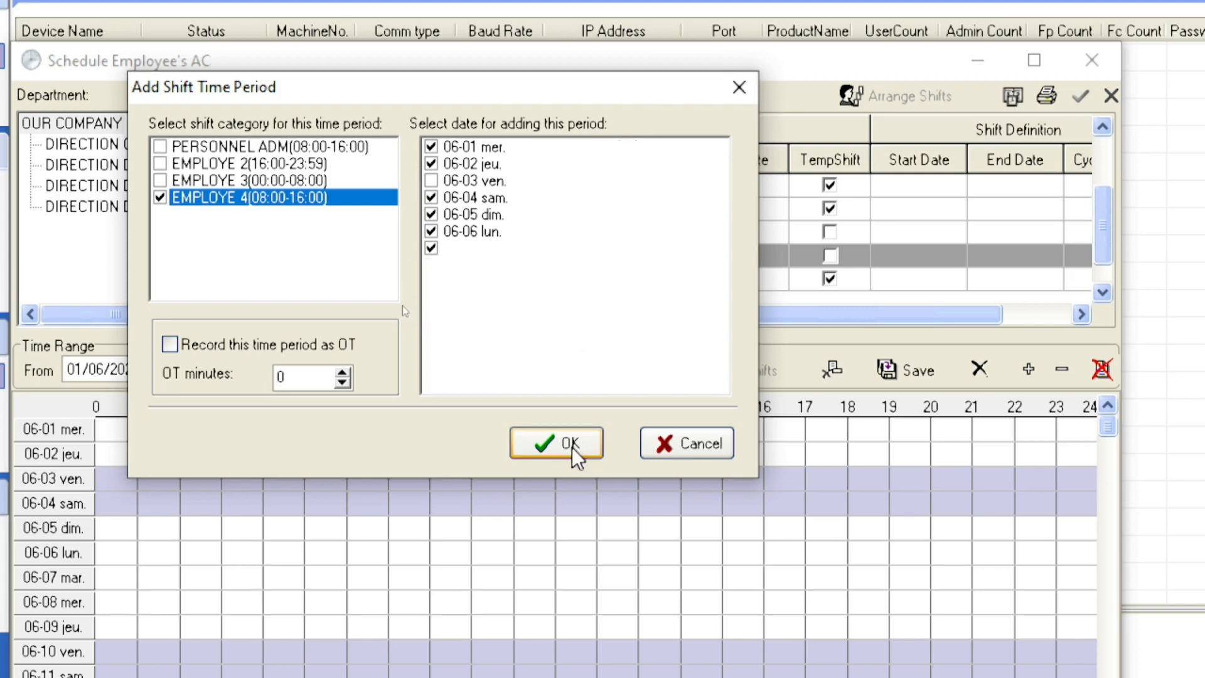
{"action": "left_click", "coordinate": [914, 369]}
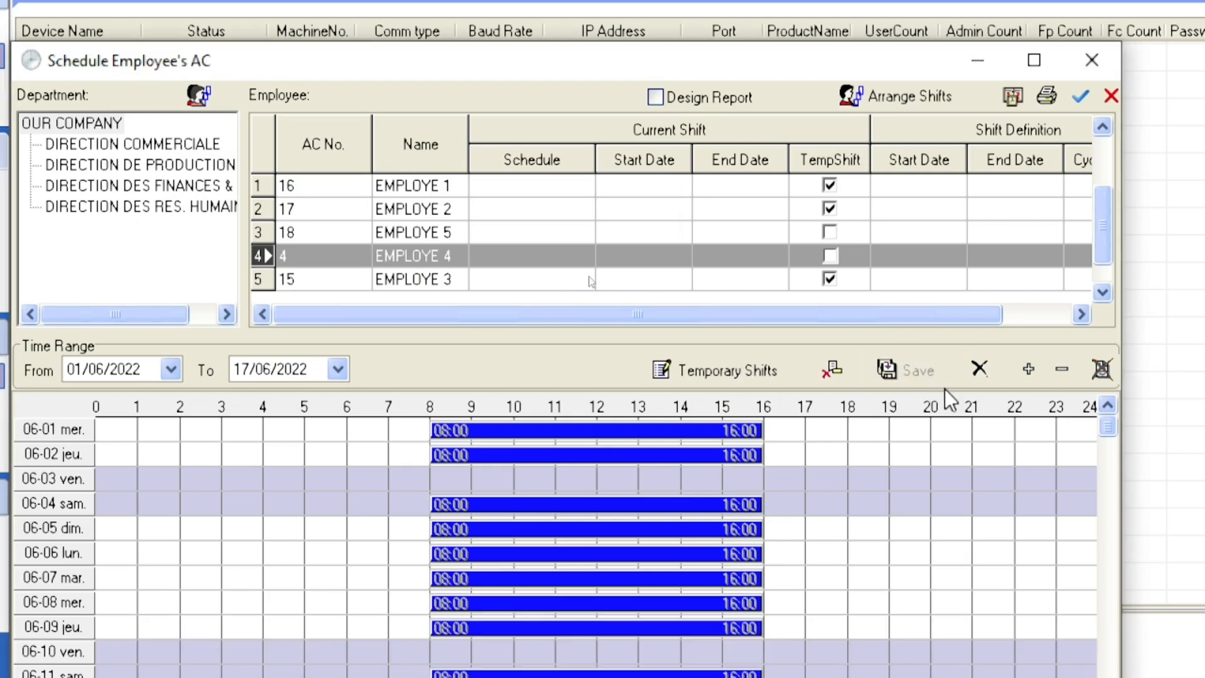
{"action": "left_click", "coordinate": [1088, 63]}
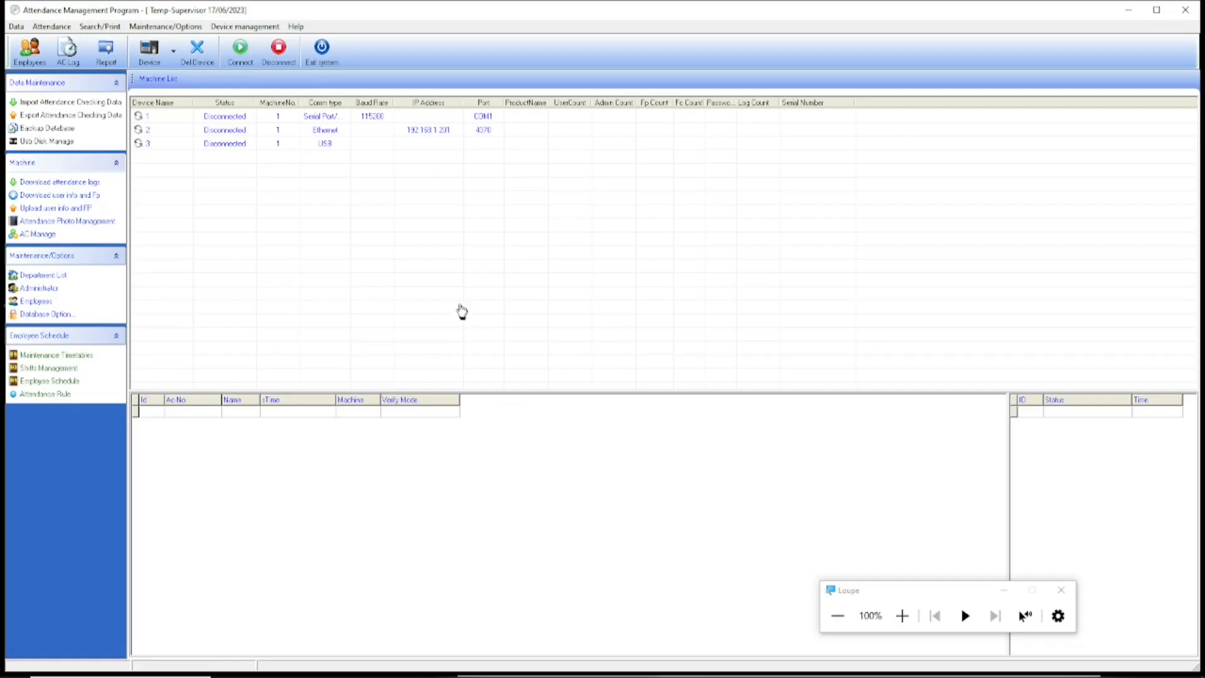
- Open the attendance report, calculate EMPLOYE 1's attendance from 01/06/2022 to 17/06/2022, and widen the Timetable column to fit its text
{"action": "left_click", "coordinate": [106, 51]}
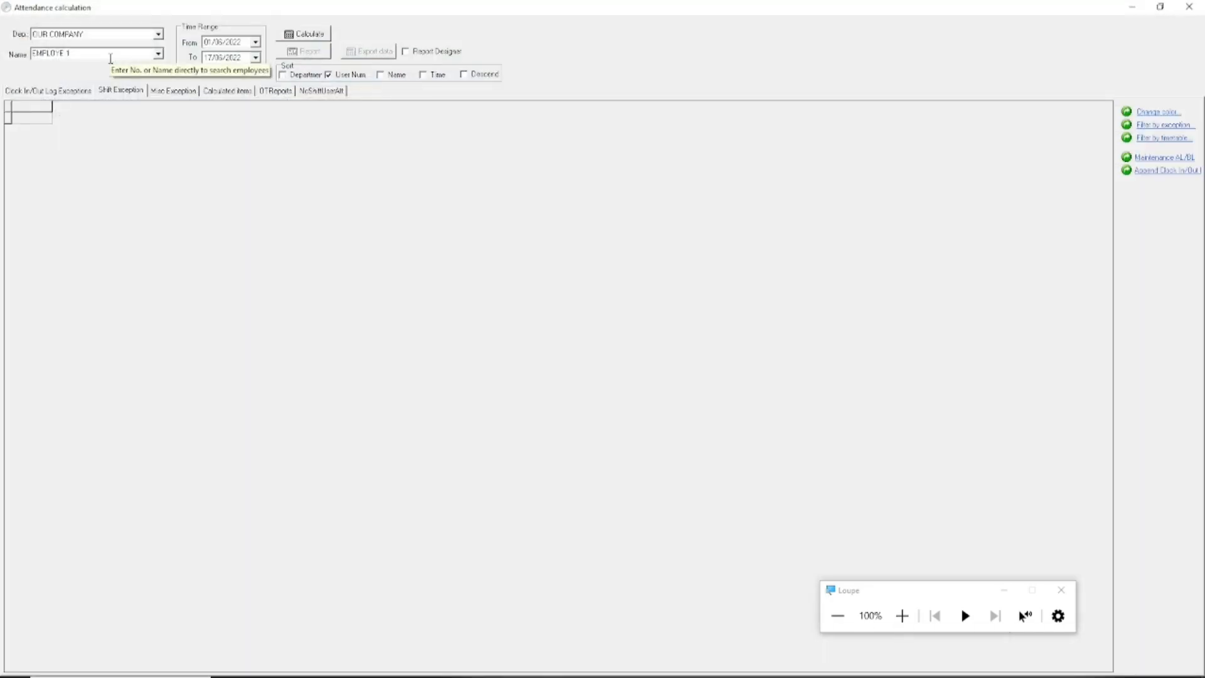
{"action": "left_click", "coordinate": [301, 38]}
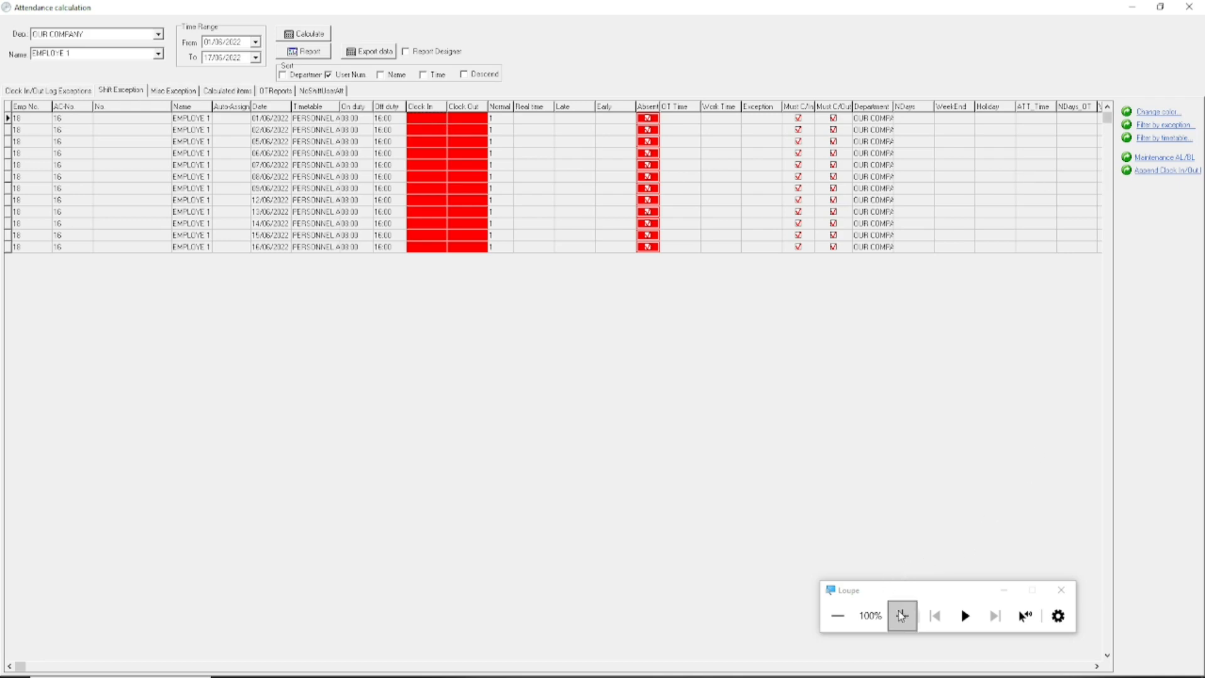
{"action": "left_click", "coordinate": [902, 616]}
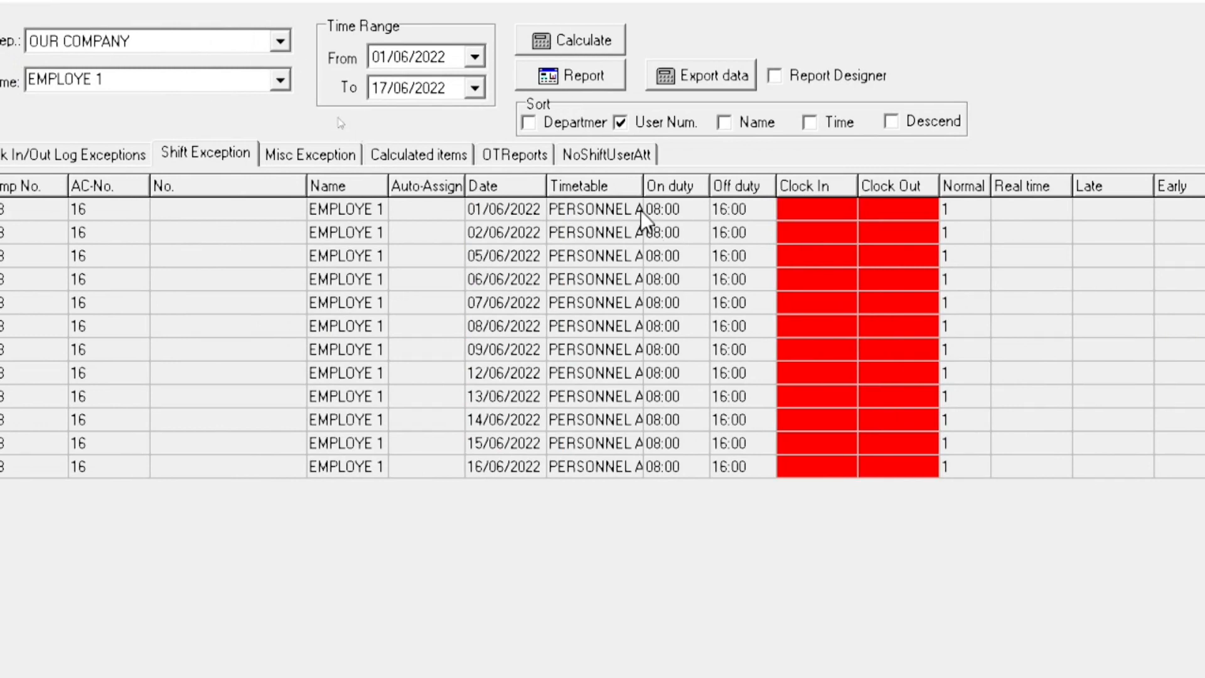
{"action": "left_click_drag", "start_coordinate": [641, 183], "coordinate": [641, 270]}
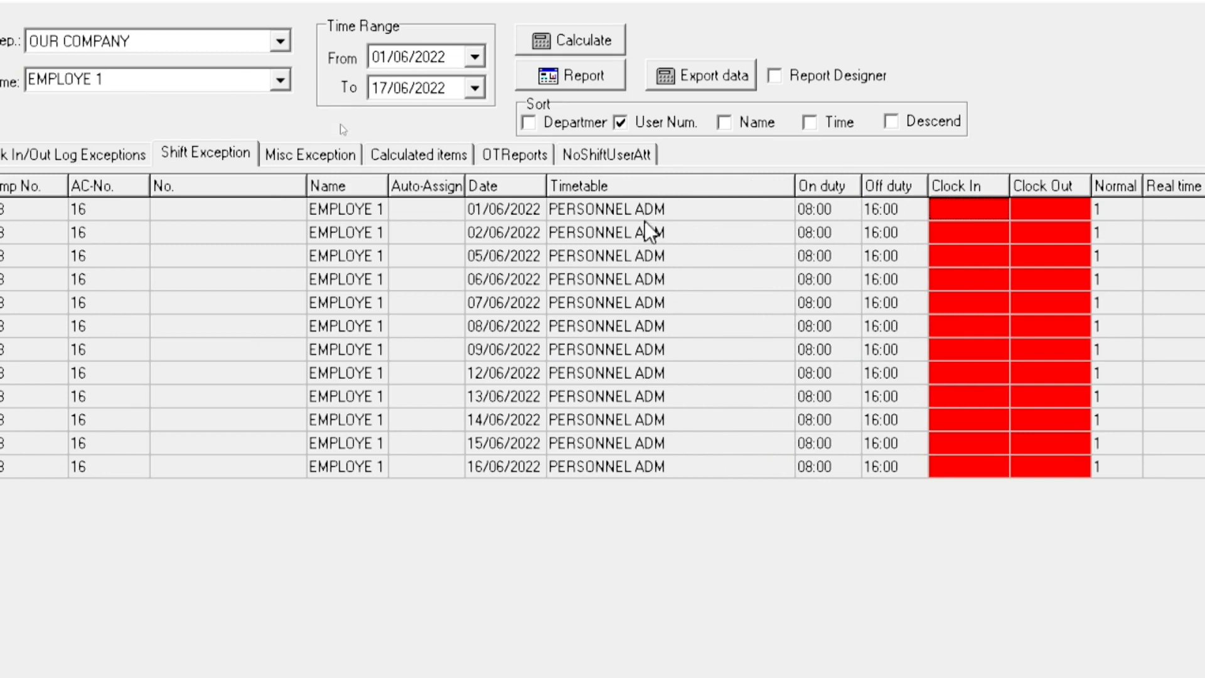
{"action": "left_click_drag", "start_coordinate": [796, 186], "coordinate": [681, 183]}
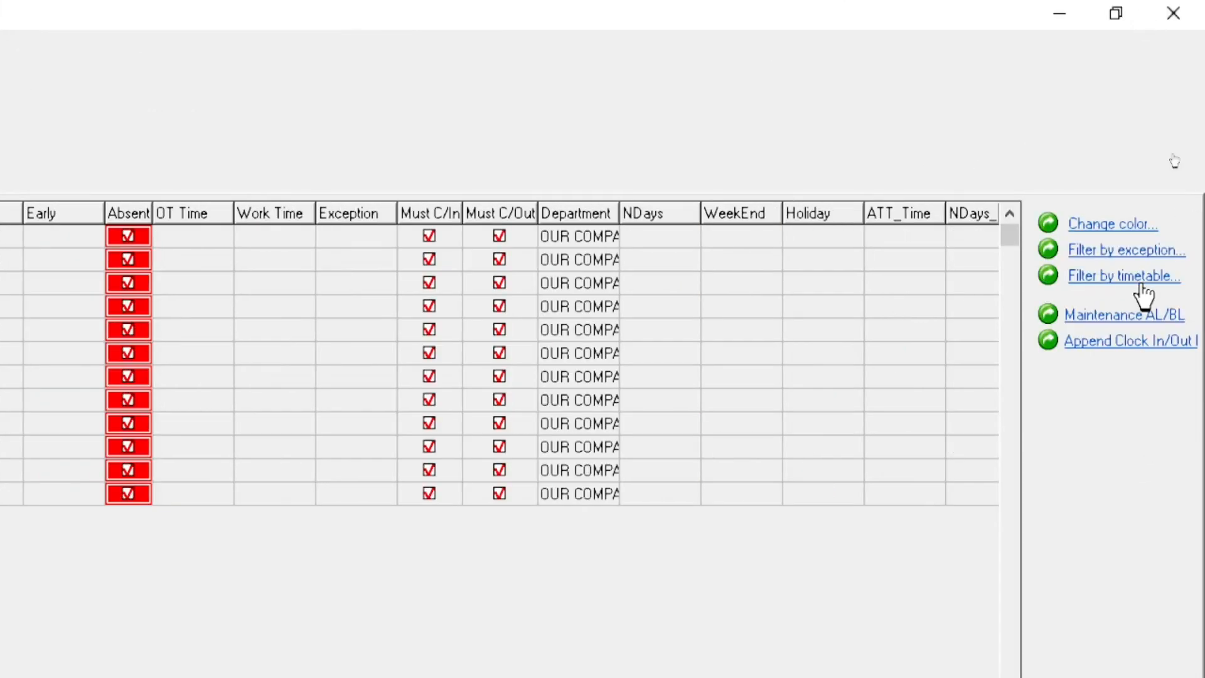
- Append a forgotten C/In record for EMPLOYE 1 on 01/06/2022 at 08:00 and recalculate the attendance
{"action": "left_click", "coordinate": [1140, 346]}
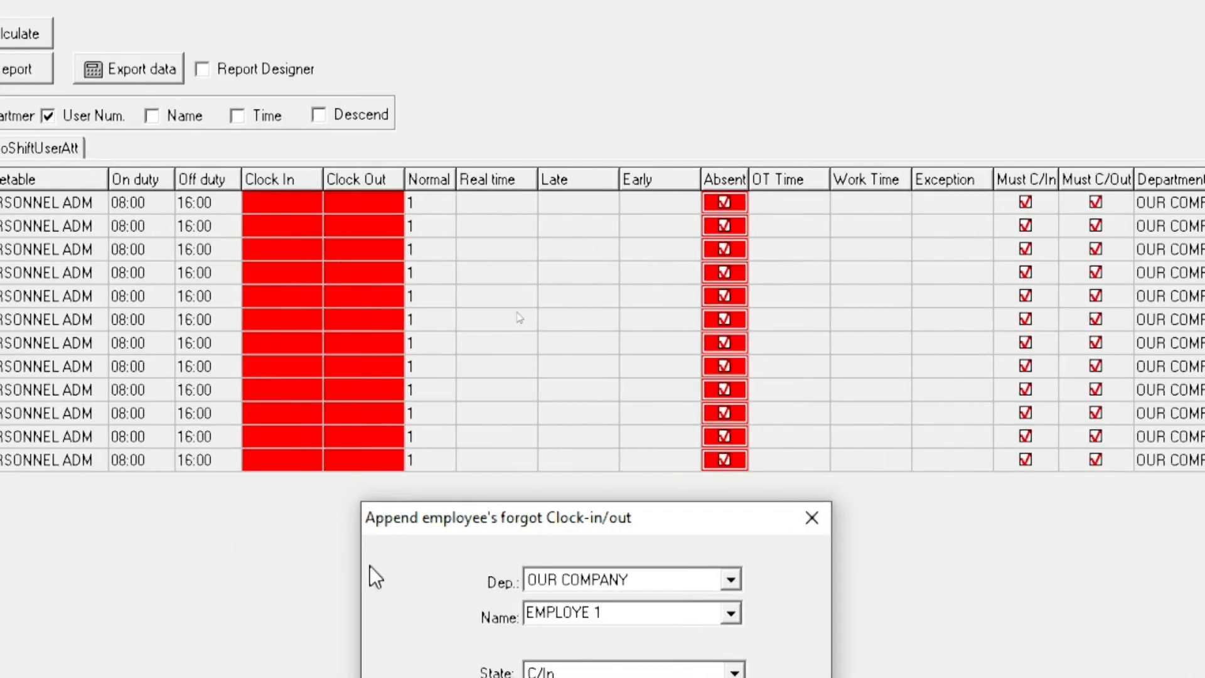
{"action": "left_click_drag", "start_coordinate": [714, 537], "coordinate": [673, 61]}
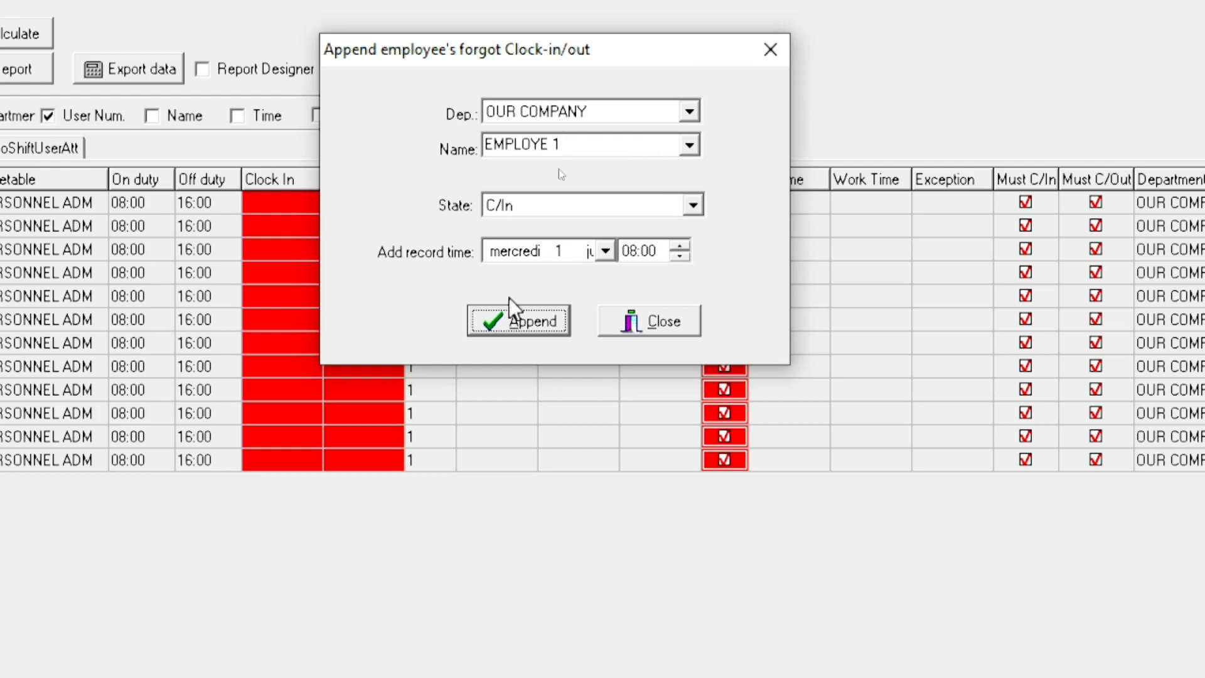
{"action": "left_click", "coordinate": [510, 322]}
{"action": "left_click", "coordinate": [673, 322]}
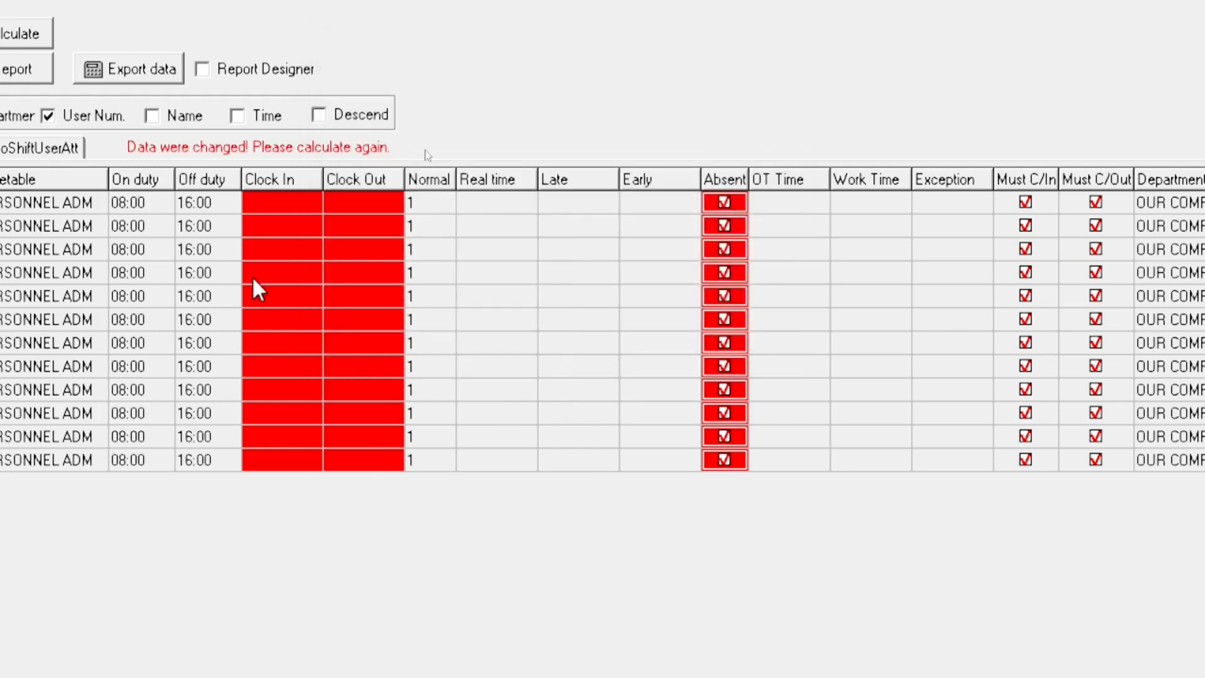
{"action": "left_click", "coordinate": [25, 35]}
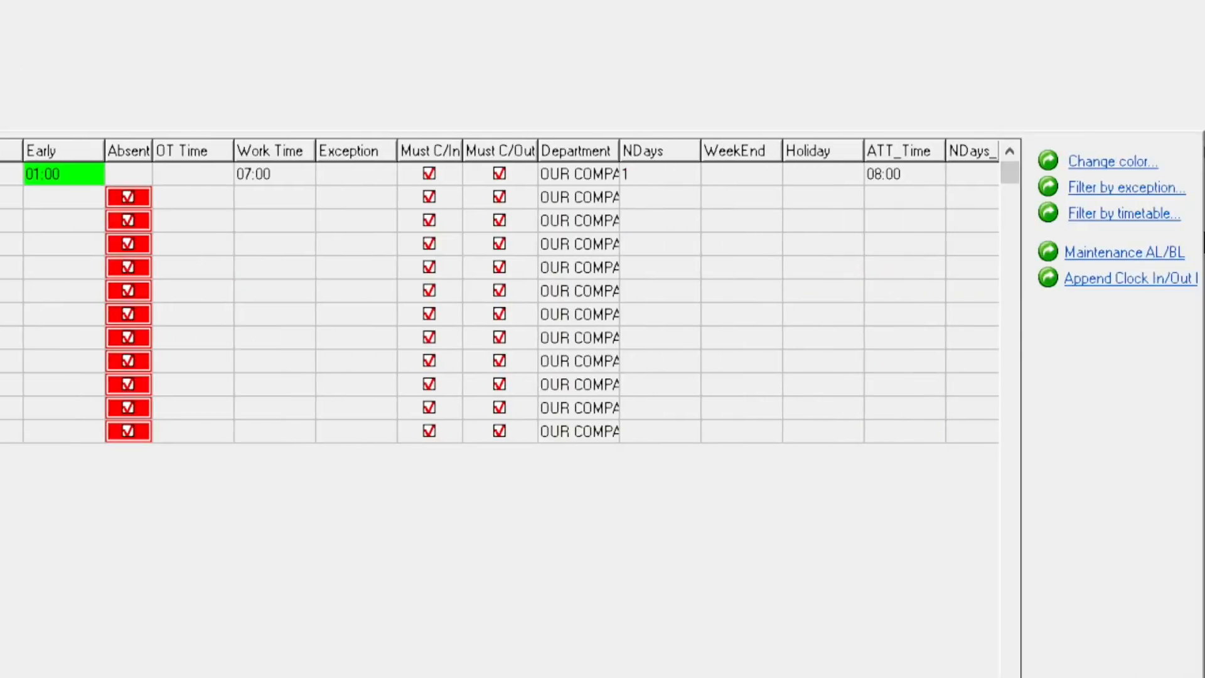
- Append a forgotten C/Out record for EMPLOYE 1 on 01/06/2022 at 16:00 and recalculate the attendance
{"action": "left_click", "coordinate": [1123, 280]}
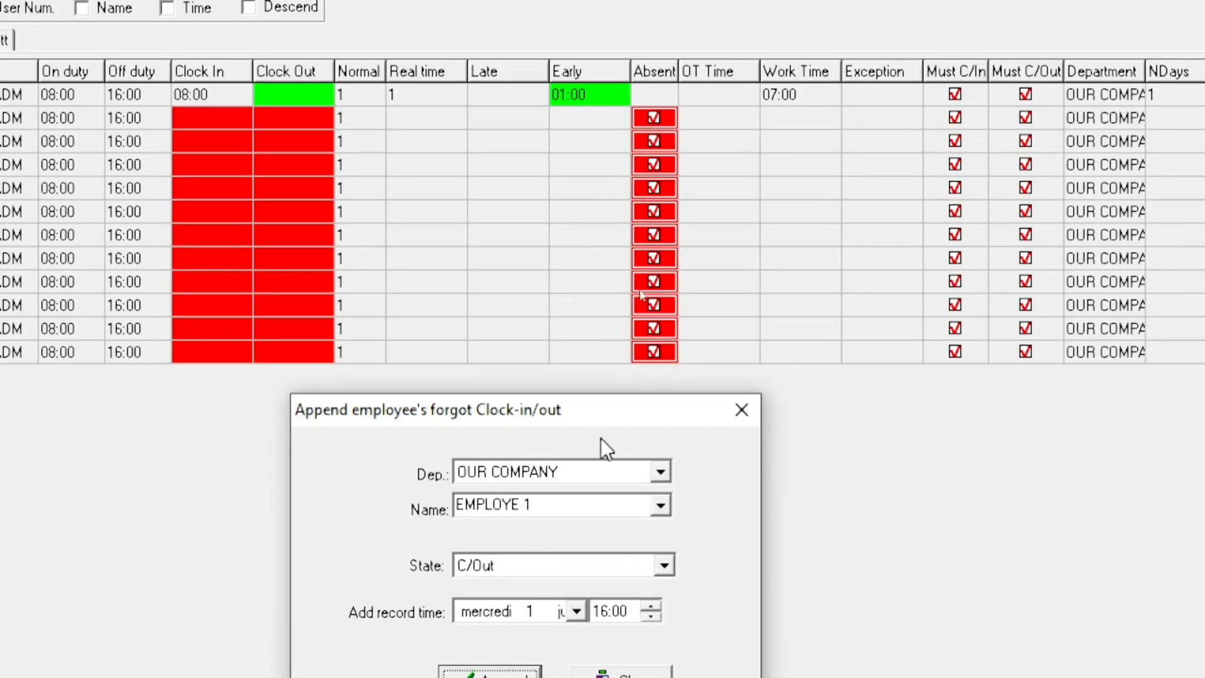
{"action": "left_click_drag", "start_coordinate": [605, 412], "coordinate": [578, 36]}
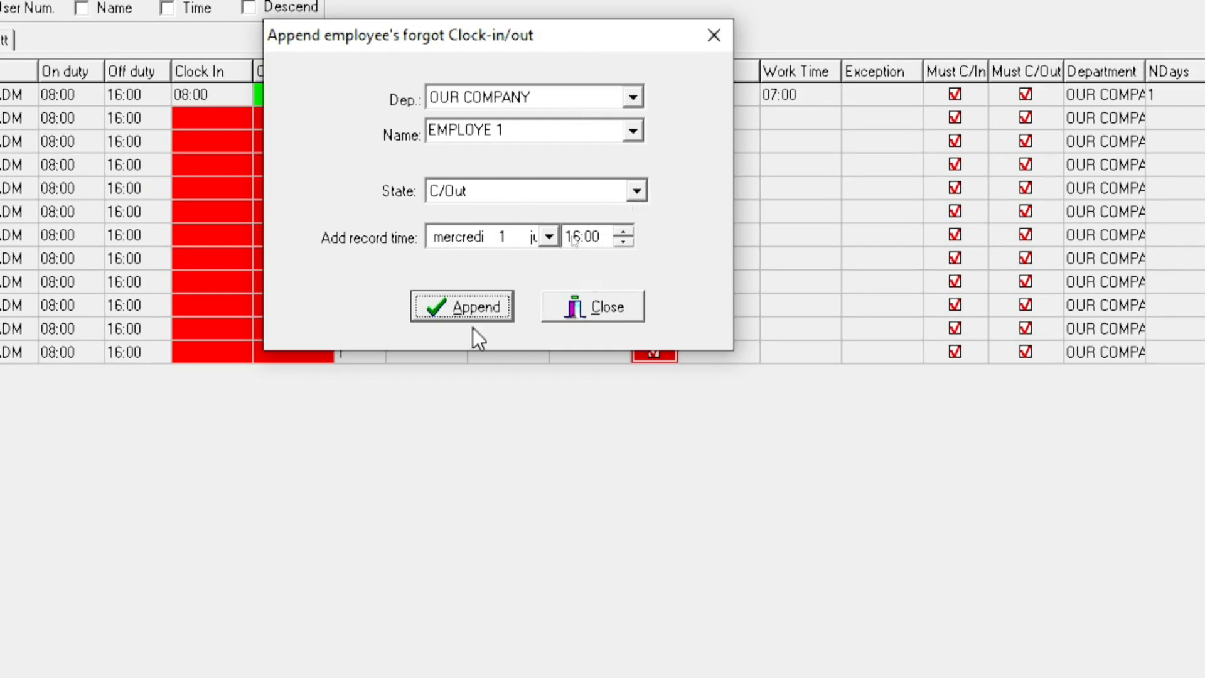
{"action": "left_click", "coordinate": [457, 307]}
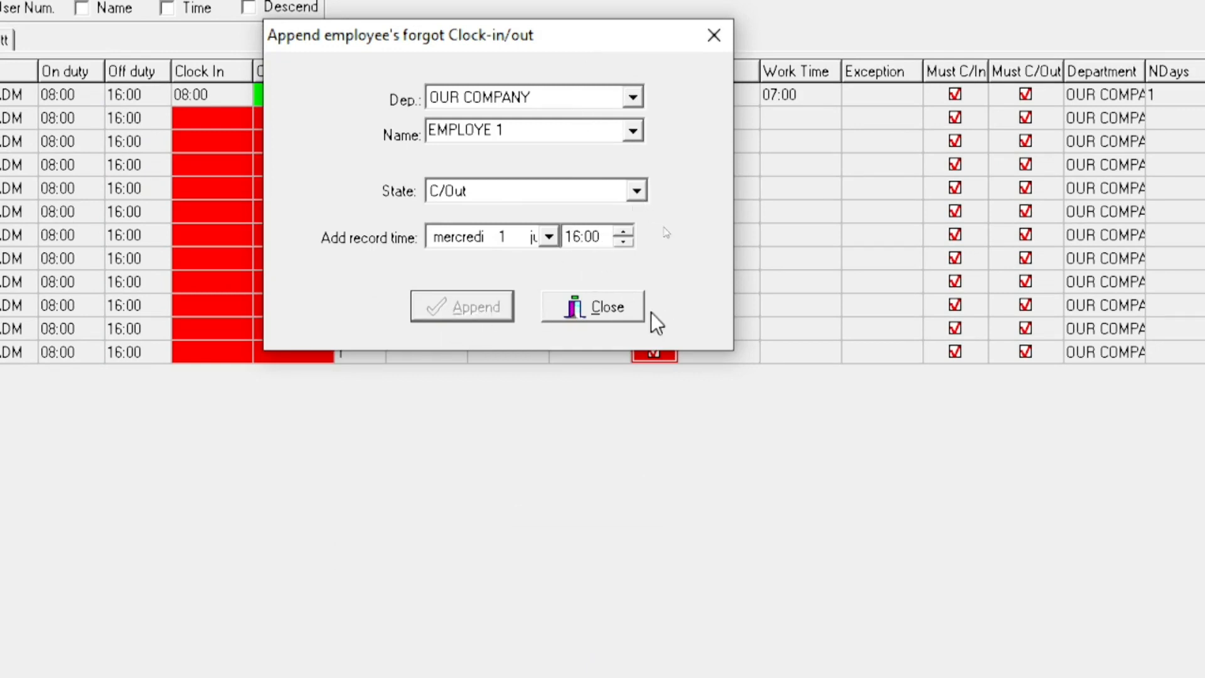
{"action": "left_click", "coordinate": [624, 311]}
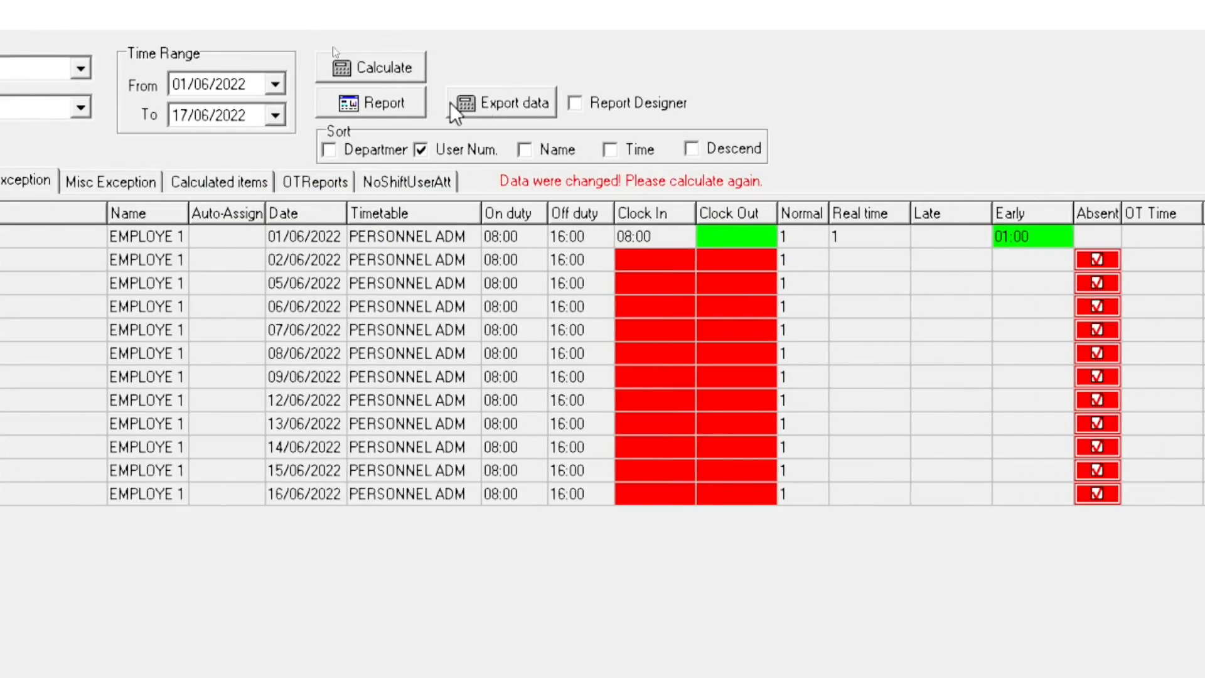
{"action": "left_click", "coordinate": [387, 63]}
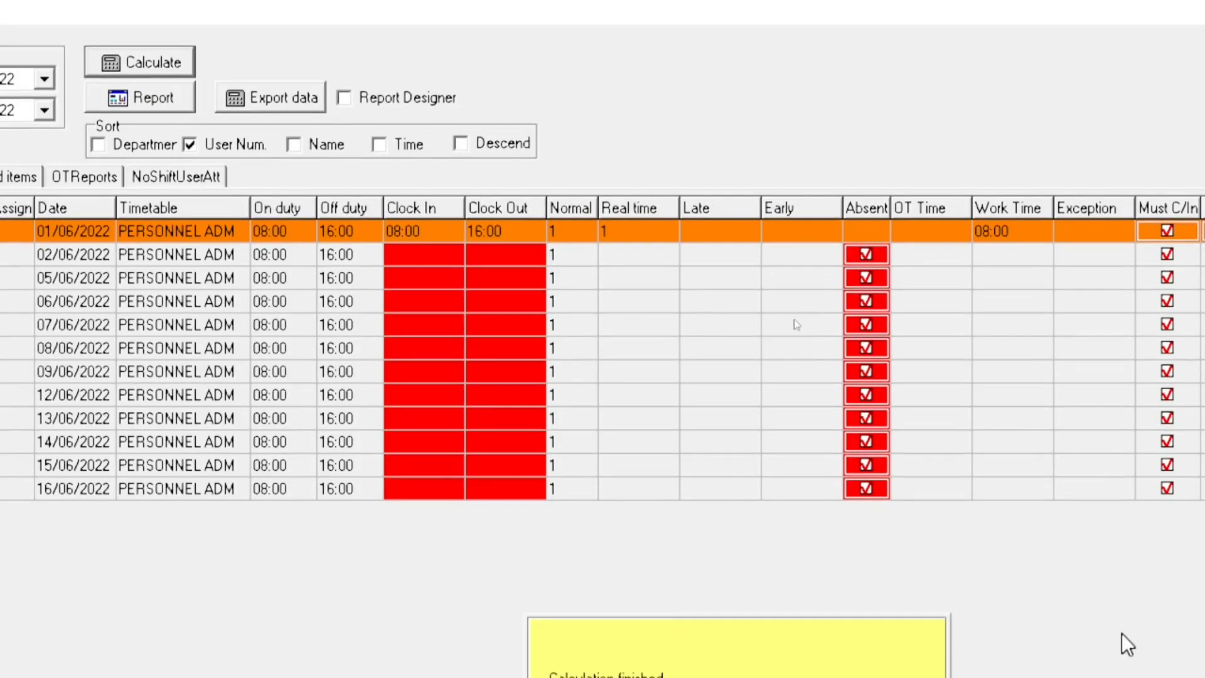
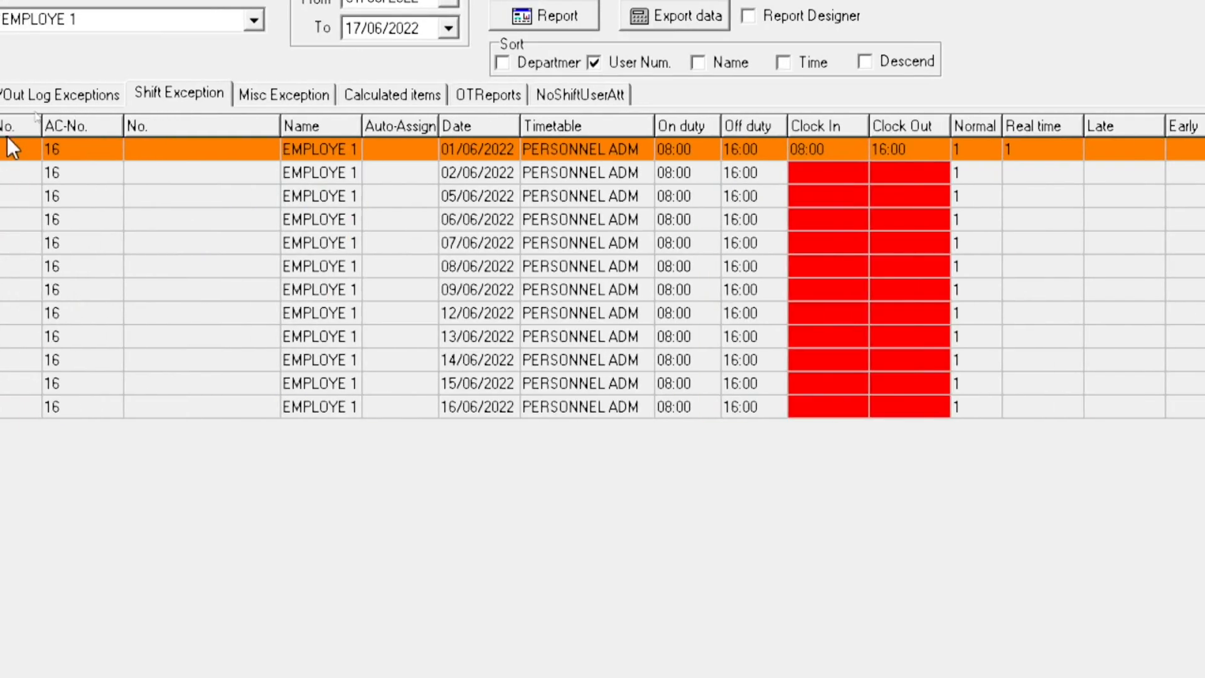
- Append a forgotten C/Out record for EMPLOYE 1 on 01/06/2022 at 16:20 and recalculate the attendance
{"action": "double_click", "coordinate": [929, 152]}
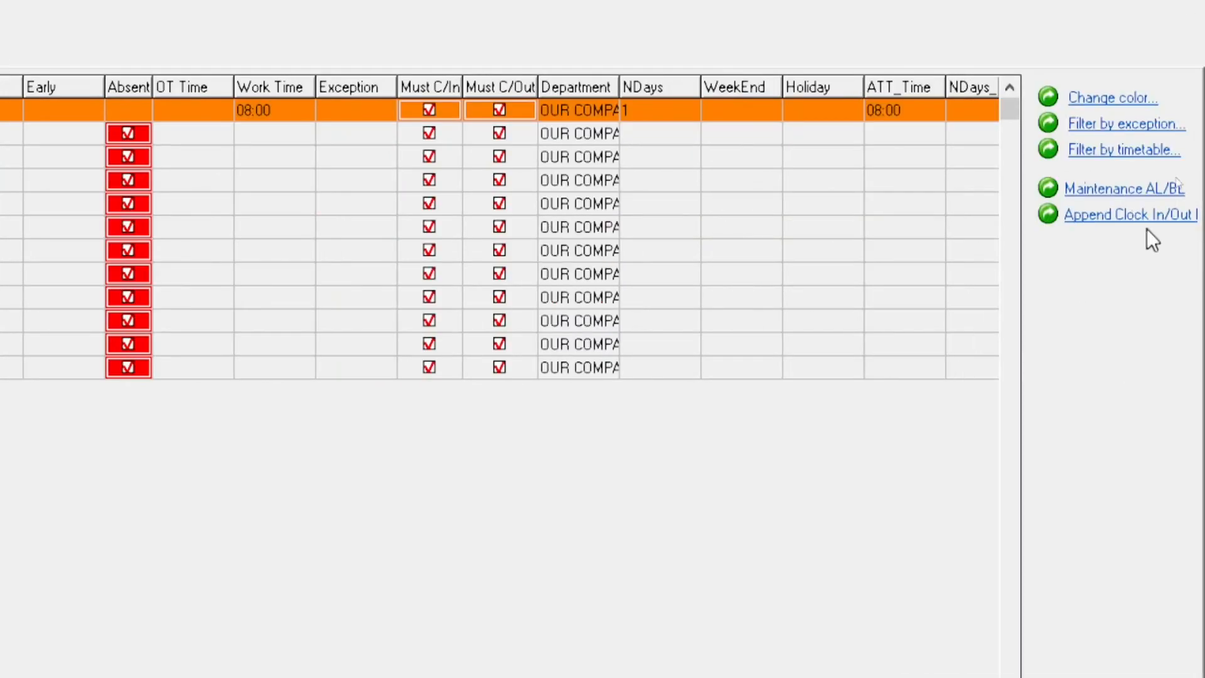
{"action": "left_click", "coordinate": [1150, 217]}
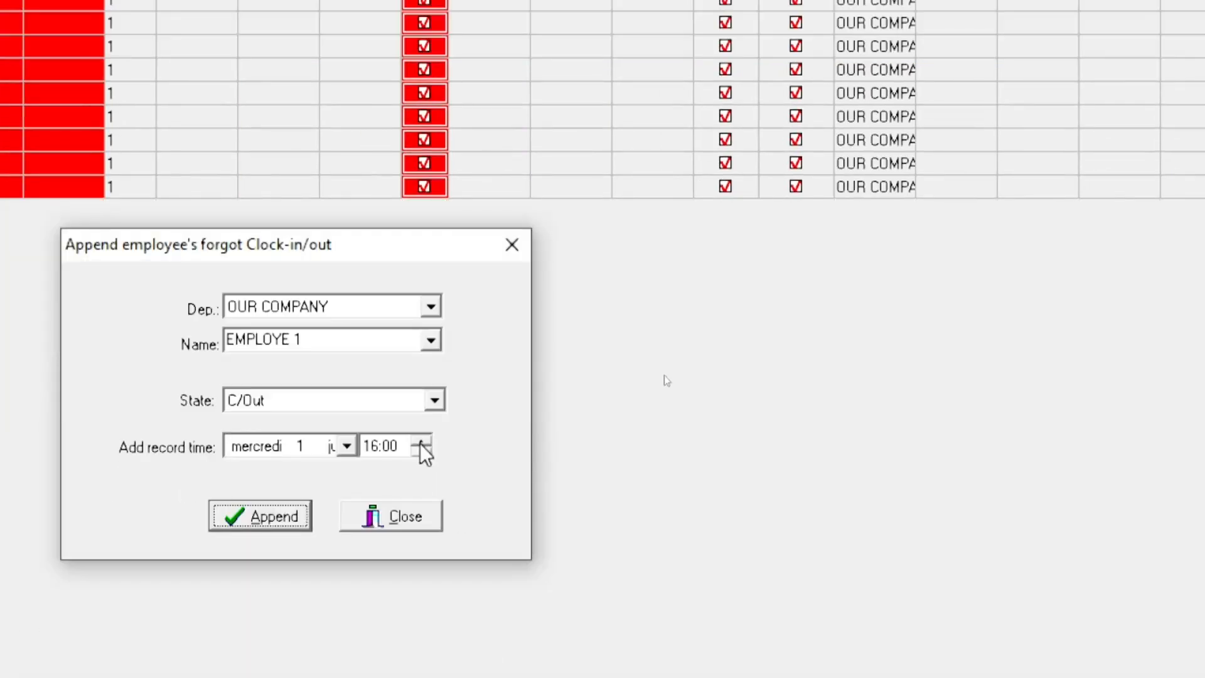
{"action": "left_click", "coordinate": [386, 443]}
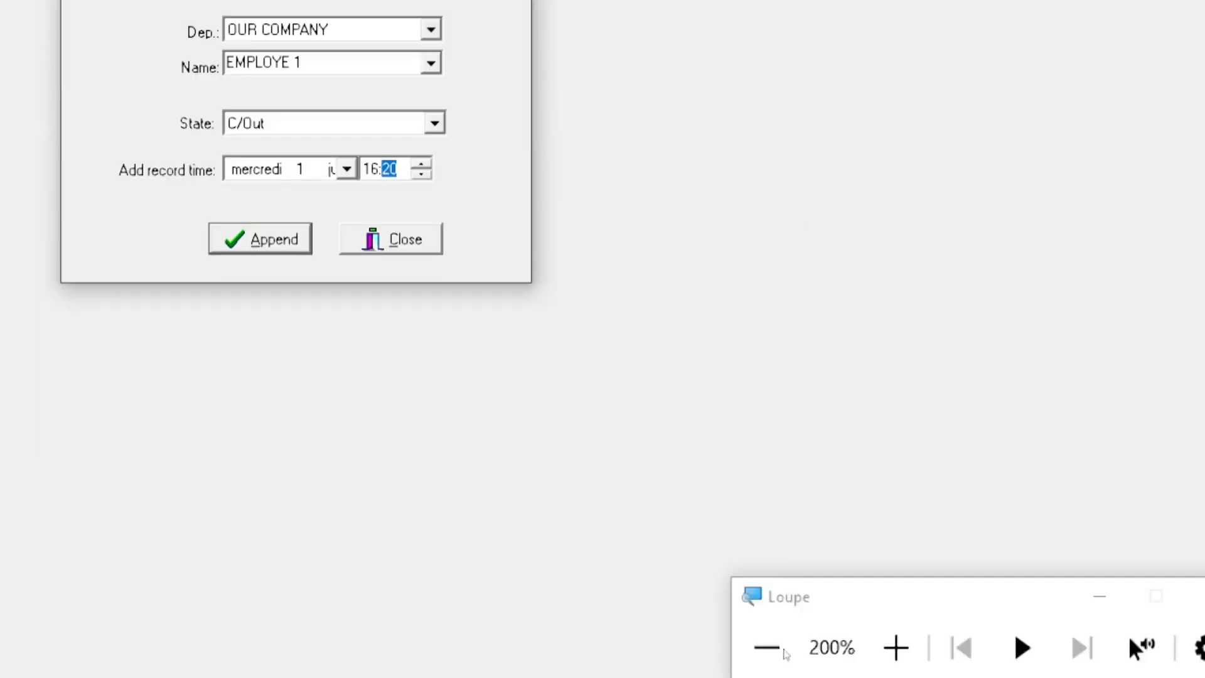
{"action": "left_click", "coordinate": [230, 221]}
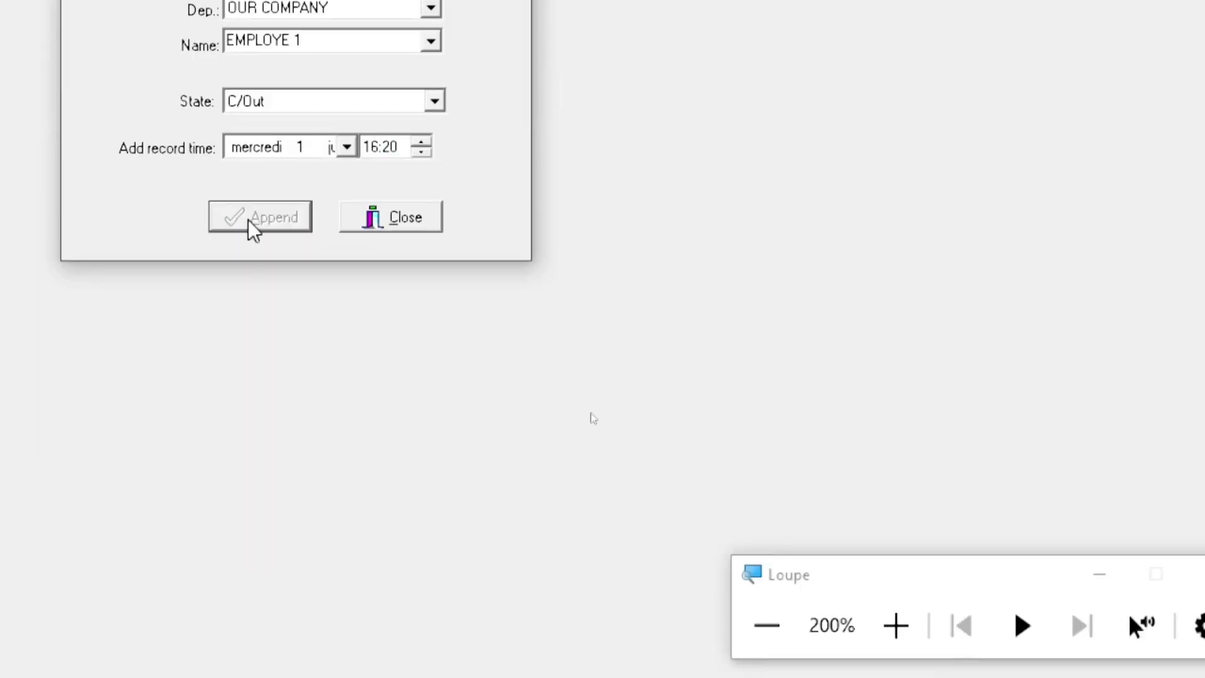
{"action": "left_click", "coordinate": [413, 228]}
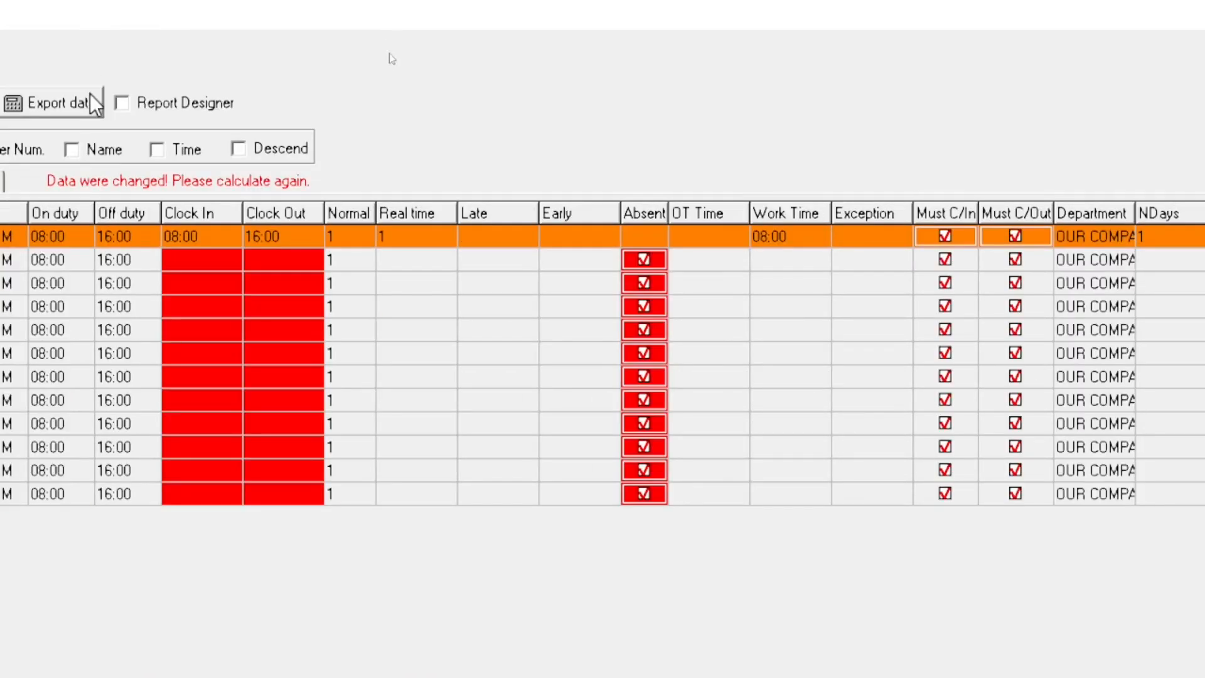
{"action": "left_click", "coordinate": [199, 68]}
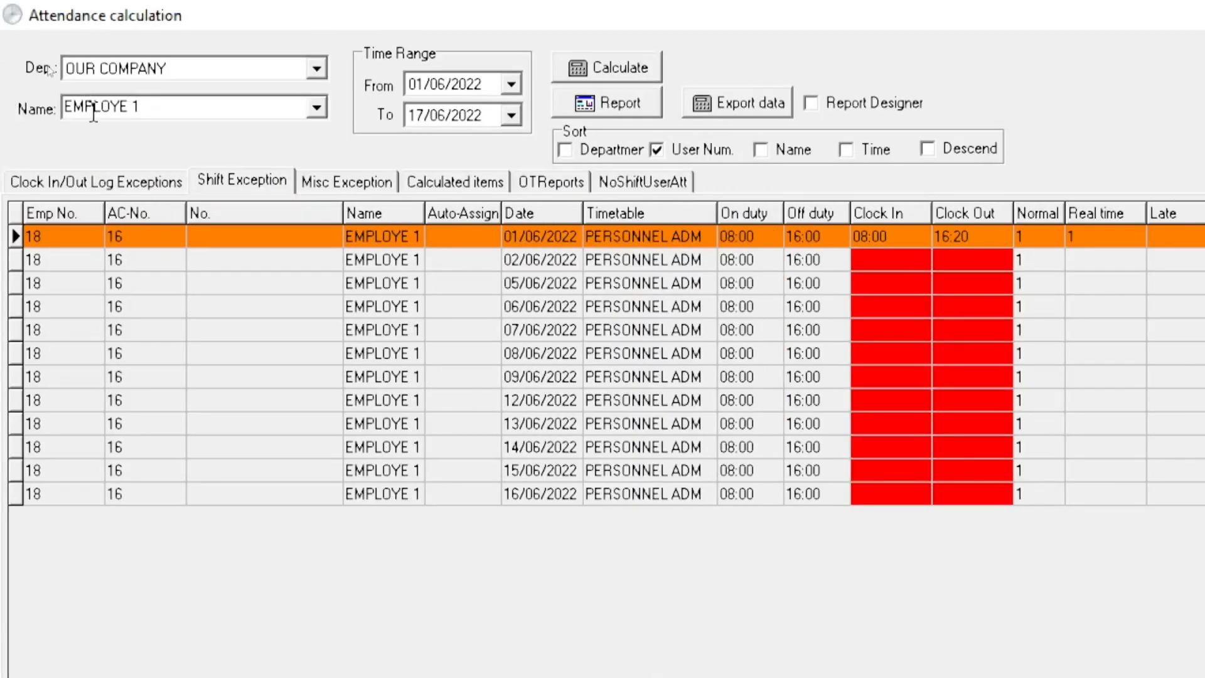
- Delete EMPLOYE 1's C/Out record of 01/06/2022 16:00 from the clock in/out log exceptions, apply the deletion and recalculate
{"action": "left_click", "coordinate": [99, 187]}
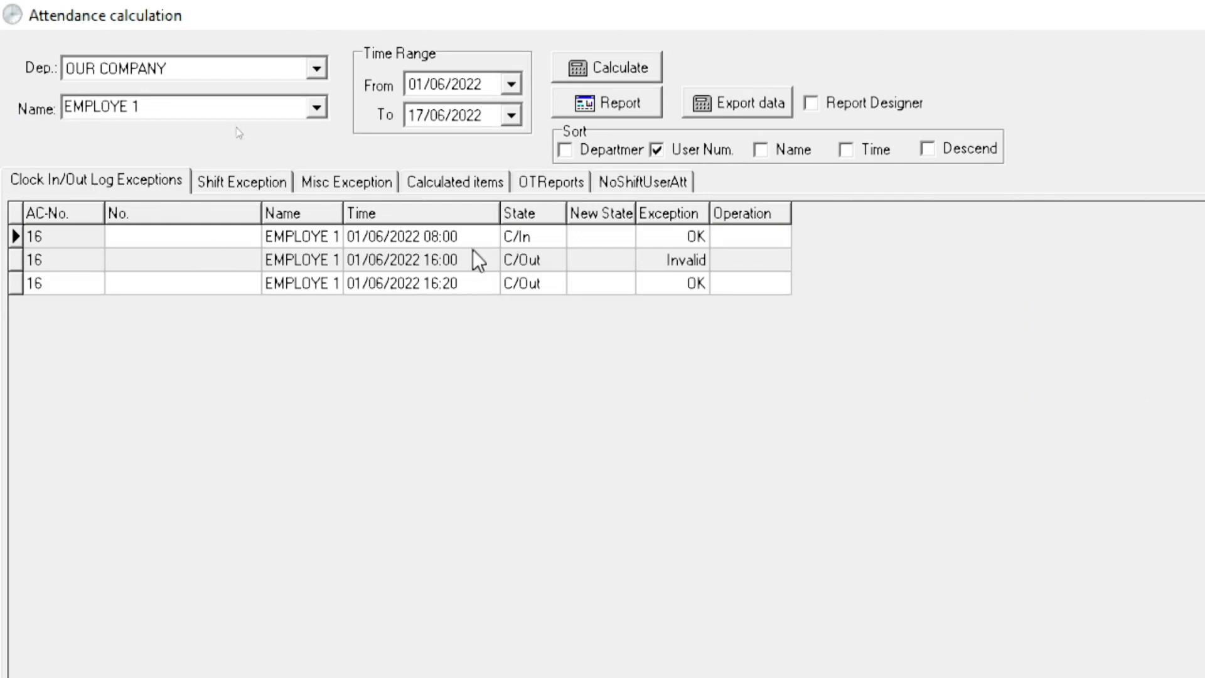
{"action": "left_click", "coordinate": [481, 265]}
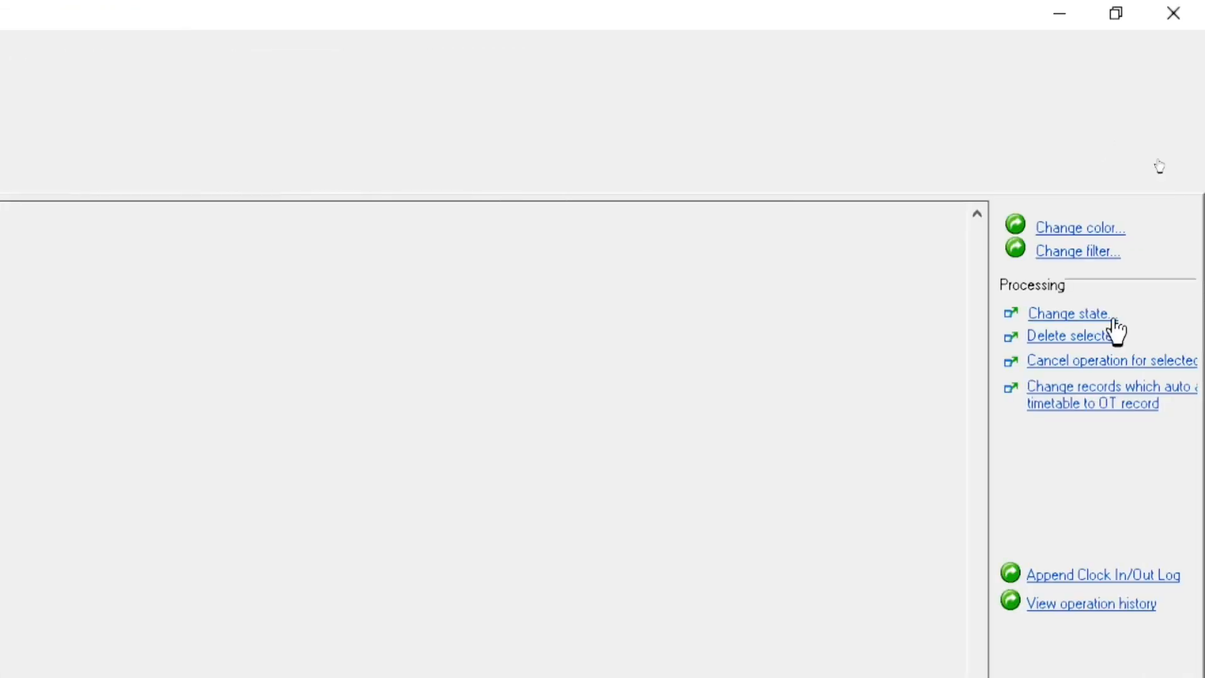
{"action": "left_click", "coordinate": [1092, 341]}
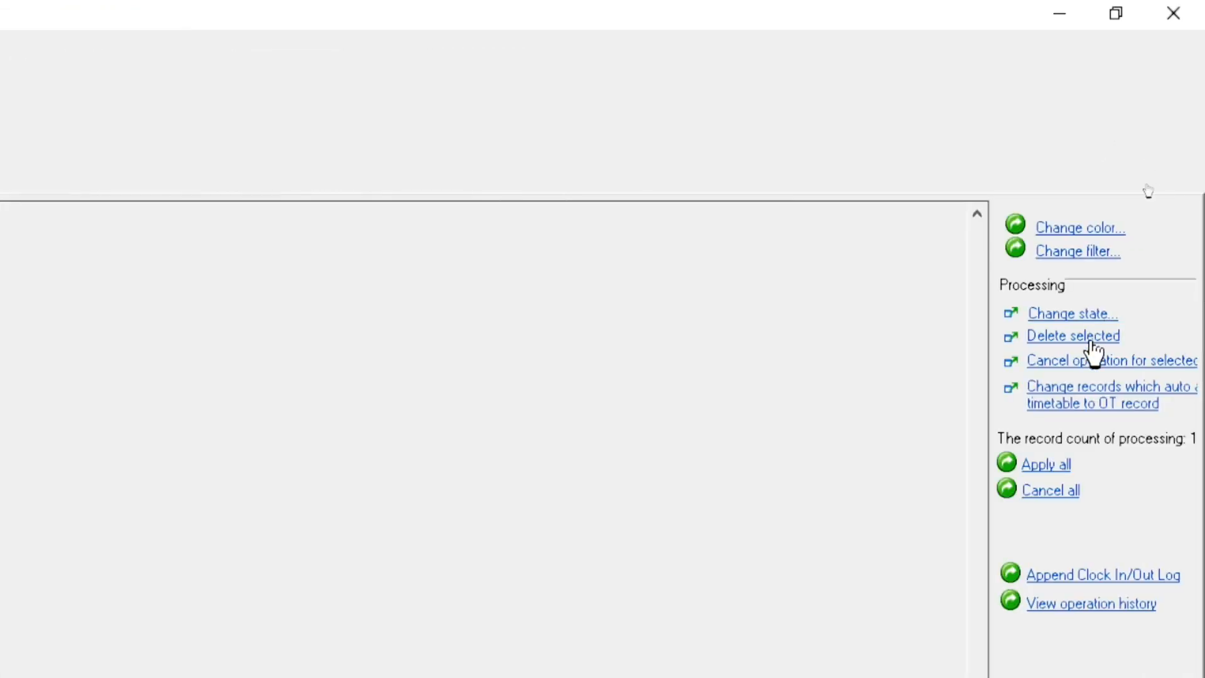
{"action": "left_click", "coordinate": [1049, 466]}
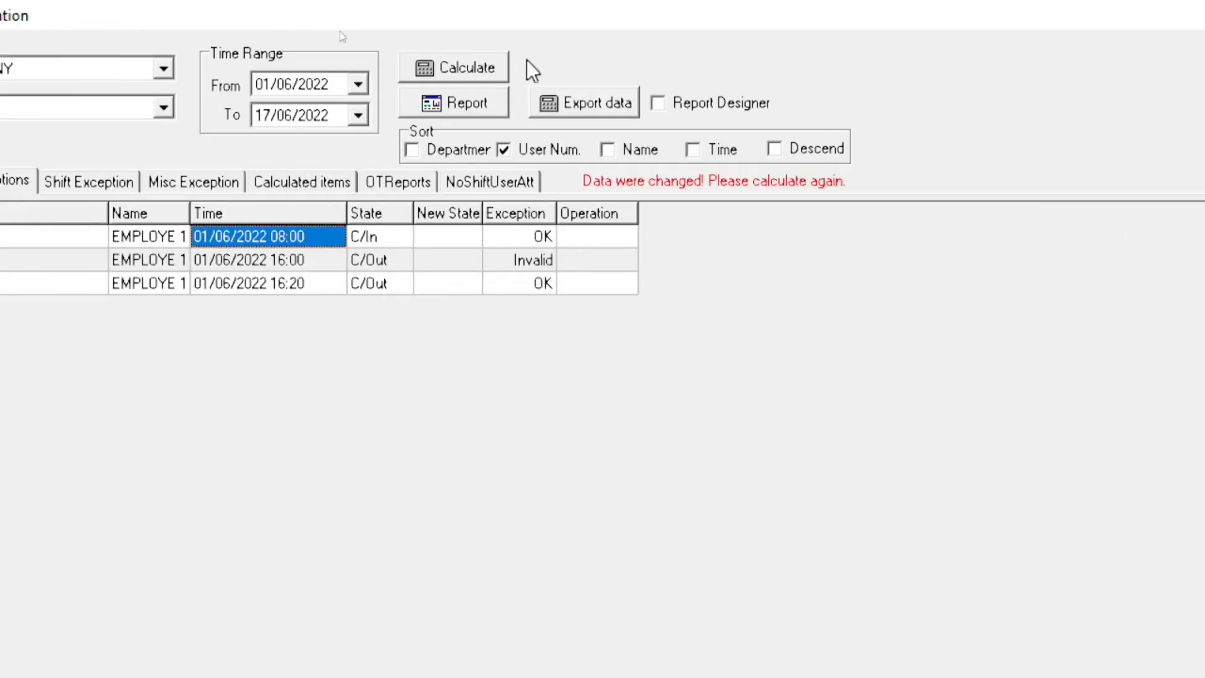
{"action": "left_click", "coordinate": [483, 72]}
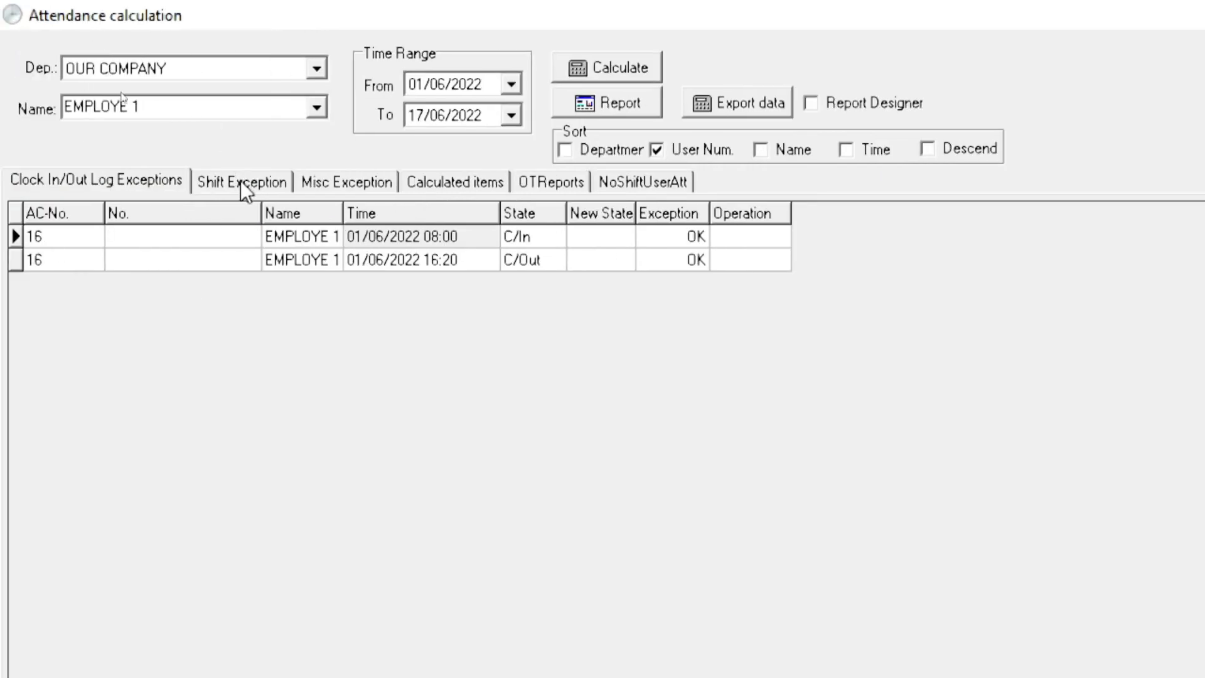
- Return to the shift exceptions, append a forgotten C/In record for EMPLOYE 1 on 02/06/2022 at 08:11, and recalculate the attendance
{"action": "left_click", "coordinate": [241, 184]}
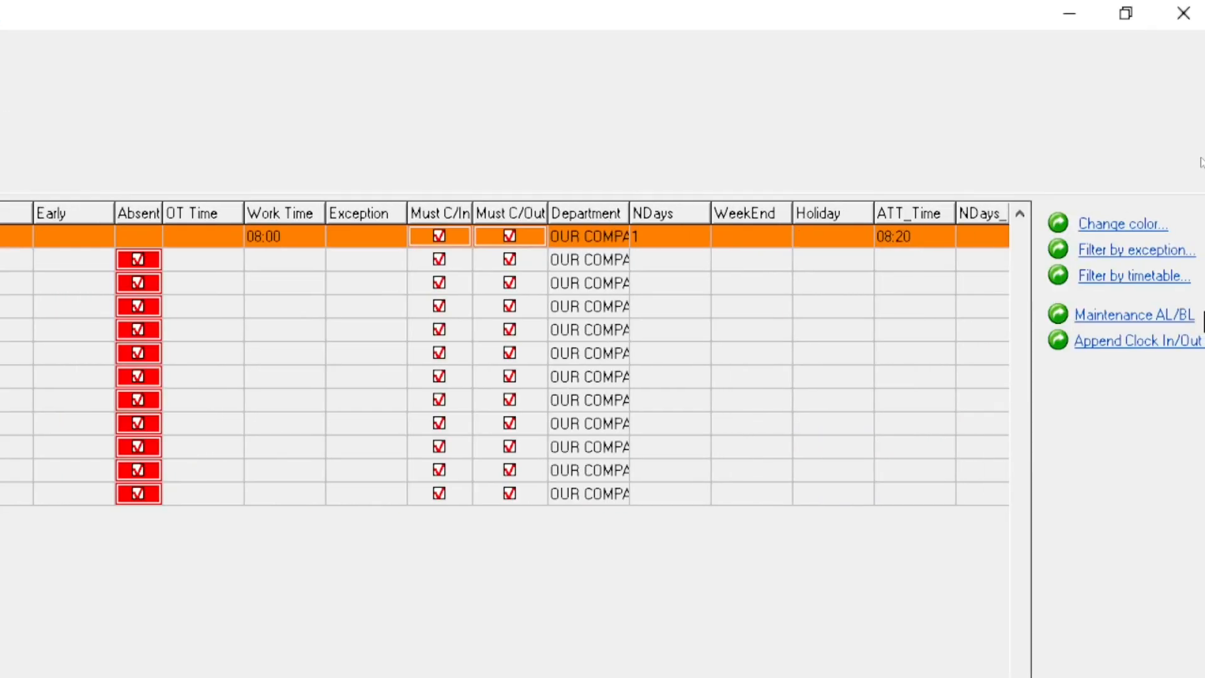
{"action": "left_click", "coordinate": [1146, 342]}
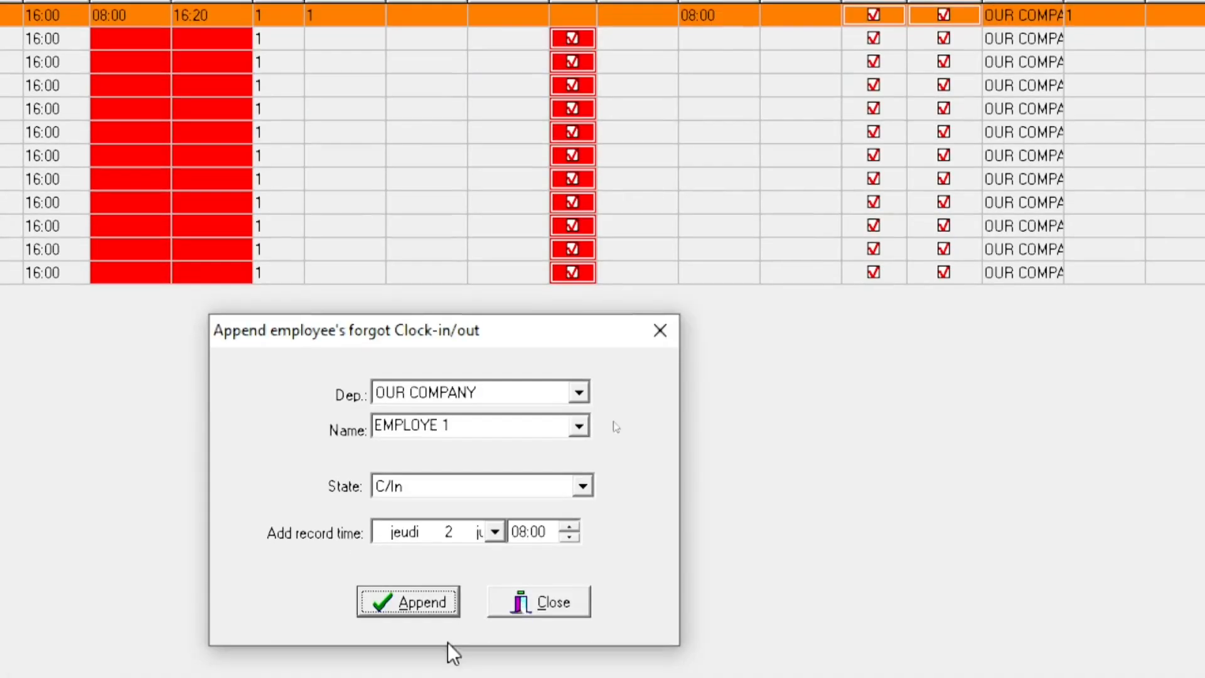
{"action": "left_click", "coordinate": [537, 532]}
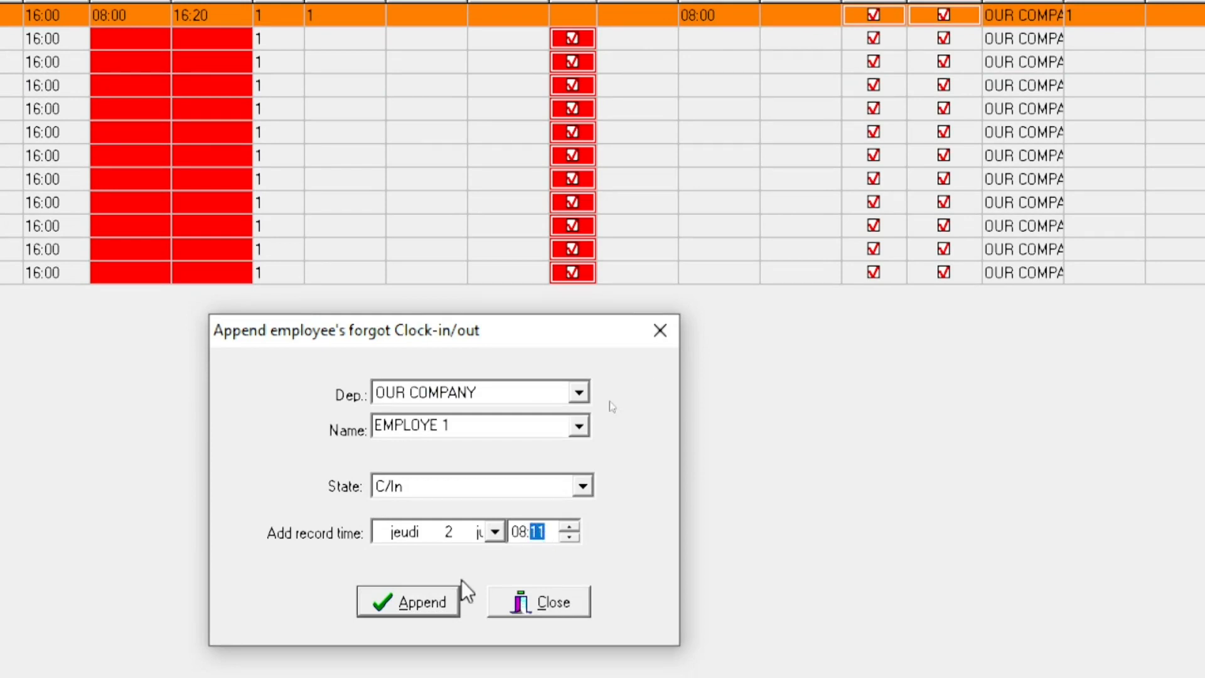
{"action": "left_click", "coordinate": [429, 604]}
{"action": "left_click", "coordinate": [525, 606]}
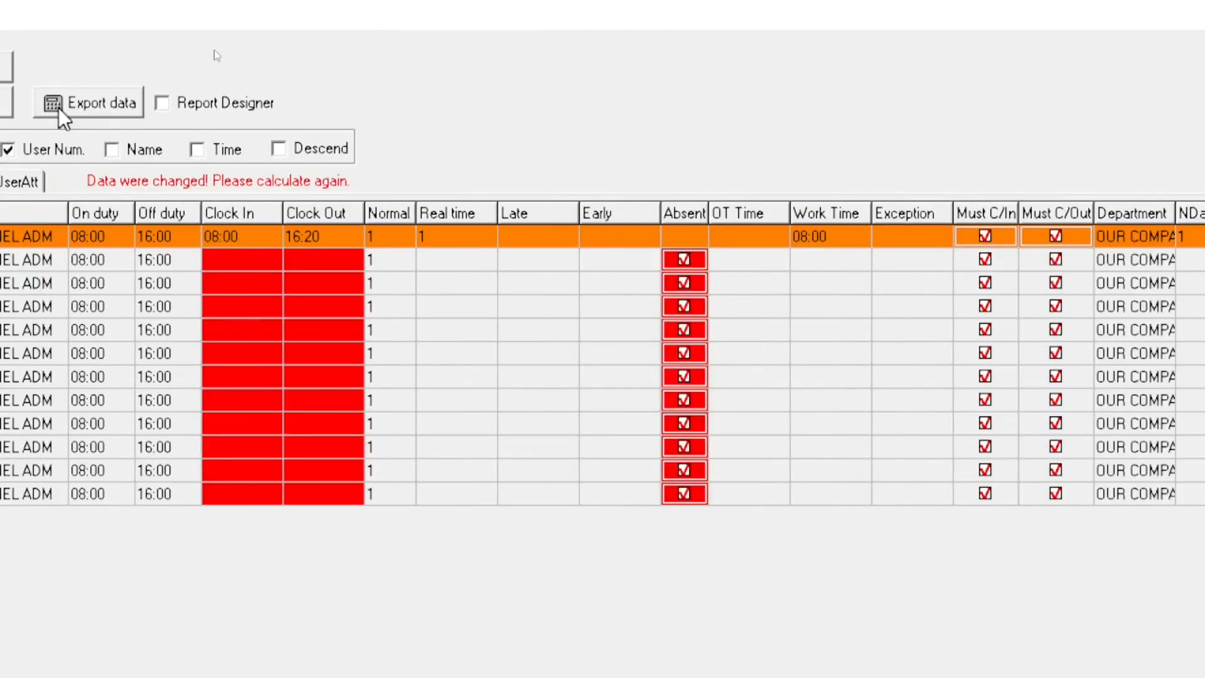
{"action": "left_click", "coordinate": [311, 65]}
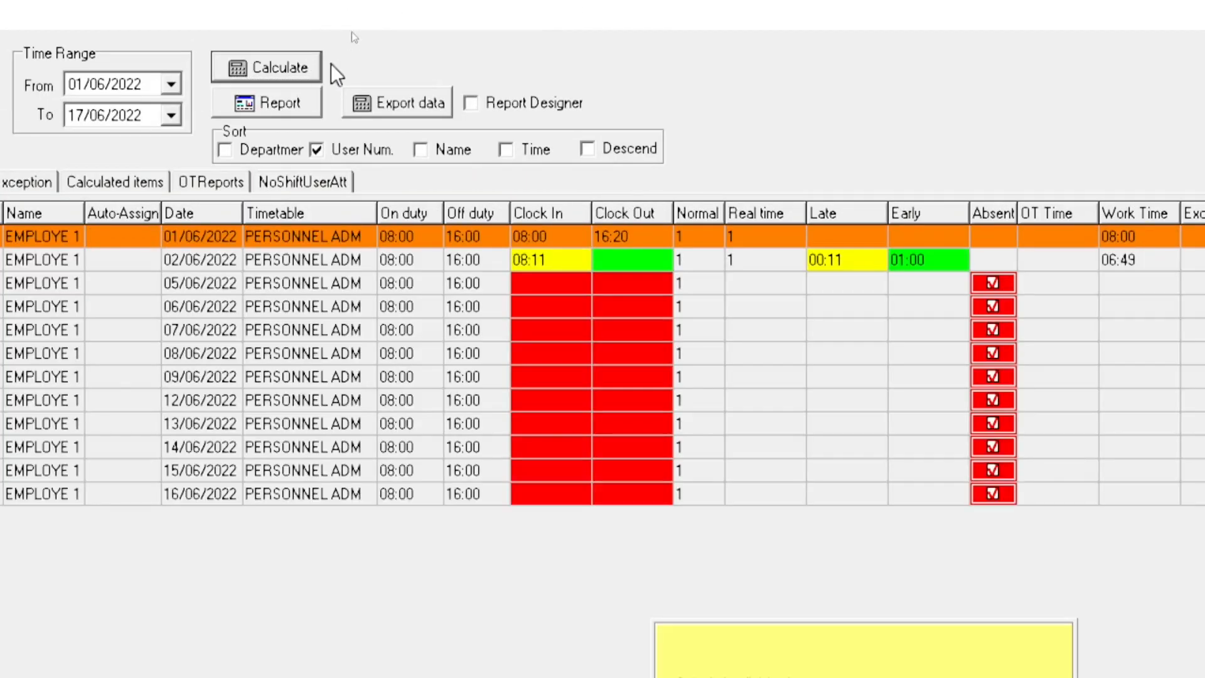
- Append a forgotten C/Out record for EMPLOYE 1 on 02/06/2022 at 16:00 and recalculate the attendance
{"action": "left_click", "coordinate": [640, 262]}
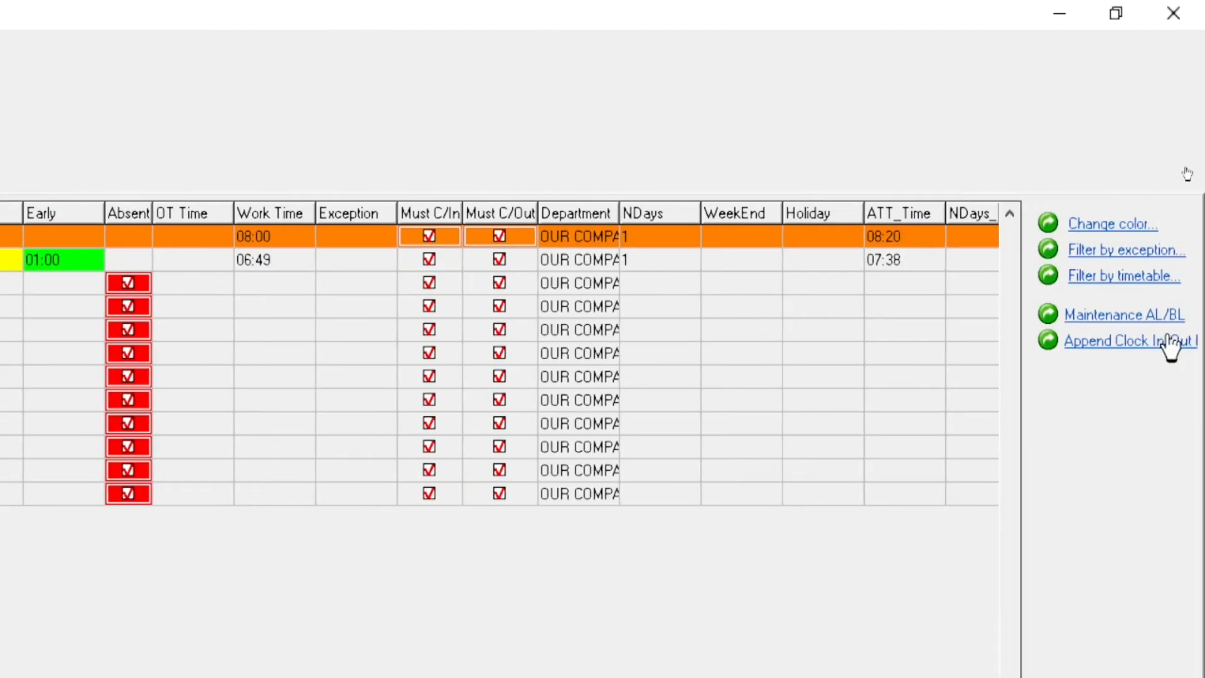
{"action": "left_click", "coordinate": [1158, 342]}
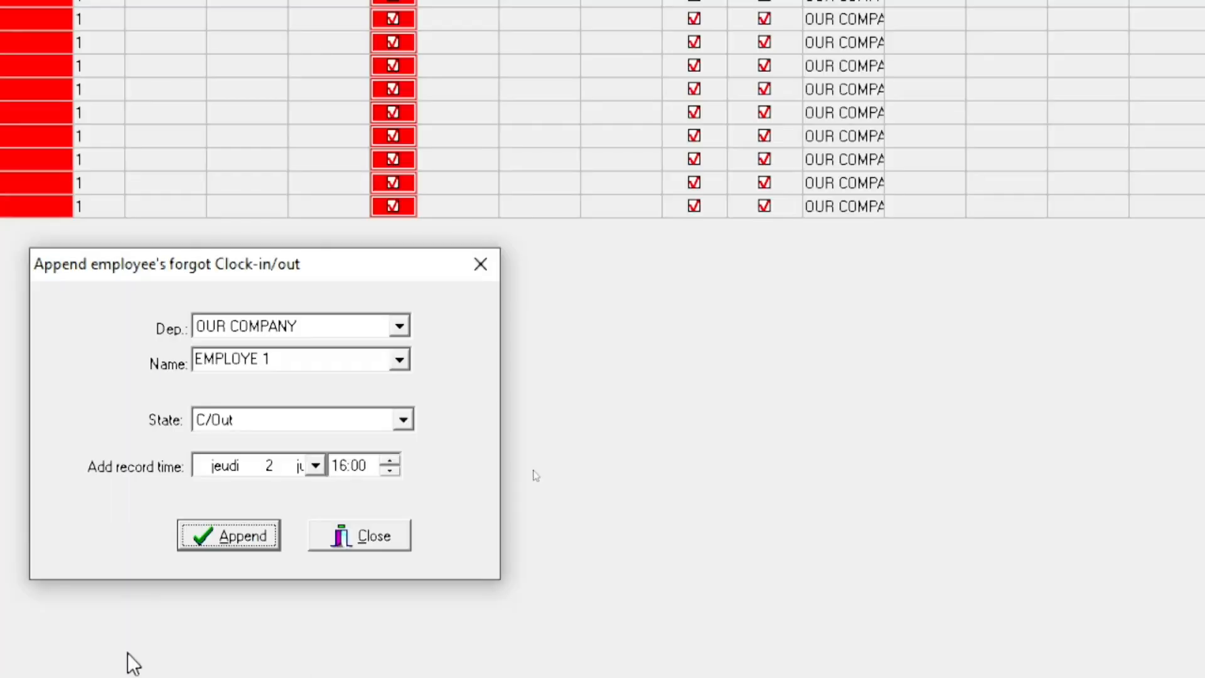
{"action": "left_click", "coordinate": [239, 536]}
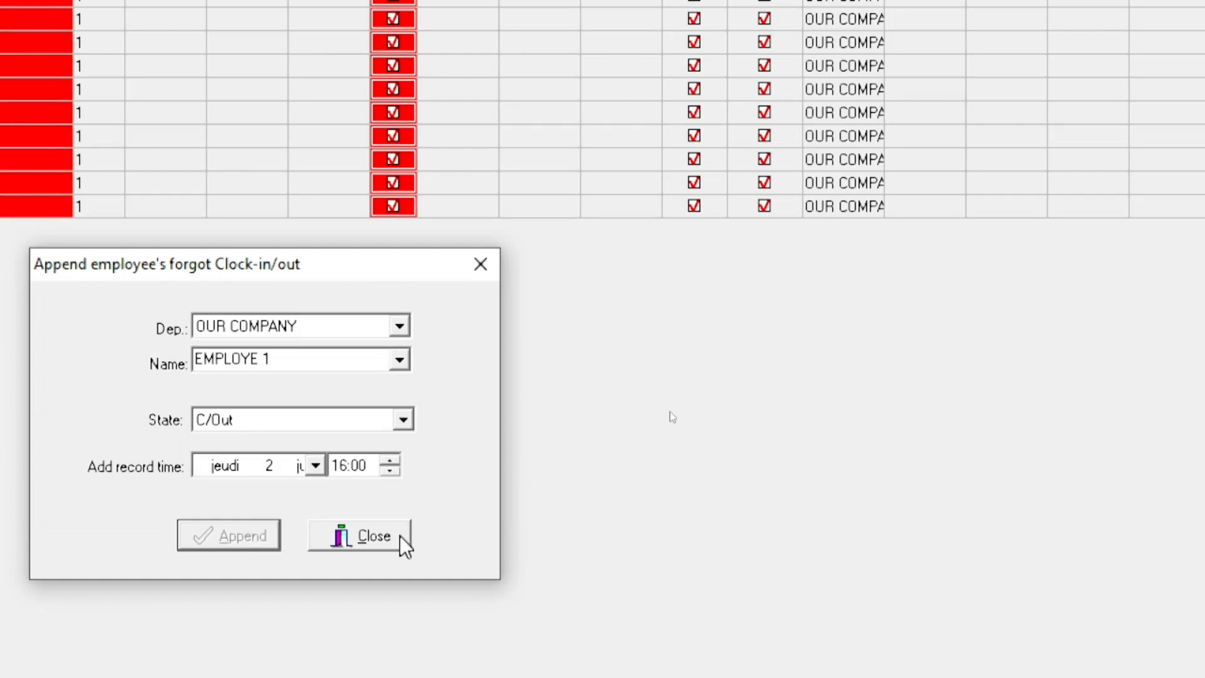
{"action": "left_click", "coordinate": [376, 536]}
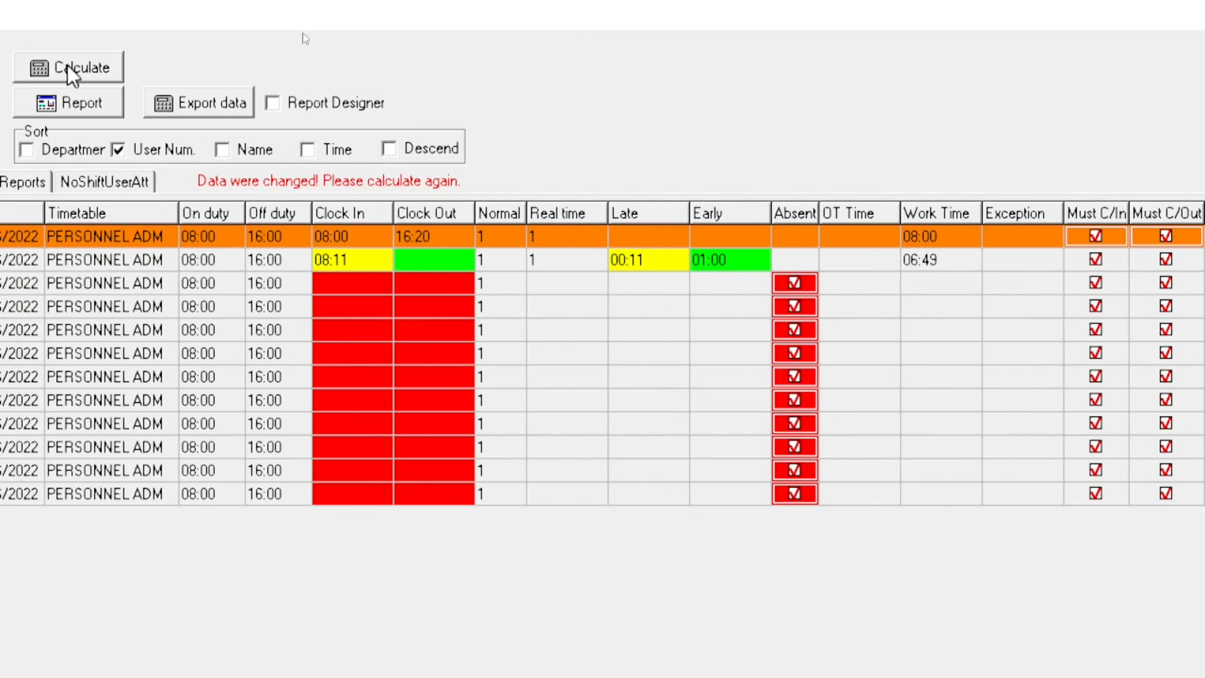
{"action": "left_click", "coordinate": [19, 68]}
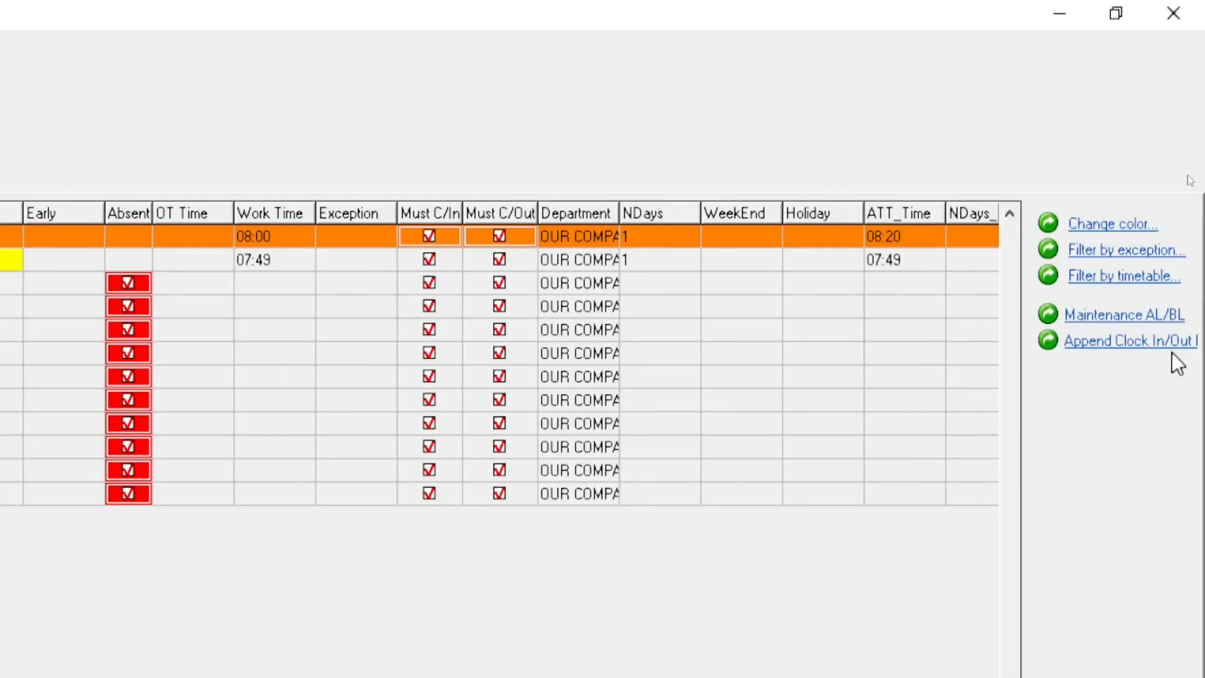
- Append a forgotten C/In record for EMPLOYE 1 on 05/06/2022 at 08:00 and recalculate the attendance
{"action": "left_click", "coordinate": [1171, 344]}
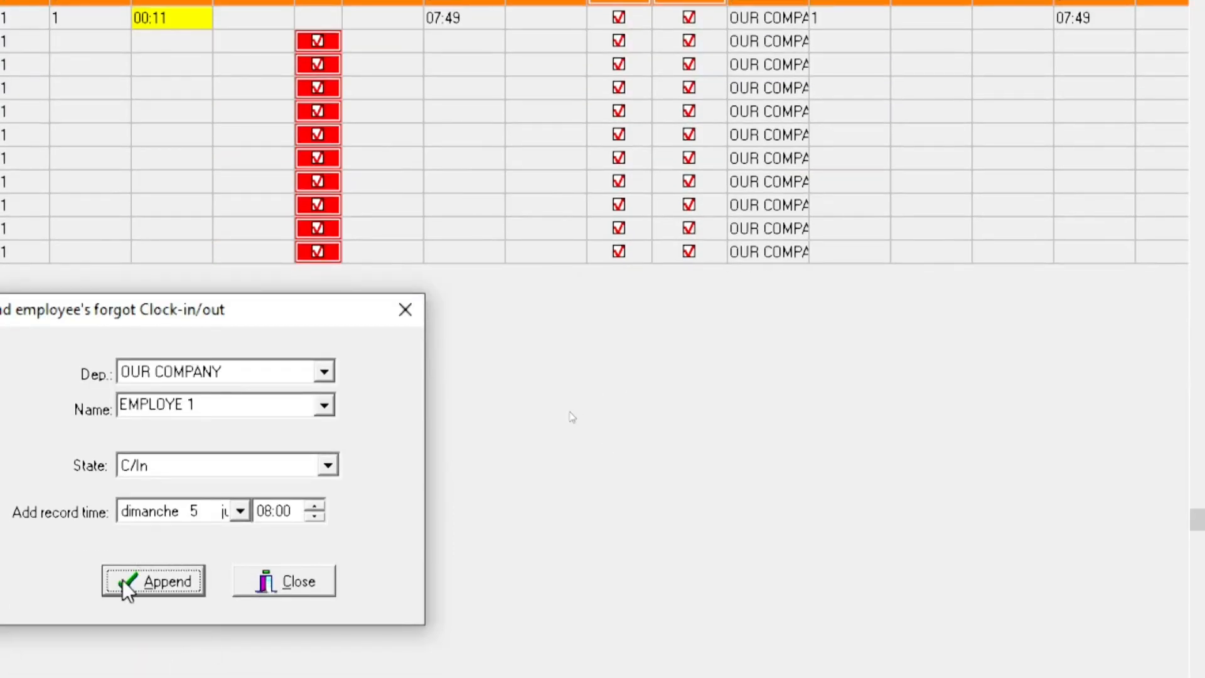
{"action": "left_click", "coordinate": [168, 624]}
{"action": "left_click", "coordinate": [285, 583]}
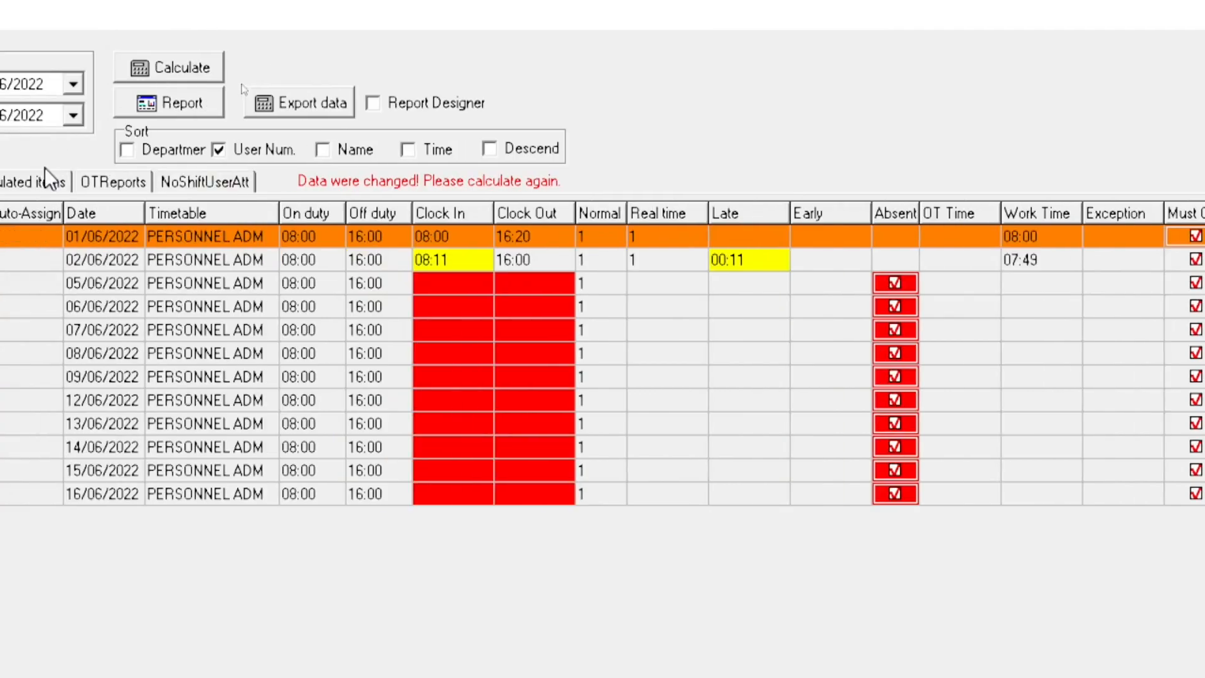
{"action": "left_click", "coordinate": [179, 69]}
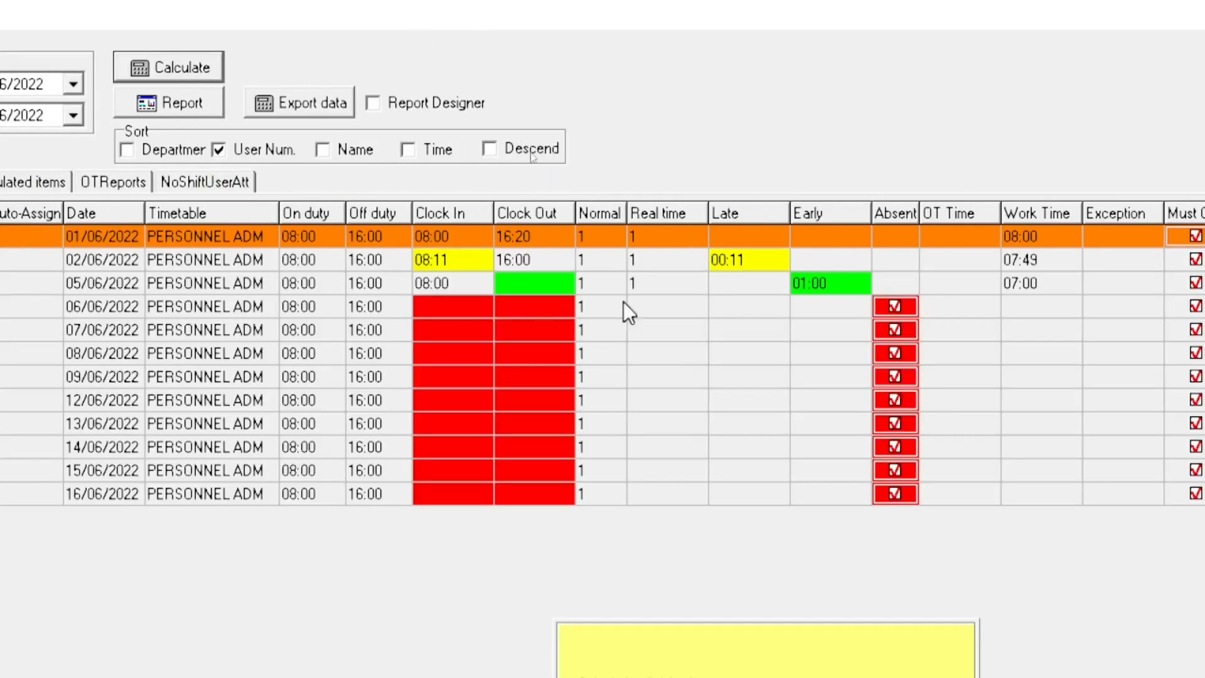
- Append a forgotten C/Out record for EMPLOYE 1 on 05/06/2022 at 15:50 and recalculate the attendance
{"action": "left_click", "coordinate": [541, 284]}
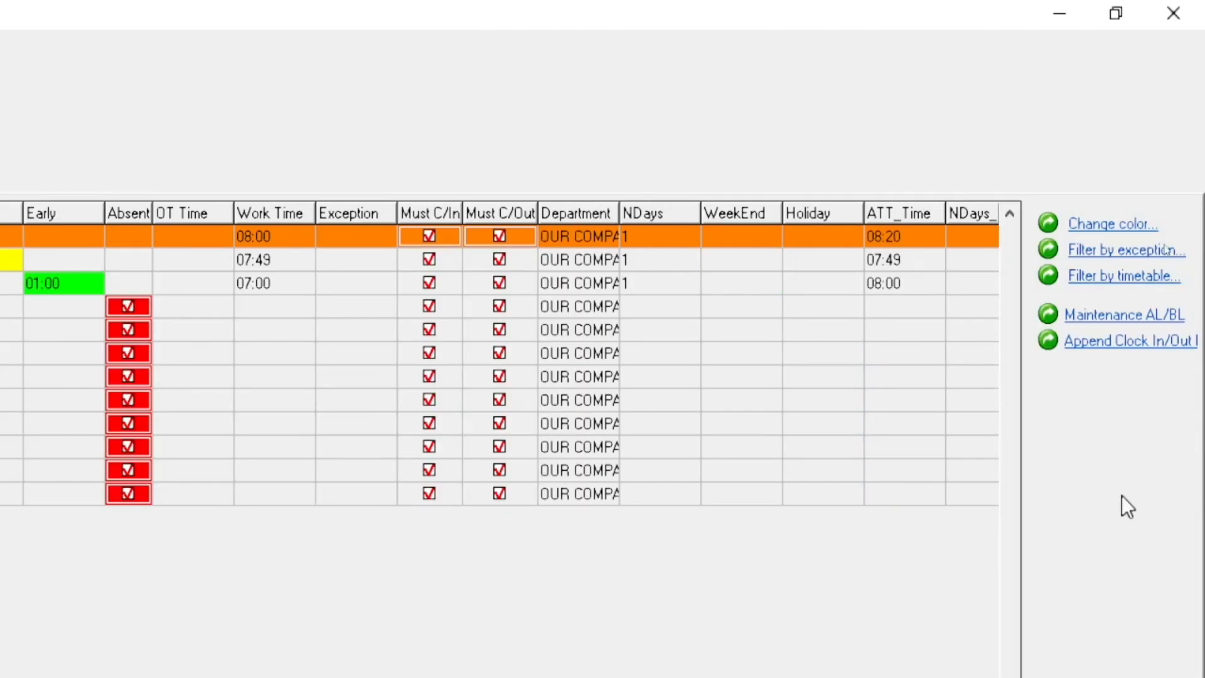
{"action": "left_click", "coordinate": [1143, 344]}
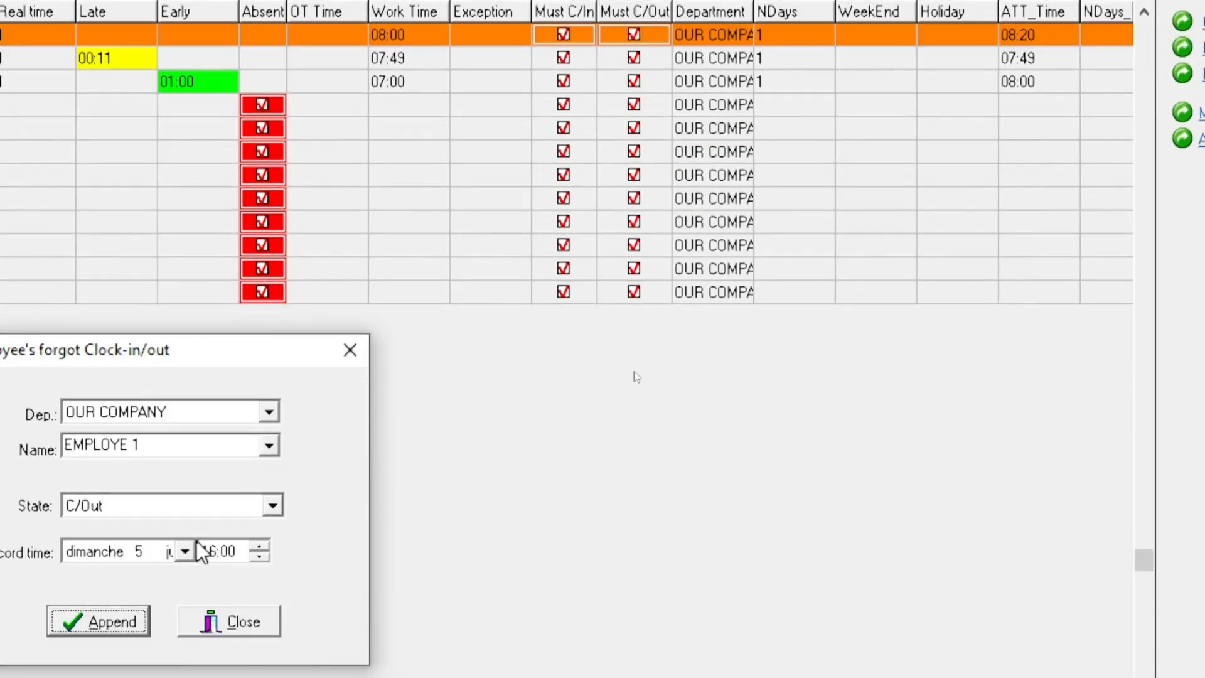
{"action": "left_click", "coordinate": [215, 553]}
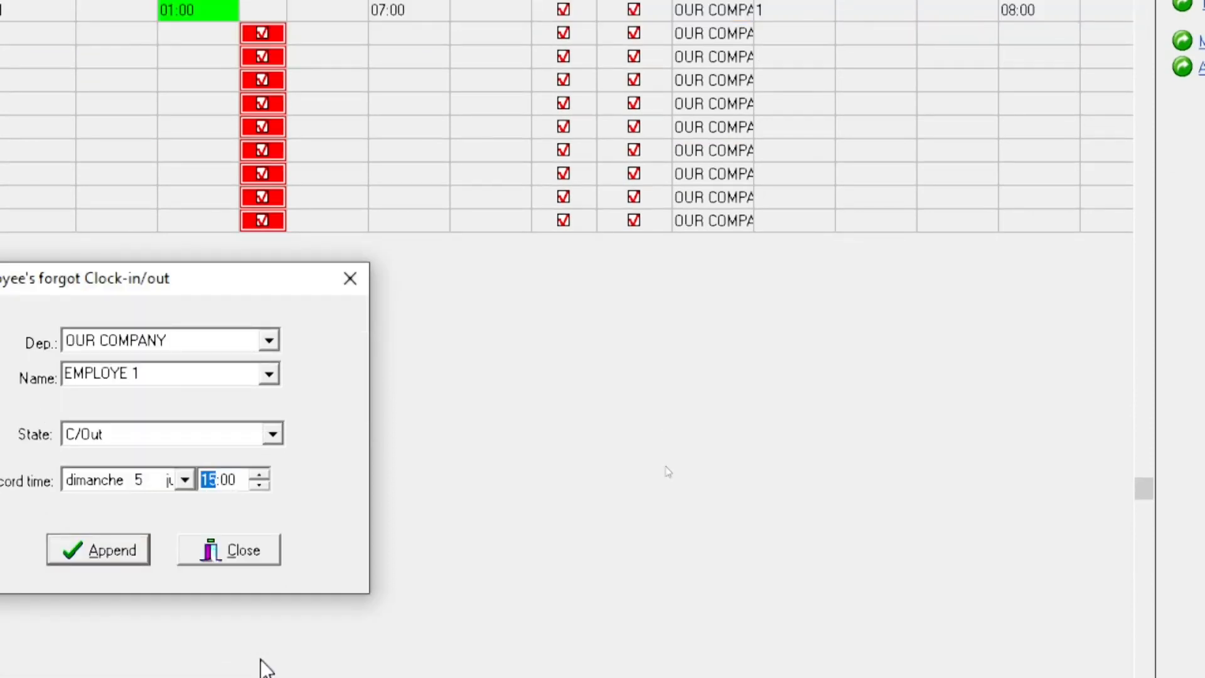
{"action": "key", "text": "Right"}
{"action": "type", "text": "50"}
{"action": "left_click", "coordinate": [109, 551]}
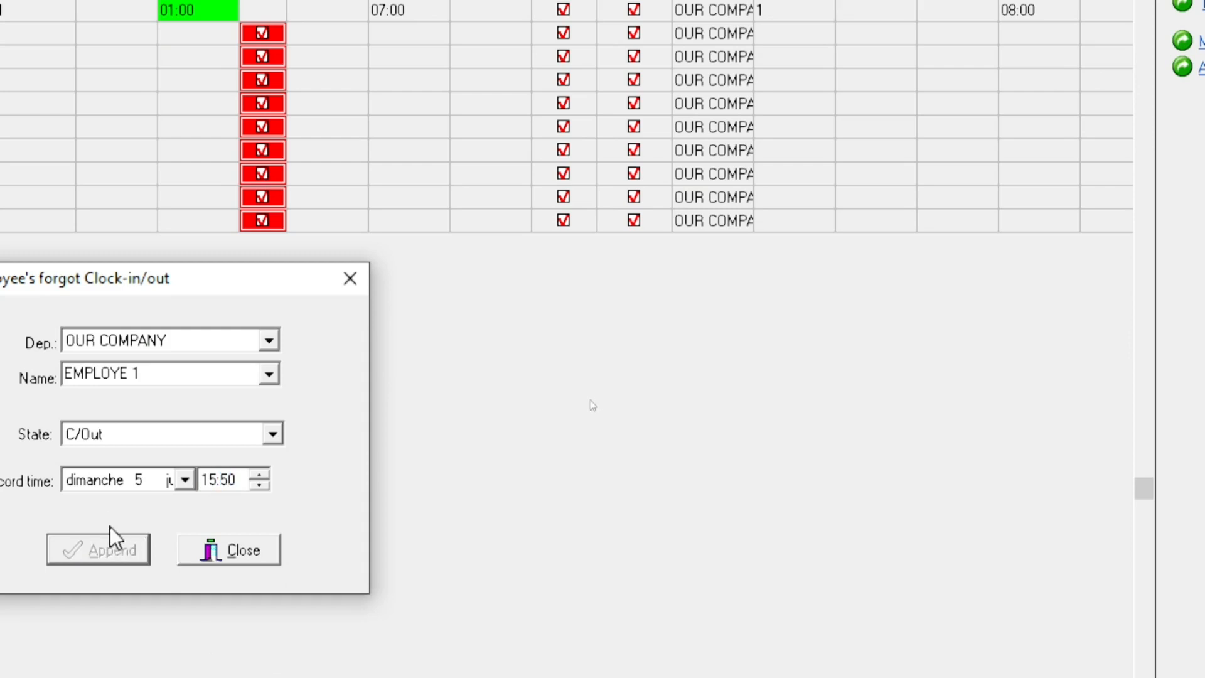
{"action": "left_click", "coordinate": [243, 556]}
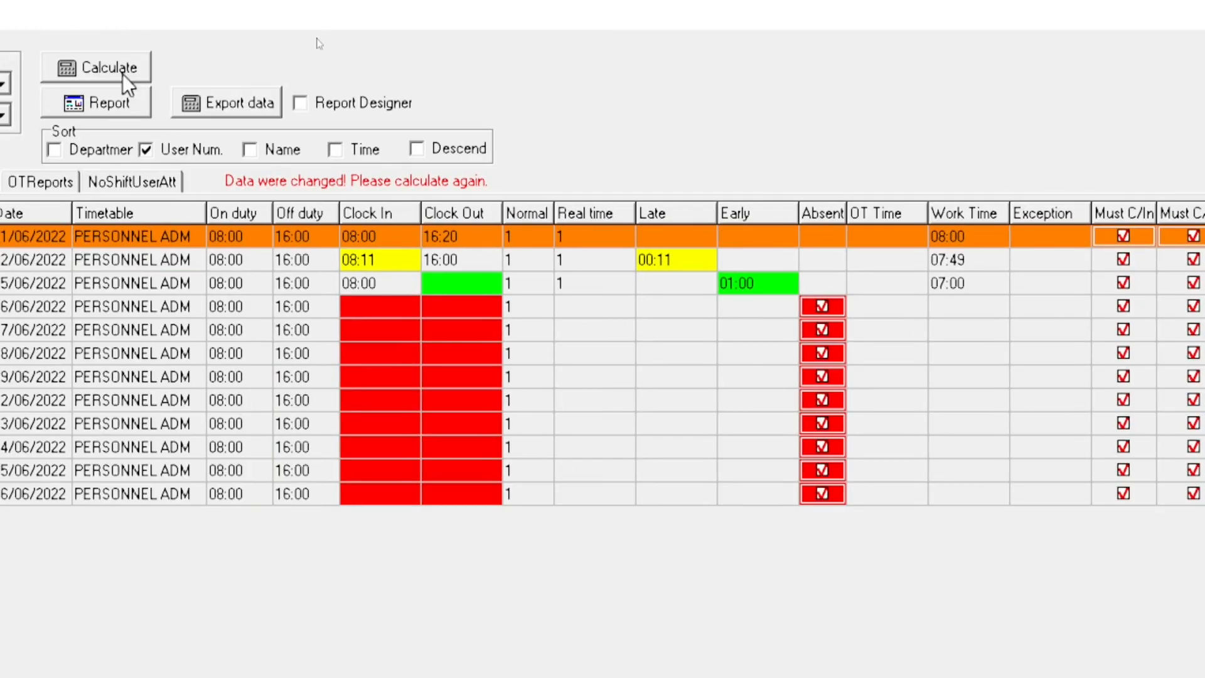
{"action": "left_click", "coordinate": [130, 70]}
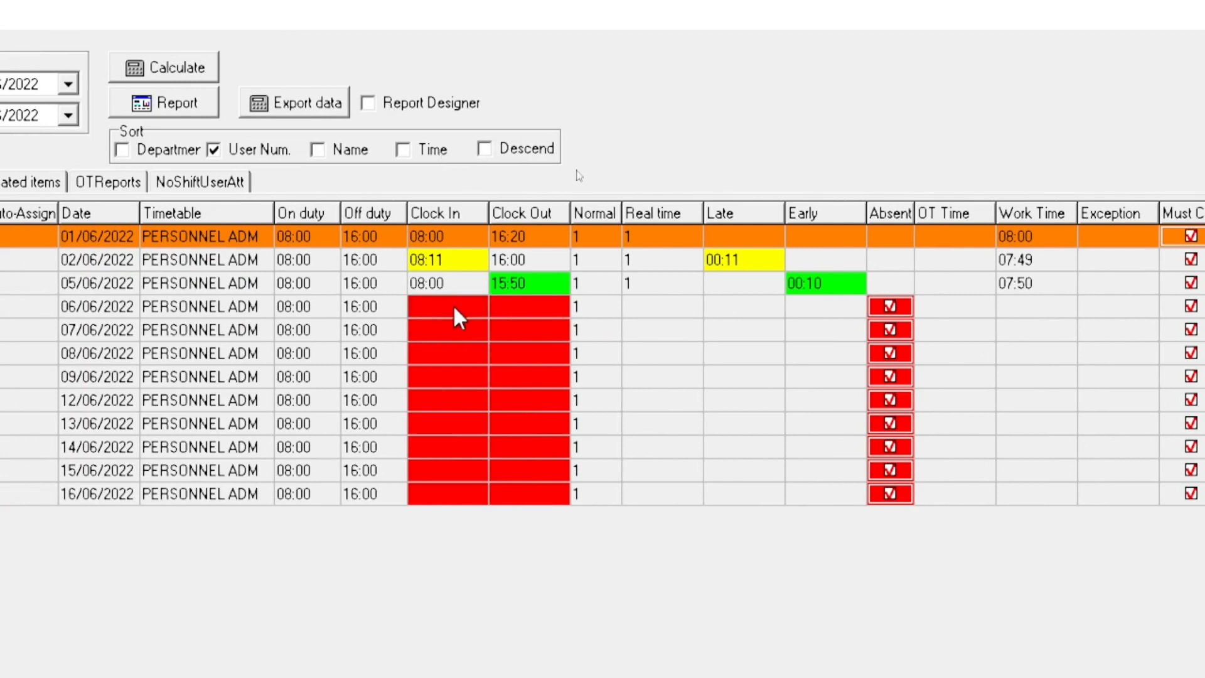
- Append a forgotten C/In record for EMPLOYE 1 on 06/06/2022 at 08:00 and recalculate the attendance
{"action": "left_click", "coordinate": [1140, 344]}
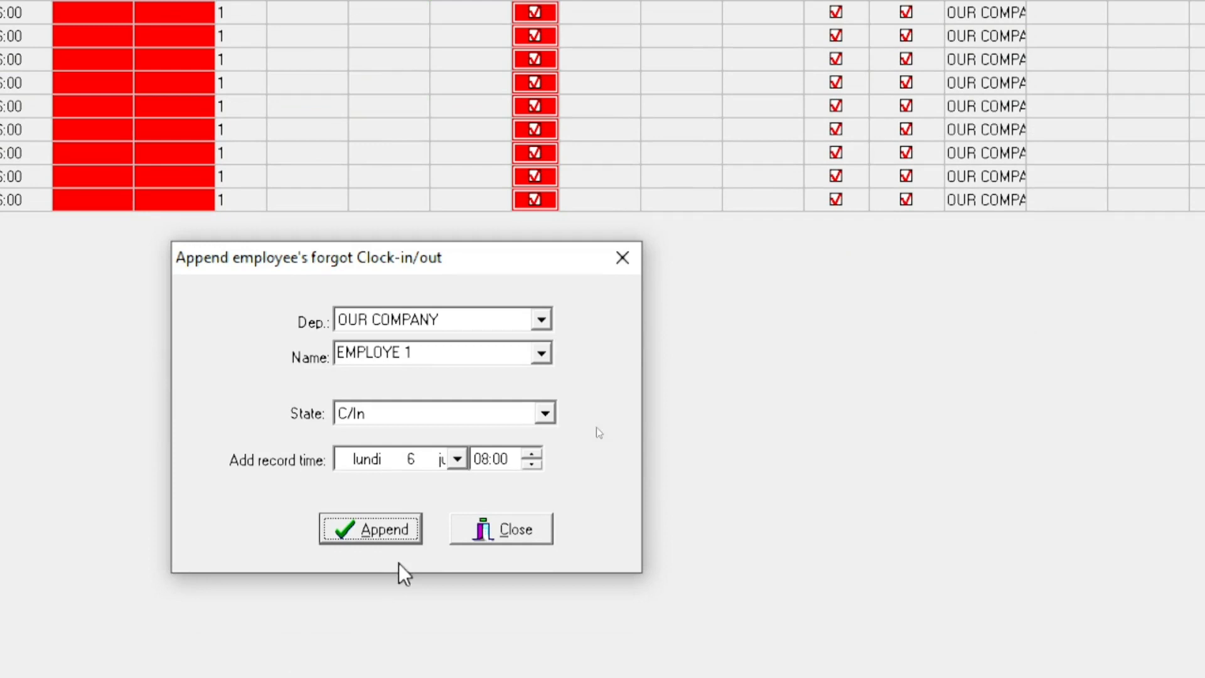
{"action": "left_click", "coordinate": [379, 528]}
{"action": "left_click", "coordinate": [535, 528]}
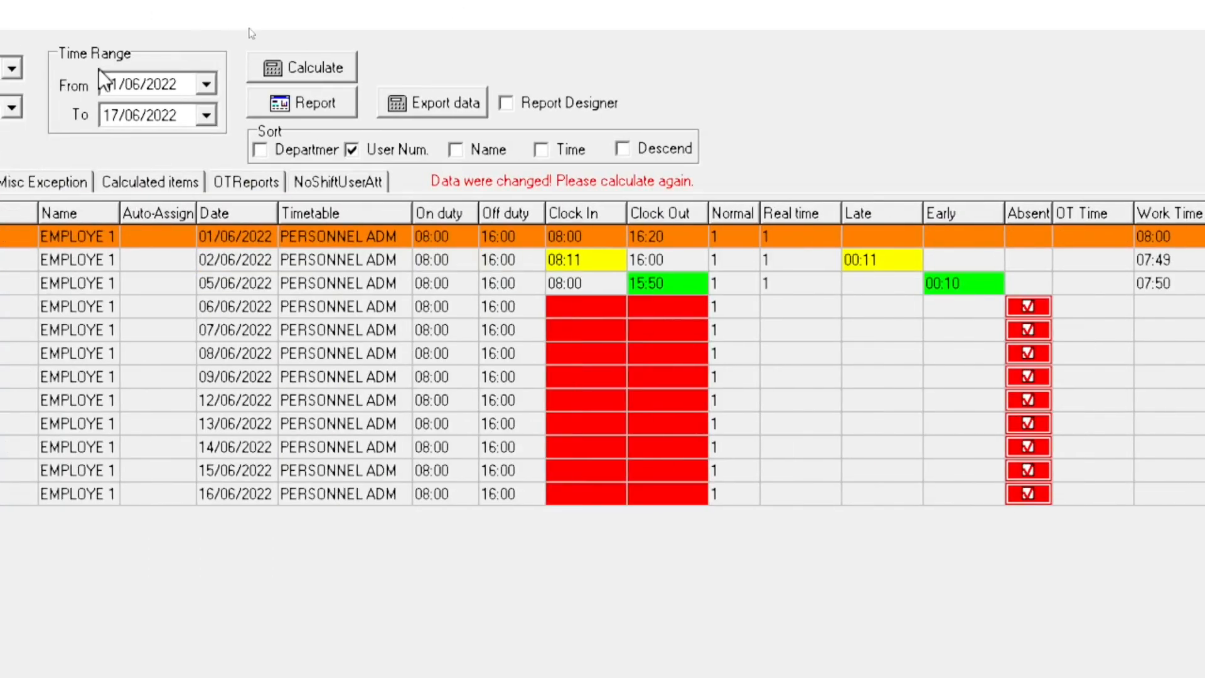
{"action": "left_click", "coordinate": [327, 68]}
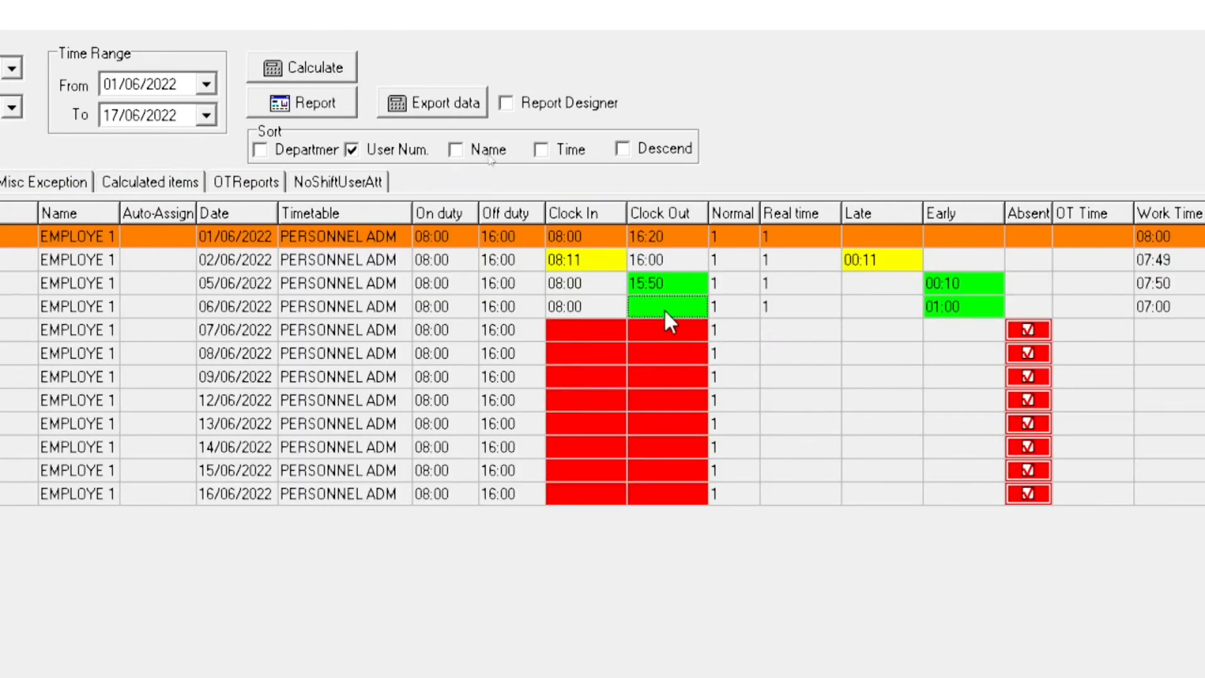
- Append a forgotten C/Out record for EMPLOYE 1 on 06/06/2022 at 16:00 and recalculate the attendance
{"action": "left_click", "coordinate": [1190, 342]}
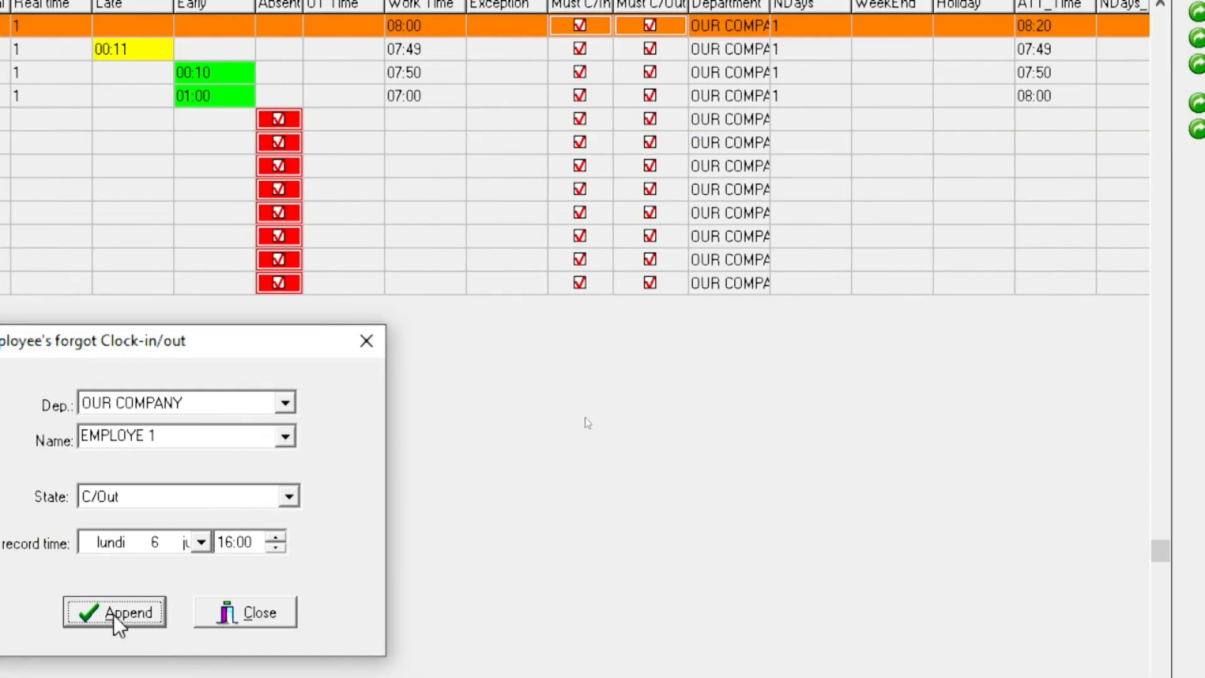
{"action": "left_click", "coordinate": [70, 613]}
{"action": "left_click", "coordinate": [175, 614]}
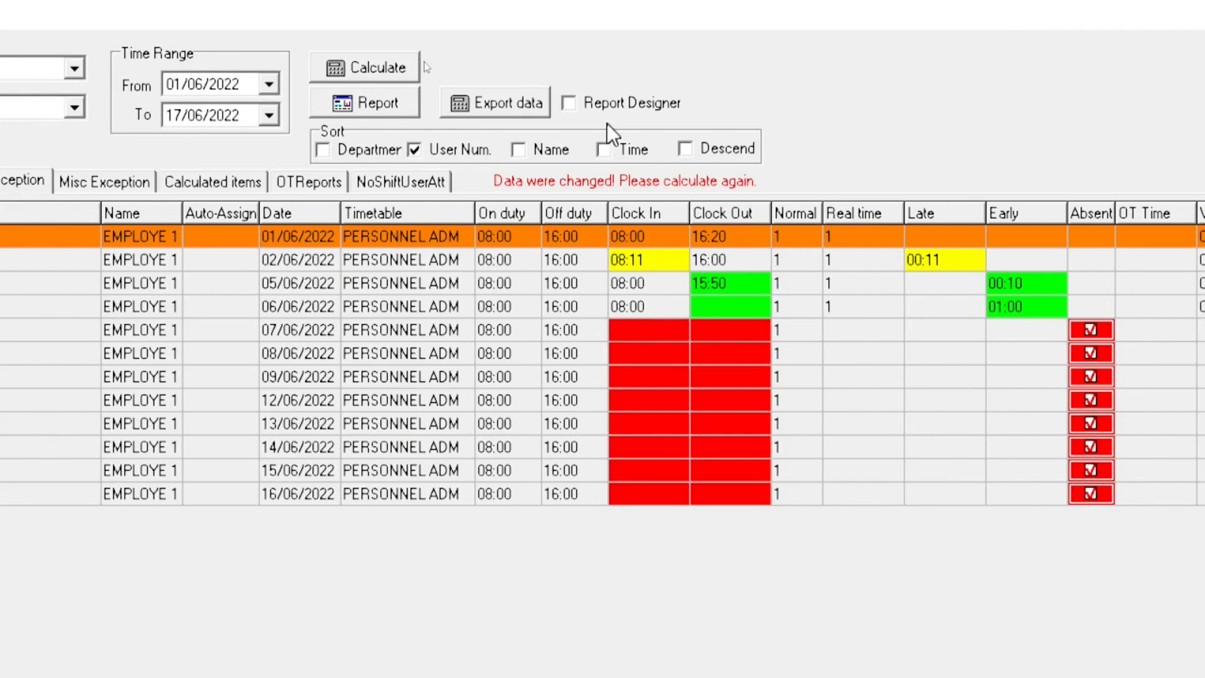
{"action": "left_click", "coordinate": [353, 69]}
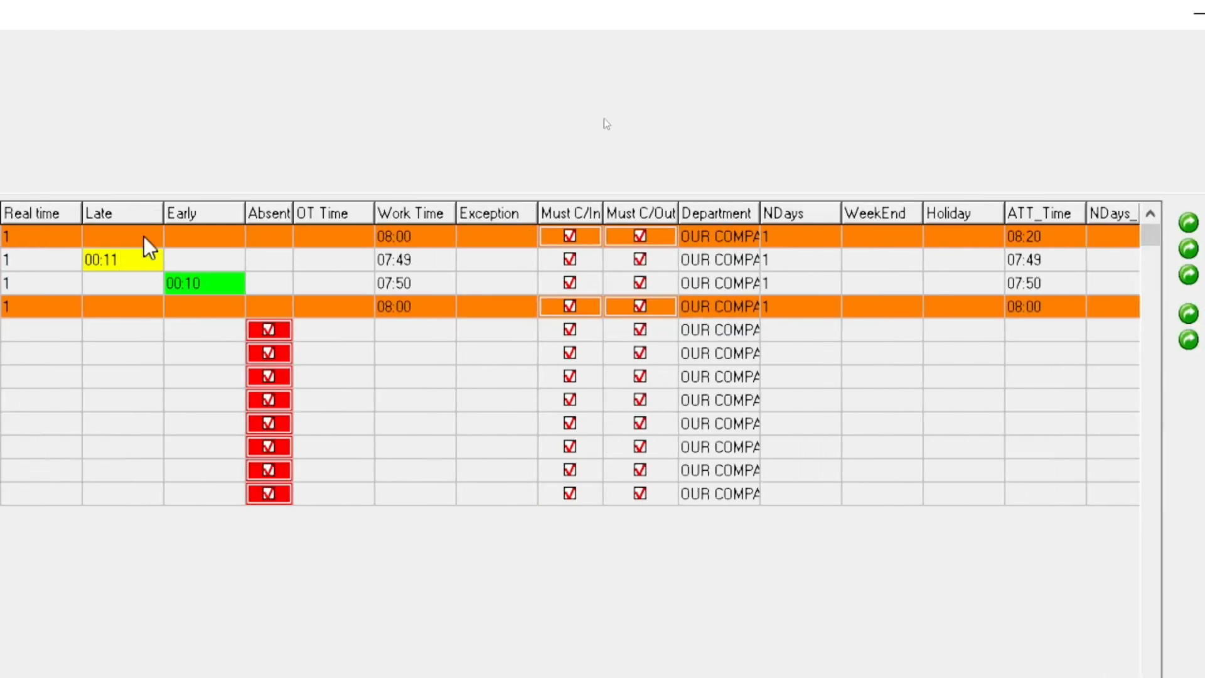
{"action": "left_click", "coordinate": [1037, 239]}
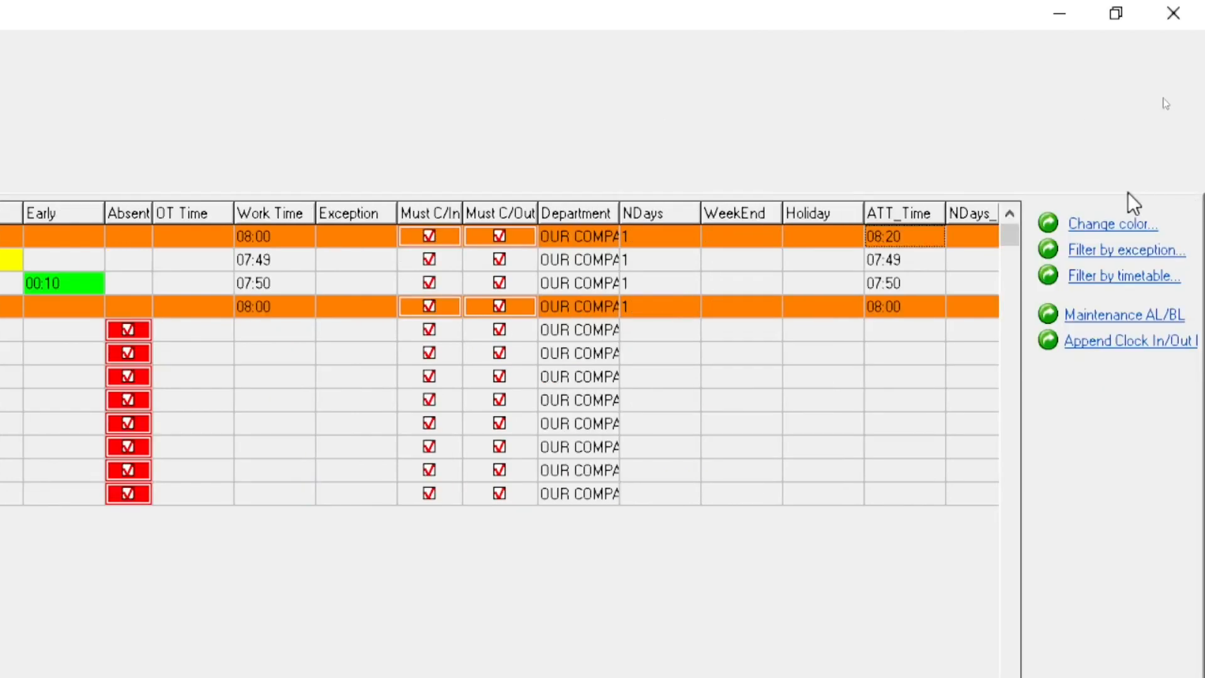
- Open the color choice for the Leave Early status and confirm bright green
{"action": "left_click", "coordinate": [1116, 233]}
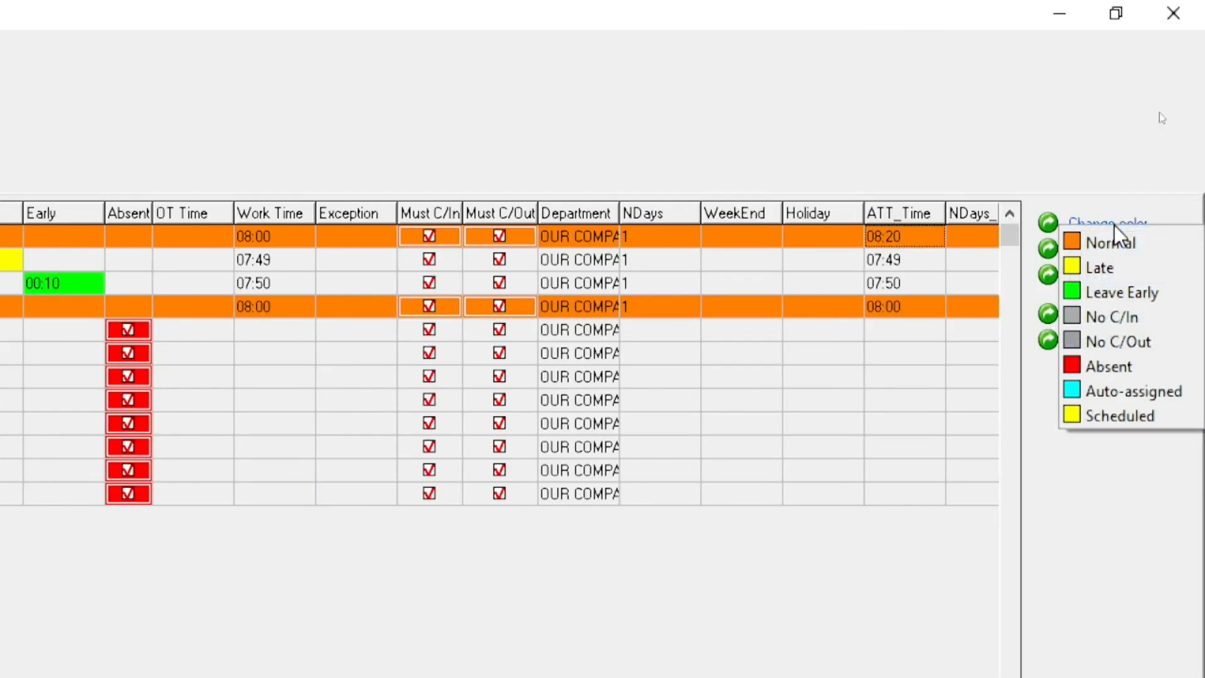
{"action": "left_click", "coordinate": [1111, 294]}
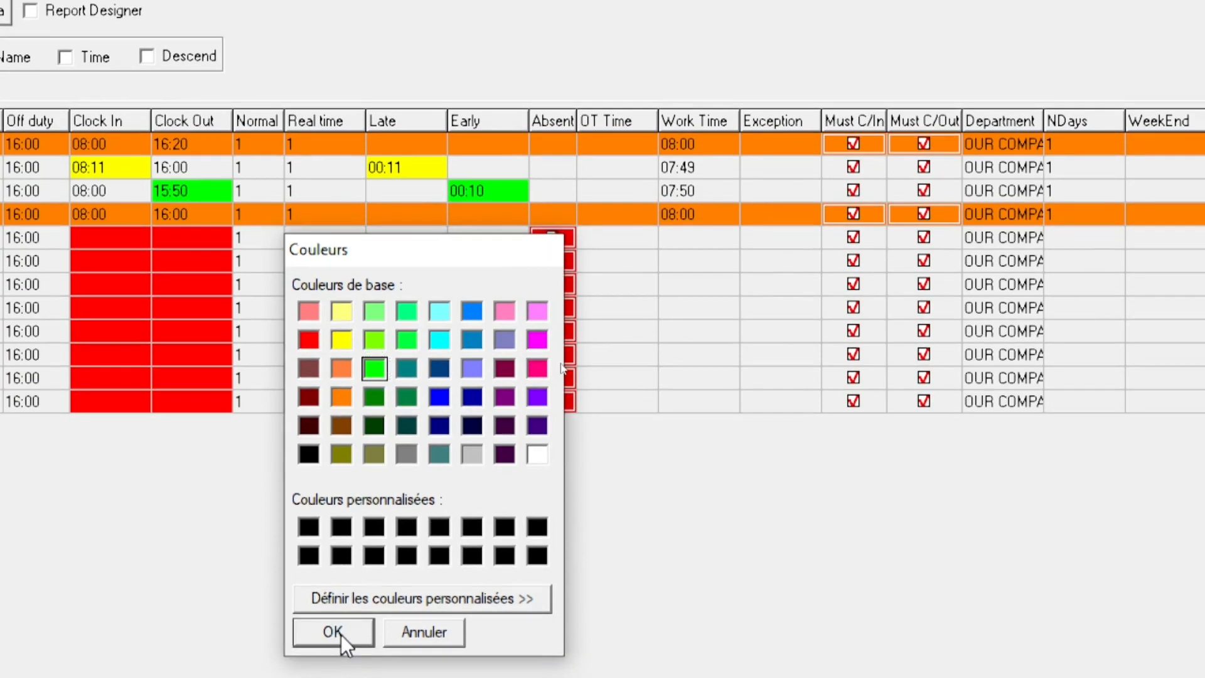
{"action": "left_click", "coordinate": [341, 635]}
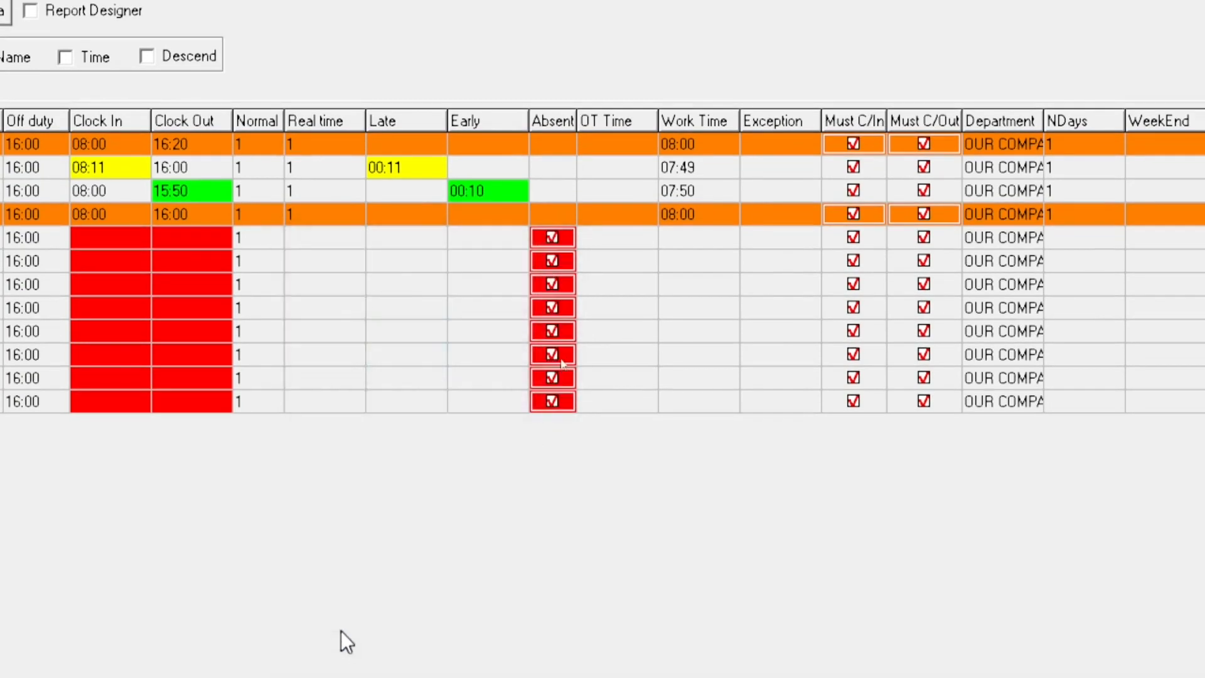
- Change the highlight color of the Normal attendance status to bright green
{"action": "left_click", "coordinate": [310, 145]}
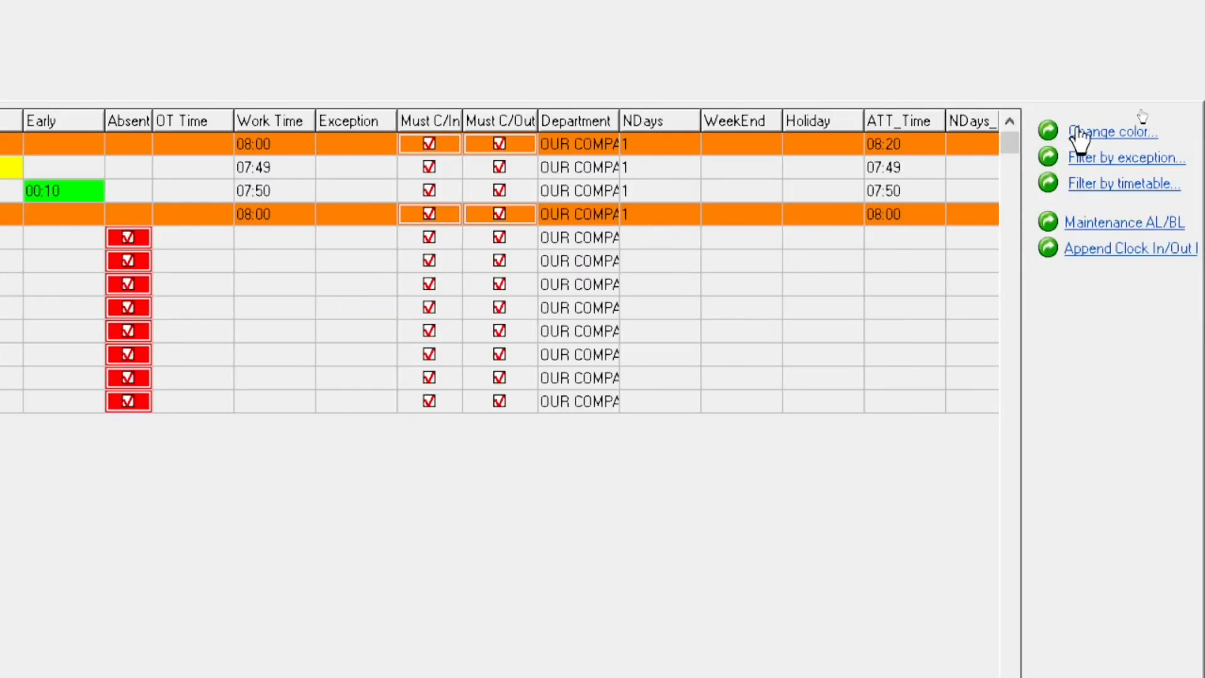
{"action": "left_click", "coordinate": [1077, 132]}
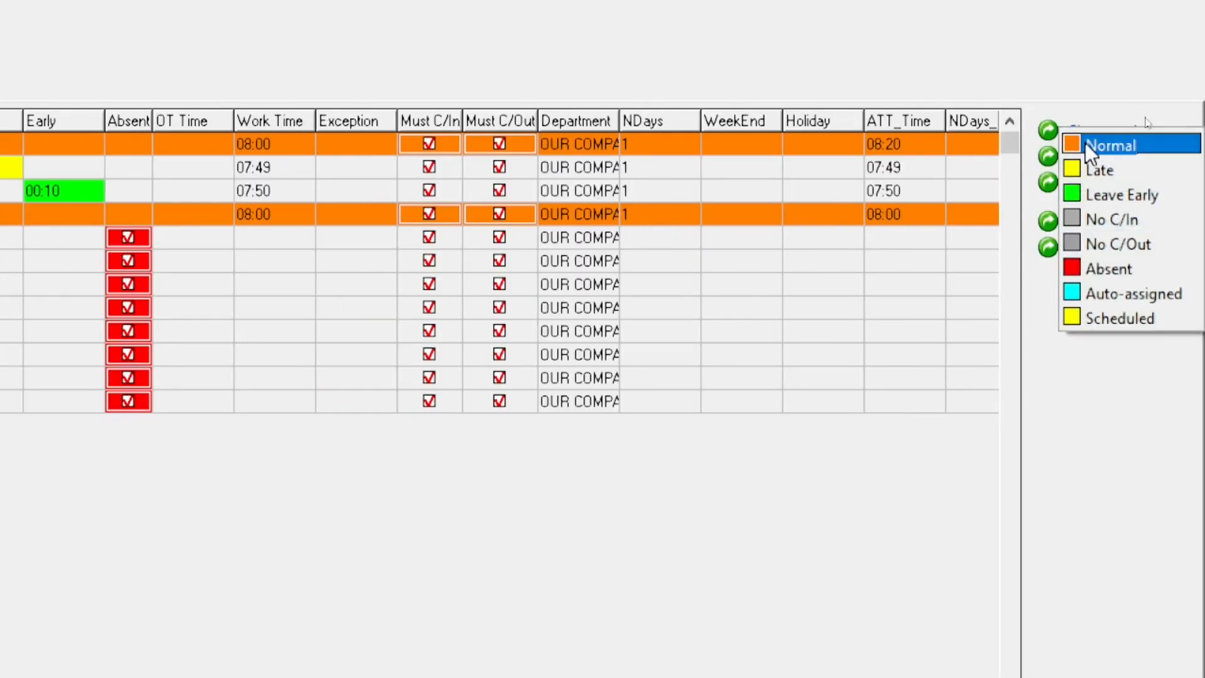
{"action": "left_click", "coordinate": [1110, 146]}
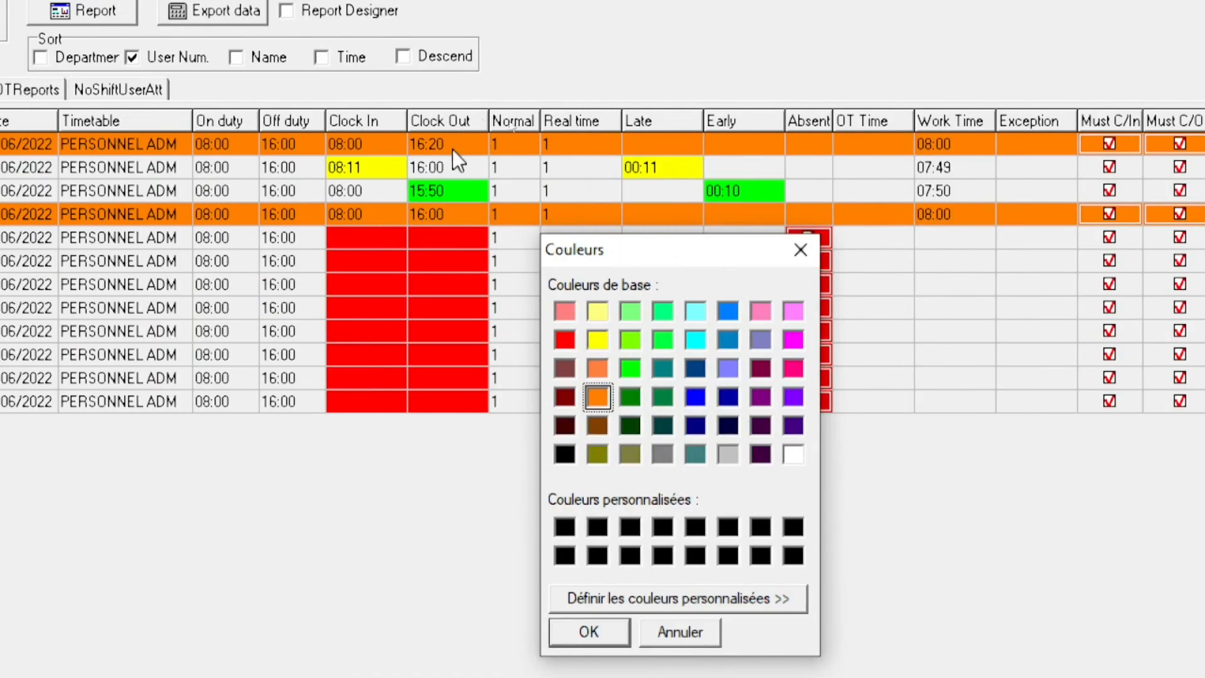
{"action": "left_click", "coordinate": [630, 368]}
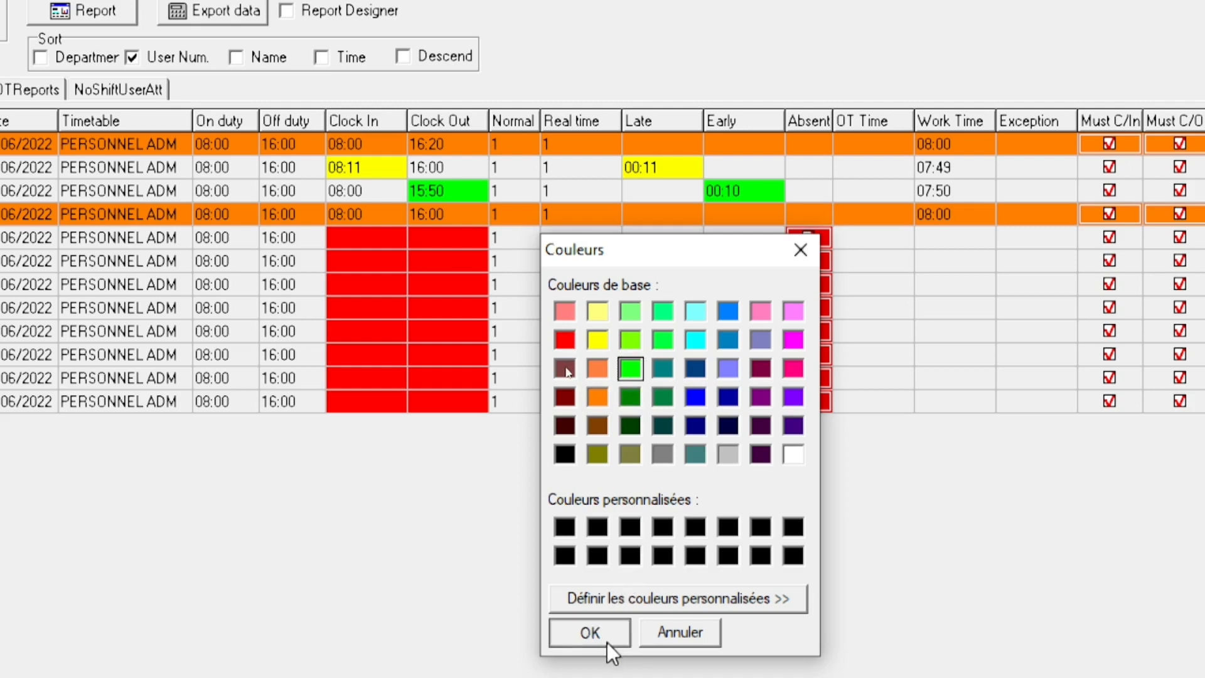
{"action": "left_click", "coordinate": [607, 643]}
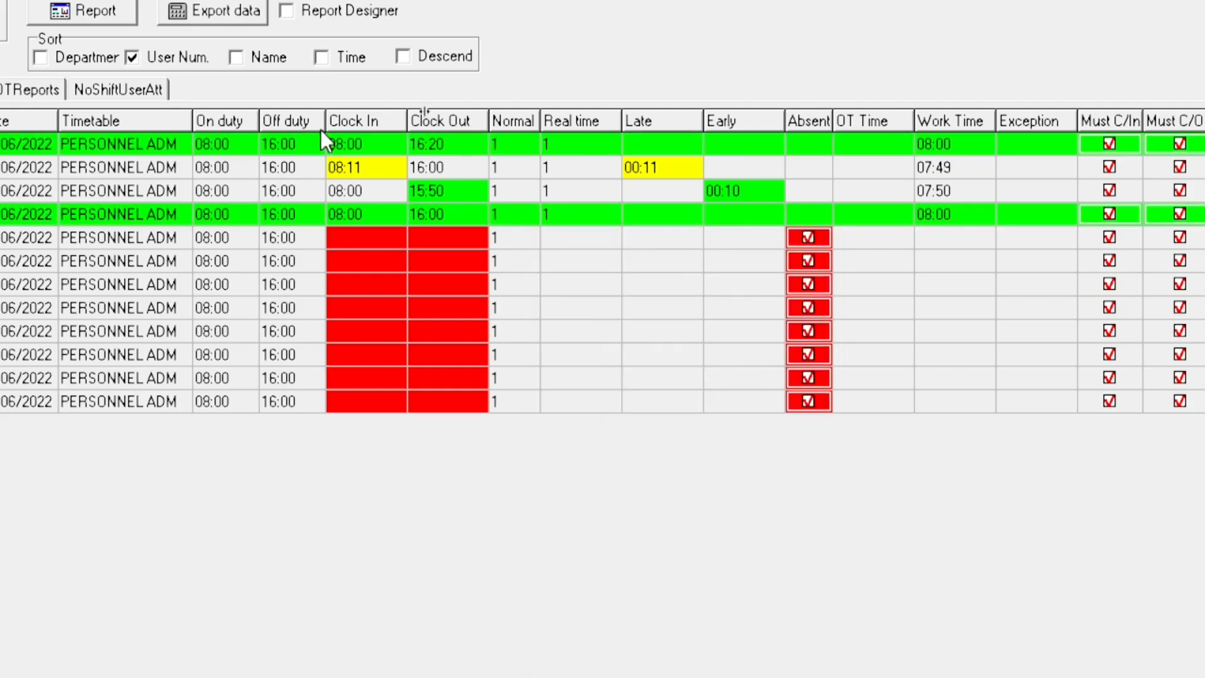
{"action": "left_click", "coordinate": [339, 152]}
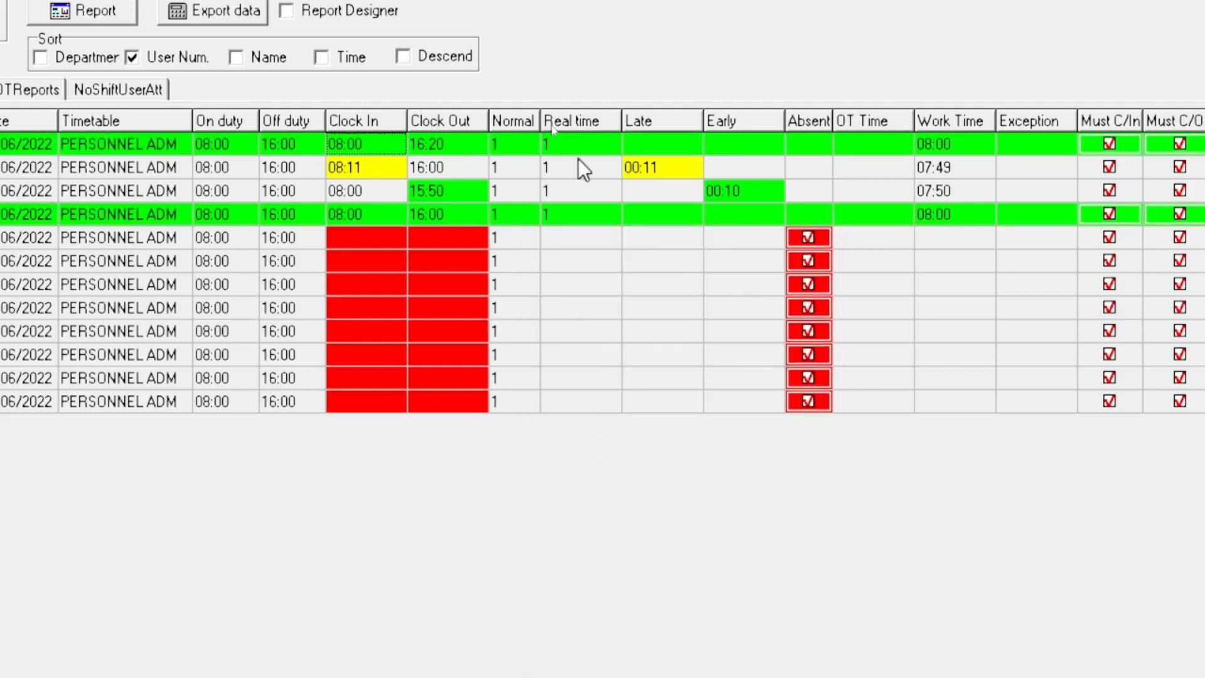
- Change the highlight color of the Late attendance status to red
{"action": "left_click", "coordinate": [671, 167]}
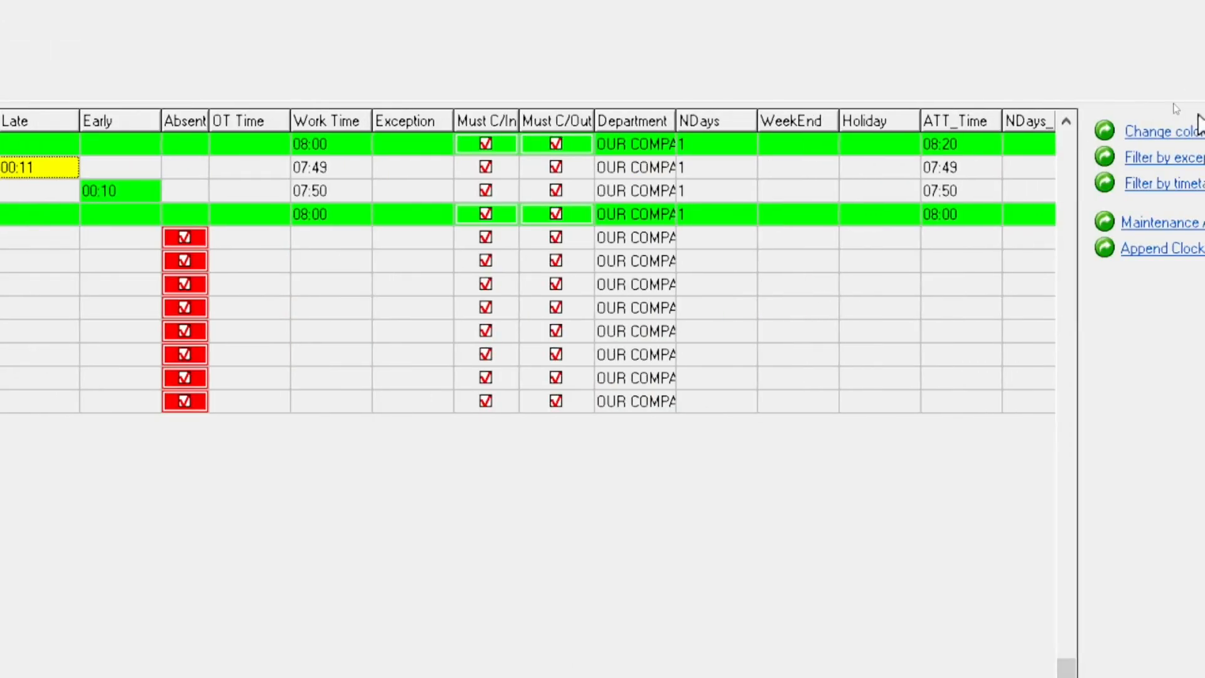
{"action": "left_click", "coordinate": [1180, 130]}
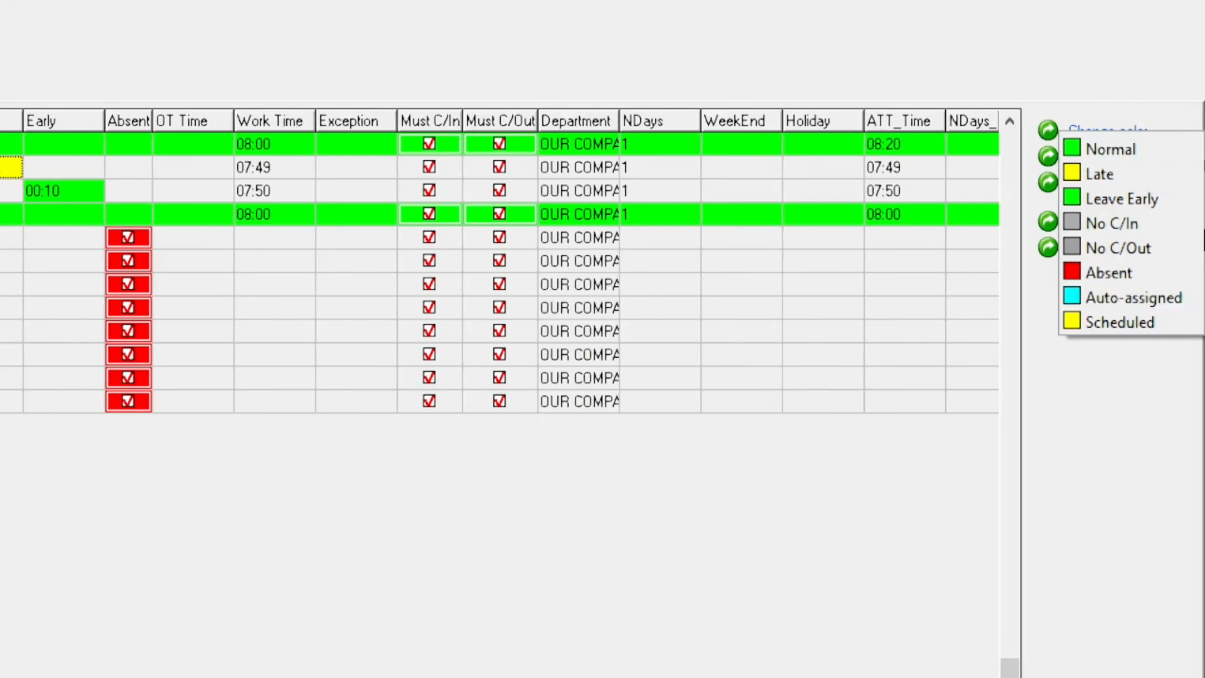
{"action": "left_click", "coordinate": [1141, 174]}
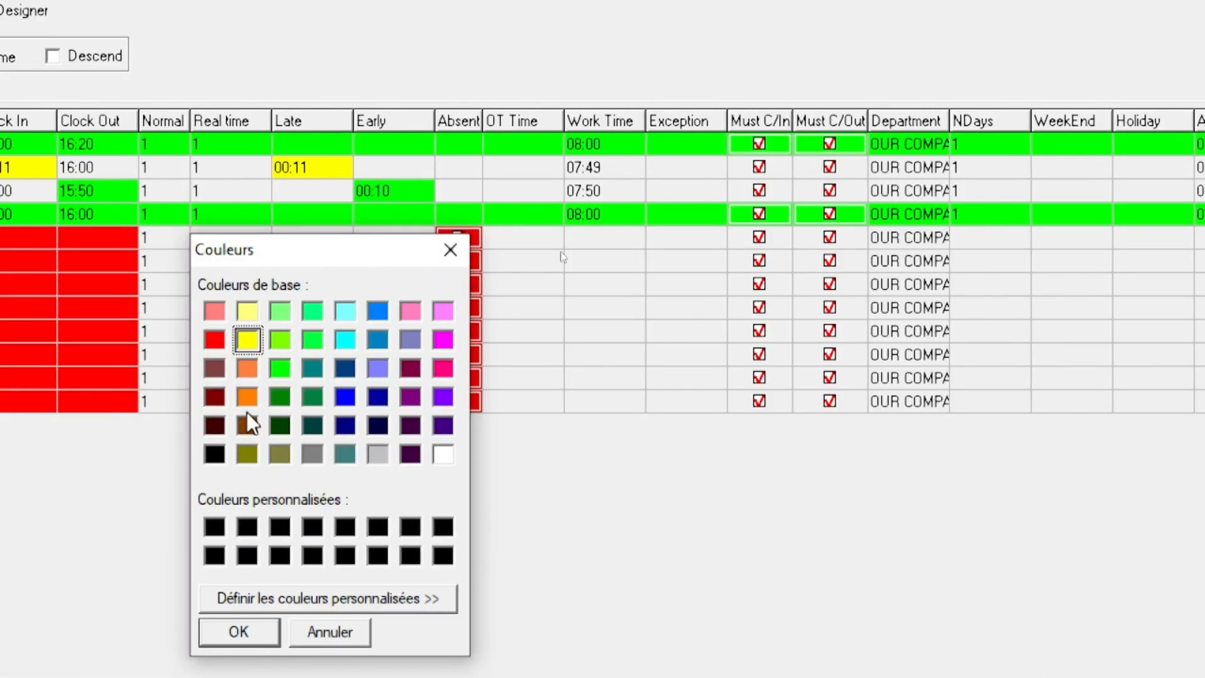
{"action": "left_click", "coordinate": [212, 338]}
{"action": "left_click", "coordinate": [242, 634]}
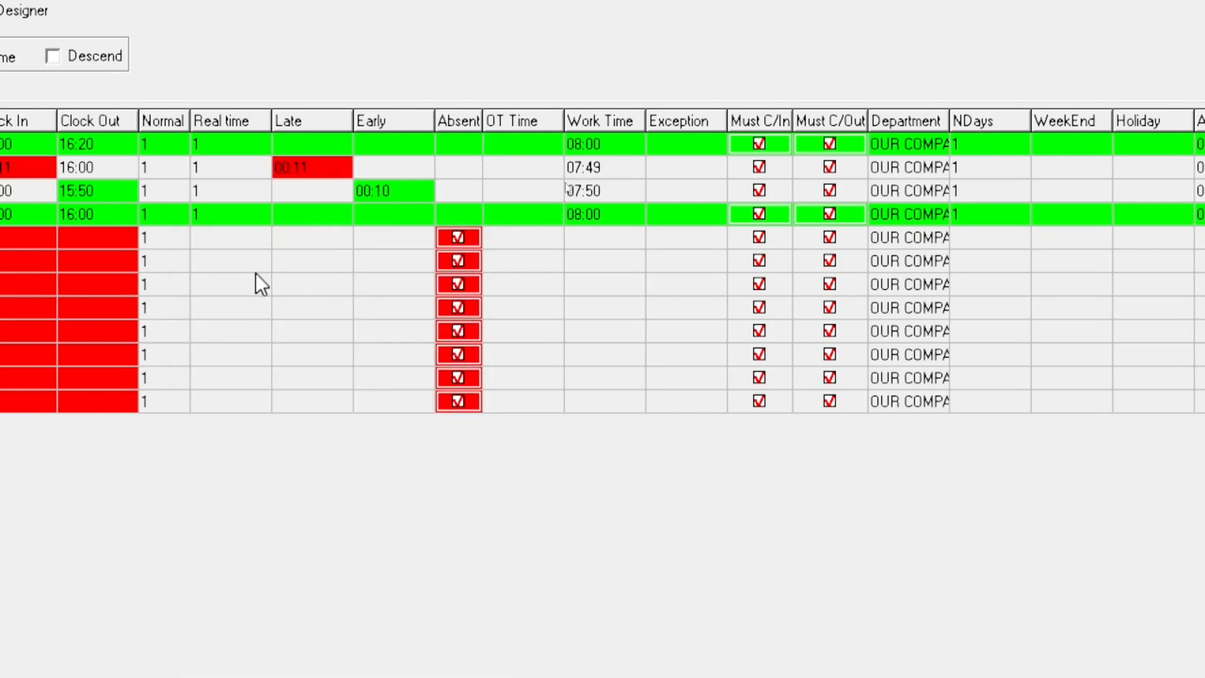
- Change the highlight color of the Leave Early attendance status to orange
{"action": "left_click", "coordinate": [415, 189]}
{"action": "left_click", "coordinate": [1161, 100]}
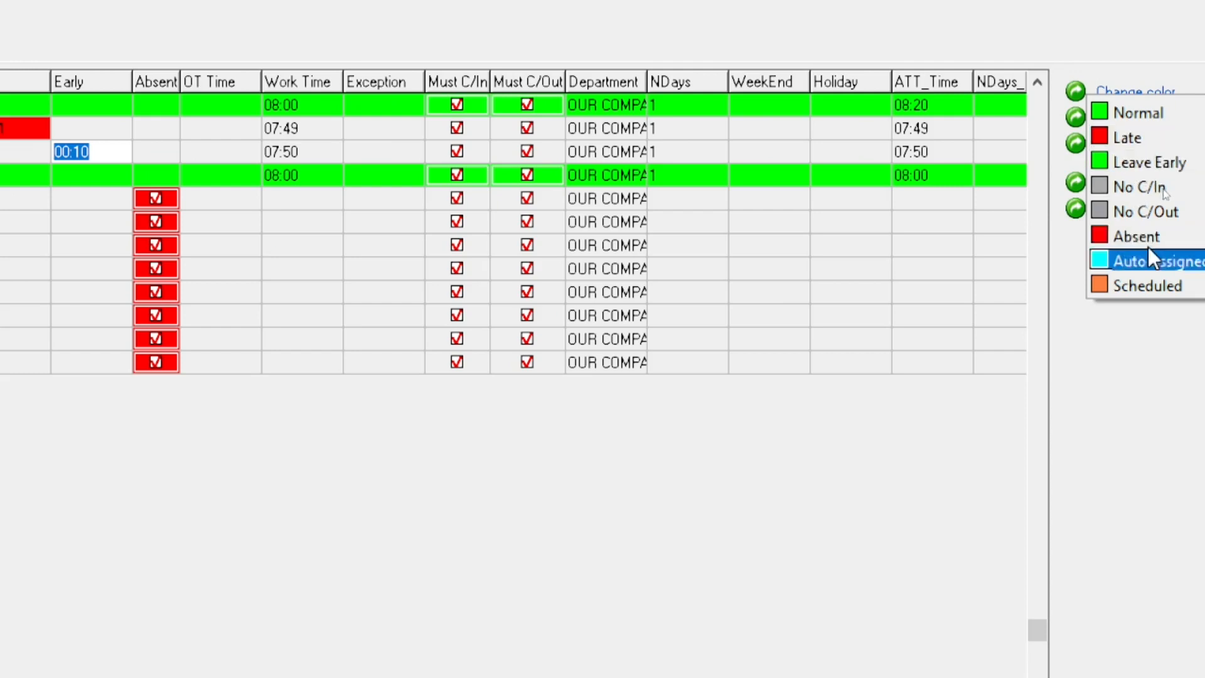
{"action": "left_click", "coordinate": [1184, 161]}
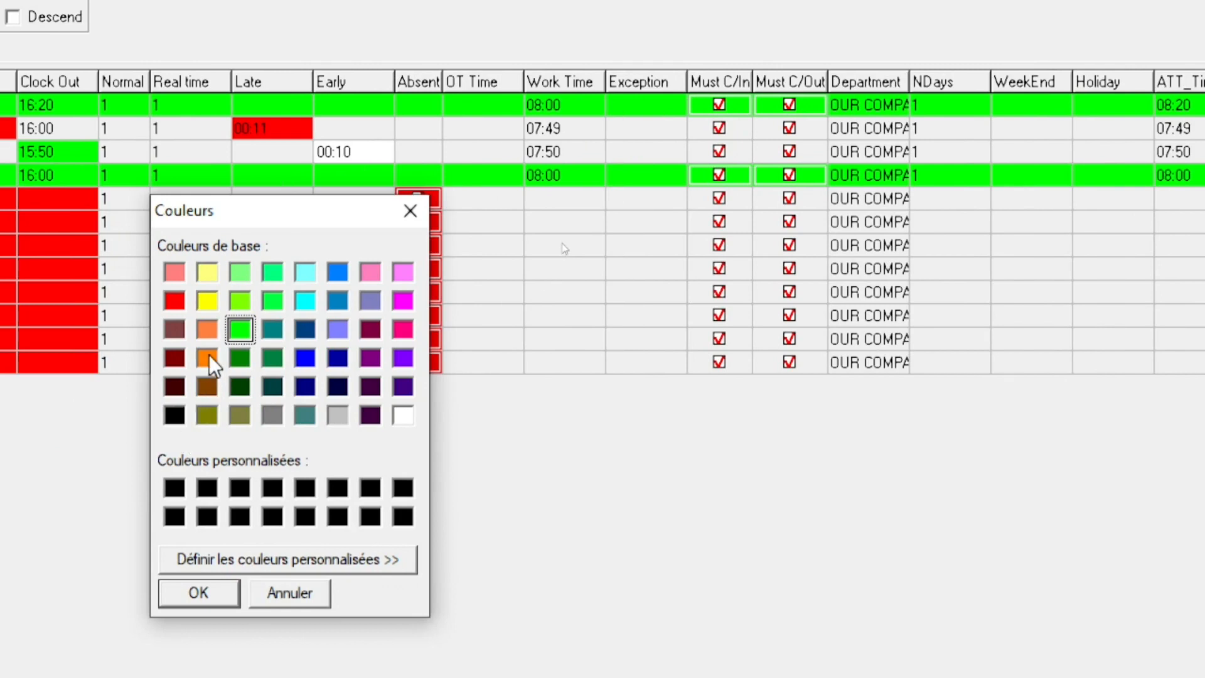
{"action": "left_click", "coordinate": [208, 357]}
{"action": "left_click", "coordinate": [234, 591]}
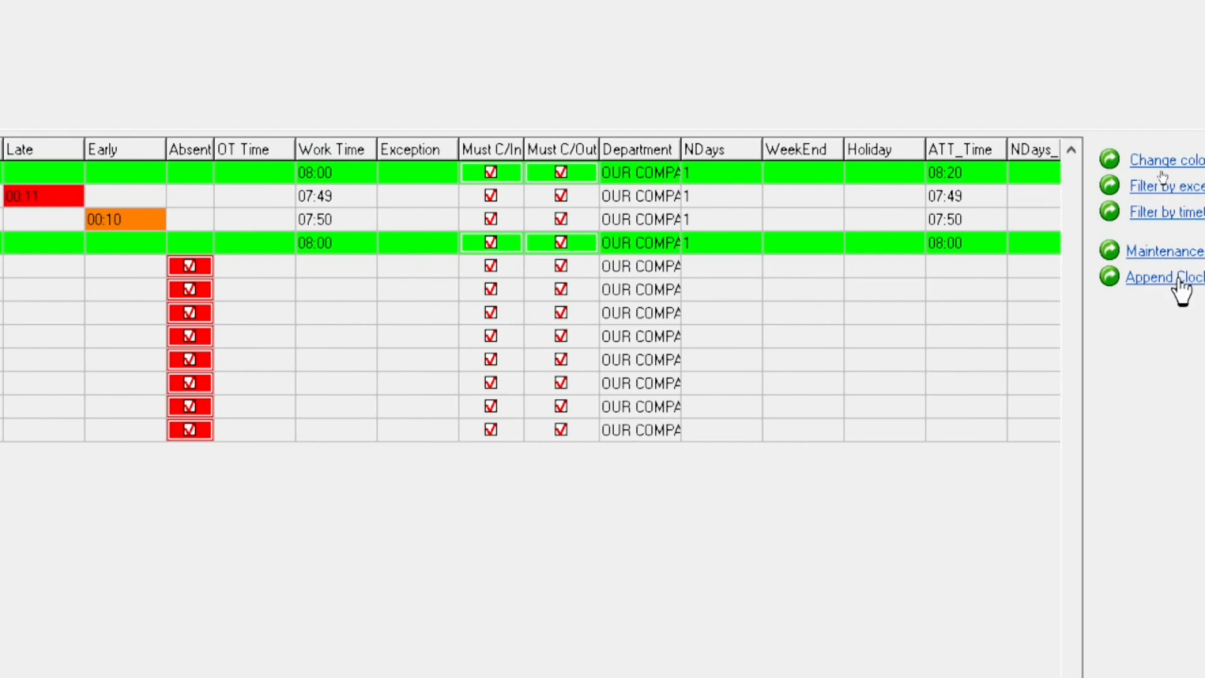
- Append a forgotten C/In record for EMPLOYE 1 on 07/06/2022 at 08:00 and recalculate the attendance
{"action": "left_click", "coordinate": [1174, 279]}
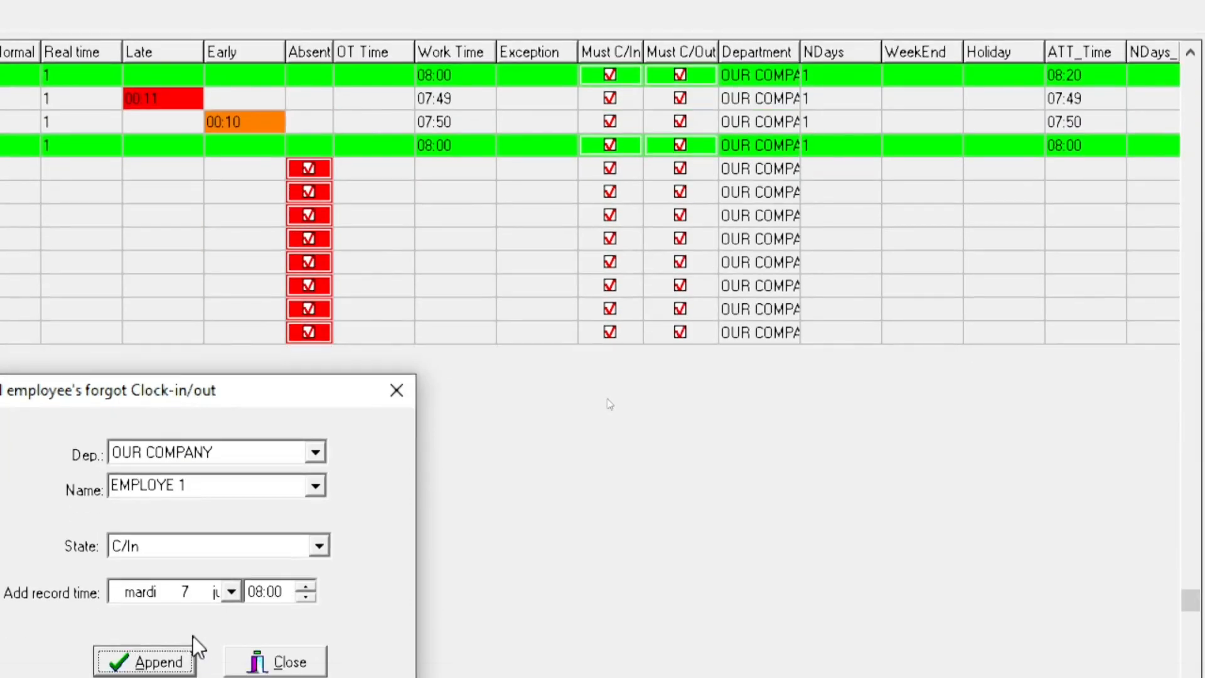
{"action": "left_click", "coordinate": [153, 673]}
{"action": "left_click", "coordinate": [270, 642]}
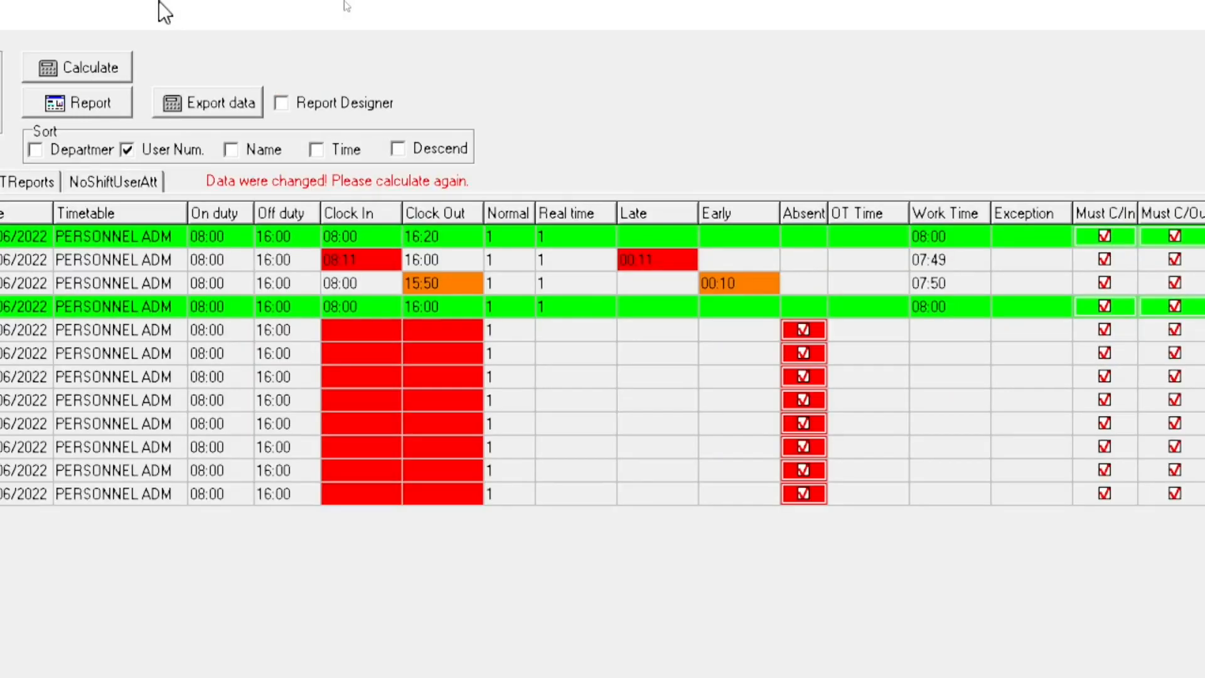
{"action": "left_click", "coordinate": [79, 72]}
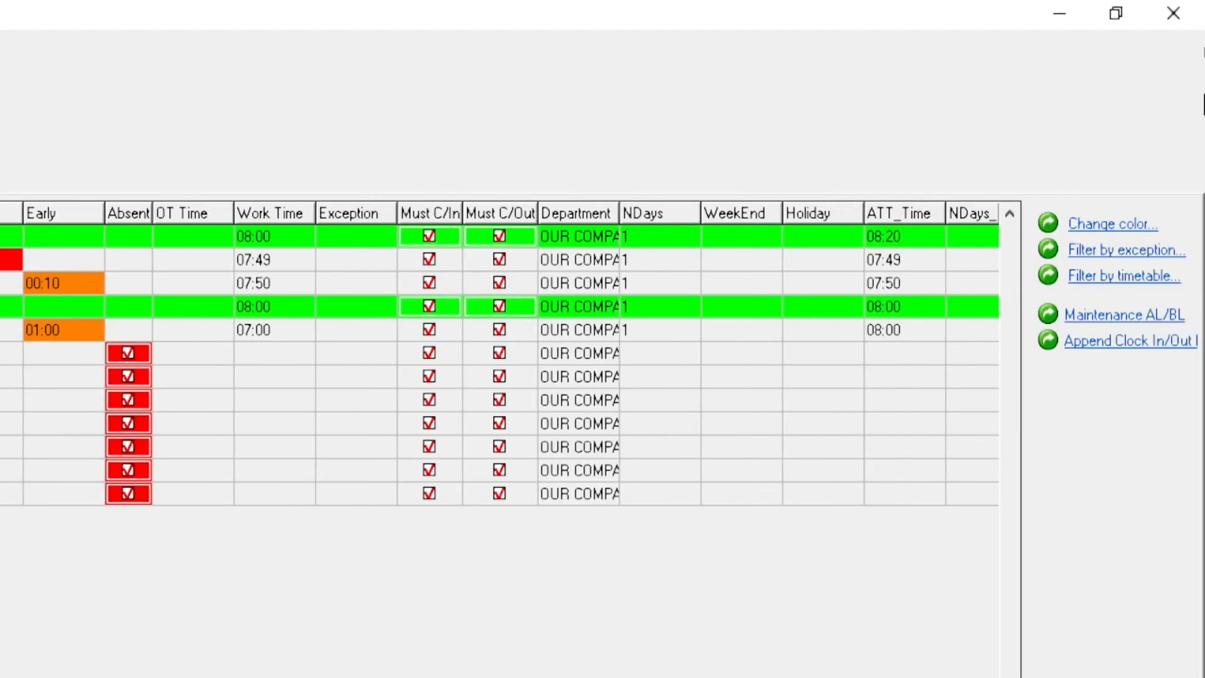
- Append a forgotten C/Out record for EMPLOYE 1 on 07/06/2022 at 16:00 and recalculate the attendance
{"action": "left_click", "coordinate": [1131, 347]}
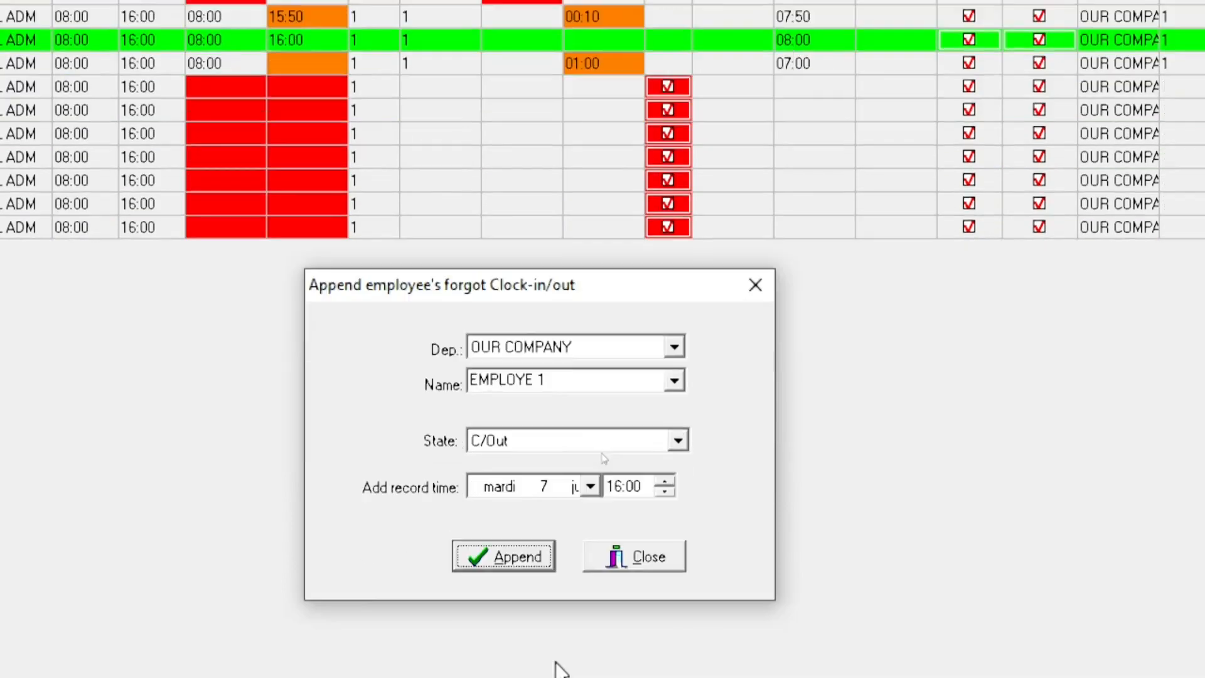
{"action": "left_click", "coordinate": [511, 546]}
{"action": "left_click", "coordinate": [604, 553]}
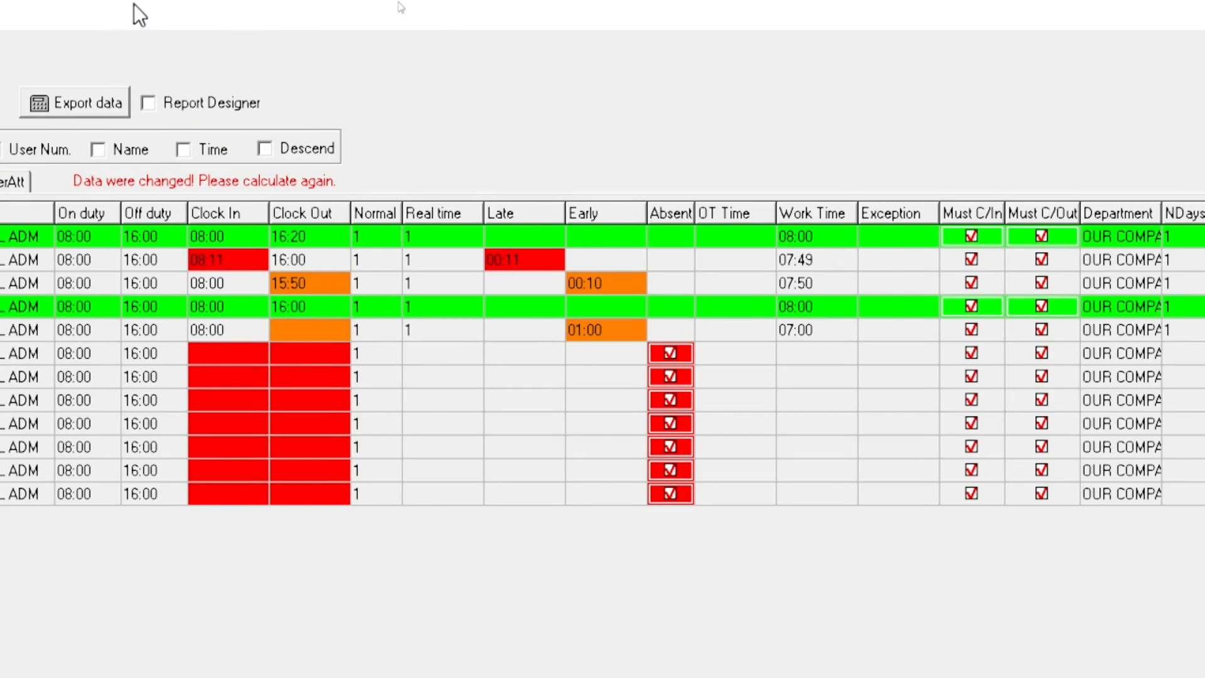
{"action": "left_click", "coordinate": [251, 73]}
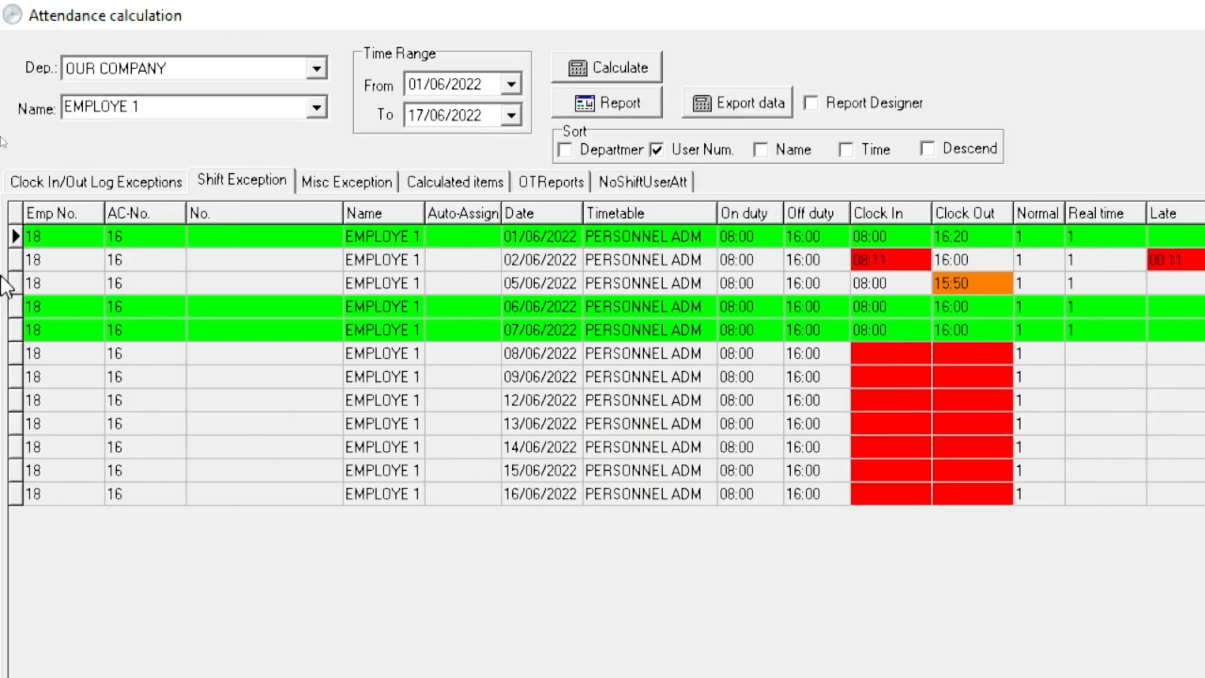
- Review EMPLOYE 1's clock-in/out log exceptions, checking the recorded times on 05/06/2022
{"action": "left_click", "coordinate": [100, 186]}
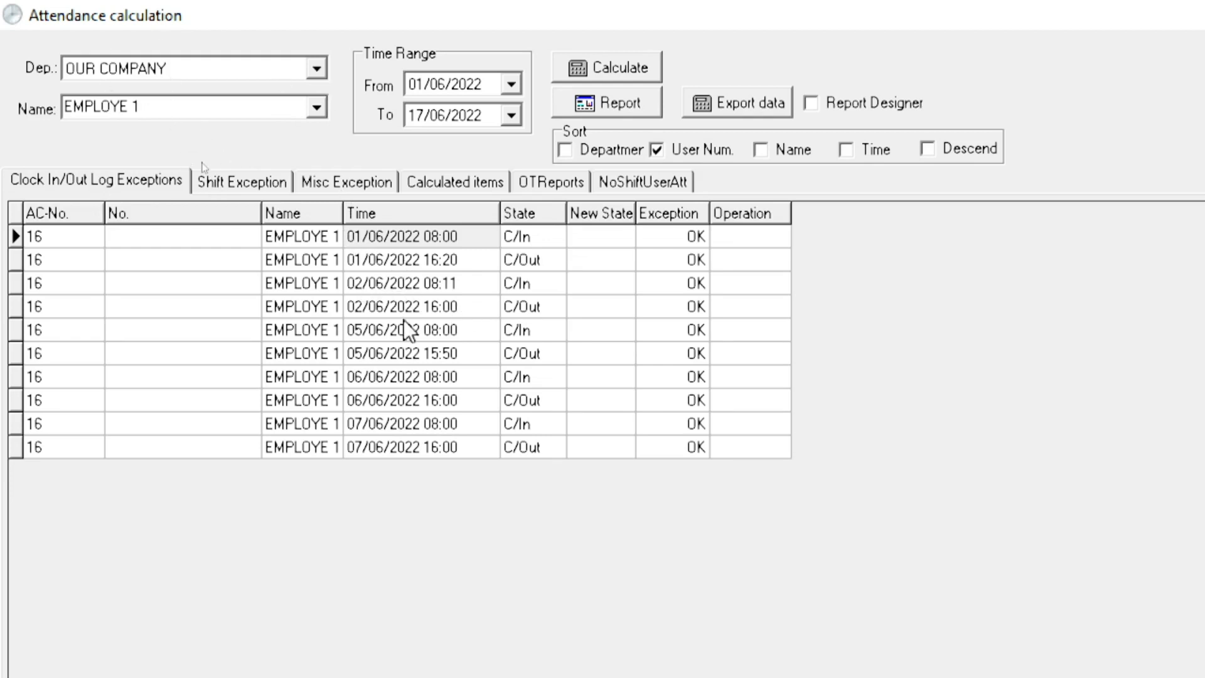
{"action": "left_click", "coordinate": [429, 352]}
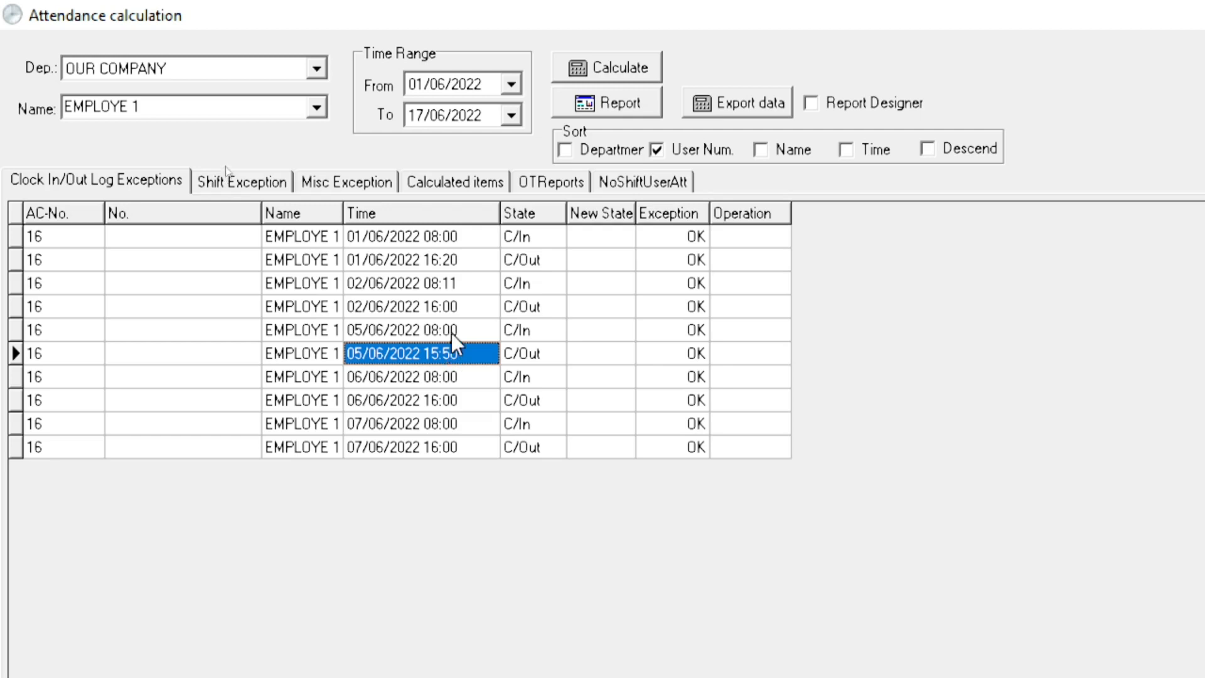
{"action": "left_click", "coordinate": [451, 332]}
{"action": "key", "text": "Down"}
- Preview the Daily Attendance Statistic Report for EMPLOYE 1 and close it
{"action": "left_click", "coordinate": [647, 110]}
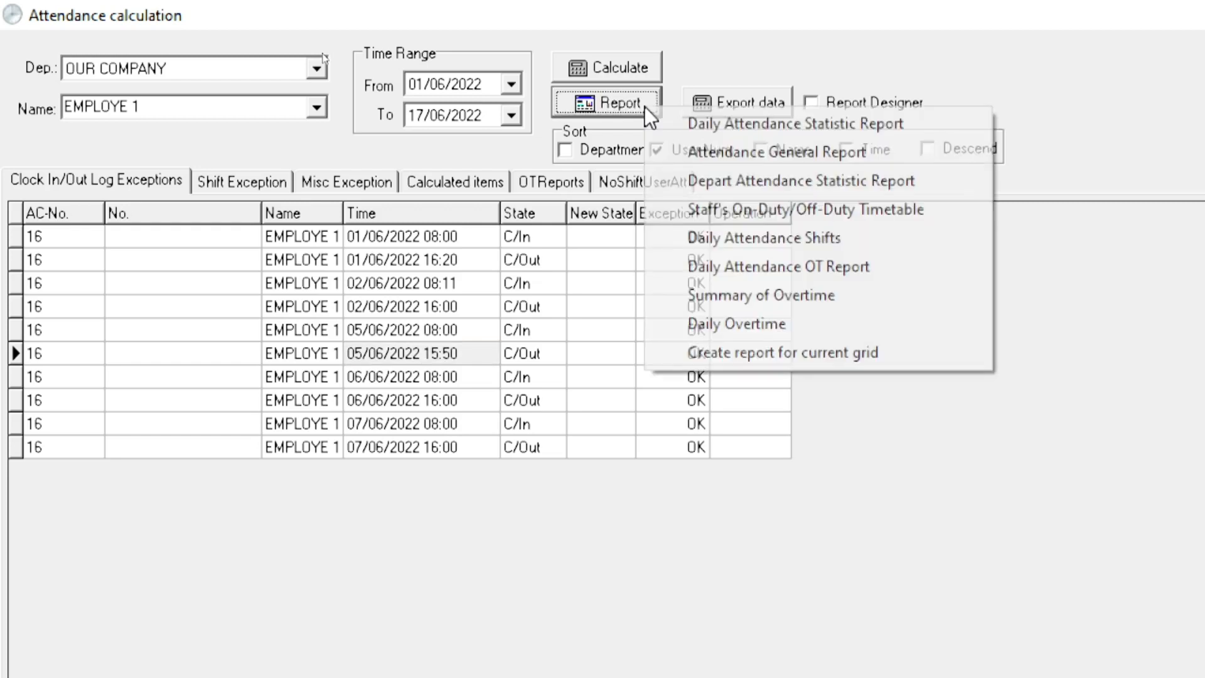
{"action": "left_click", "coordinate": [830, 119]}
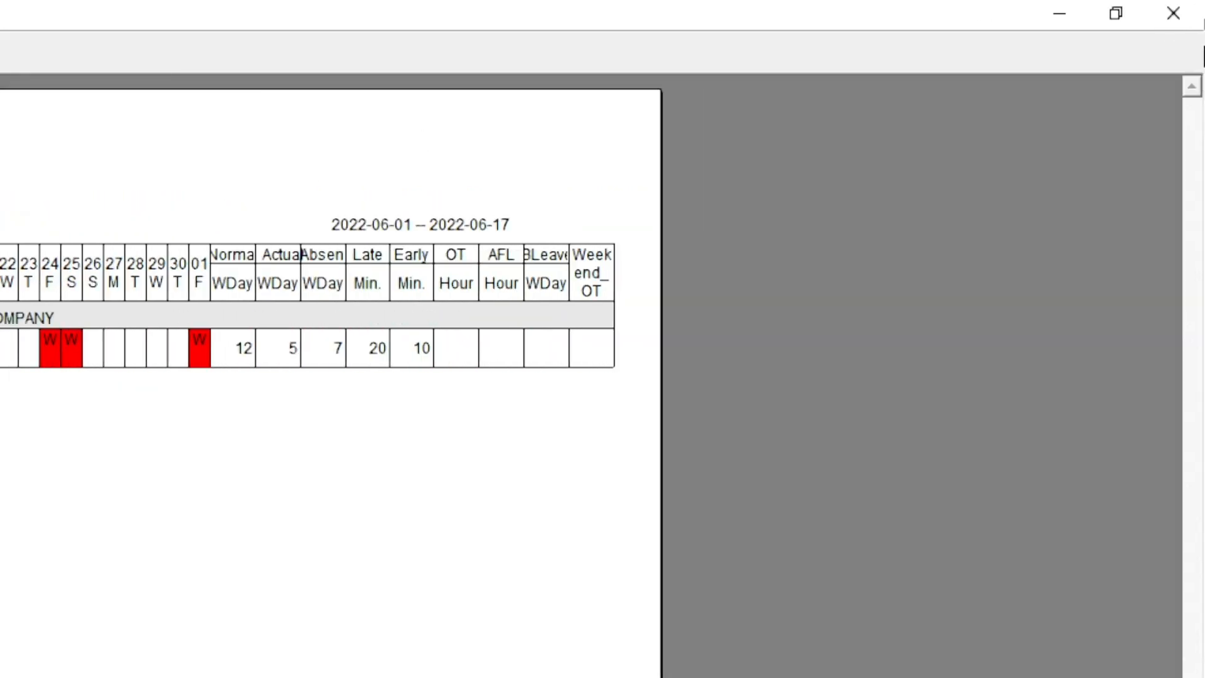
{"action": "left_click", "coordinate": [1196, 14]}
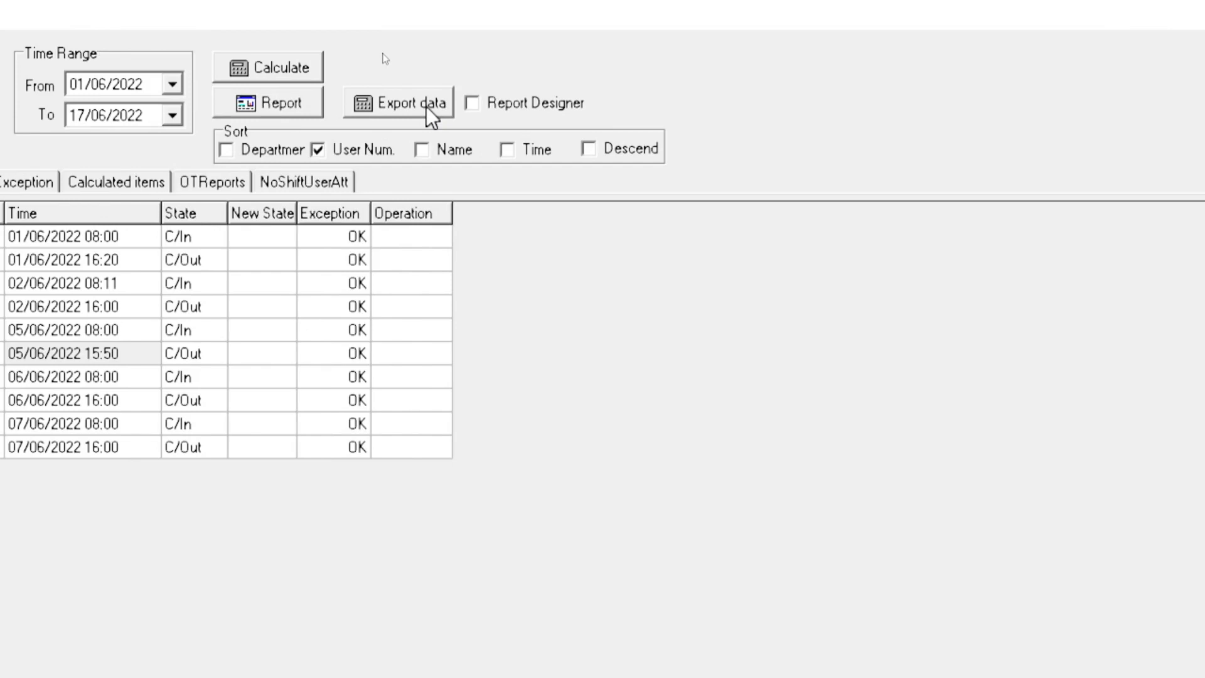
- Look over the export field options for the clock log without exporting, and return to the shift exception results
{"action": "left_click", "coordinate": [427, 107]}
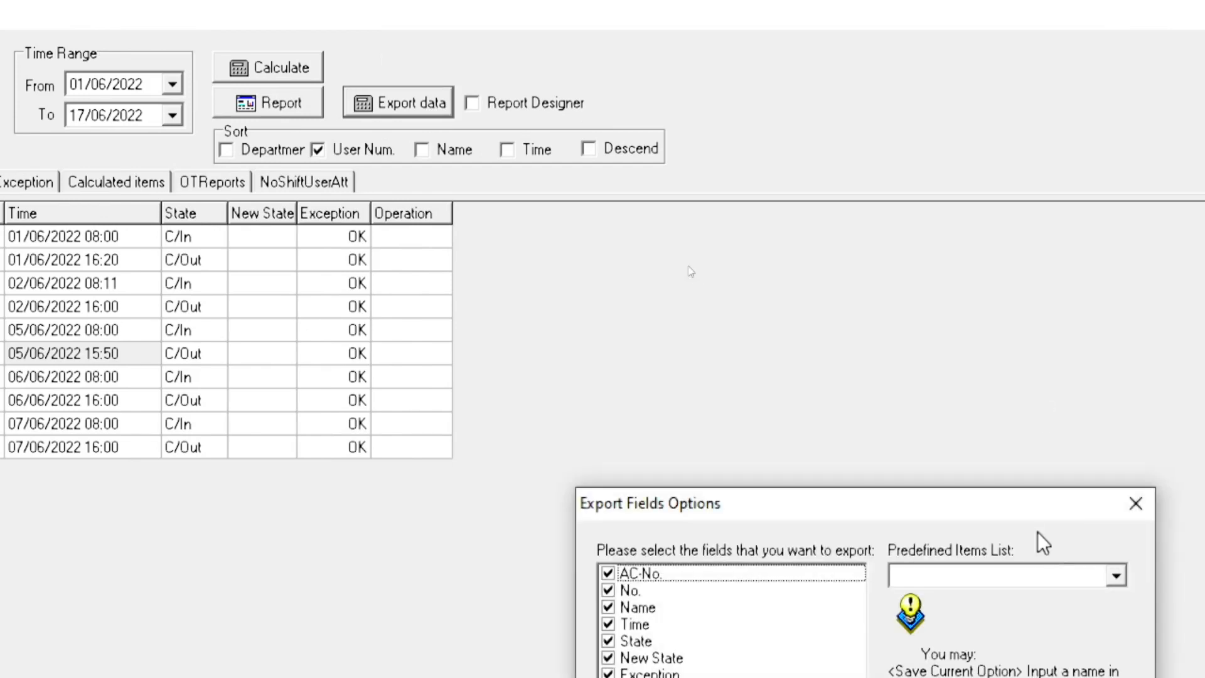
{"action": "left_click_drag", "start_coordinate": [1038, 516], "coordinate": [953, 117]}
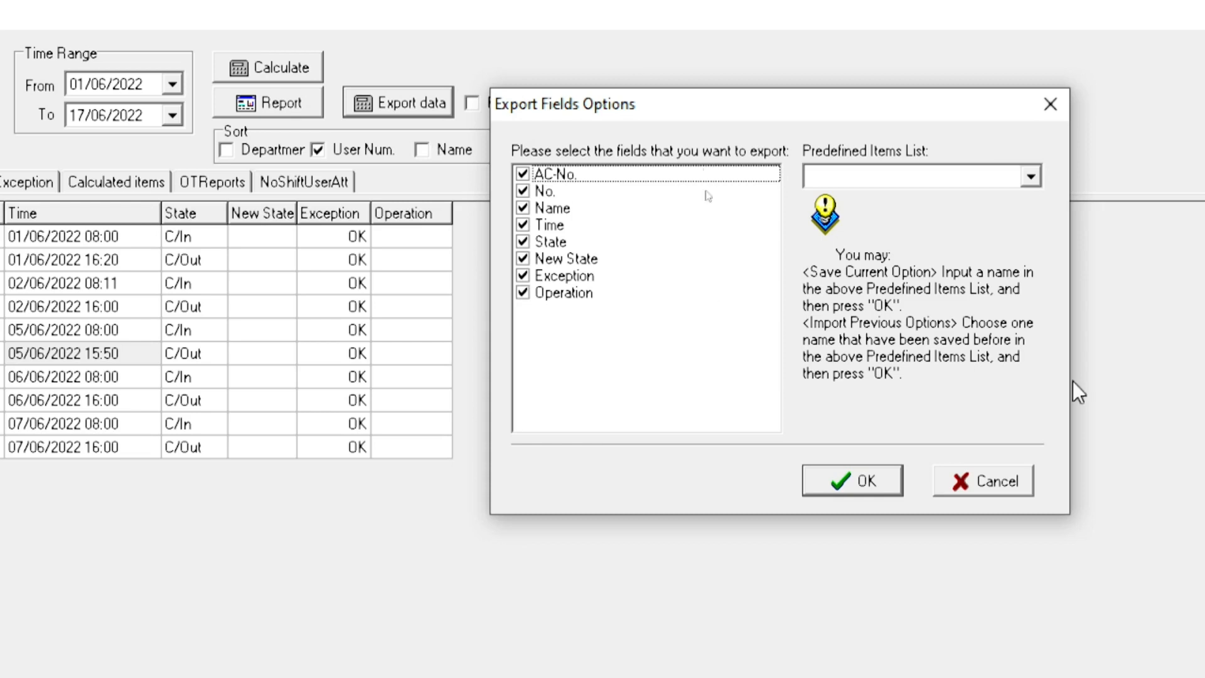
{"action": "left_click", "coordinate": [991, 487]}
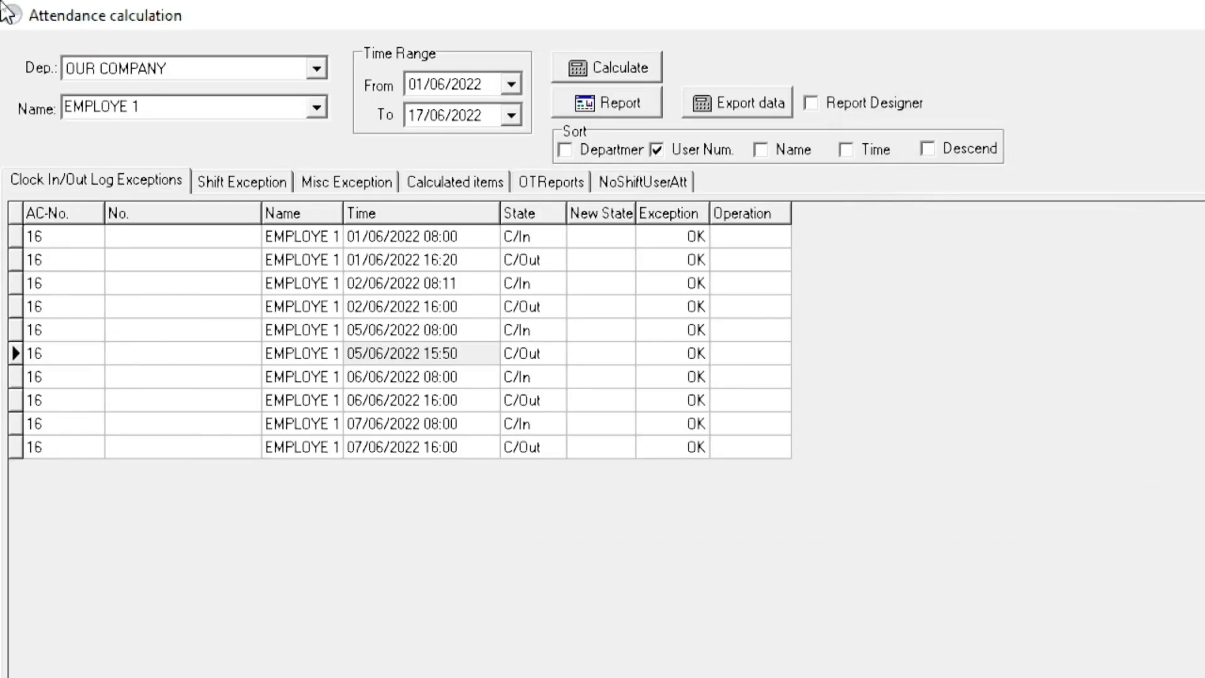
{"action": "left_click", "coordinate": [254, 181]}
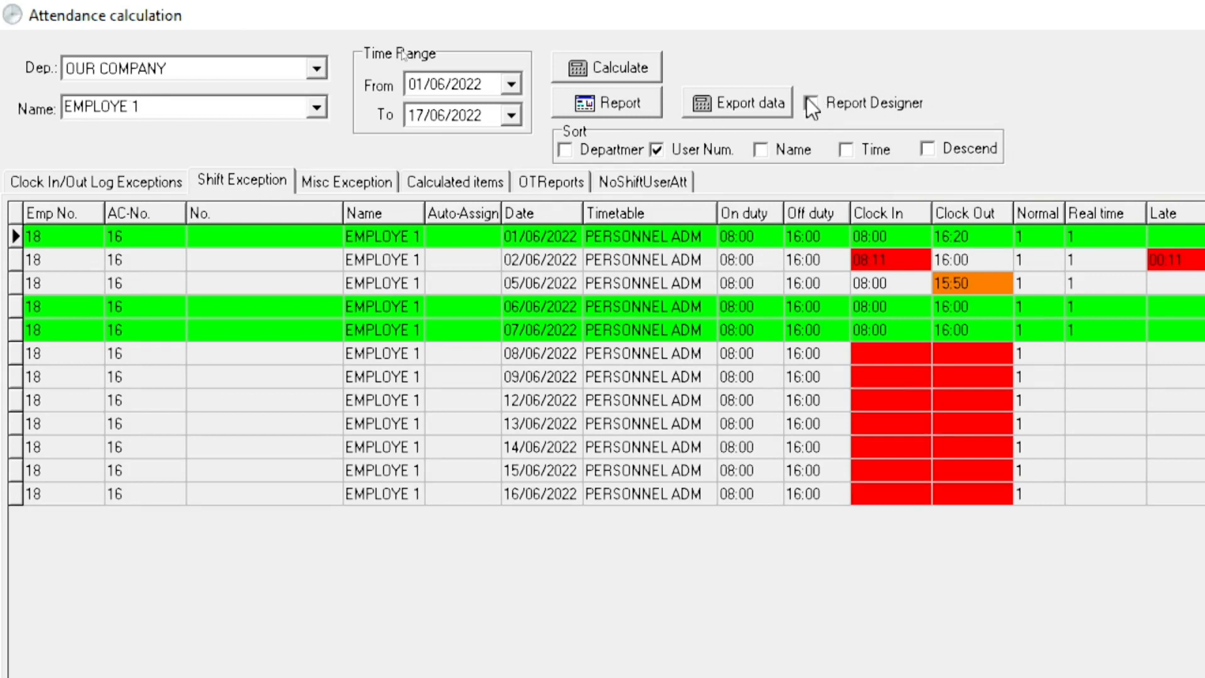
- Start exporting the shift exception data and exclude the Emp No., No., Auto-Assign, Timetable, On duty, Off duty, Normal and Real time fields
{"action": "left_click", "coordinate": [769, 102]}
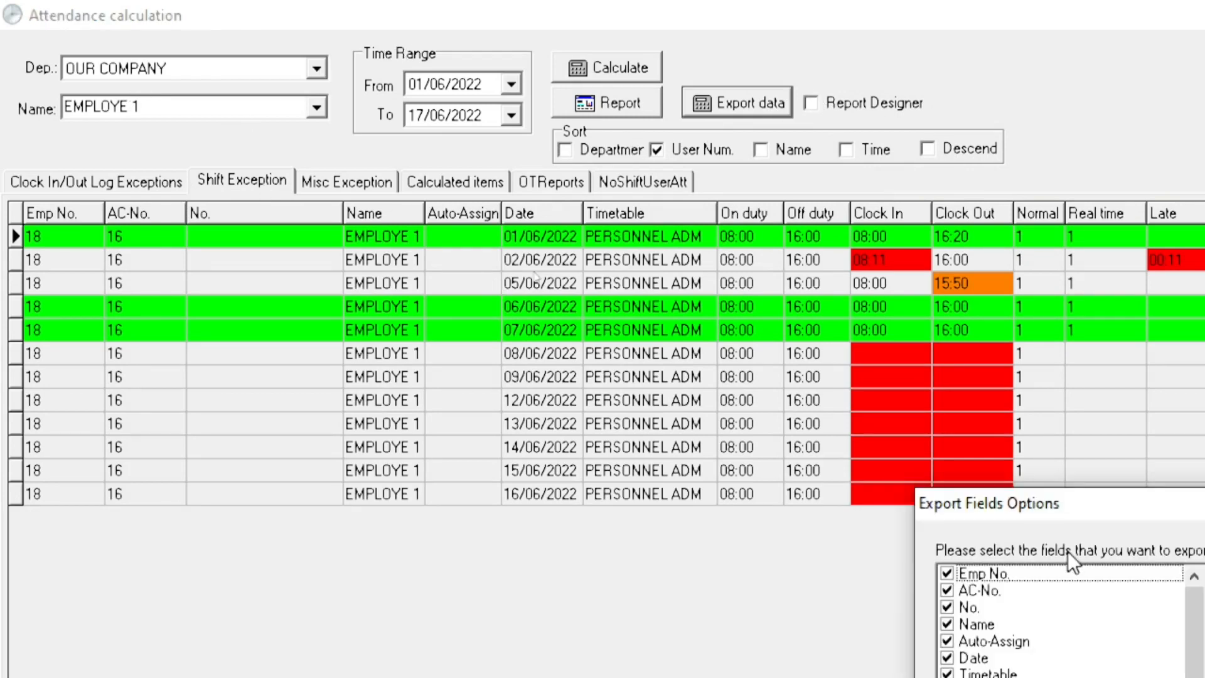
{"action": "left_click_drag", "start_coordinate": [1086, 516], "coordinate": [443, 76]}
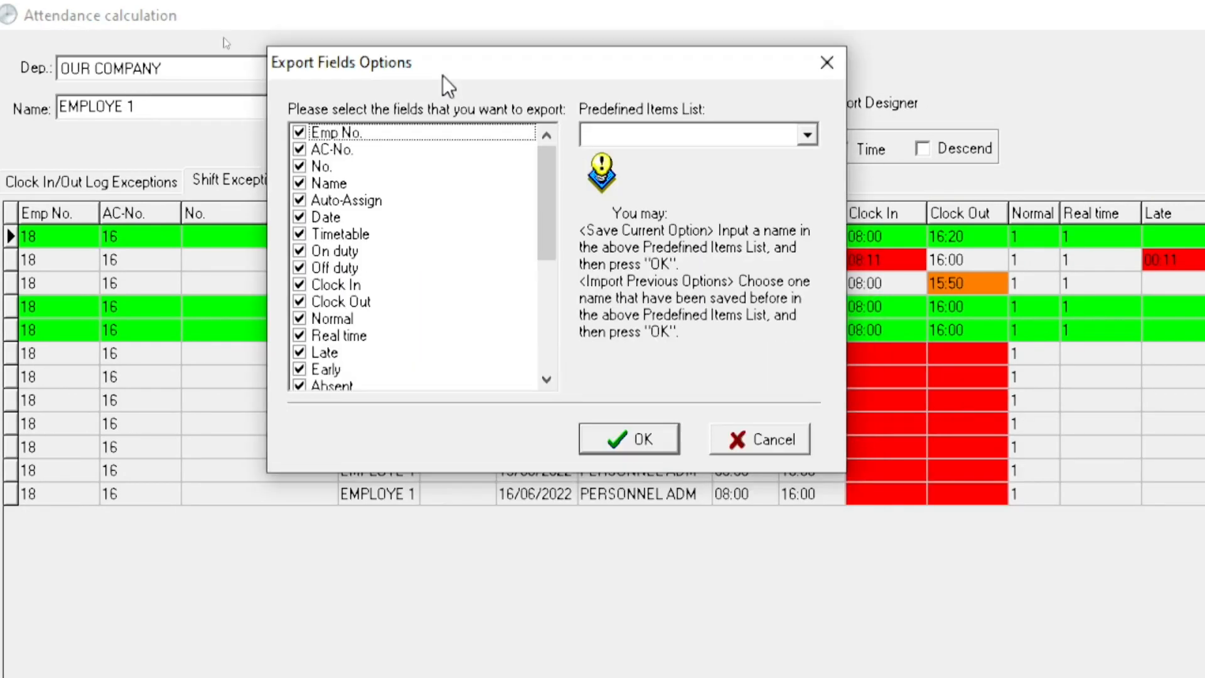
{"action": "left_click", "coordinate": [300, 133]}
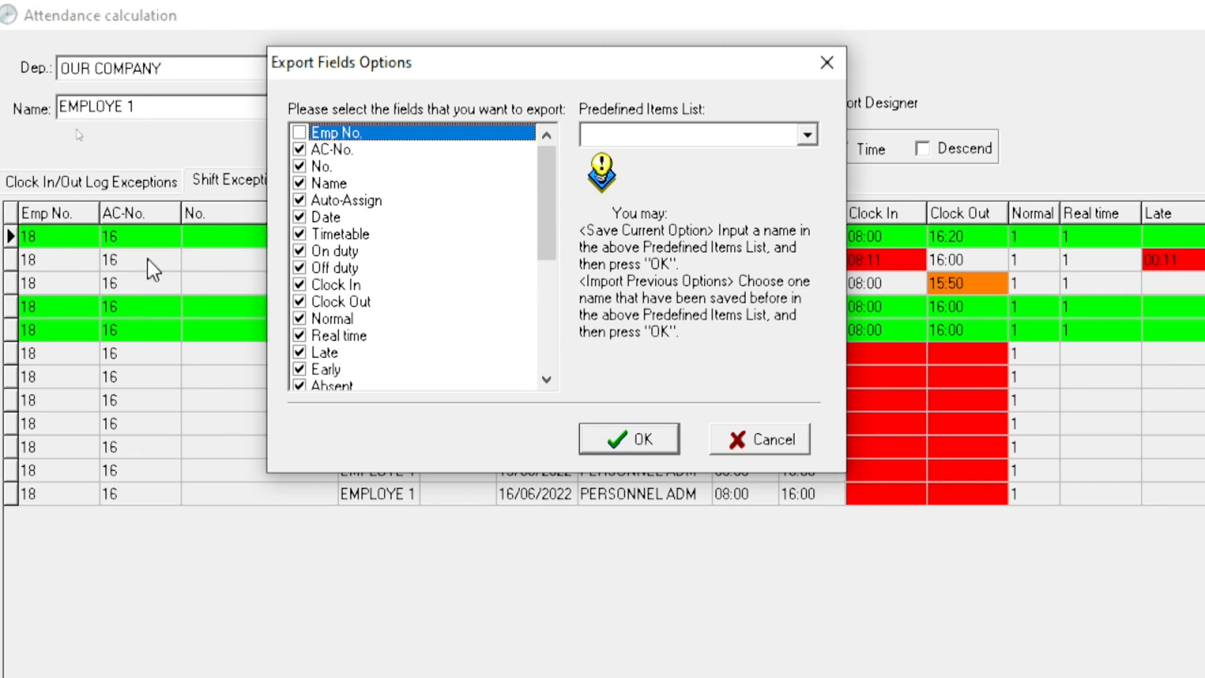
{"action": "left_click", "coordinate": [301, 167]}
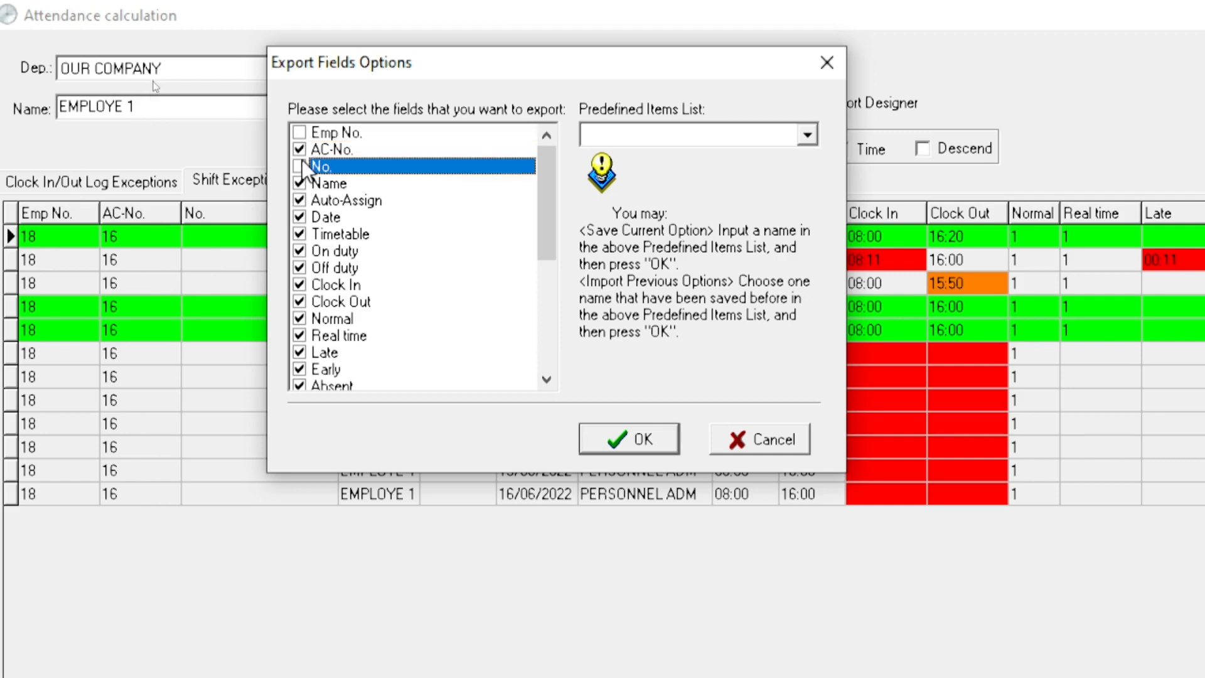
{"action": "left_click", "coordinate": [303, 198]}
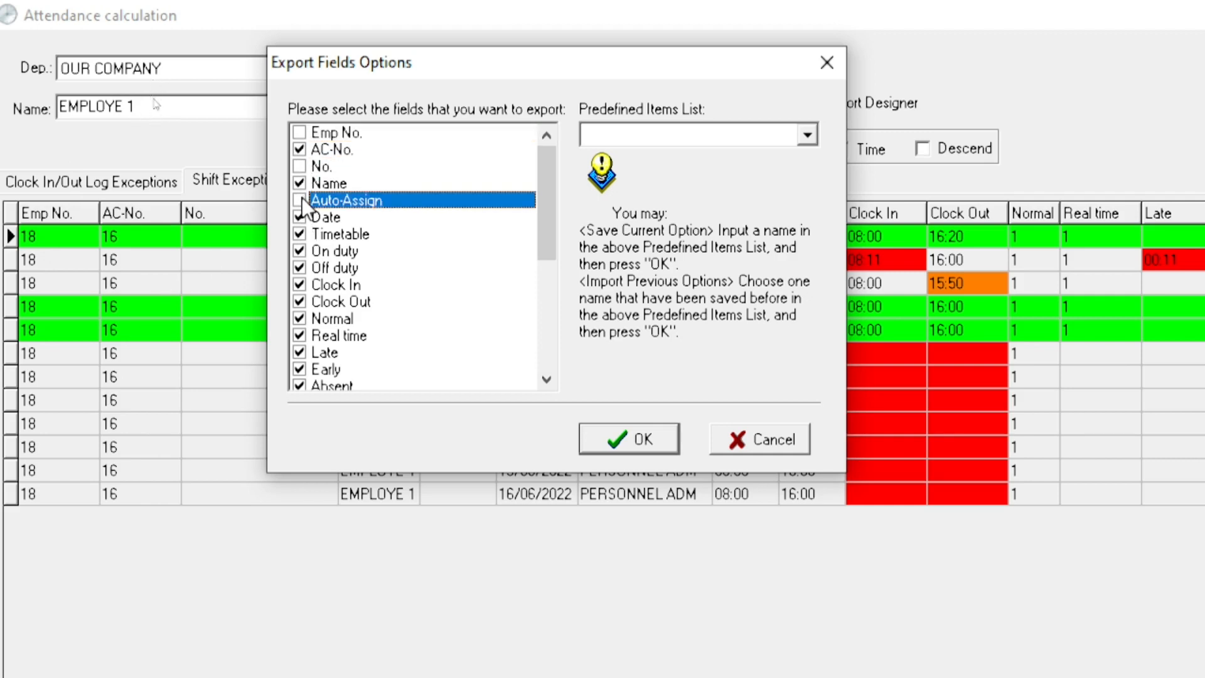
{"action": "left_click", "coordinate": [299, 234]}
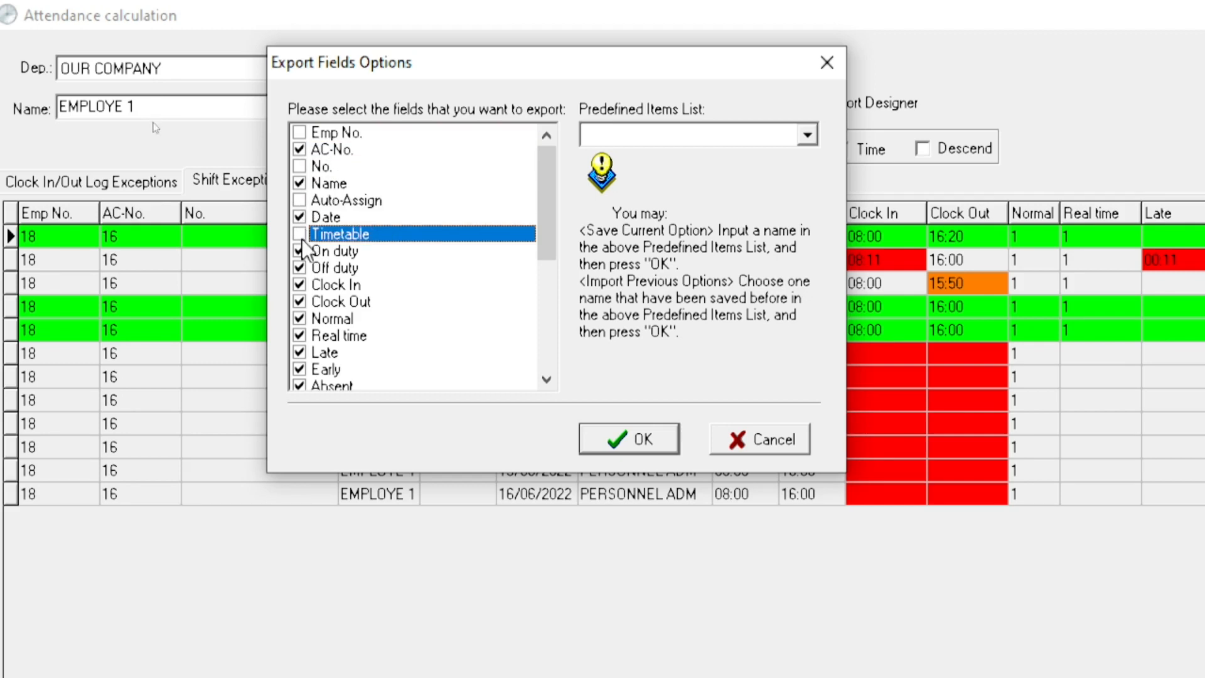
{"action": "left_click", "coordinate": [299, 251]}
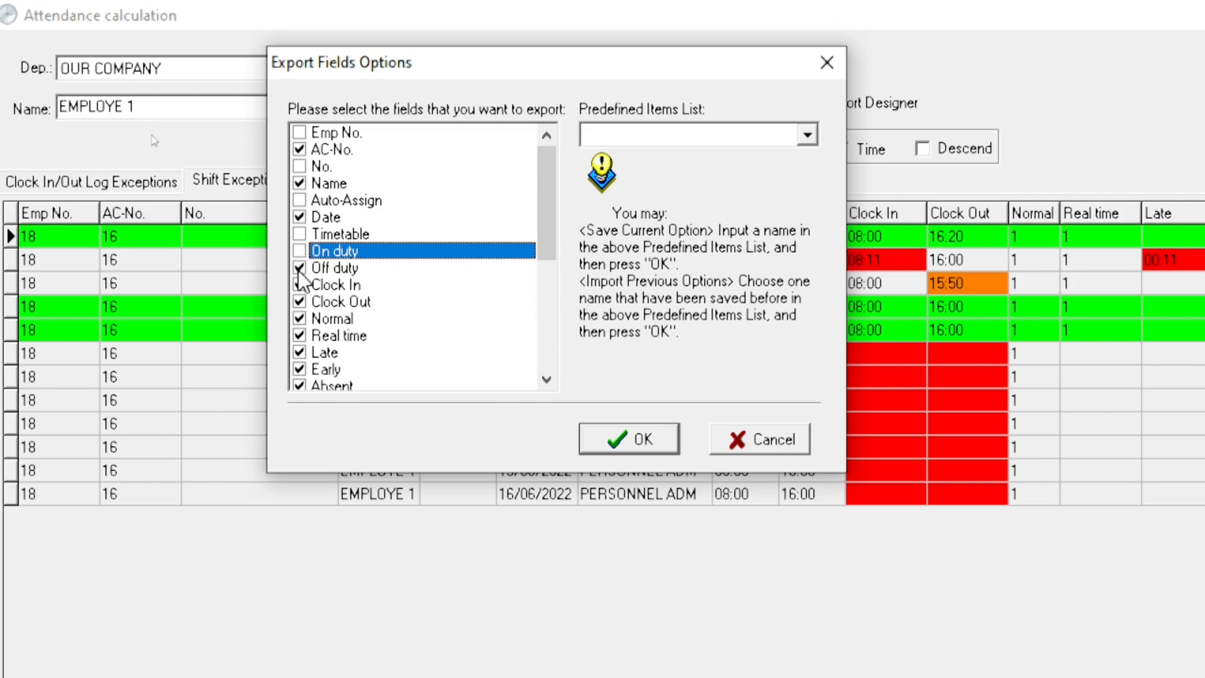
{"action": "left_click", "coordinate": [300, 268]}
{"action": "left_click", "coordinate": [300, 318]}
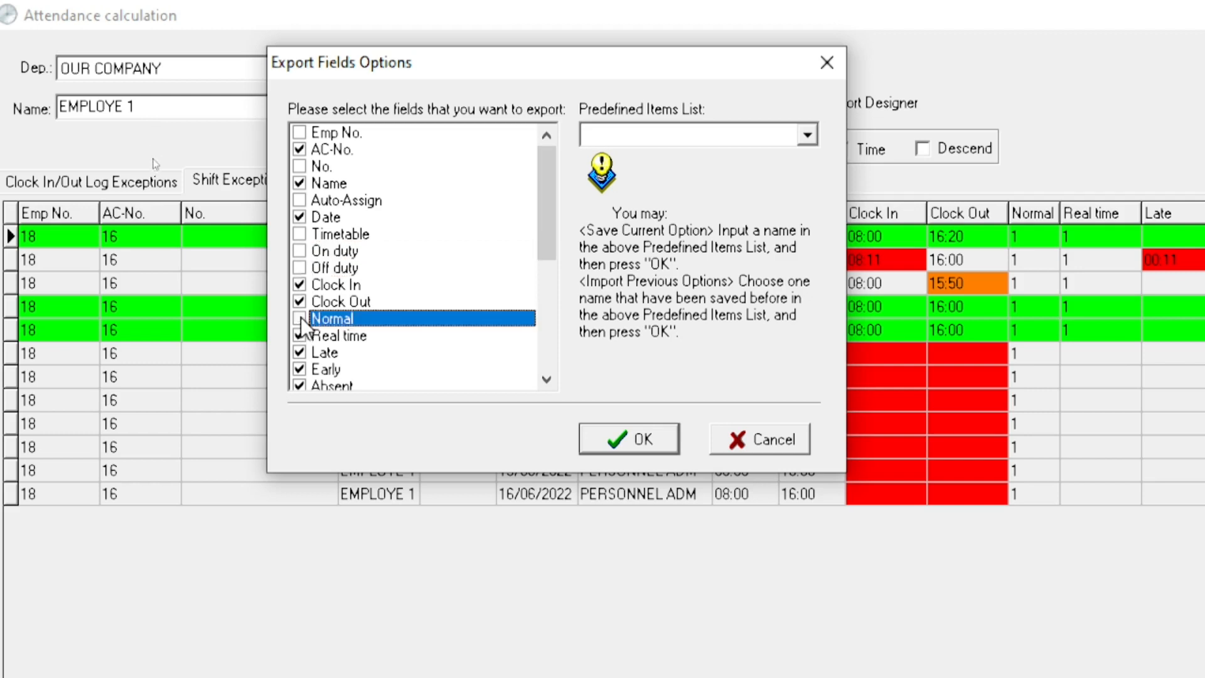
{"action": "left_click", "coordinate": [300, 337]}
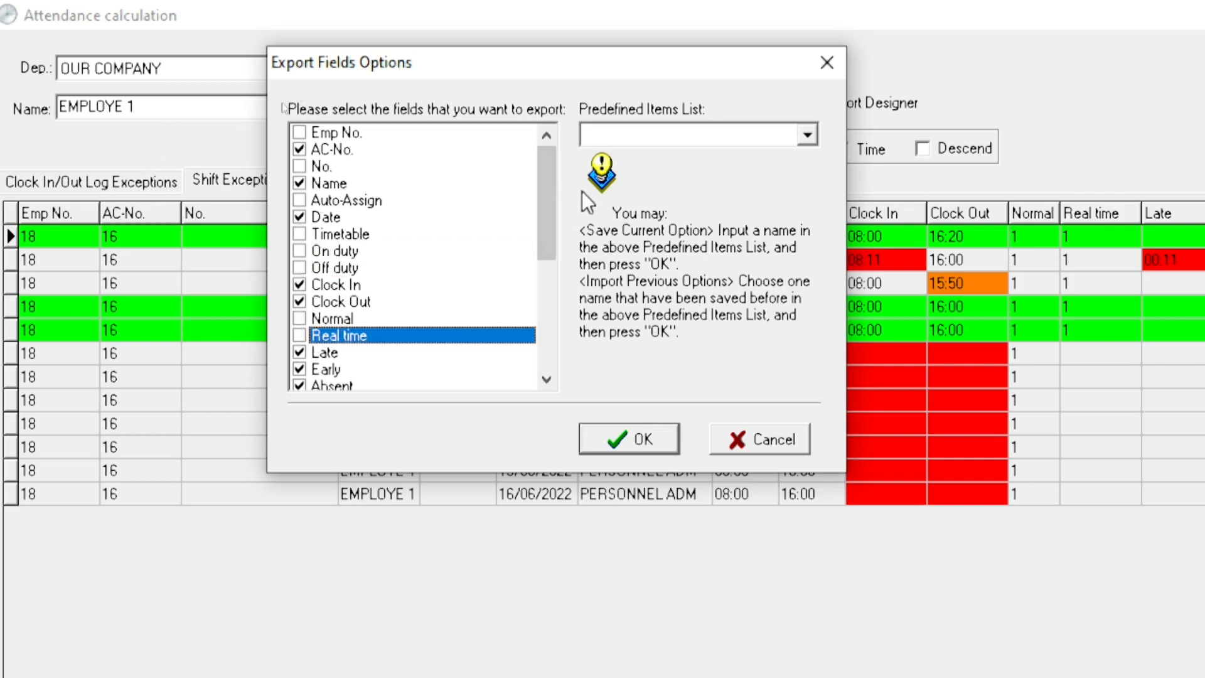
- Exclude the OT Time, Exception, Must C/In, Must C/Out, Department, NDays and WeekEnd fields from the export
{"action": "left_click_drag", "start_coordinate": [549, 205], "coordinate": [540, 282]}
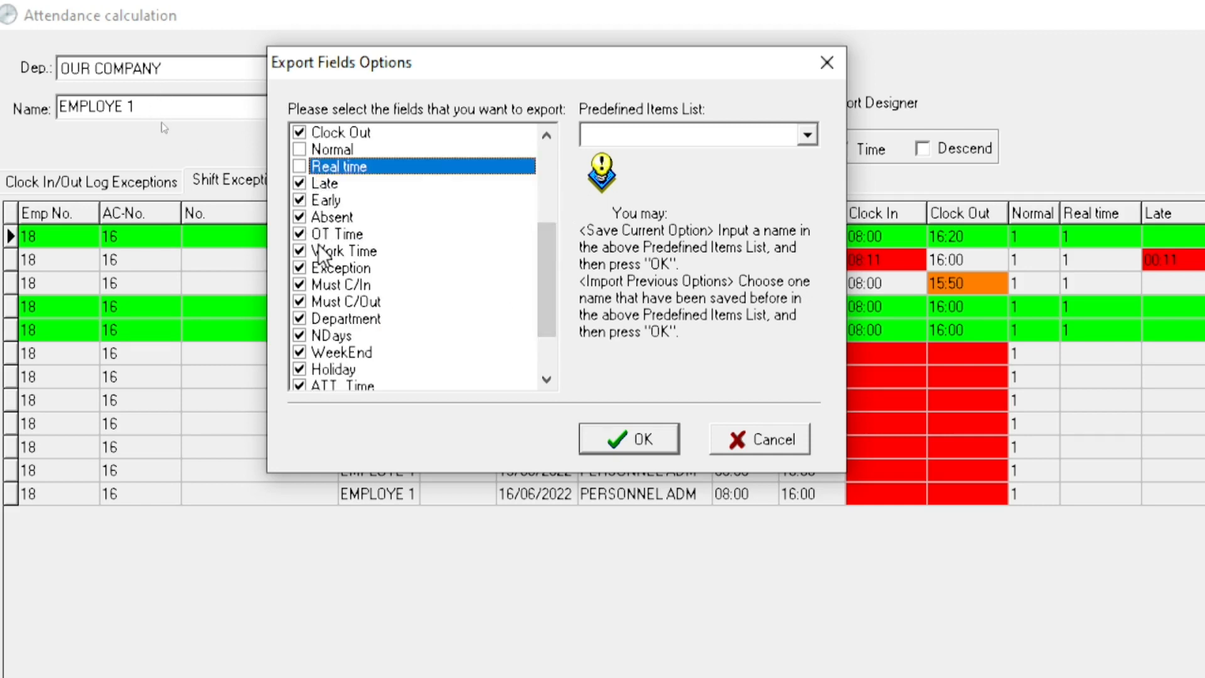
{"action": "left_click", "coordinate": [299, 233]}
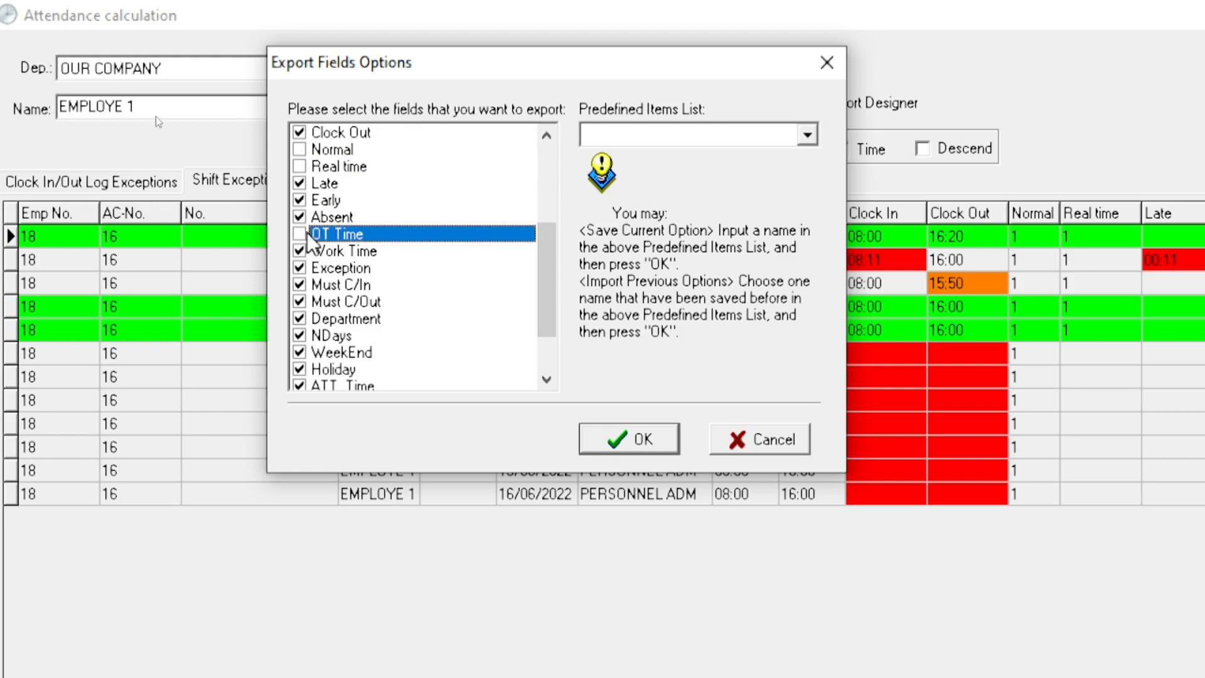
{"action": "left_click", "coordinate": [300, 267]}
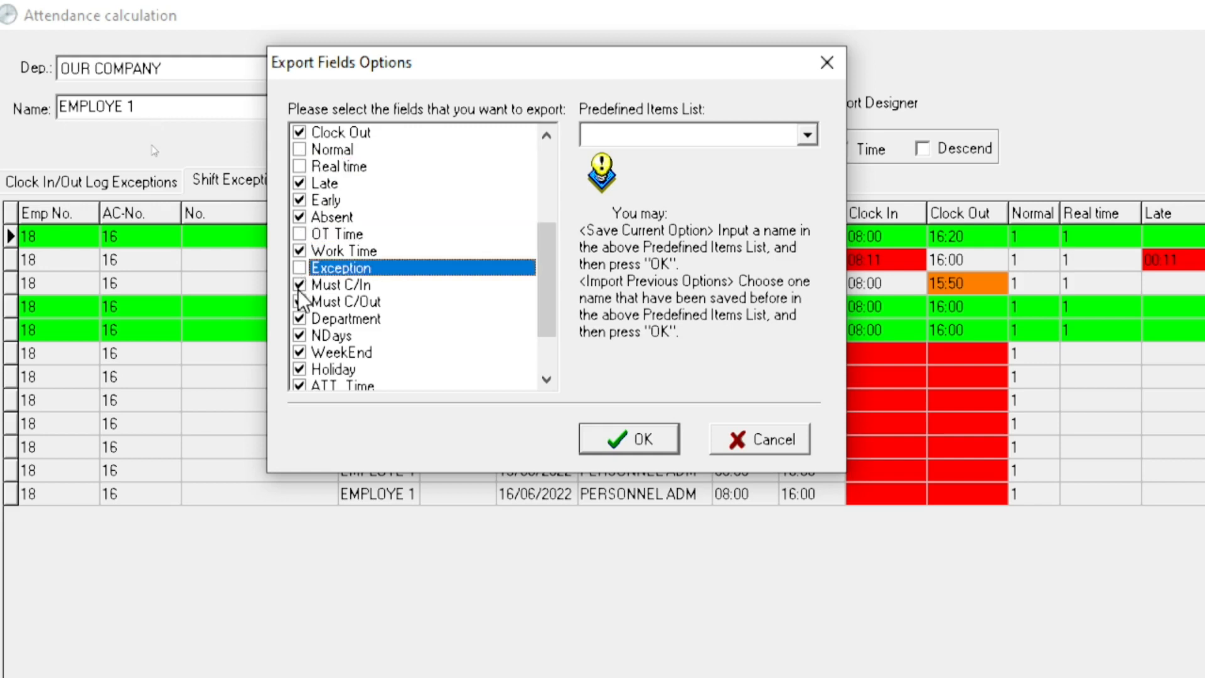
{"action": "left_click", "coordinate": [298, 286]}
{"action": "left_click", "coordinate": [299, 302]}
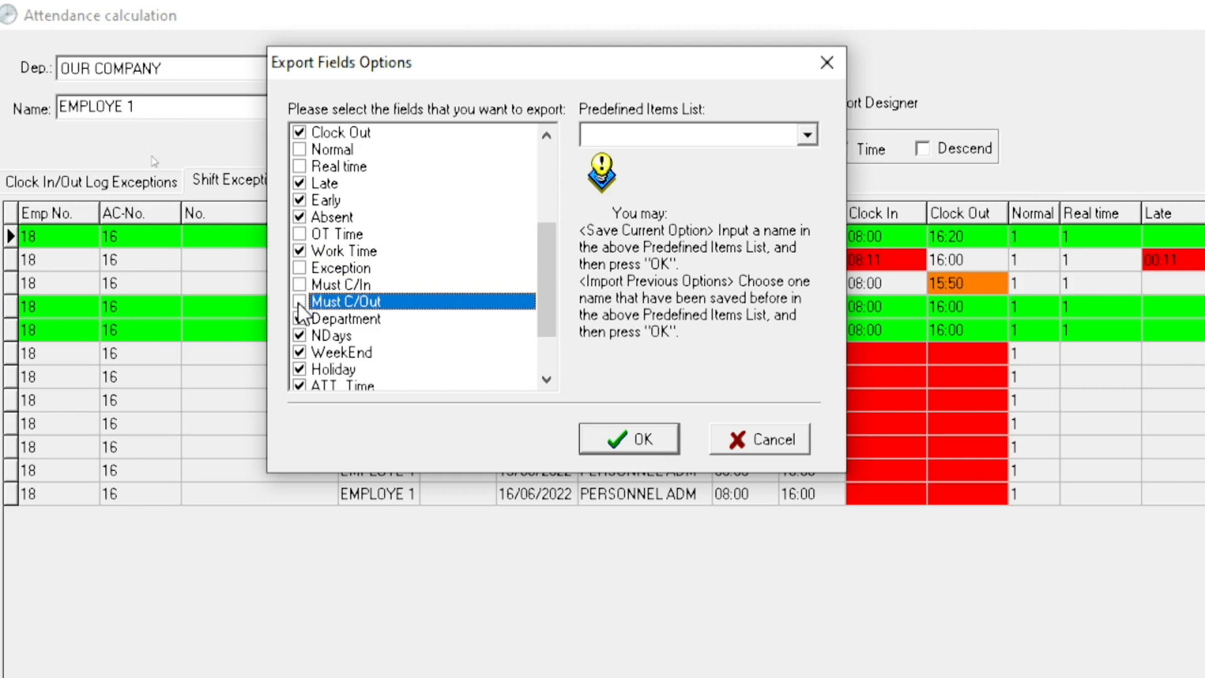
{"action": "left_click", "coordinate": [299, 318]}
{"action": "left_click", "coordinate": [299, 337]}
{"action": "left_click", "coordinate": [298, 352]}
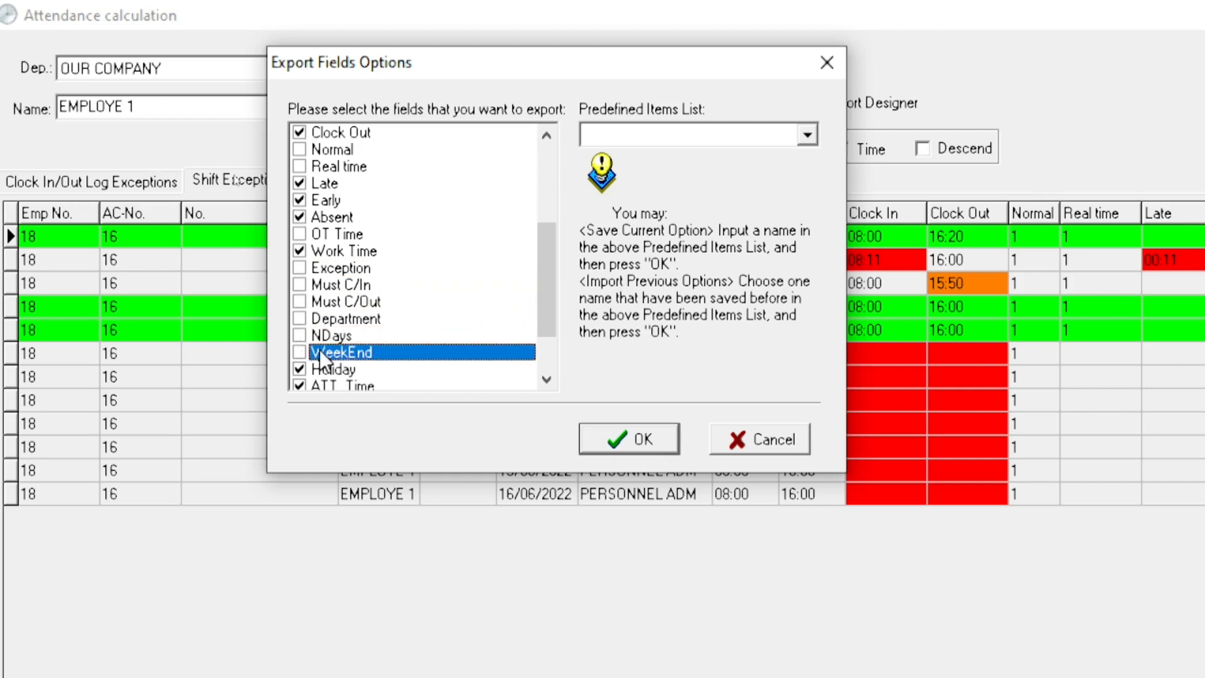
- Exclude the Holiday, NDays_OT, WeekEnd_OT and Holiday_OT fields from the export and check the remaining field selection
{"action": "left_click_drag", "start_coordinate": [546, 281], "coordinate": [390, 395]}
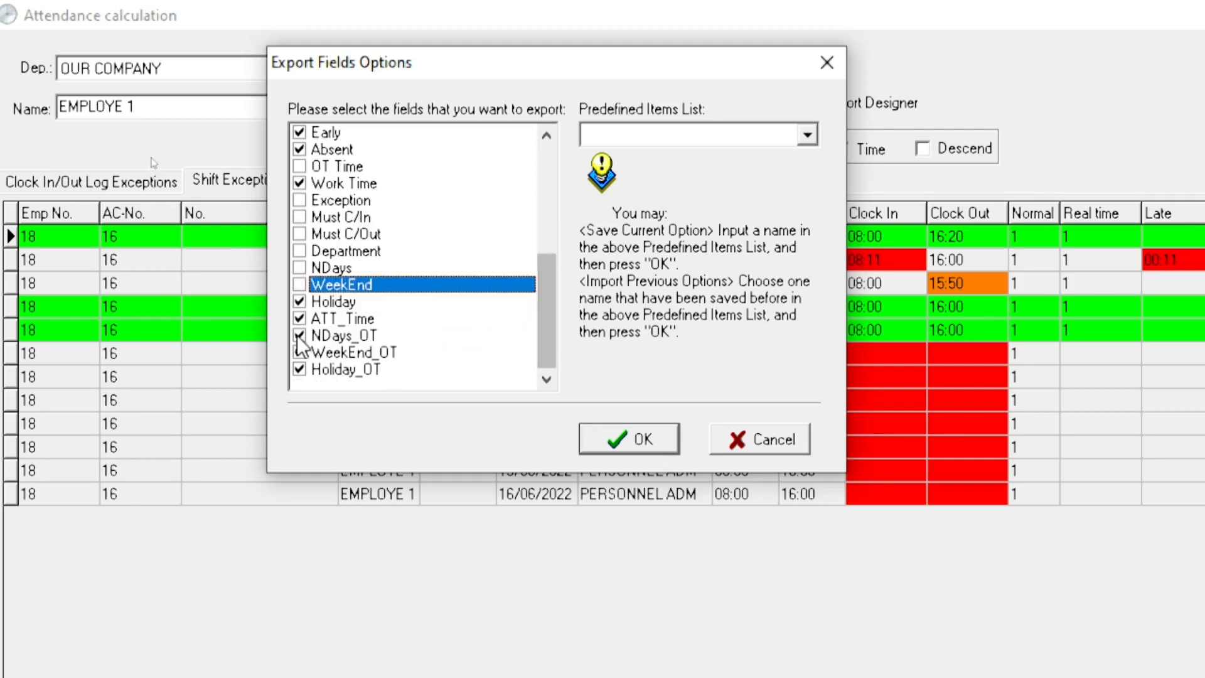
{"action": "left_click", "coordinate": [299, 302]}
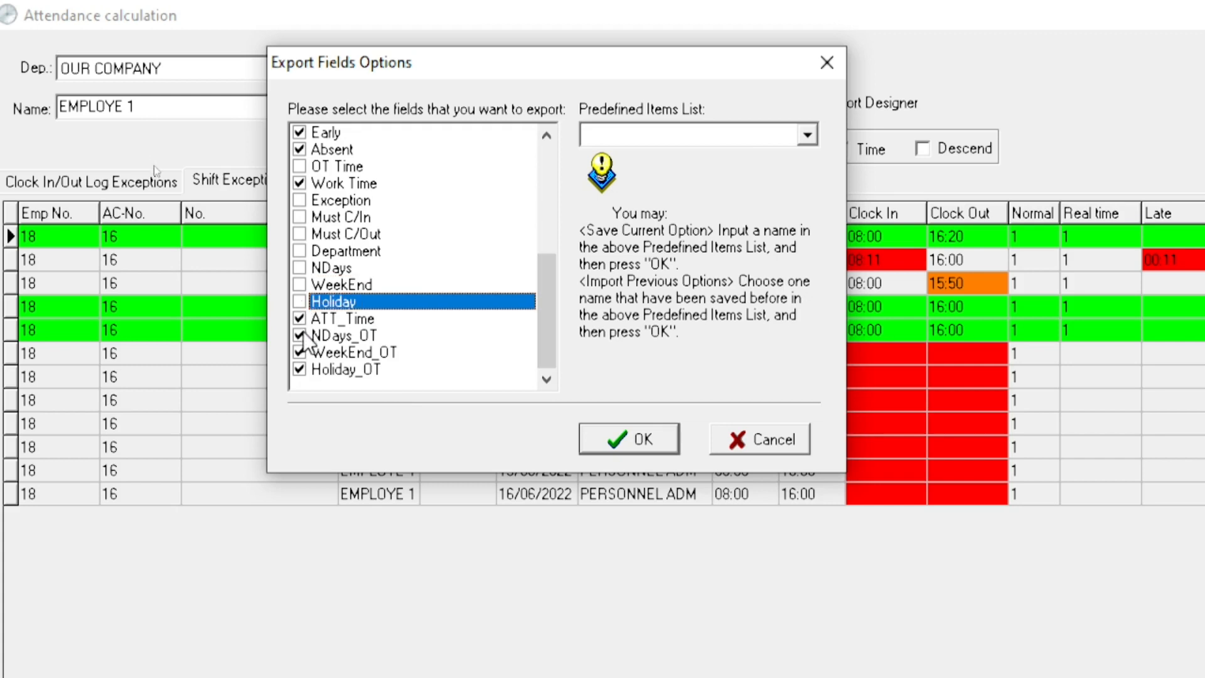
{"action": "left_click", "coordinate": [300, 335]}
{"action": "left_click", "coordinate": [300, 353]}
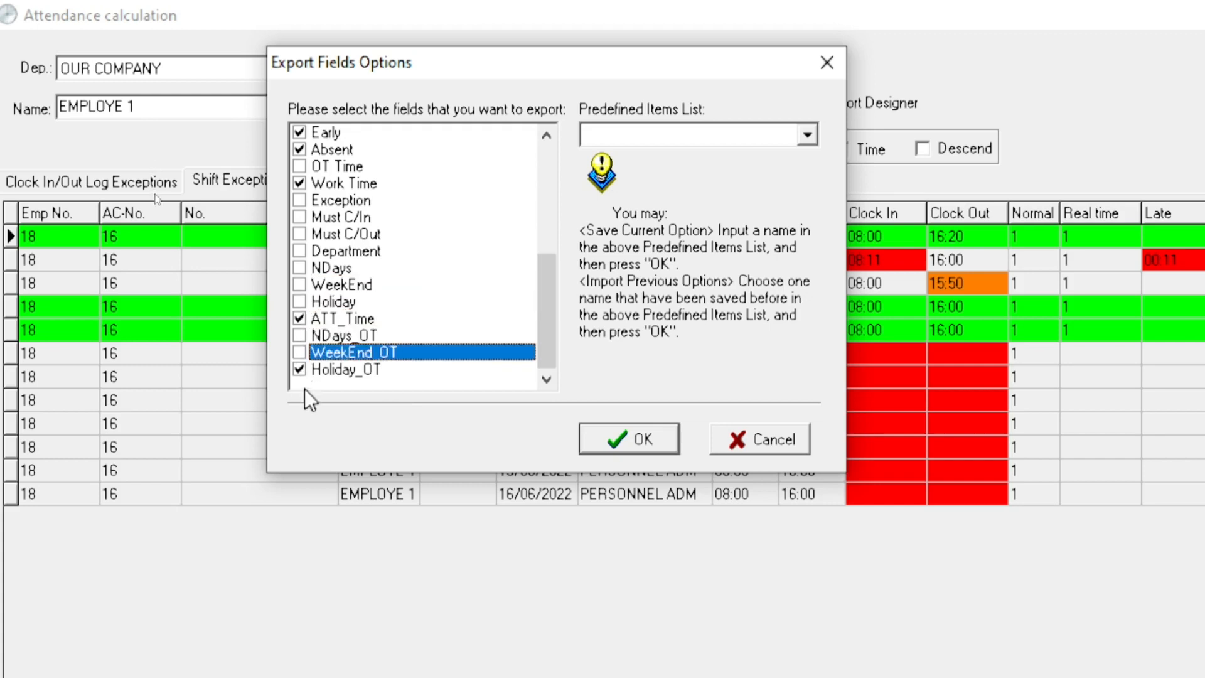
{"action": "left_click", "coordinate": [300, 370]}
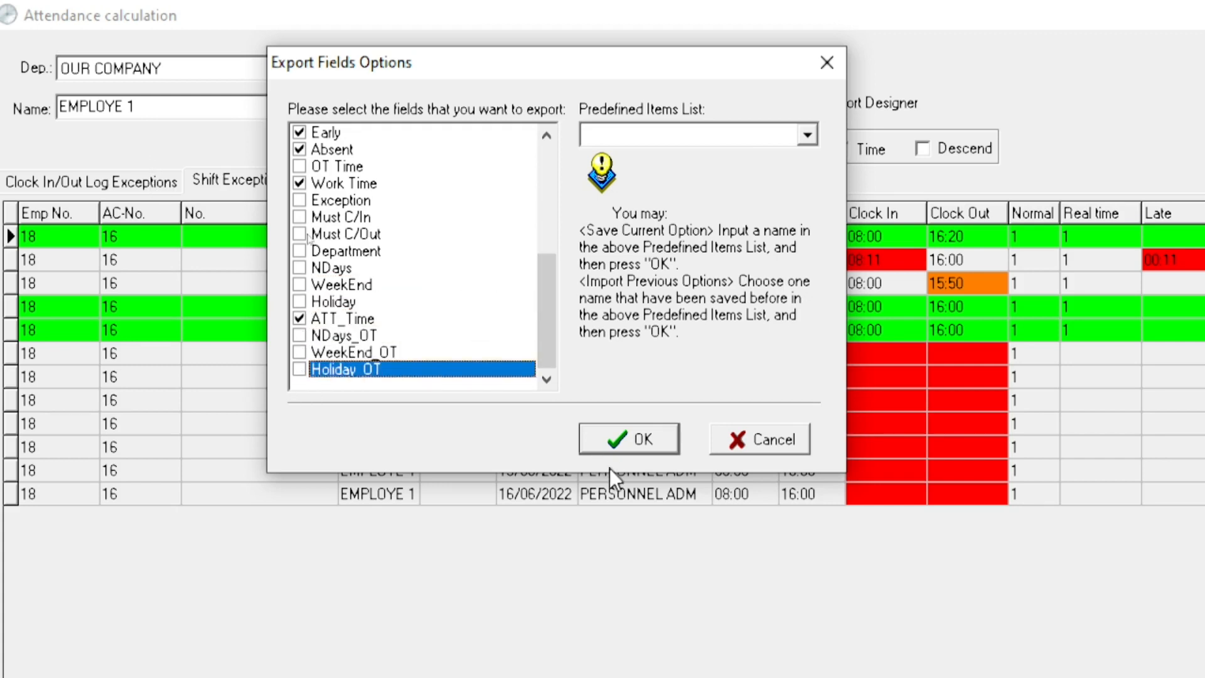
{"action": "scroll", "coordinate": [470, 233], "scroll_direction": "up", "scroll_amount": 2}
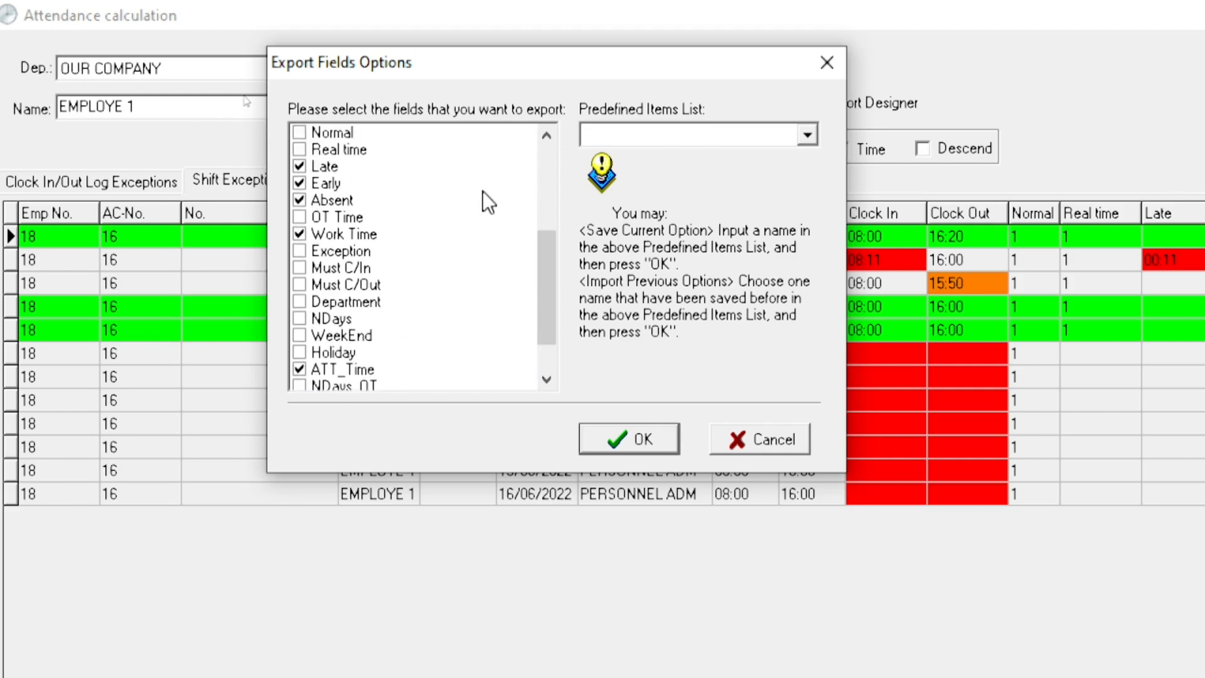
{"action": "scroll", "coordinate": [484, 189], "scroll_direction": "up", "scroll_amount": 3}
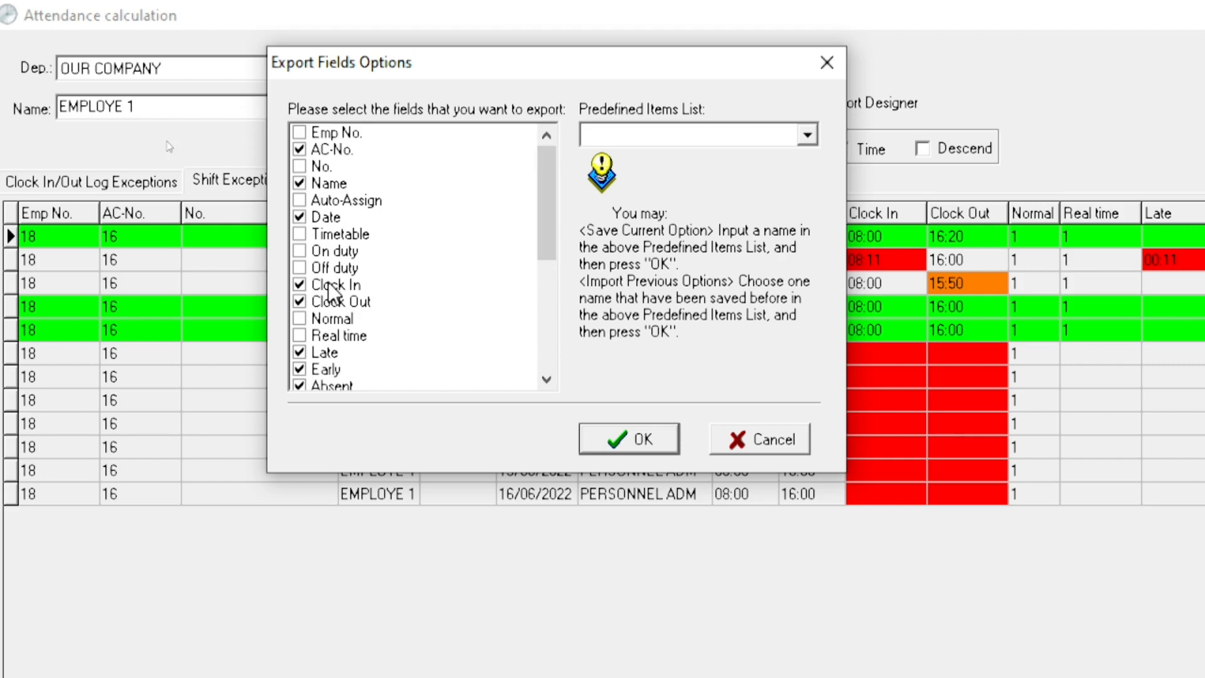
- Export the selected fields to the desktop (Bureau) as a Microsoft Excel file named POINTAGE and close the attendance calculation
{"action": "left_click", "coordinate": [654, 444]}
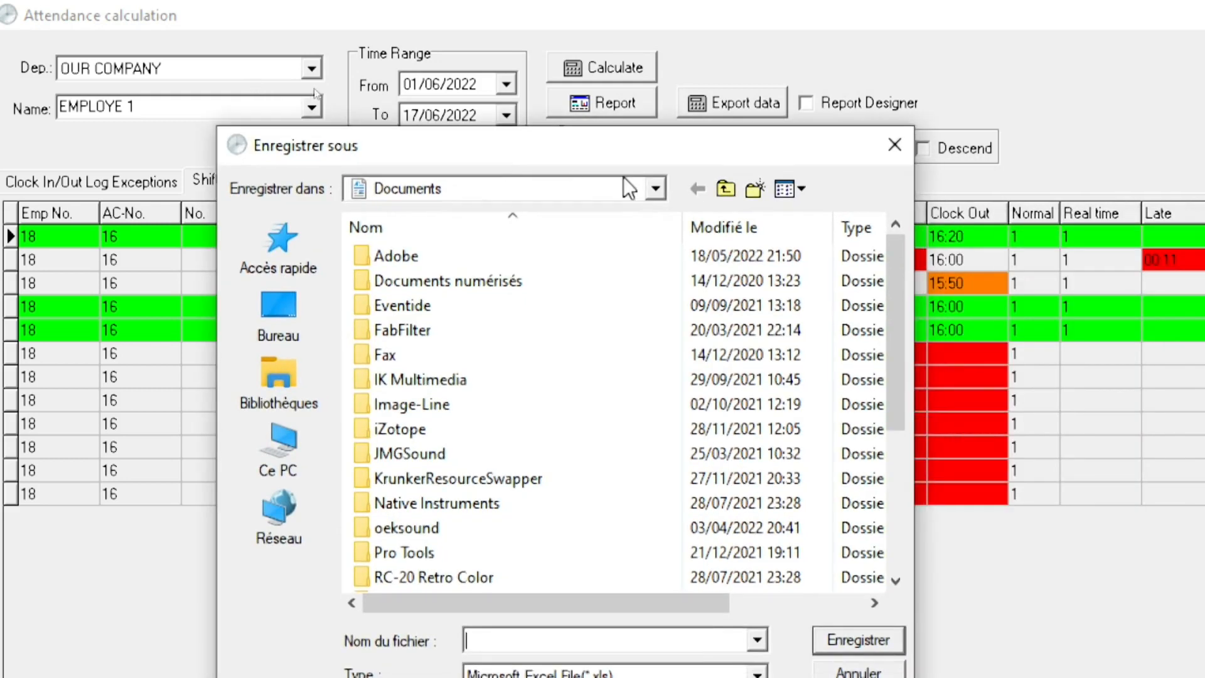
{"action": "left_click", "coordinate": [657, 187]}
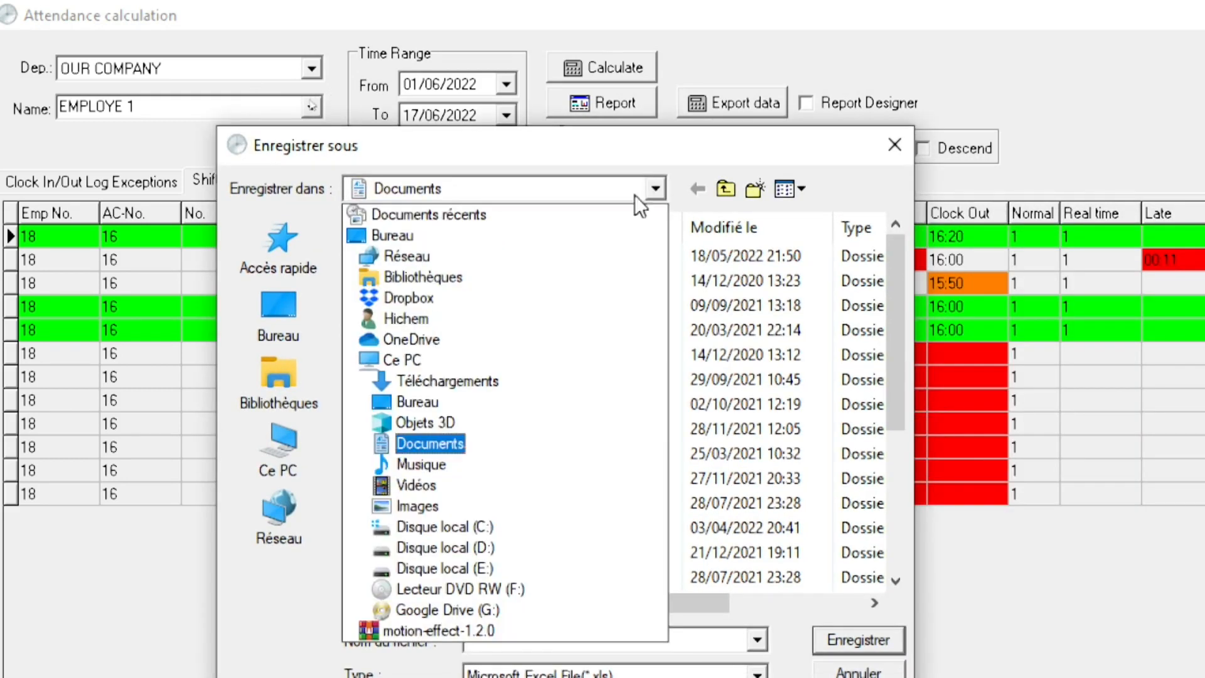
{"action": "left_click", "coordinate": [453, 228]}
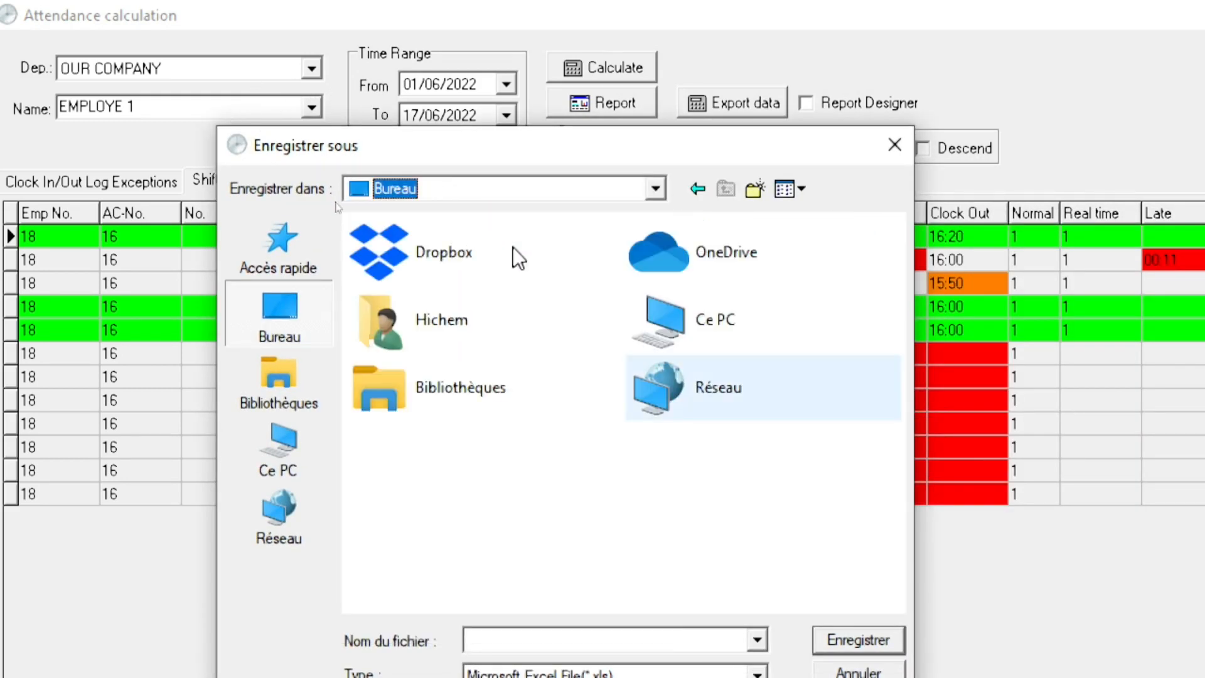
{"action": "left_click", "coordinate": [652, 641]}
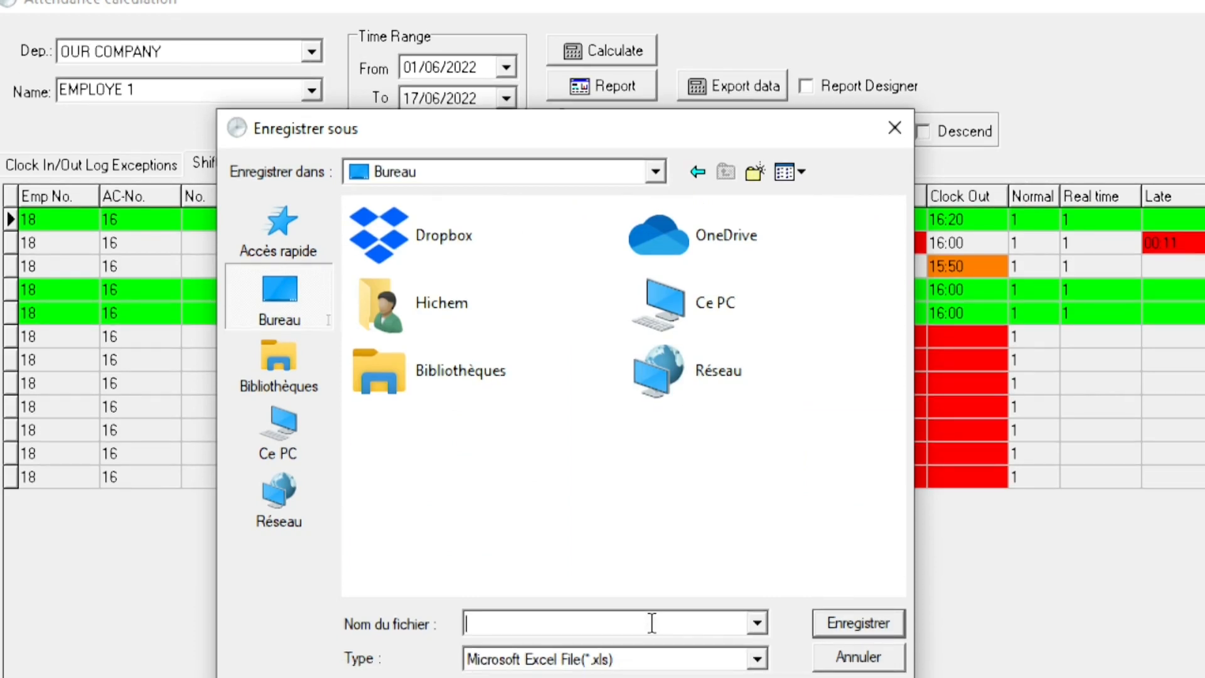
{"action": "type", "text": "POINTAGE"}
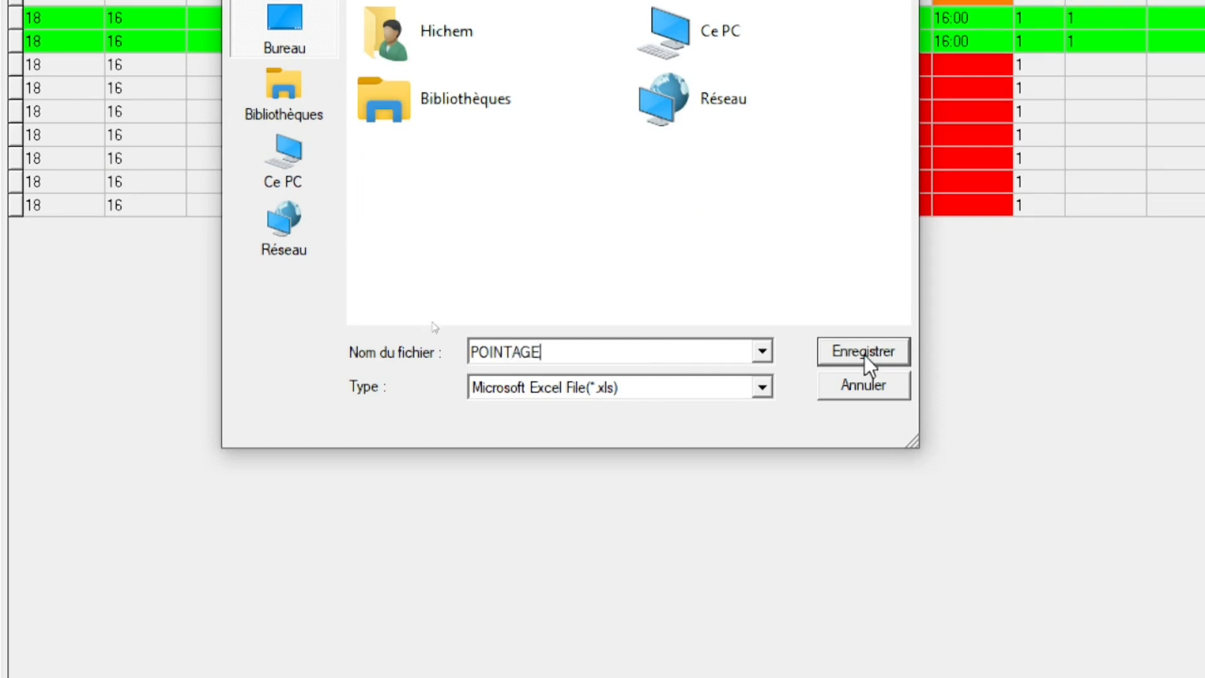
{"action": "left_click", "coordinate": [895, 345]}
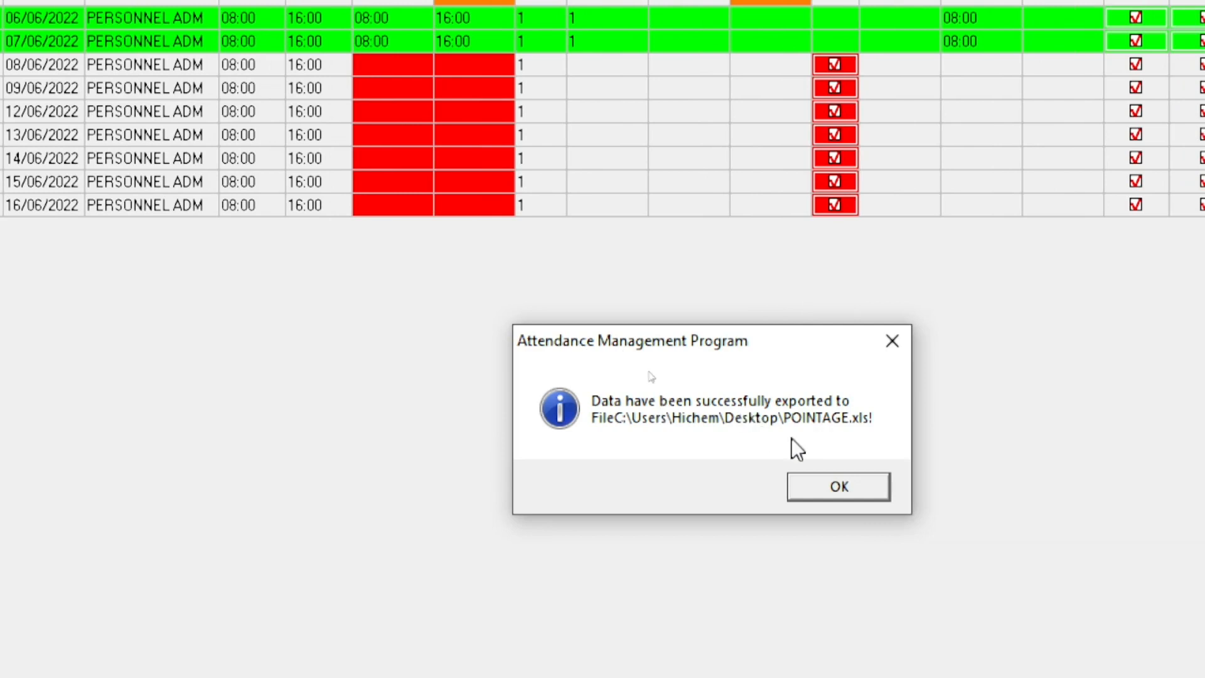
{"action": "left_click", "coordinate": [823, 484]}
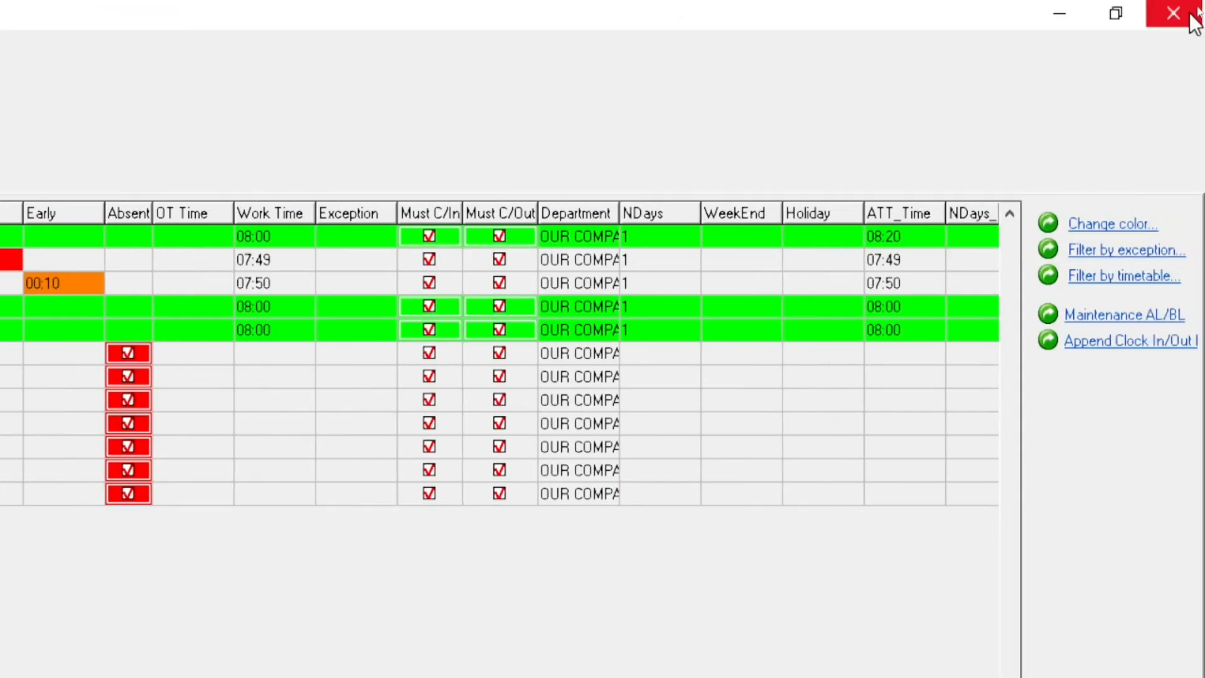
{"action": "left_click", "coordinate": [1192, 24]}
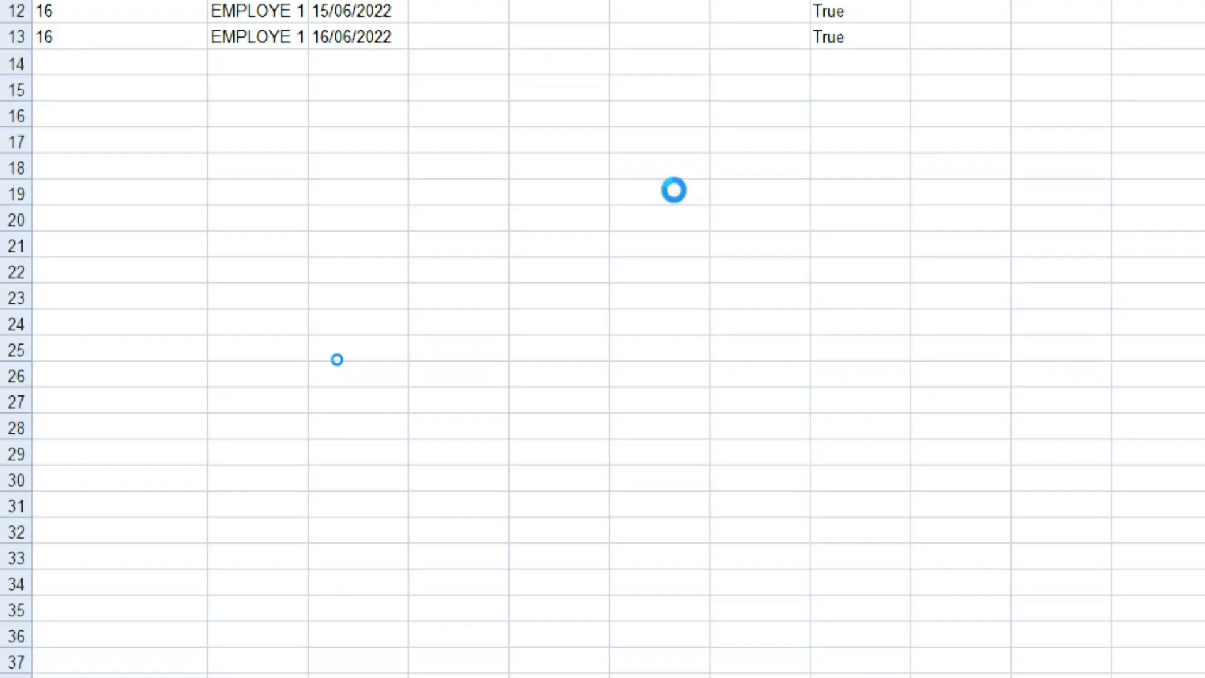
- In the exported POINTAGE workbook in Excel, review EMPLOYE 1's clock, late, early and absence data, and narrow the AC-No. column to fit
{"action": "scroll", "coordinate": [674, 190], "scroll_direction": "up", "scroll_amount": 2}
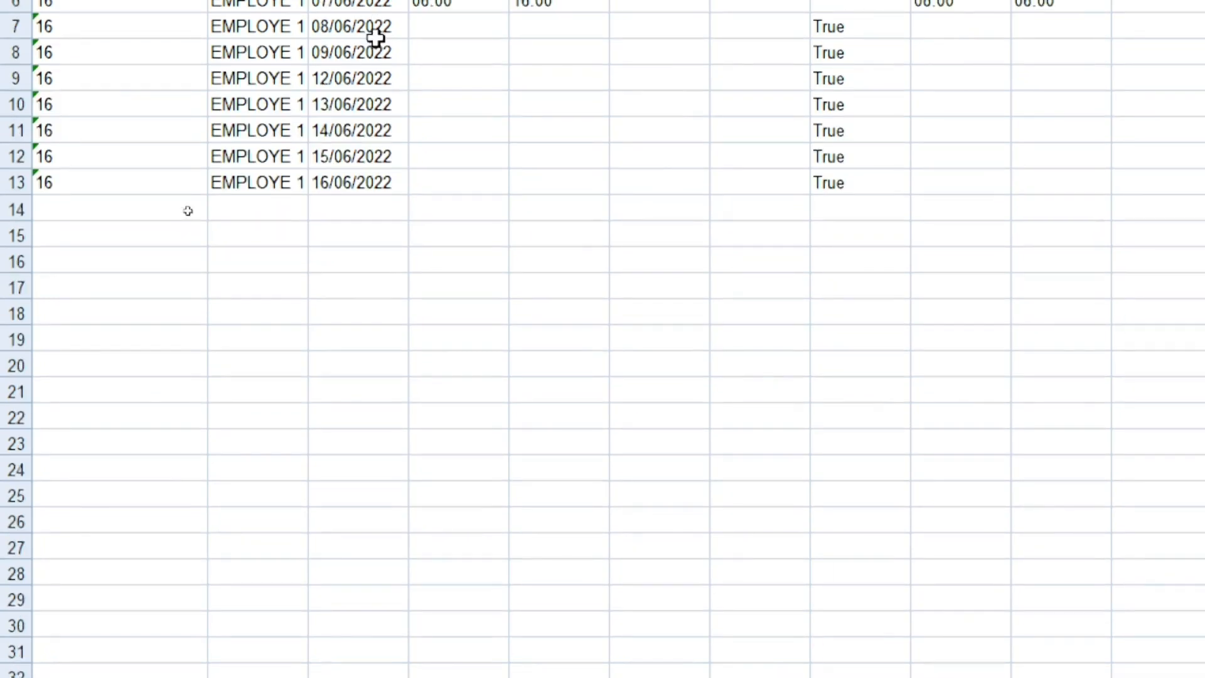
{"action": "scroll", "coordinate": [439, 39], "scroll_direction": "up", "scroll_amount": 1}
{"action": "left_click_drag", "start_coordinate": [468, 69], "coordinate": [477, 232]}
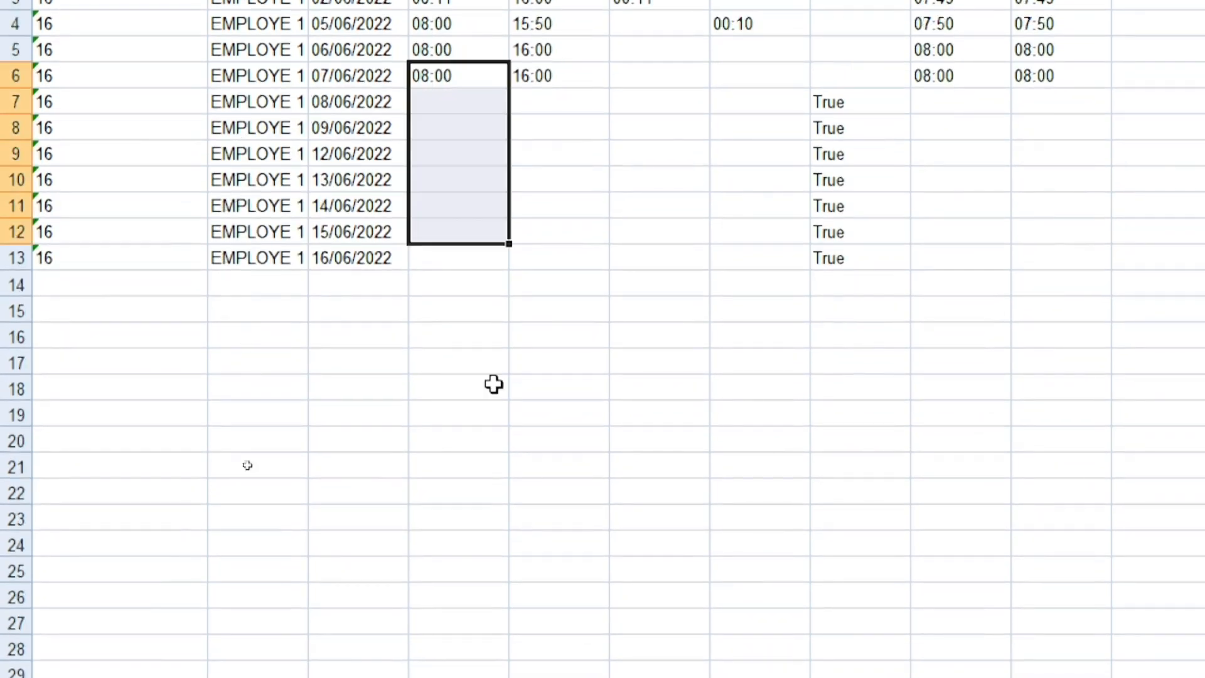
{"action": "scroll", "coordinate": [532, 21], "scroll_direction": "up", "scroll_amount": 1}
{"action": "left_click", "coordinate": [627, 121]}
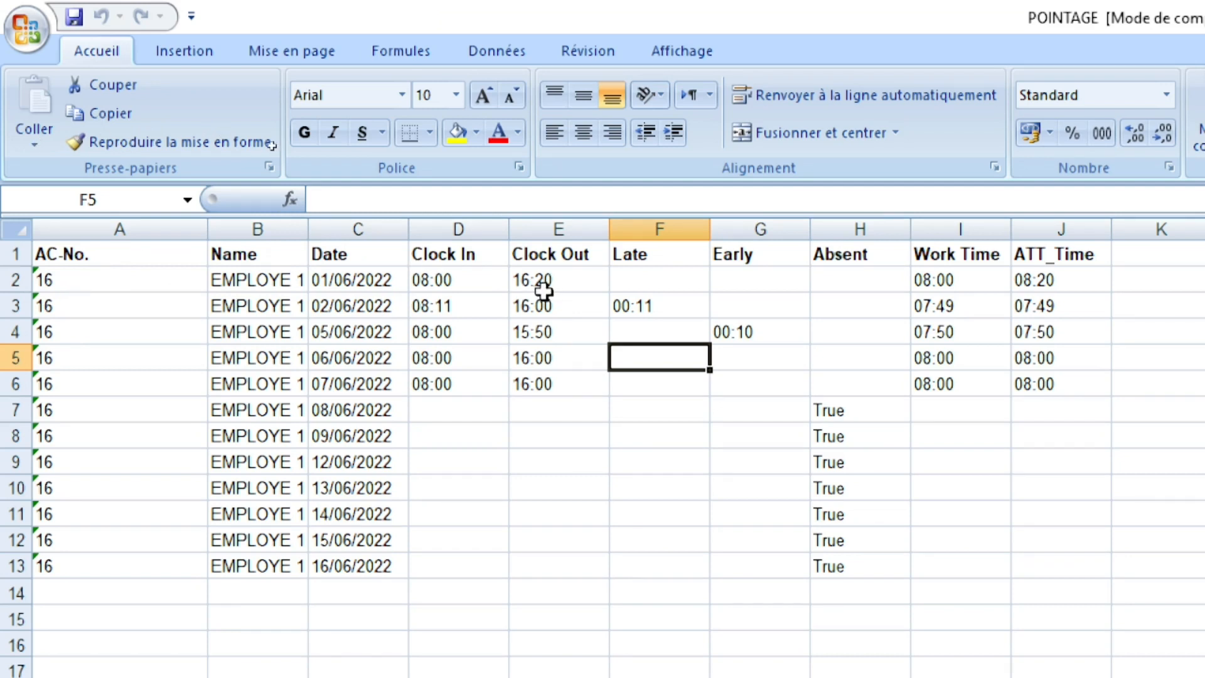
{"action": "left_click", "coordinate": [472, 280]}
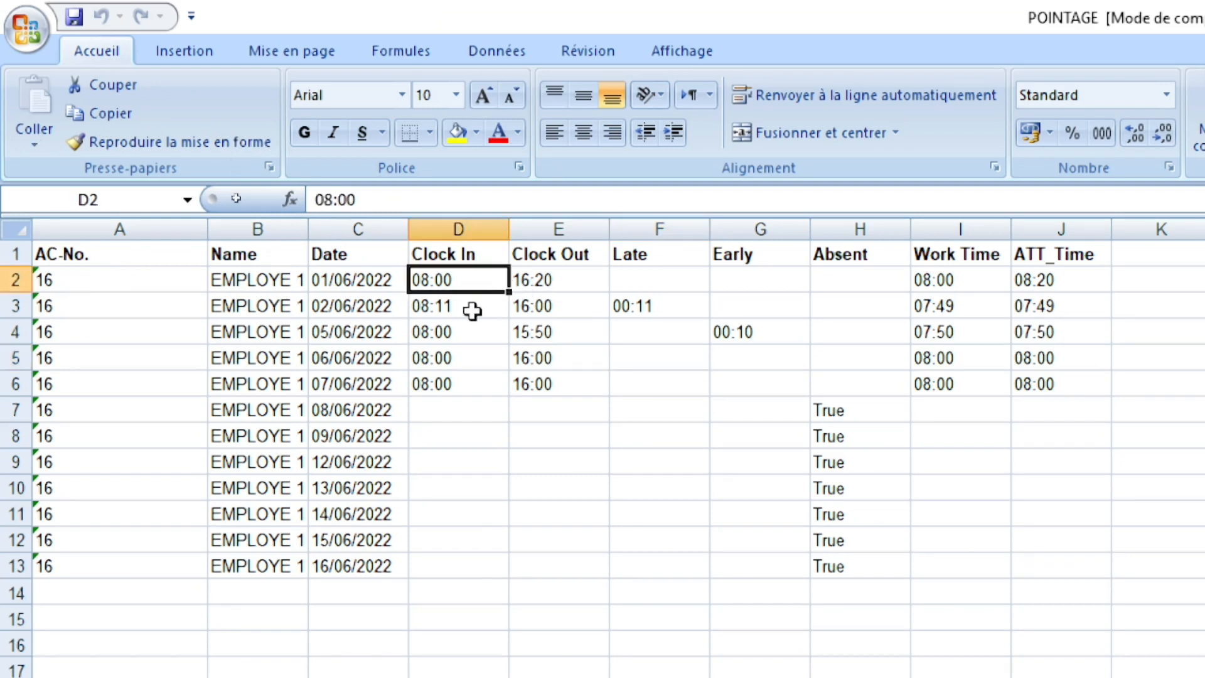
{"action": "left_click_drag", "start_coordinate": [472, 280], "coordinate": [824, 386]}
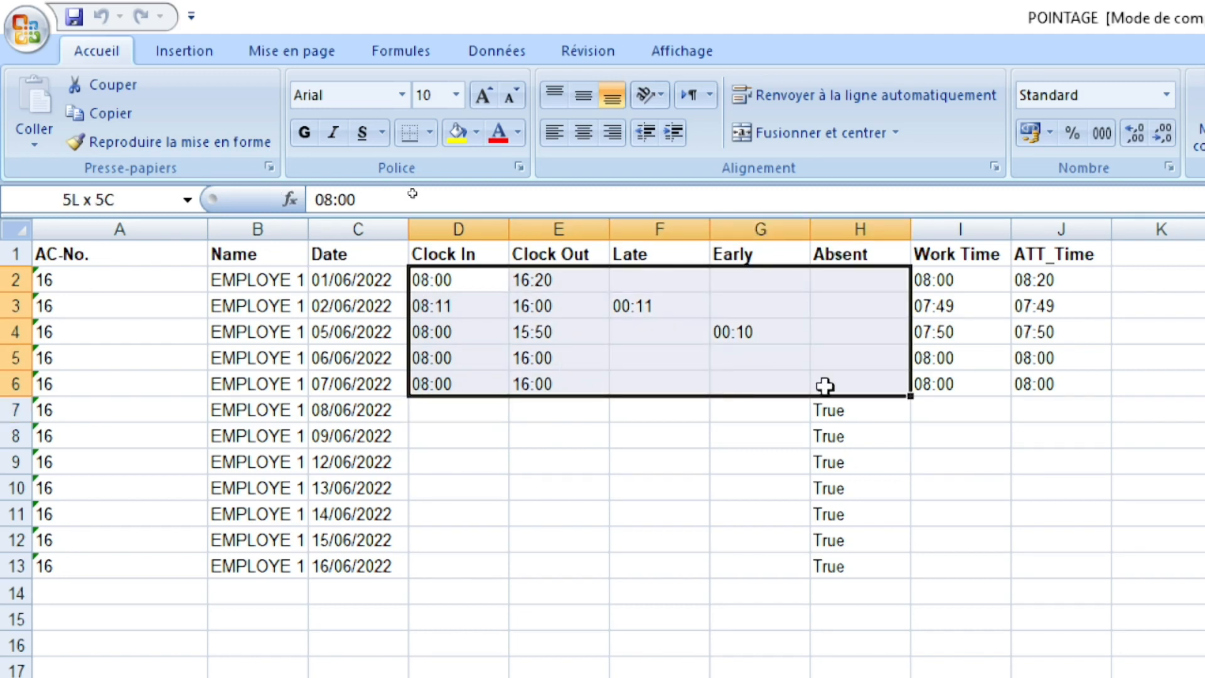
{"action": "left_click", "coordinate": [713, 435]}
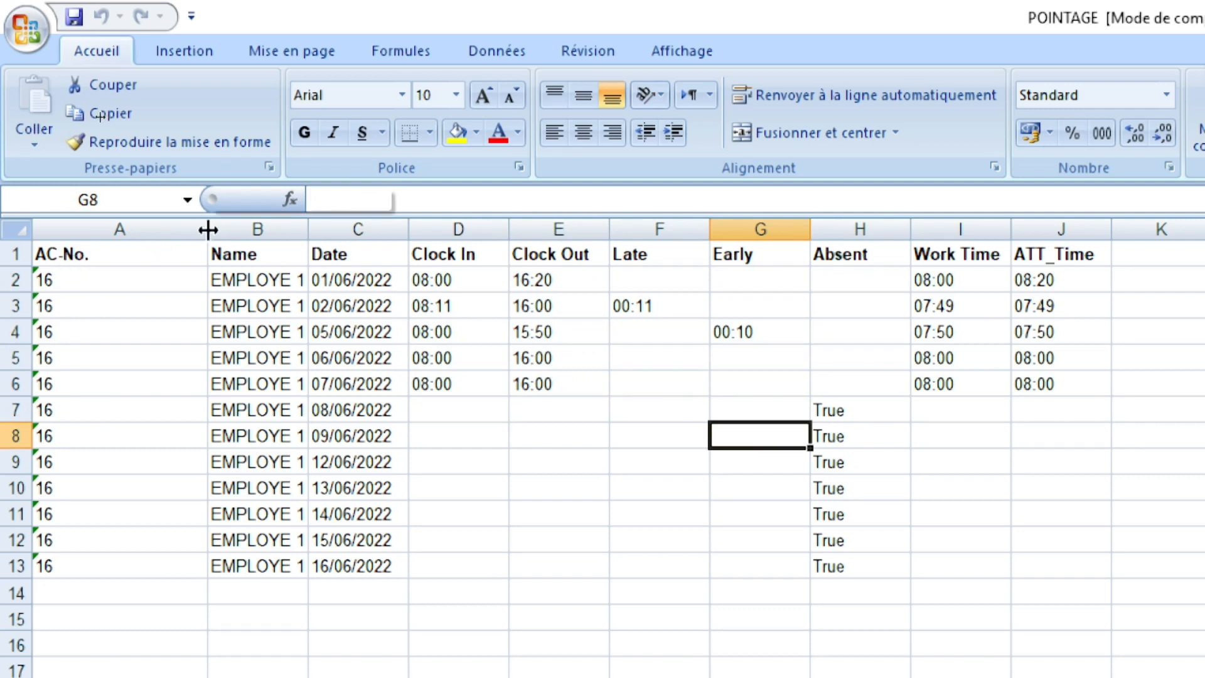
{"action": "left_click_drag", "start_coordinate": [212, 230], "coordinate": [89, 245]}
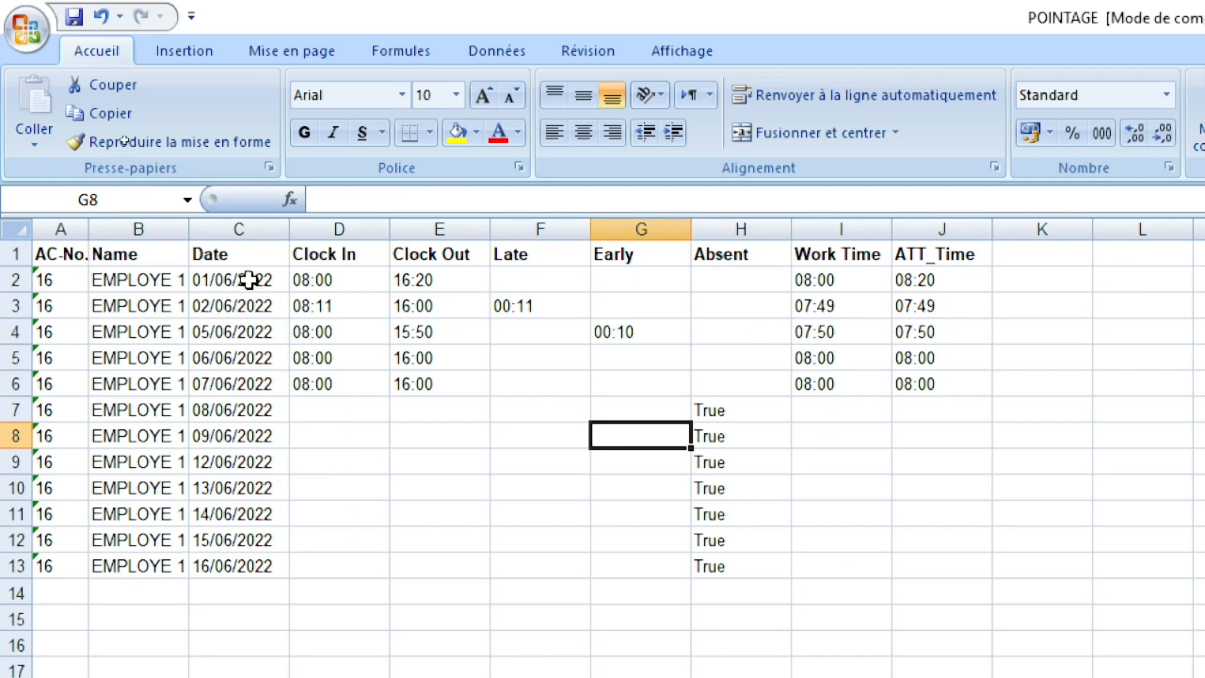
- Review the 01/06/2022 record, and center the Work Time and ATT_Time values in rows 2 to 6
{"action": "left_click", "coordinate": [249, 280]}
{"action": "left_click_drag", "start_coordinate": [103, 280], "coordinate": [971, 282]}
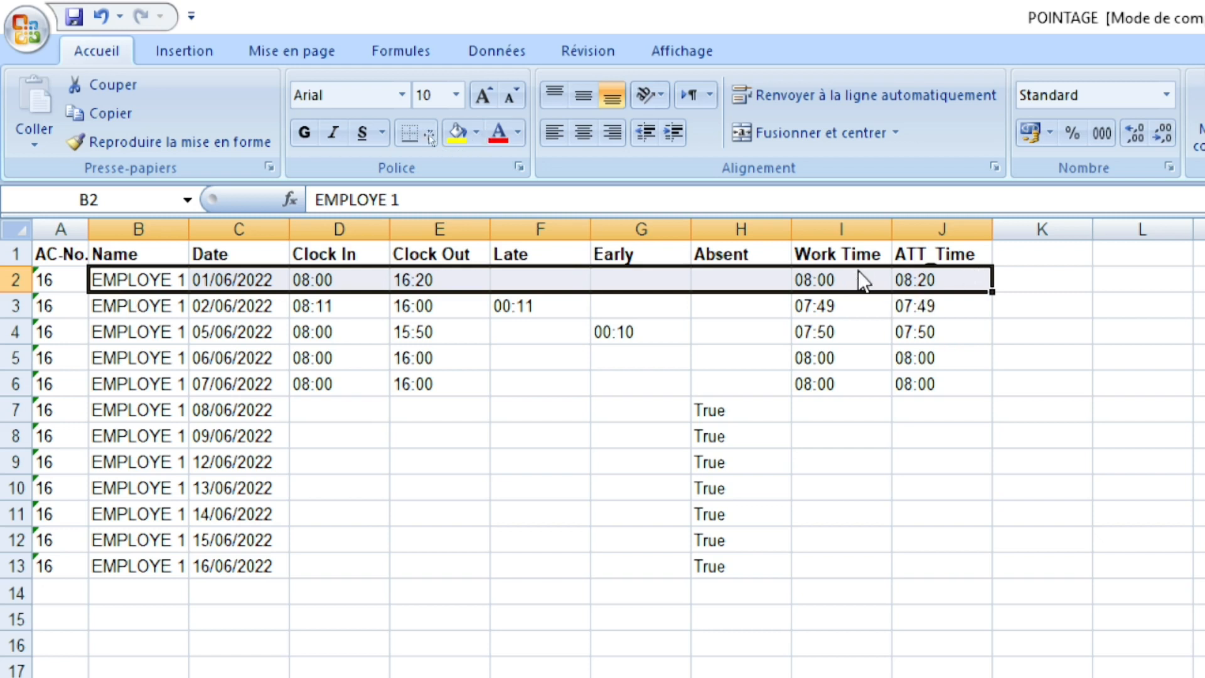
{"action": "left_click_drag", "start_coordinate": [861, 280], "coordinate": [859, 380]}
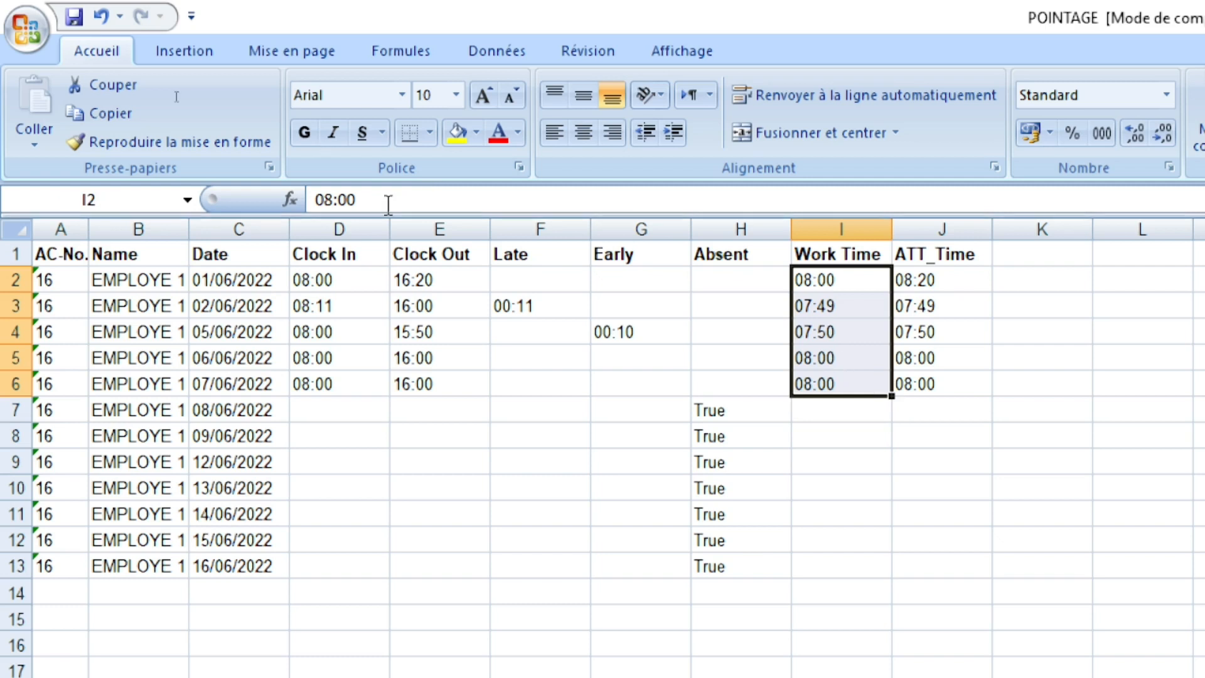
{"action": "left_click", "coordinate": [581, 140]}
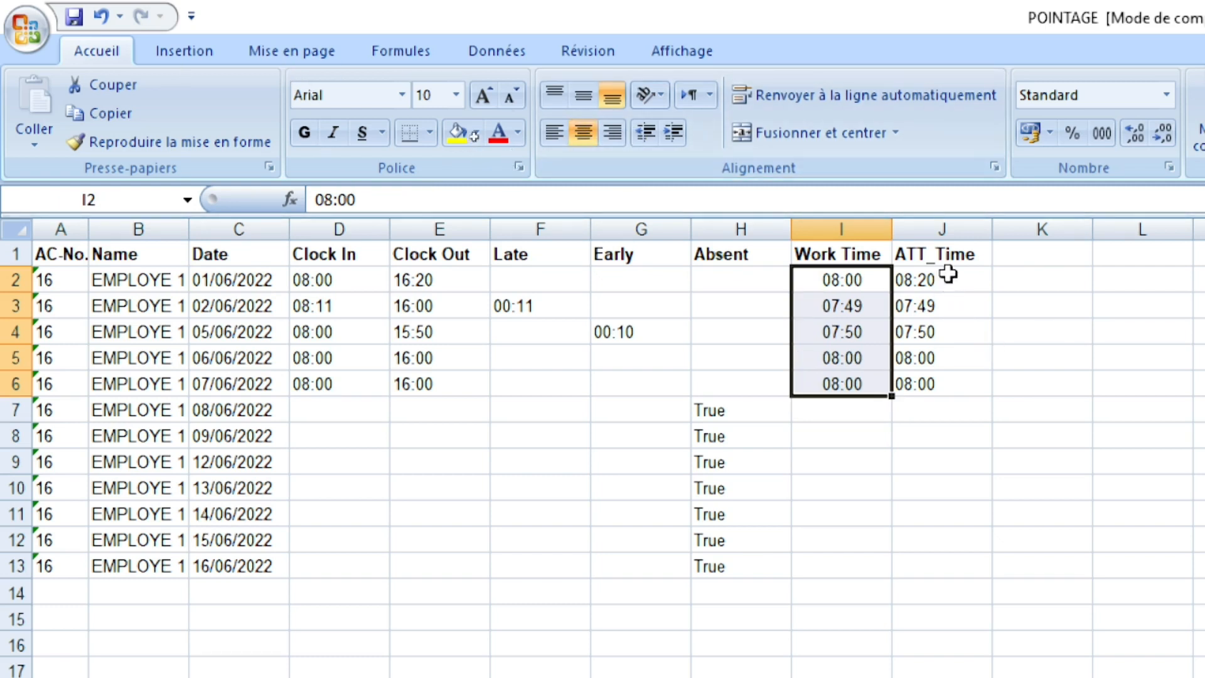
{"action": "left_click_drag", "start_coordinate": [950, 276], "coordinate": [944, 390]}
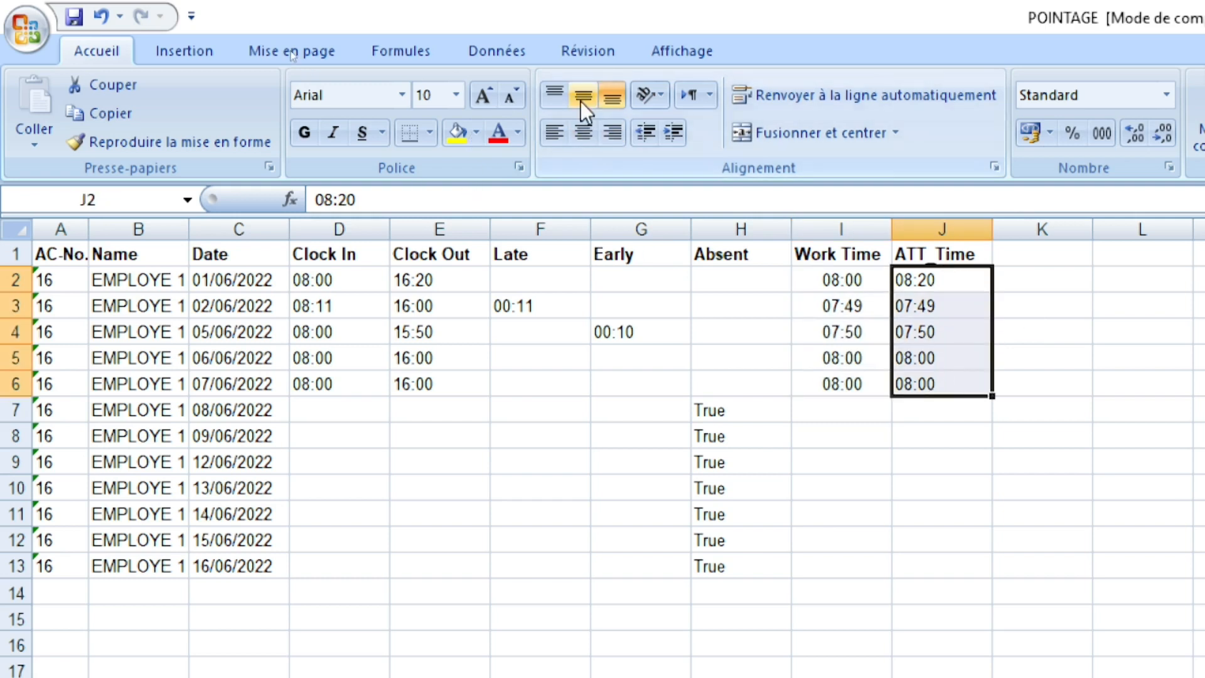
{"action": "left_click", "coordinate": [579, 135]}
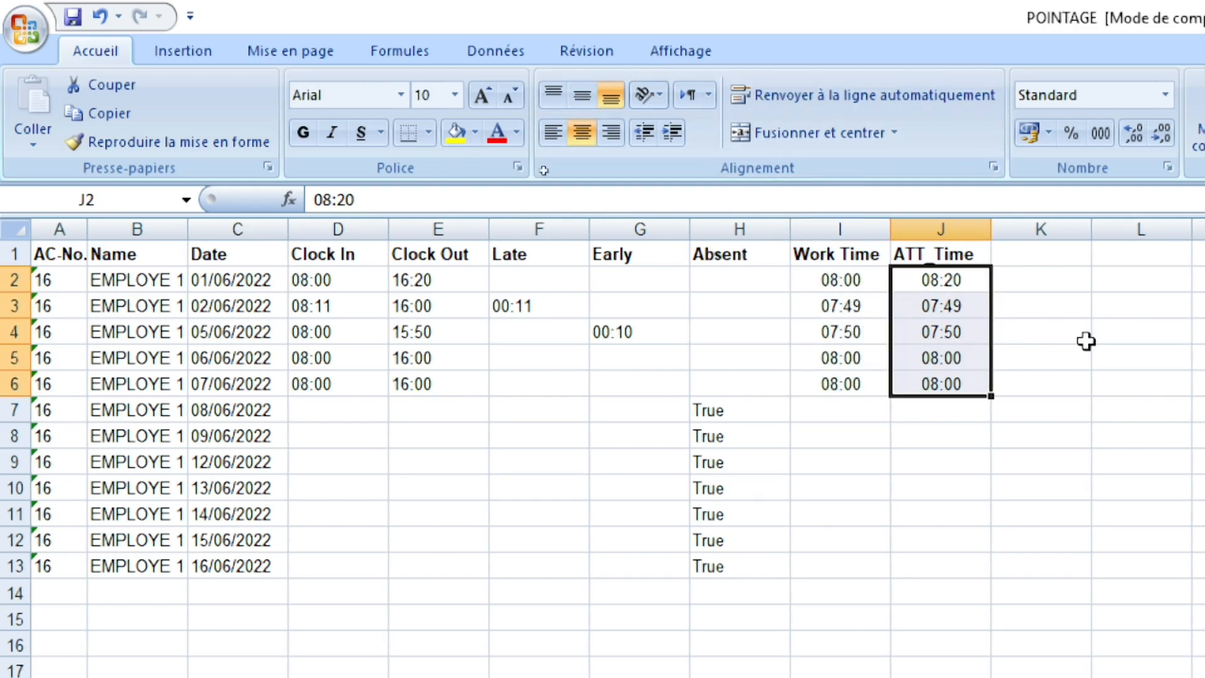
{"action": "left_click", "coordinate": [1085, 341]}
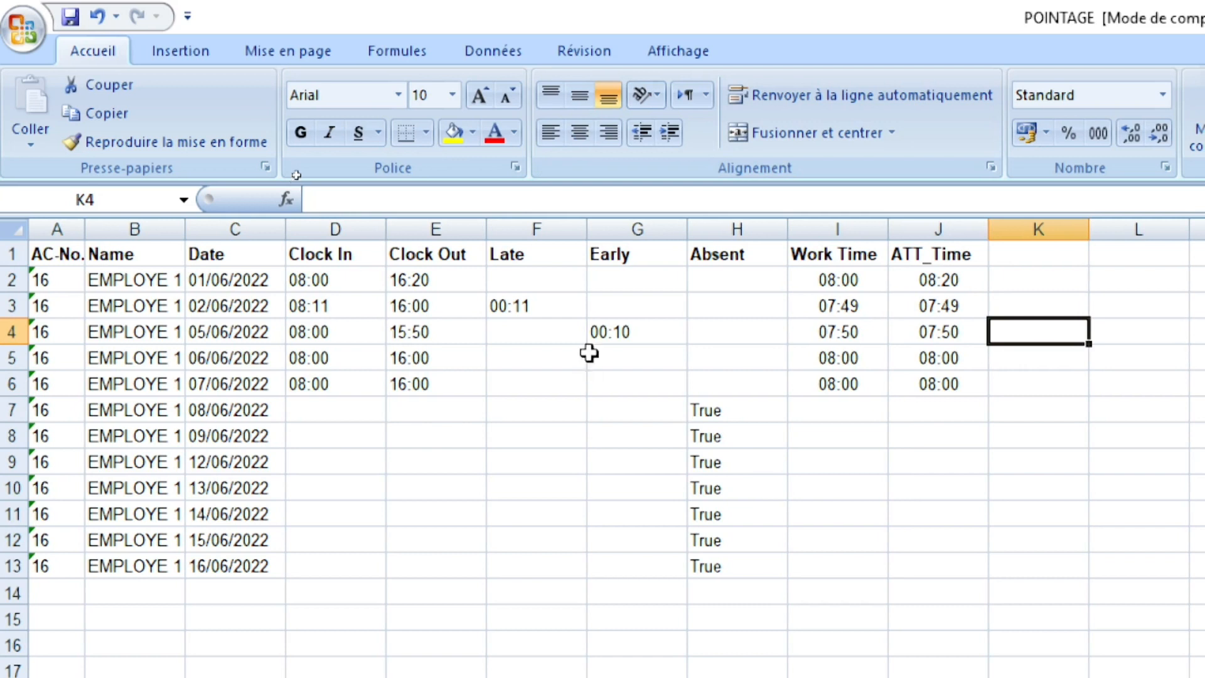
- Color the early-departure value on 05/06/2022 and the late-arrival value on 02/06/2022 red
{"action": "left_click", "coordinate": [625, 328]}
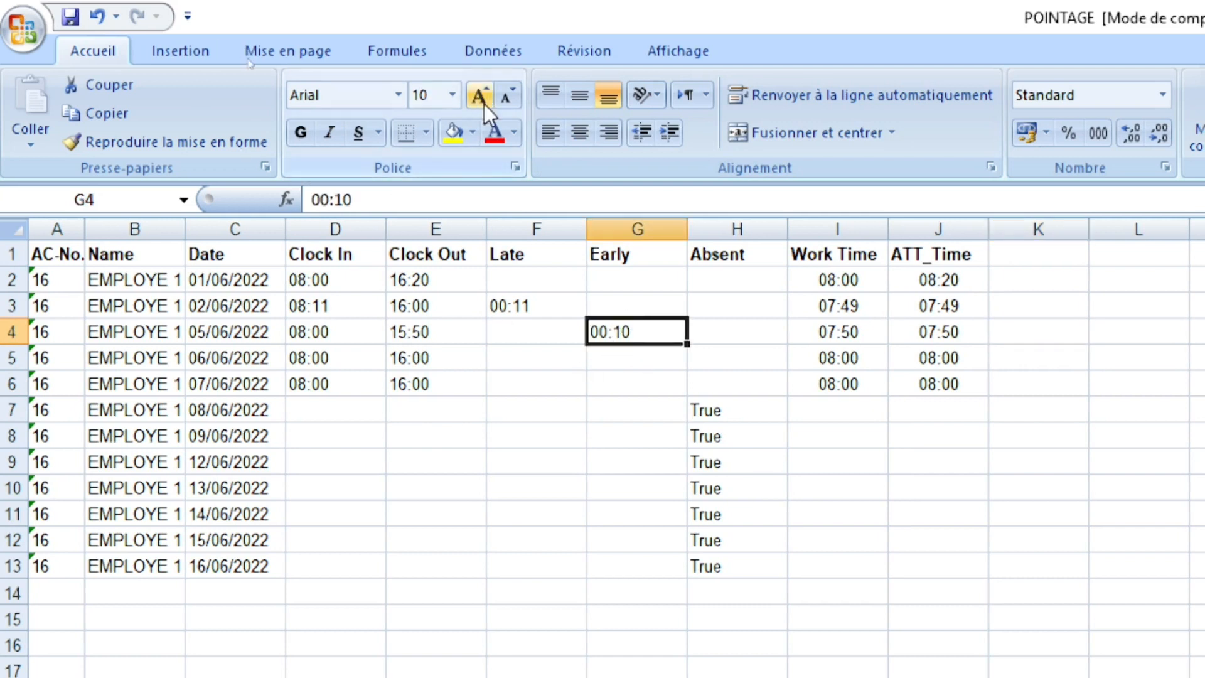
{"action": "left_click", "coordinate": [495, 133]}
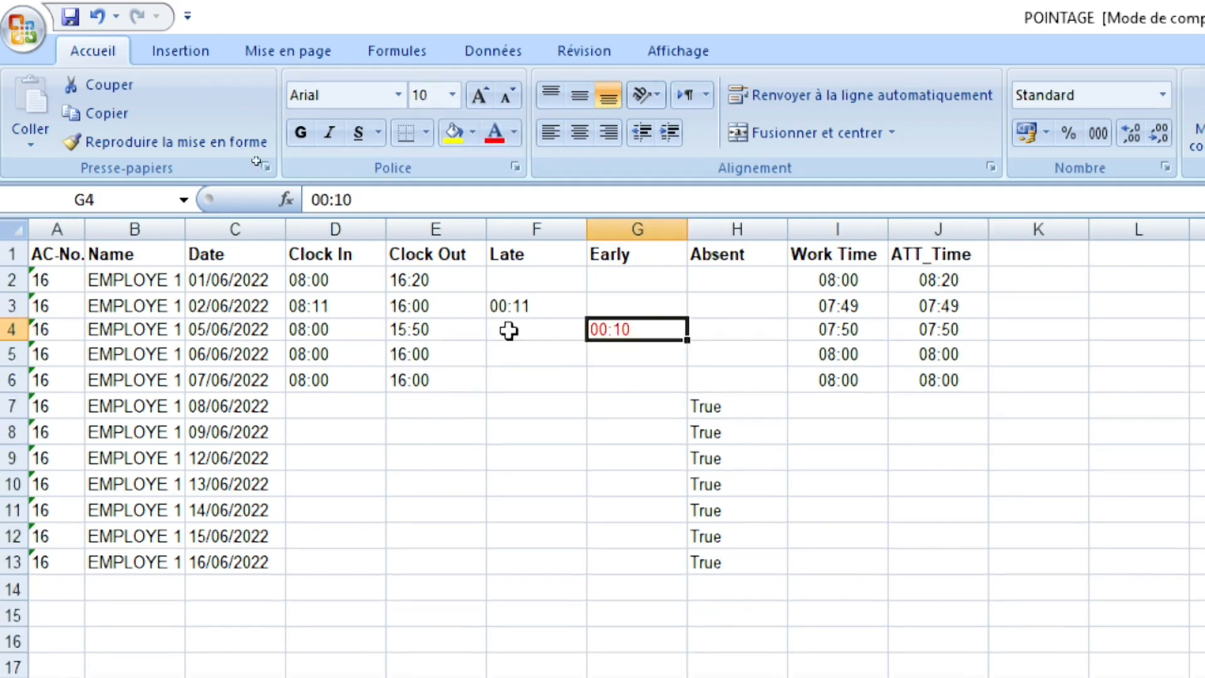
{"action": "left_click", "coordinate": [507, 307]}
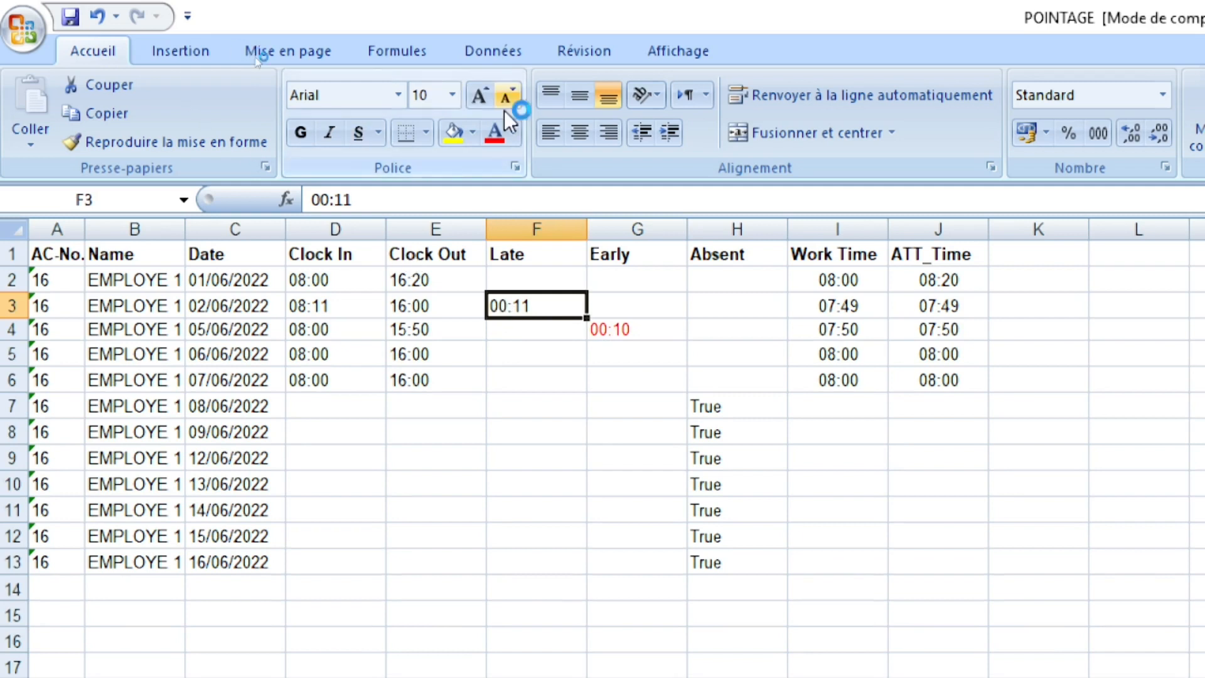
{"action": "left_click", "coordinate": [497, 131]}
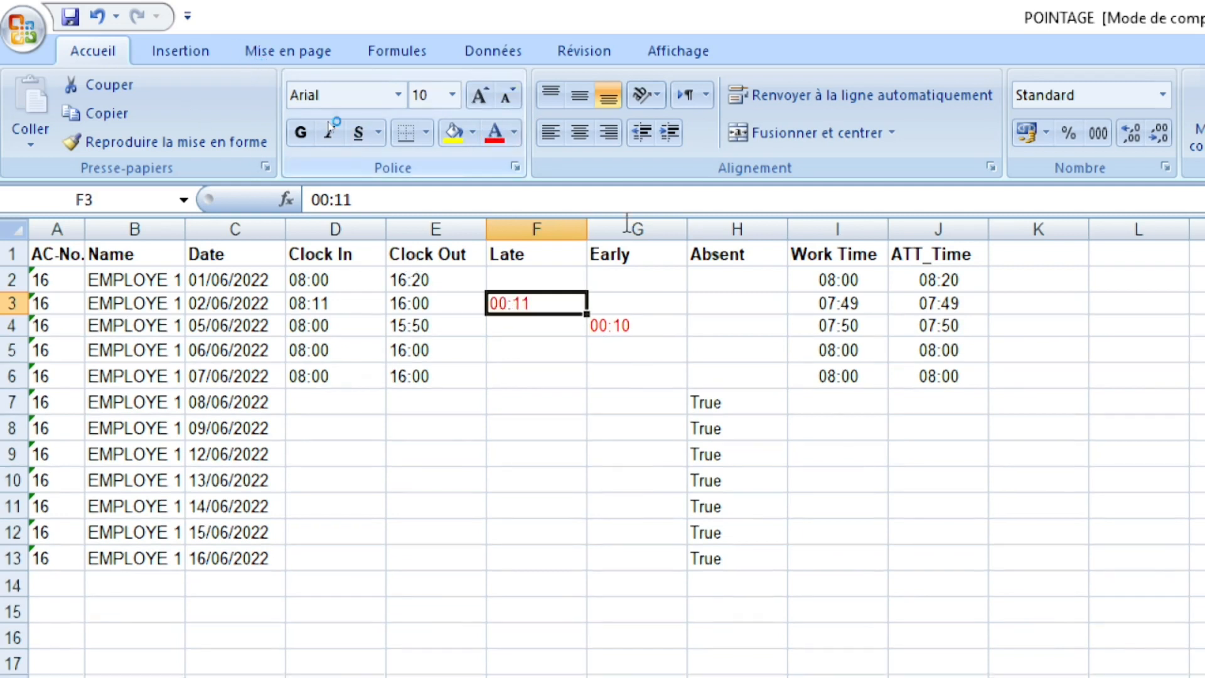
{"action": "left_click", "coordinate": [657, 324]}
{"action": "left_click", "coordinate": [866, 327]}
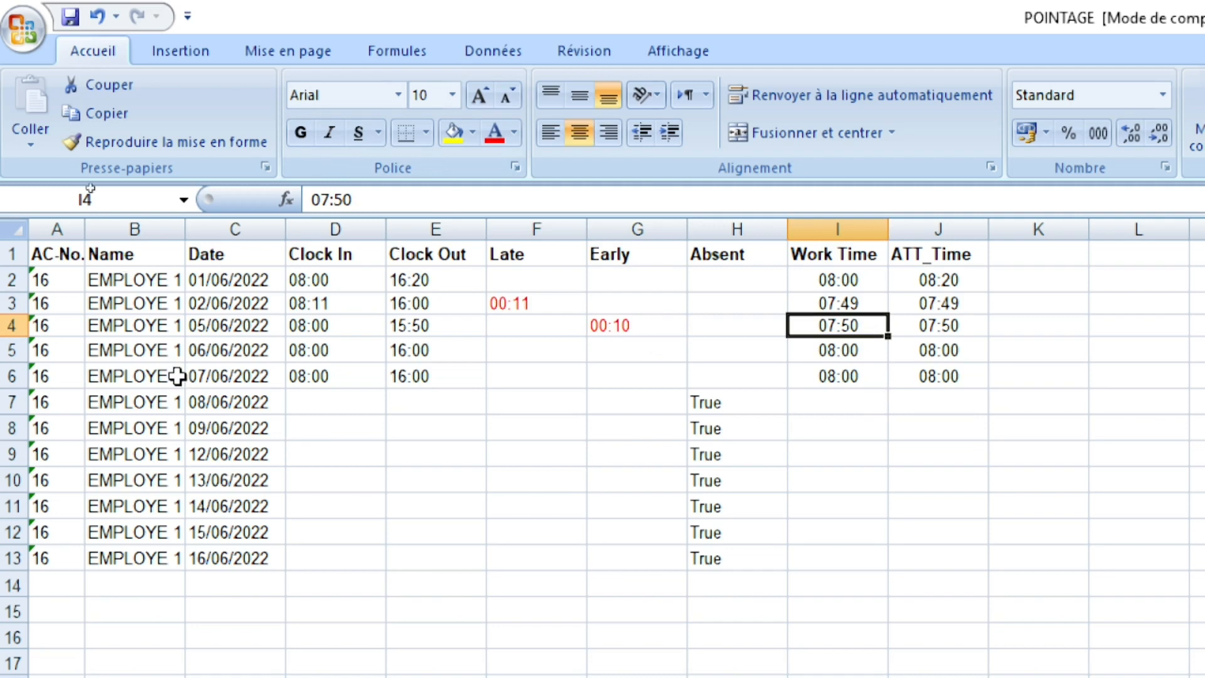
- Center the Clock Out and Clock In times in rows 2 to 6
{"action": "left_click", "coordinate": [236, 480]}
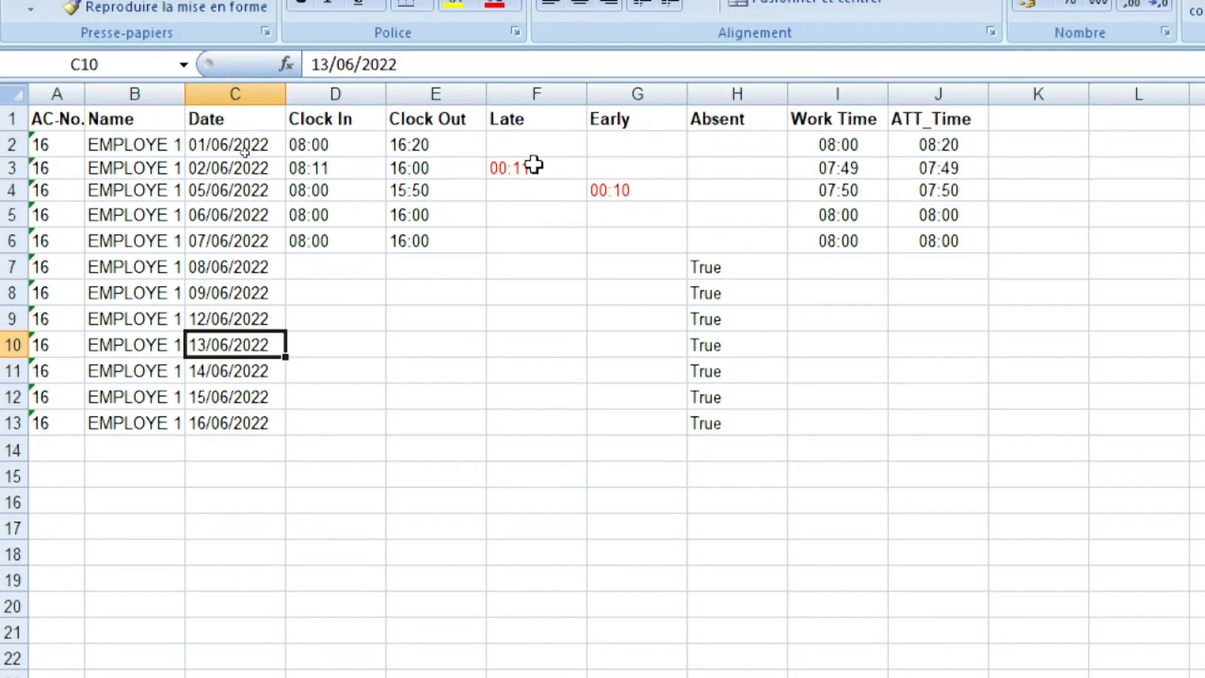
{"action": "left_click_drag", "start_coordinate": [468, 145], "coordinate": [463, 238]}
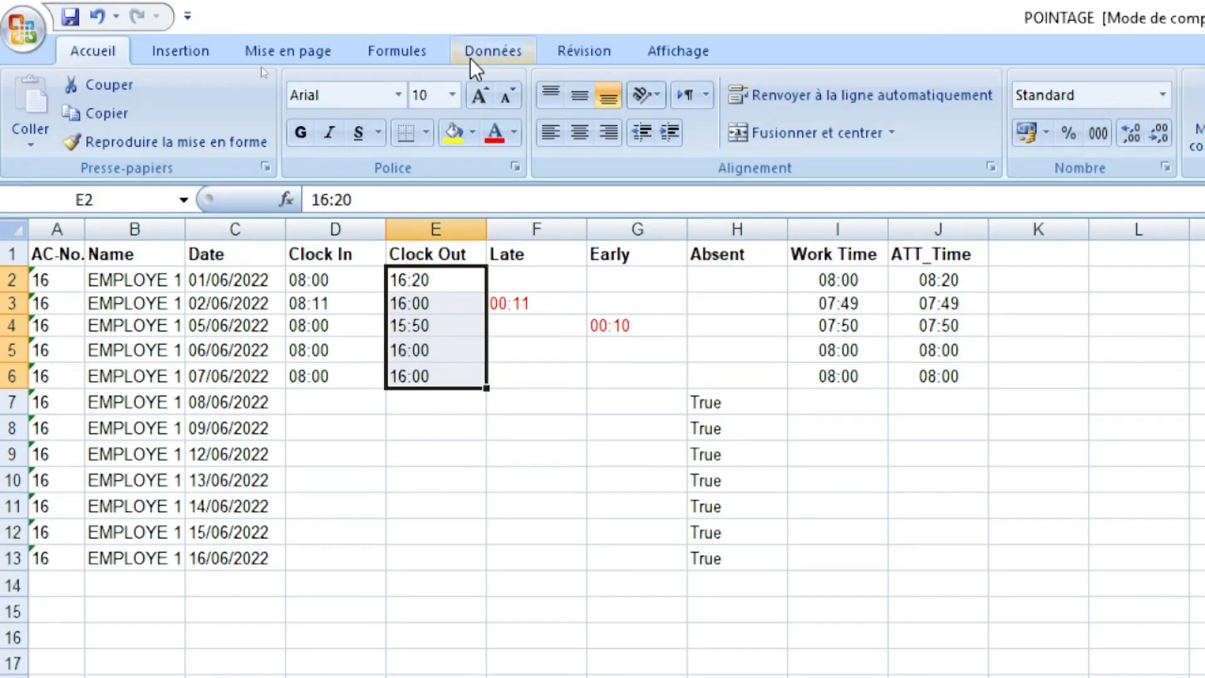
{"action": "left_click", "coordinate": [579, 132]}
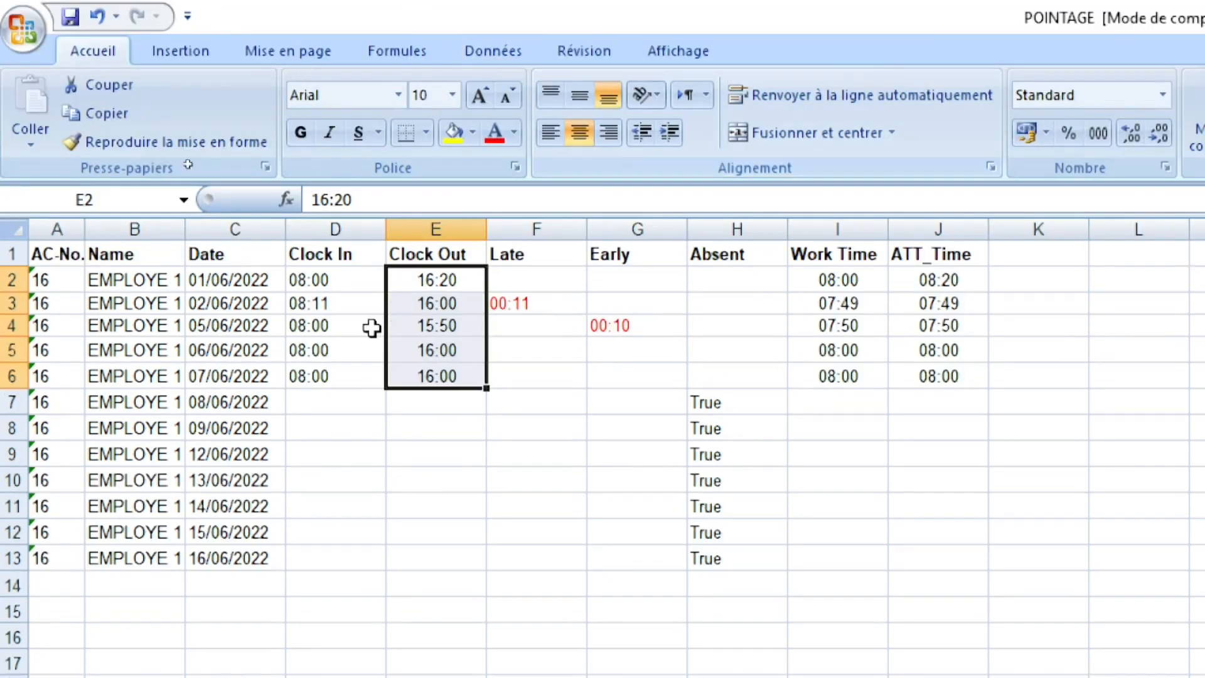
{"action": "left_click_drag", "start_coordinate": [355, 284], "coordinate": [356, 372]}
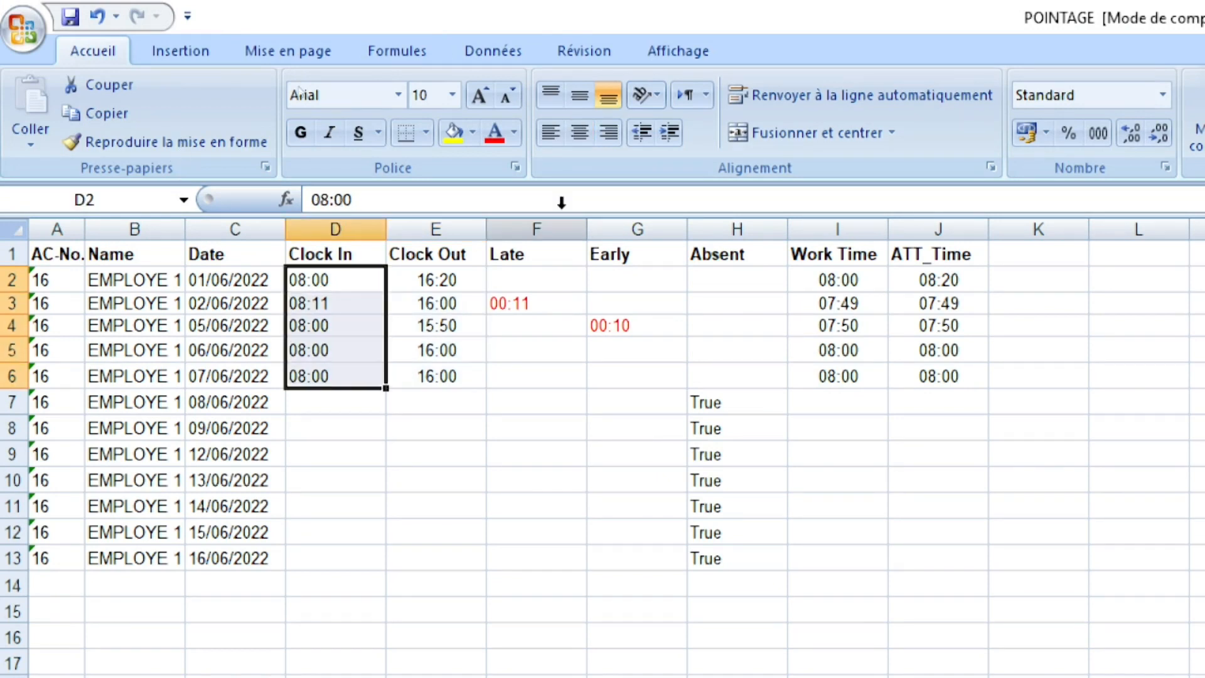
{"action": "left_click", "coordinate": [581, 130]}
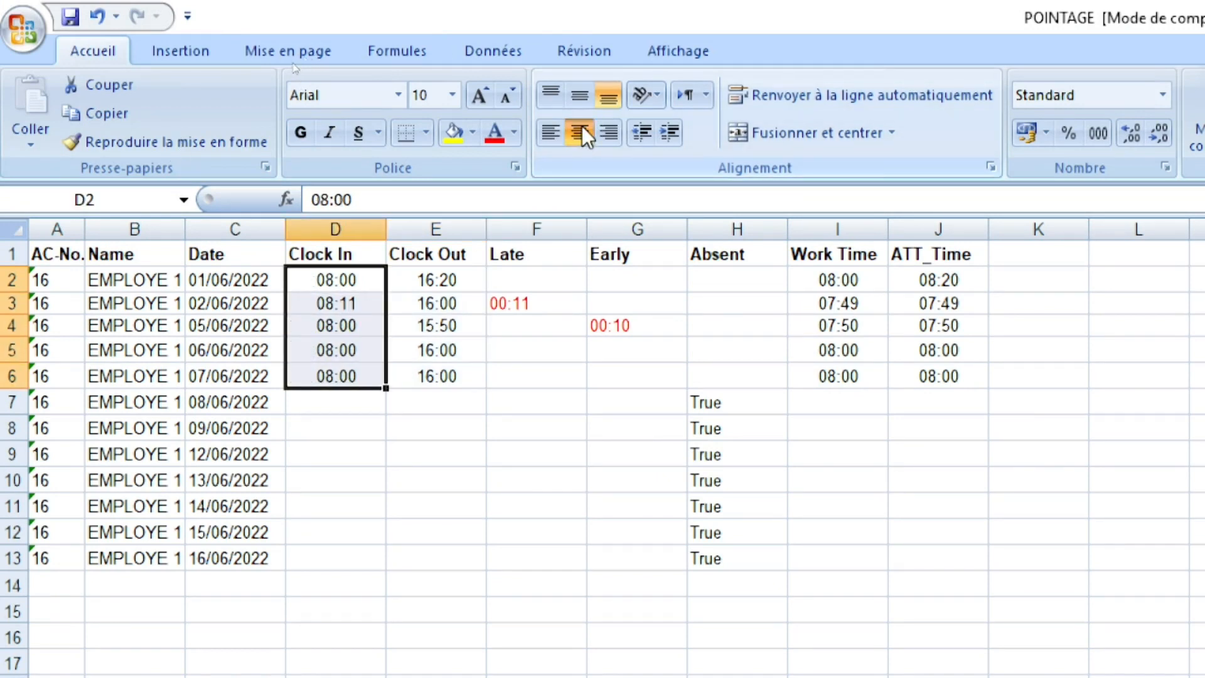